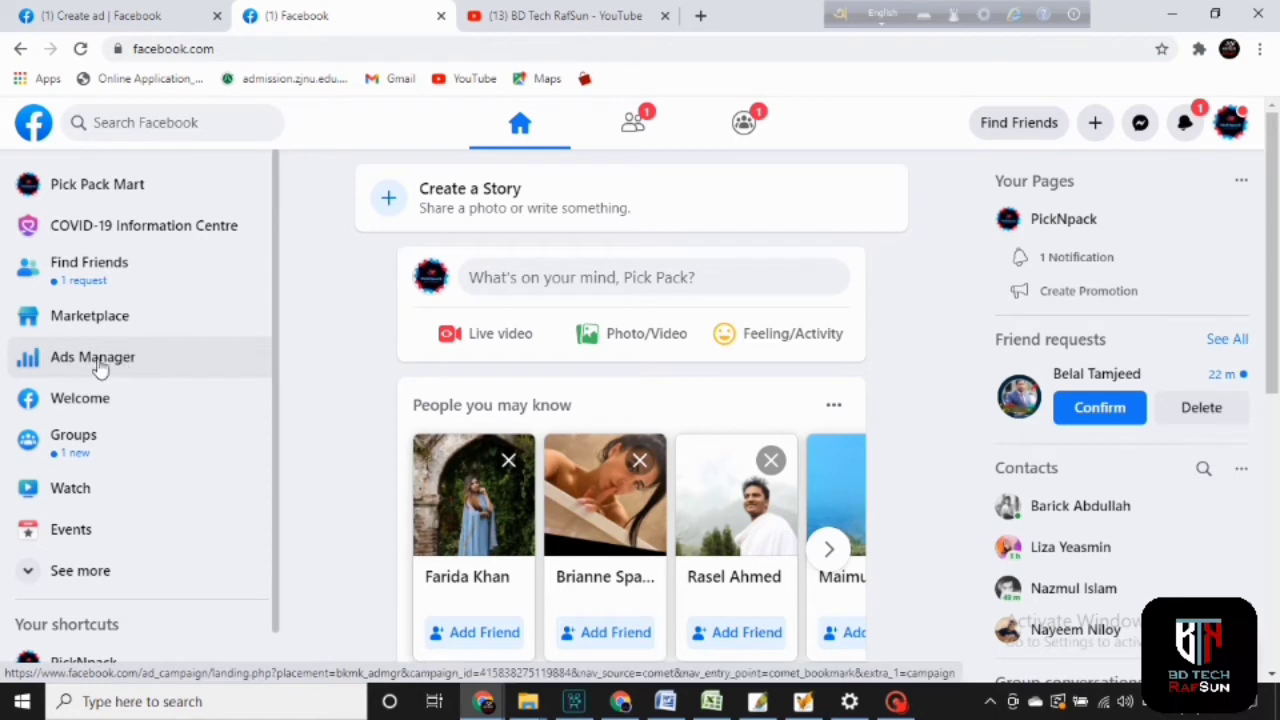
- Expand the full list of home page shortcuts and search Facebook for "ad manager"
{"action": "left_click", "coordinate": [87, 580]}
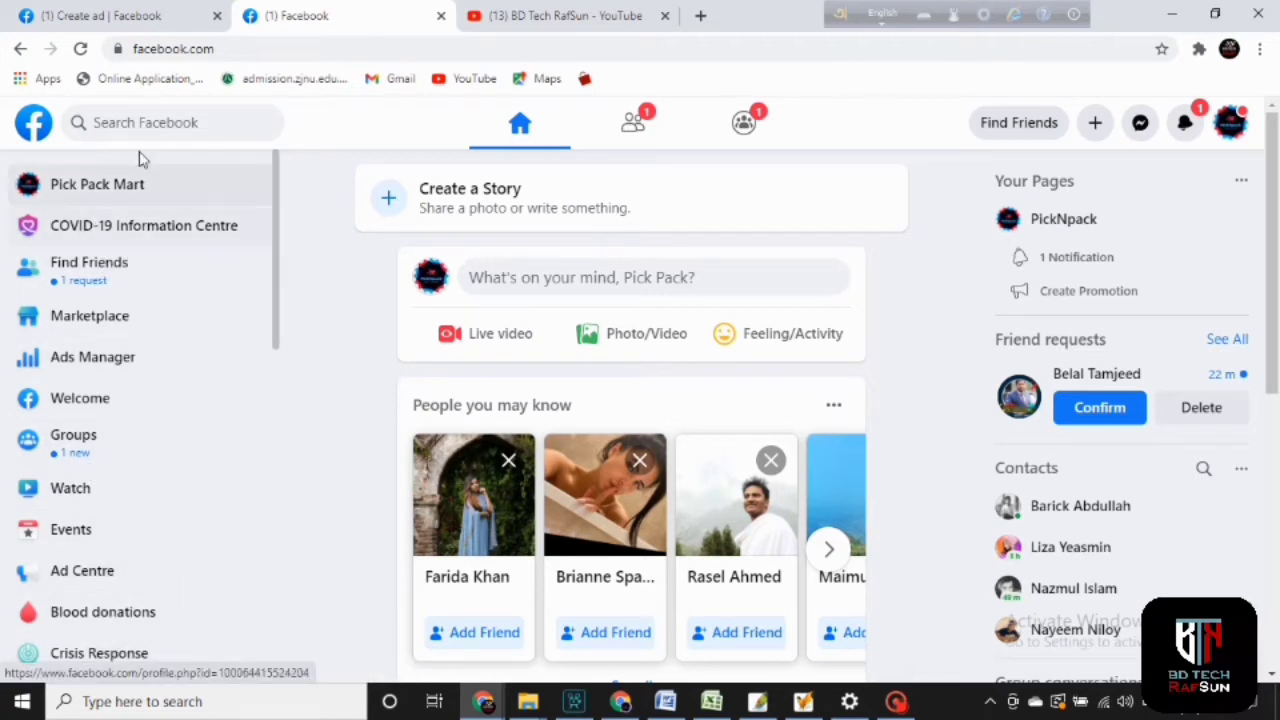
{"action": "left_click", "coordinate": [146, 124]}
{"action": "type", "text": "a"}
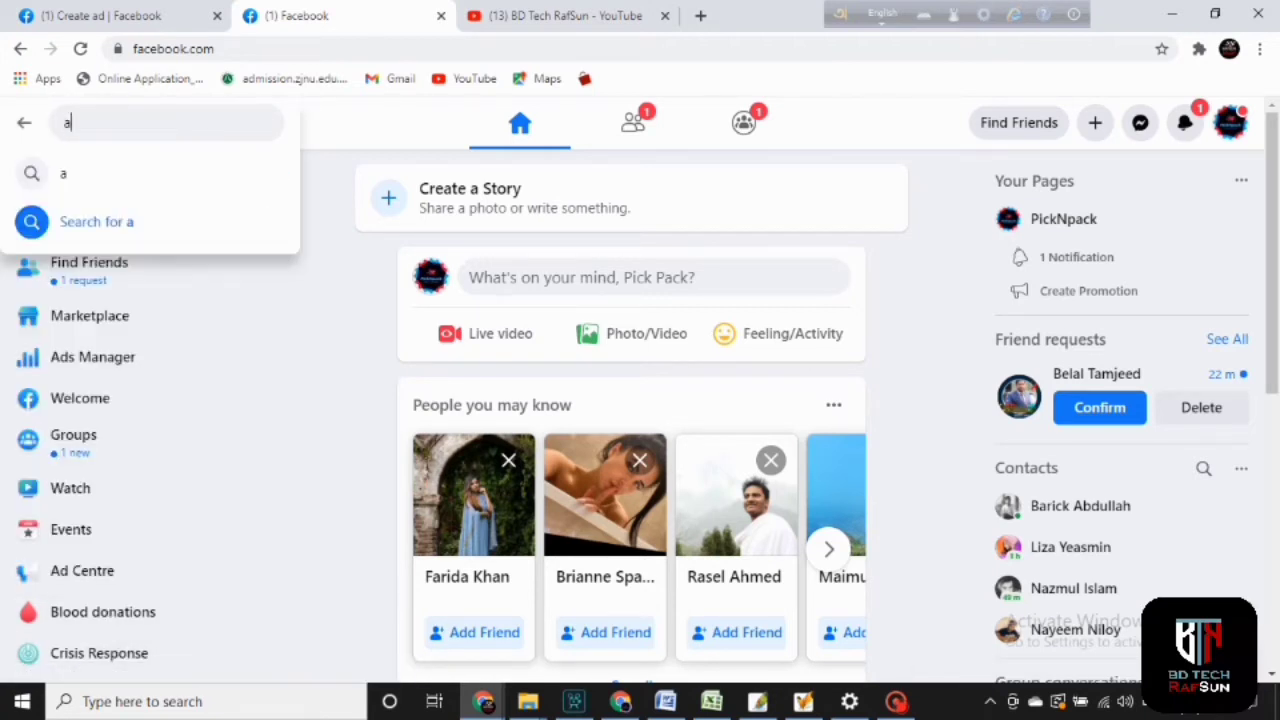
{"action": "type", "text": "d manage"}
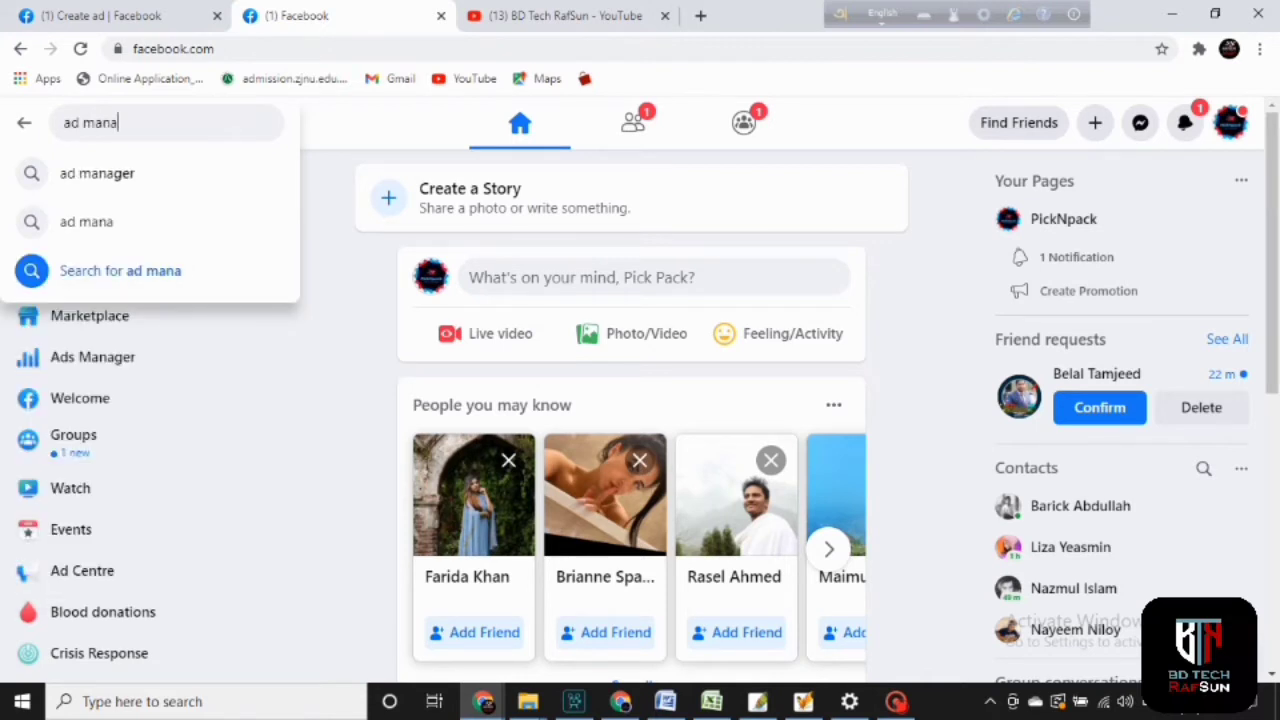
{"action": "type", "text": "r"}
{"action": "key", "text": "Return"}
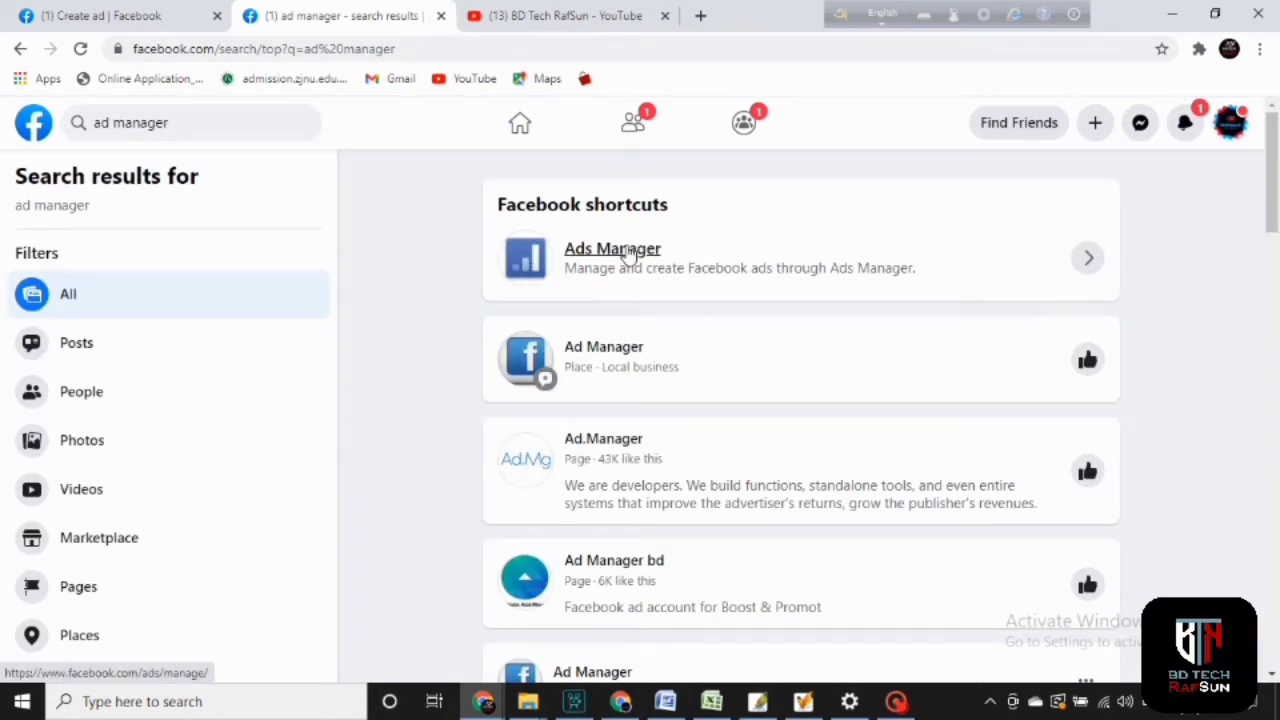
- Return to the Facebook home page and open Ads Manager from its shortcuts
{"action": "left_click", "coordinate": [46, 142]}
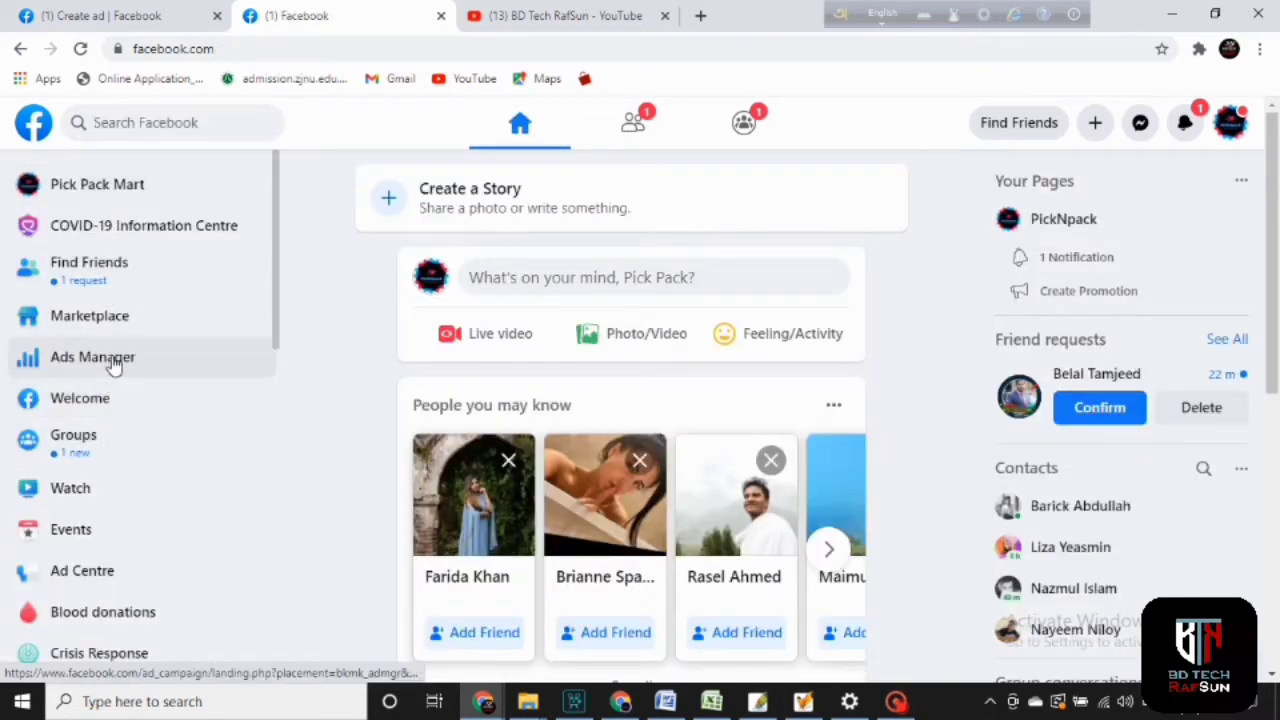
{"action": "left_click", "coordinate": [113, 364]}
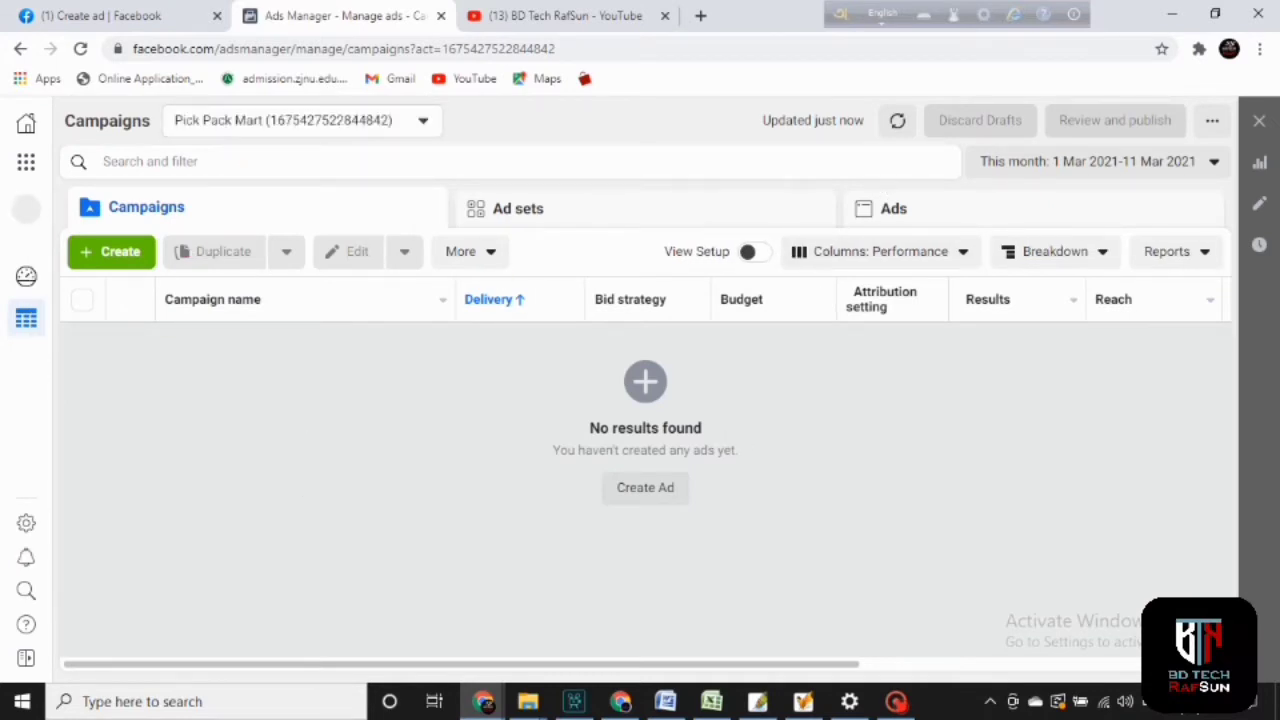
- Search the business tools for "audience" and open Audience Insights
{"action": "left_click", "coordinate": [27, 162]}
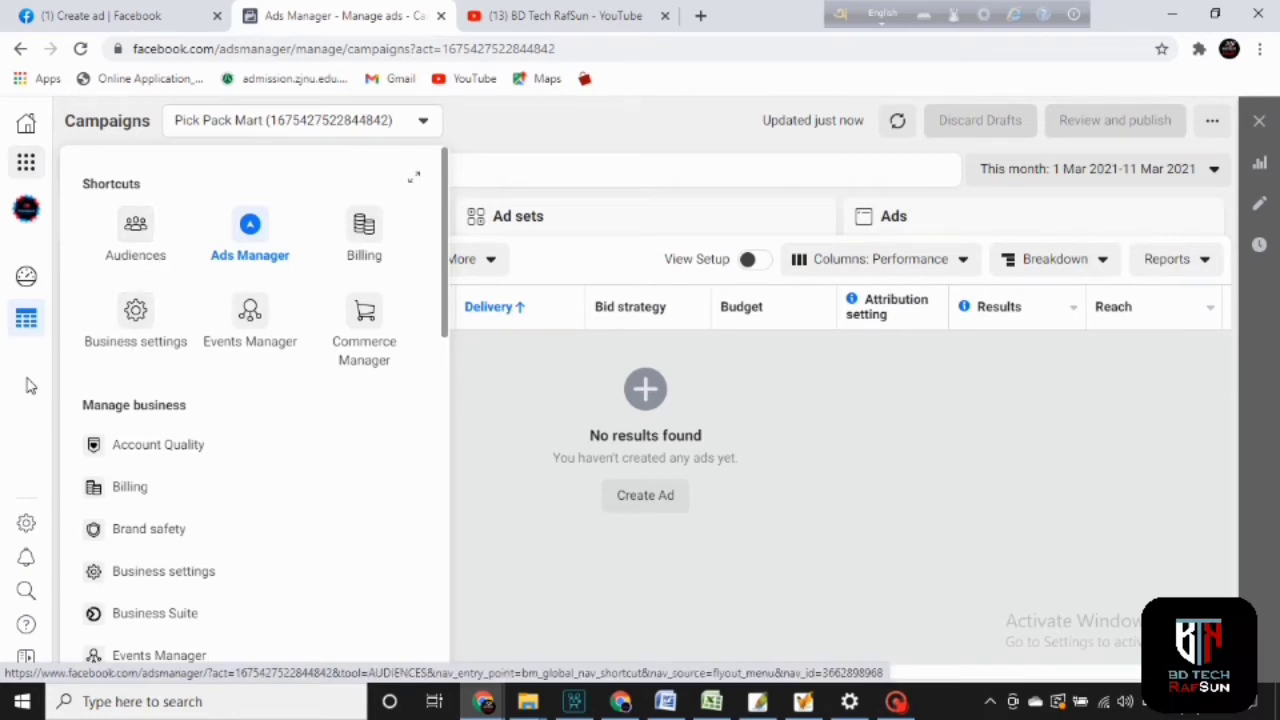
{"action": "left_click", "coordinate": [27, 596]}
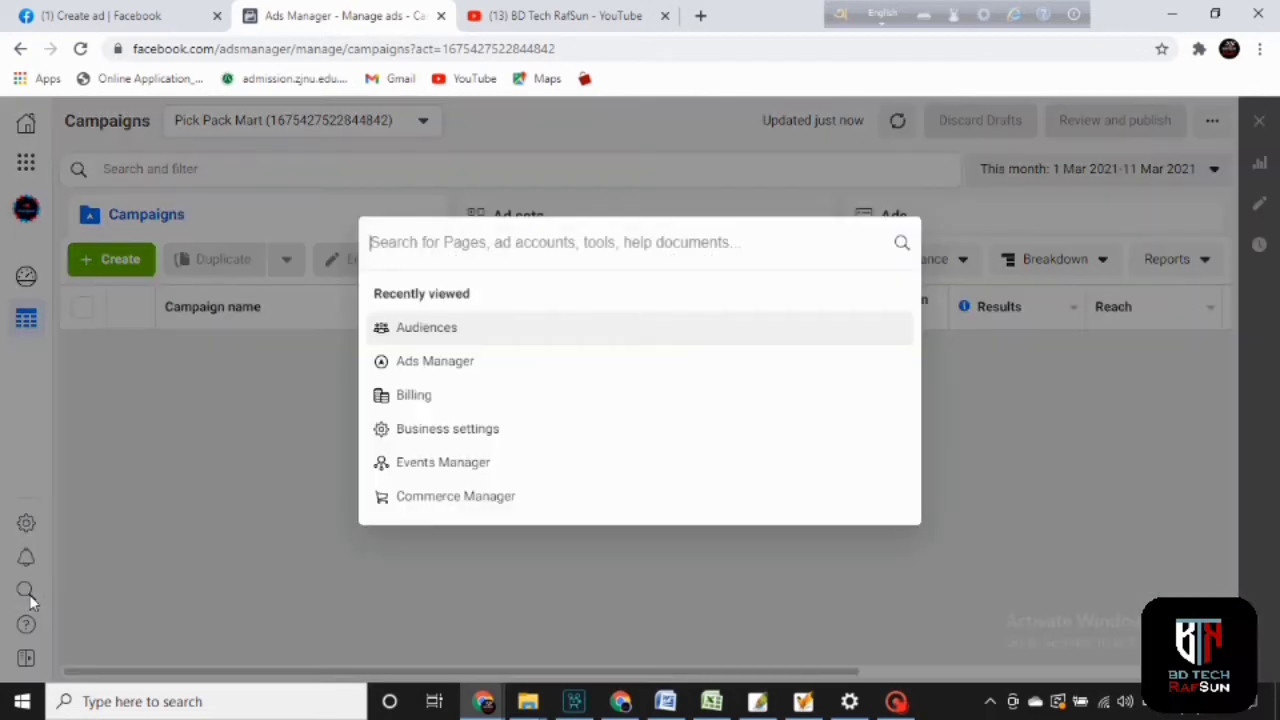
{"action": "type", "text": "a"}
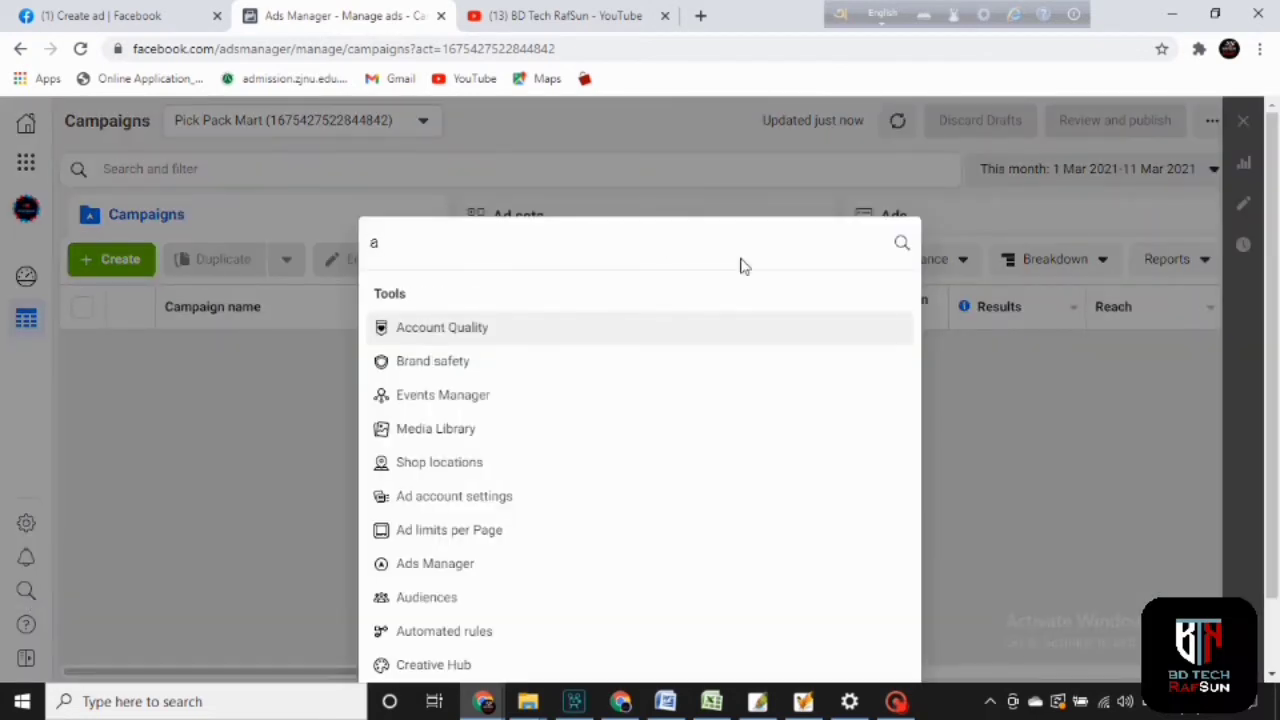
{"action": "type", "text": "udien"}
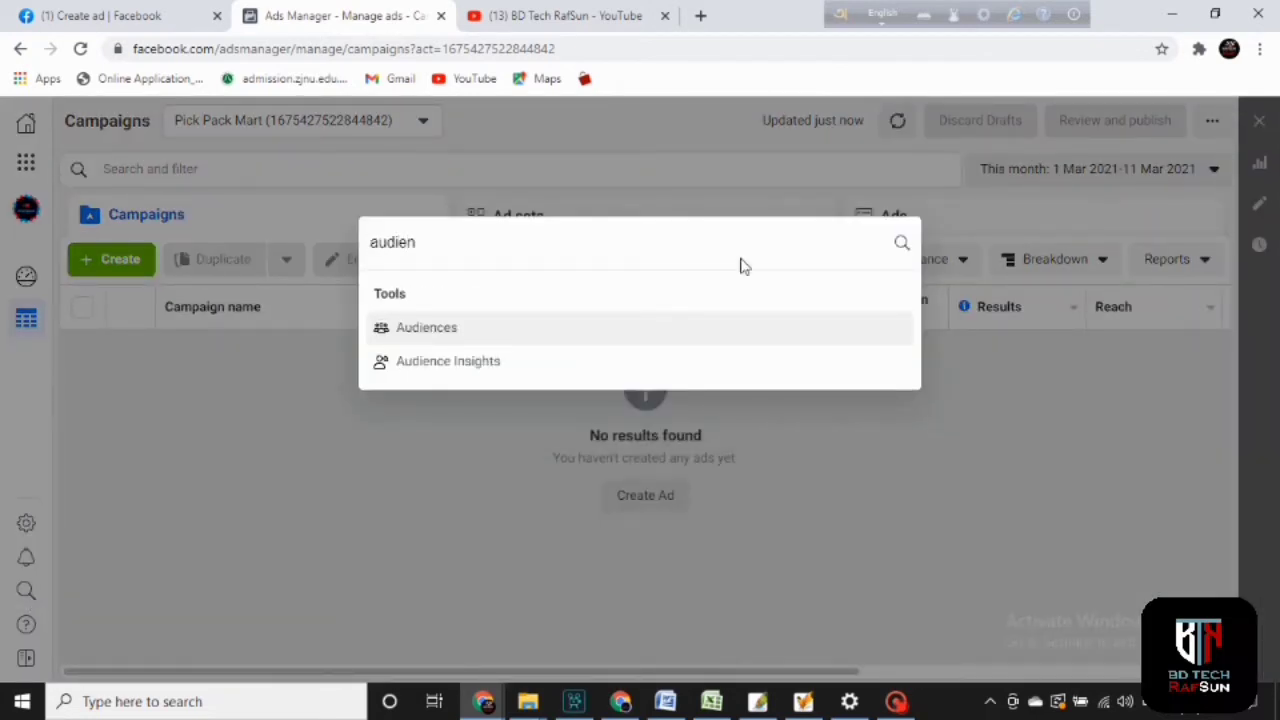
{"action": "type", "text": "ce"}
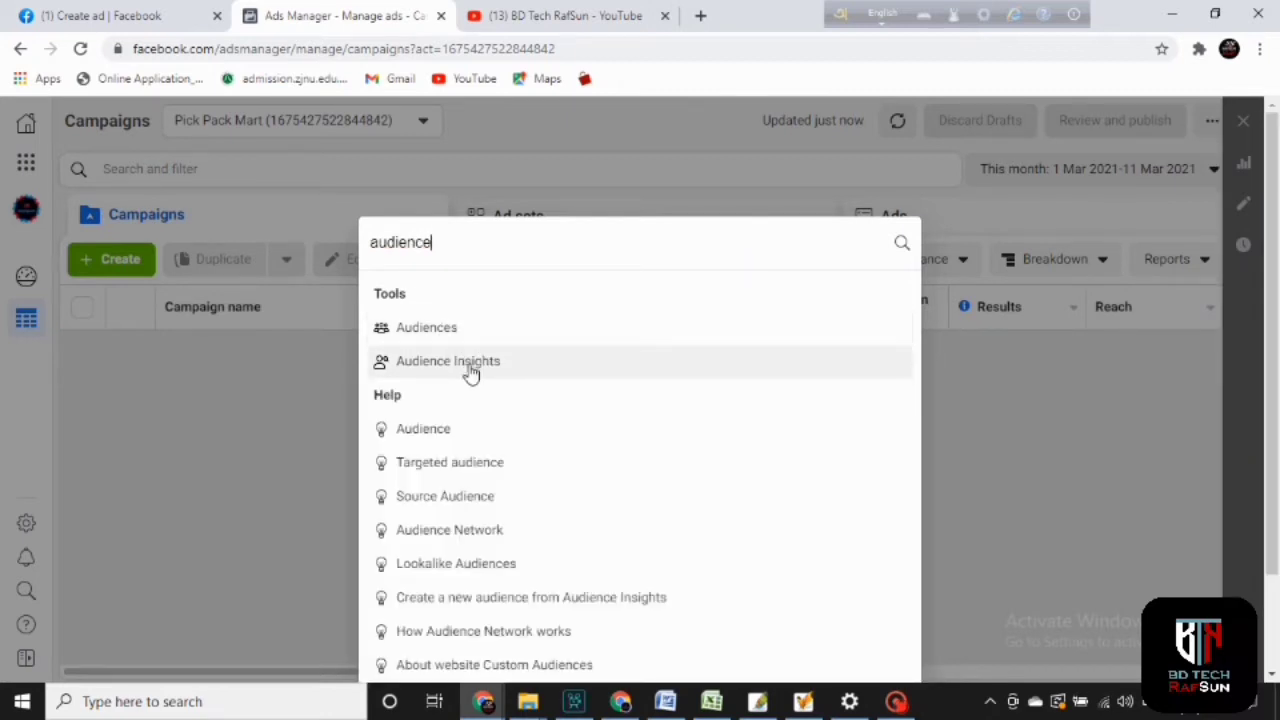
{"action": "left_click", "coordinate": [505, 364]}
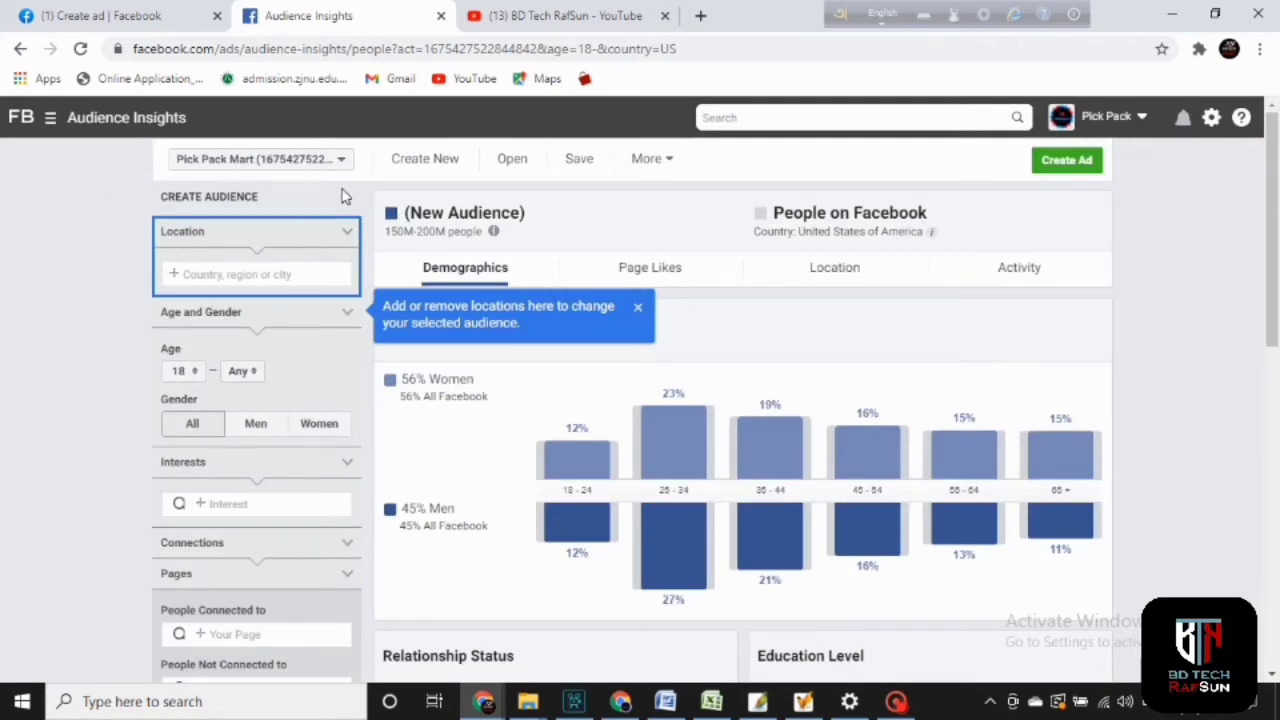
- Set the new audience's location to Bangladesh and check its estimated size
{"action": "left_click", "coordinate": [286, 273]}
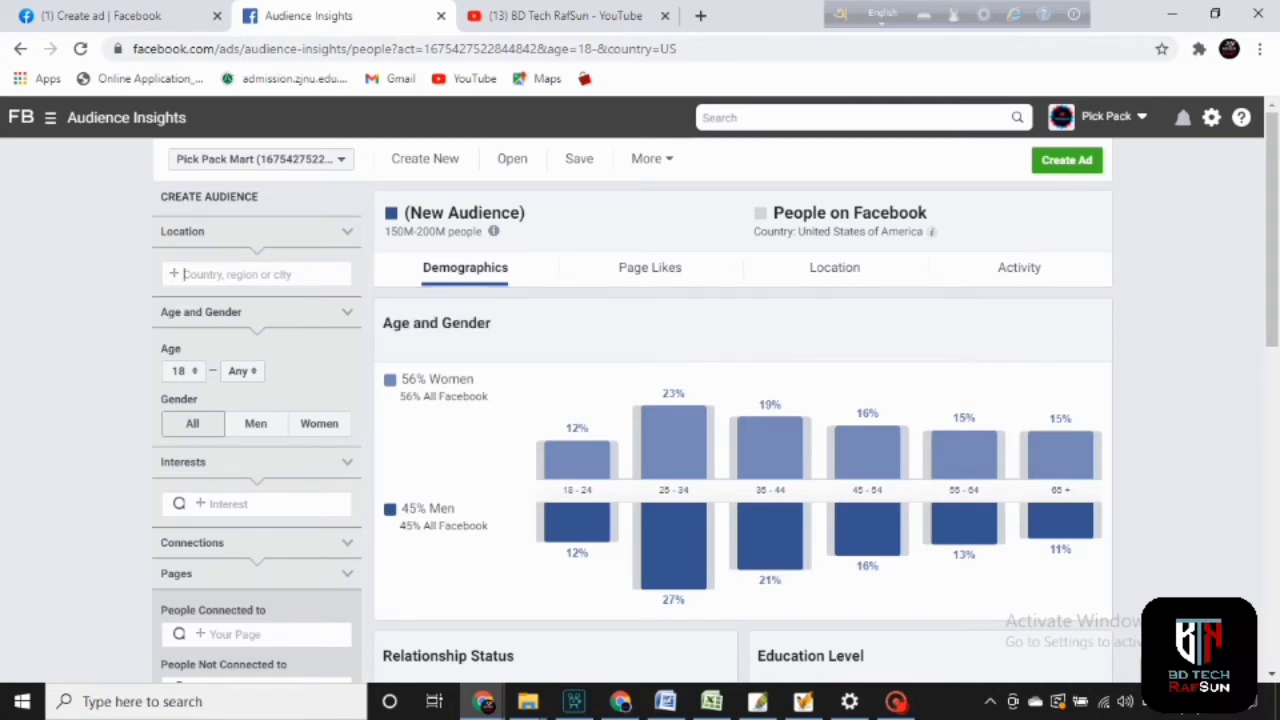
{"action": "type", "text": "bangladesh"}
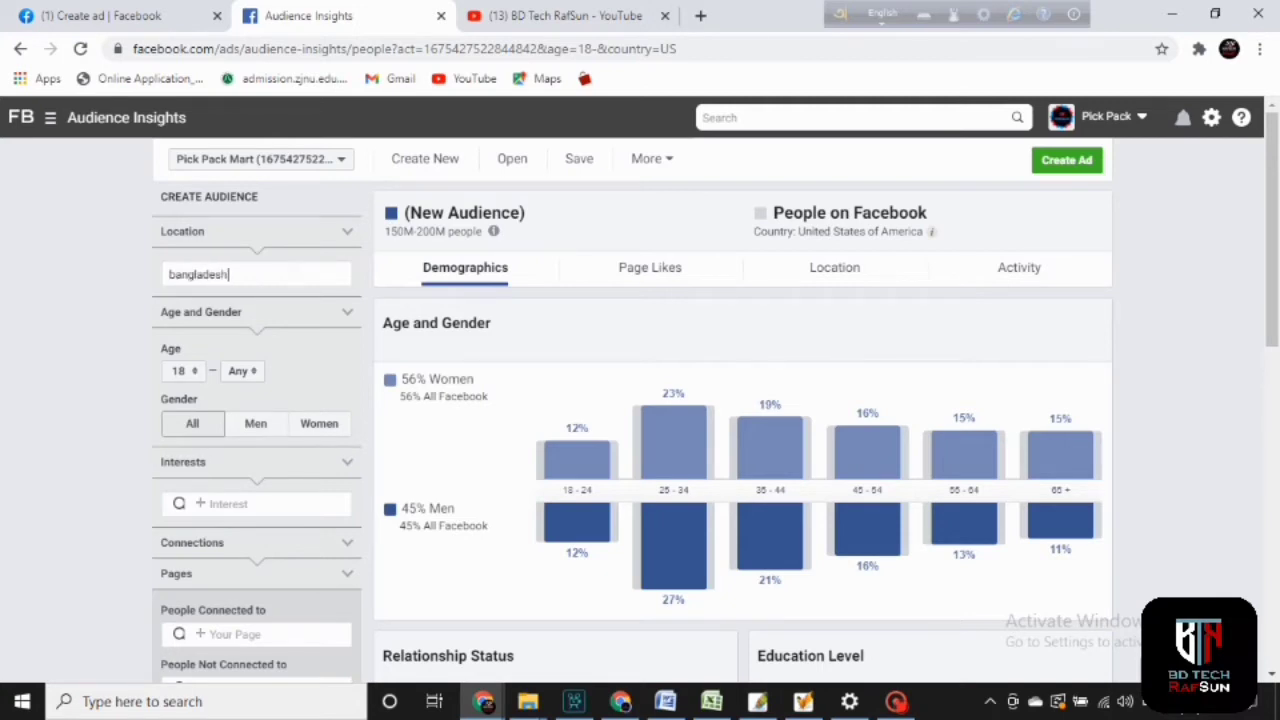
{"action": "left_click", "coordinate": [228, 296]}
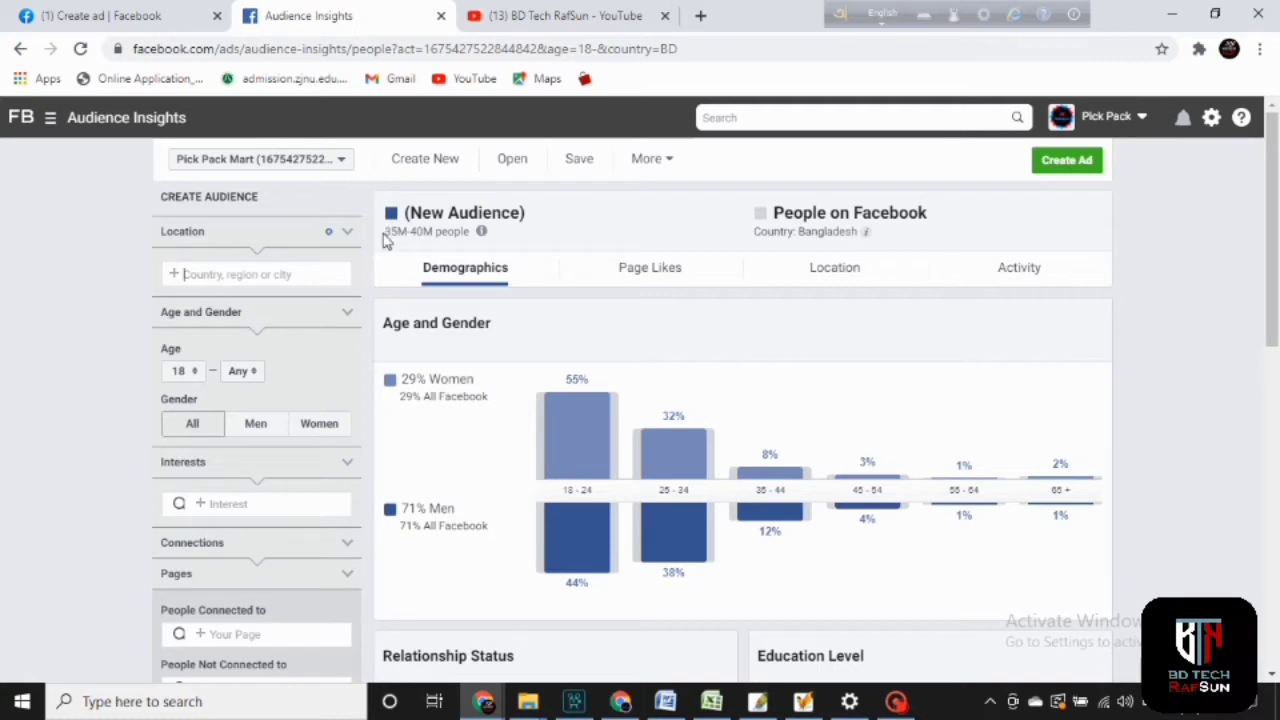
{"action": "left_click_drag", "start_coordinate": [384, 236], "coordinate": [467, 232]}
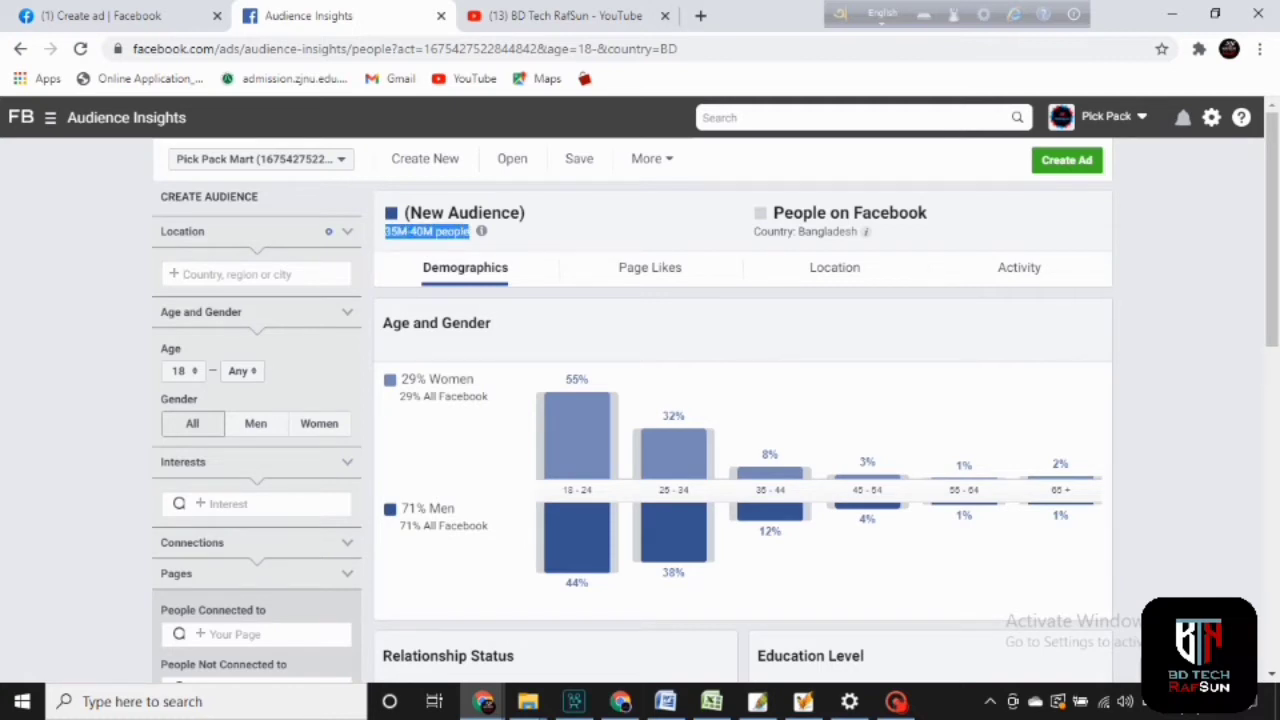
{"action": "left_click", "coordinate": [534, 237]}
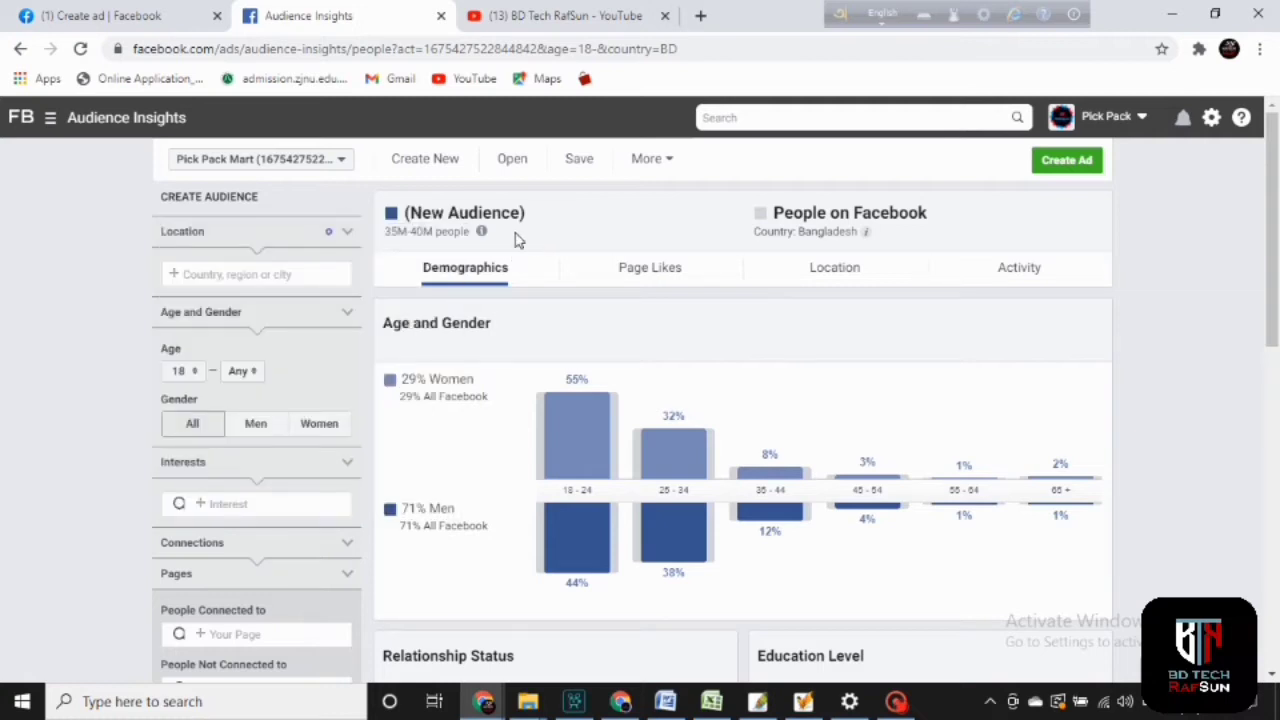
{"action": "mouse_move", "coordinate": [479, 232]}
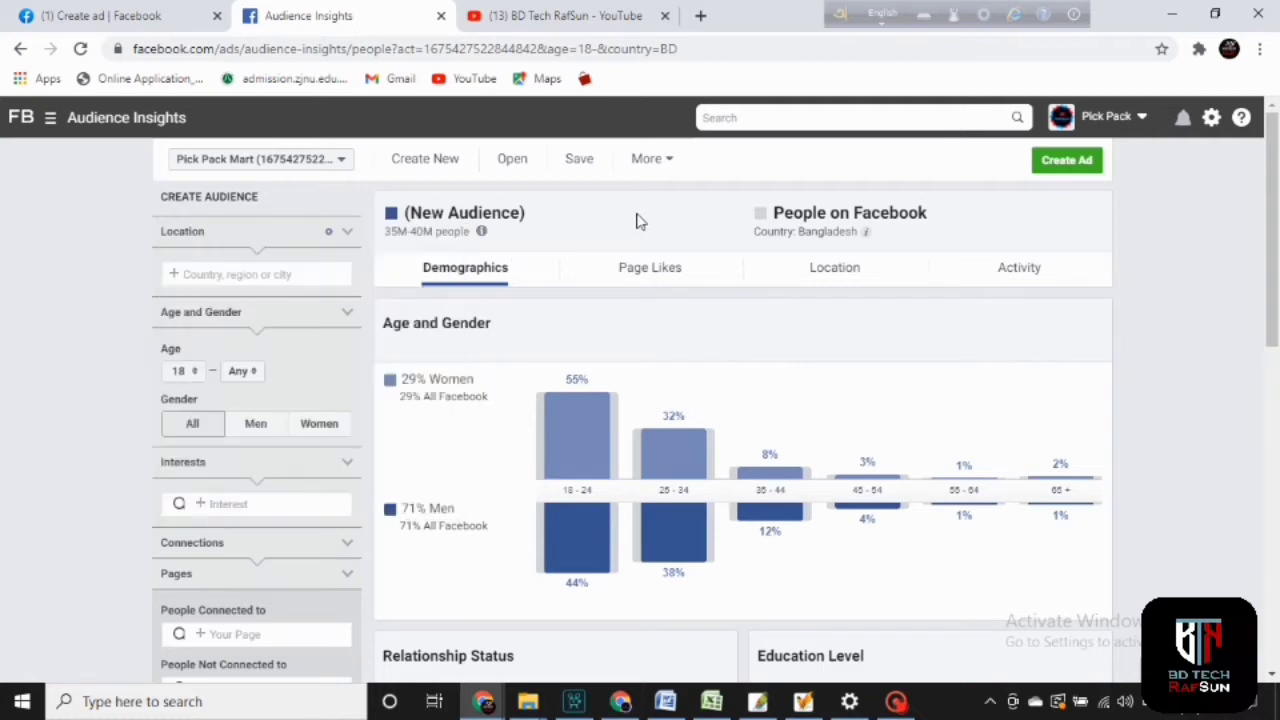
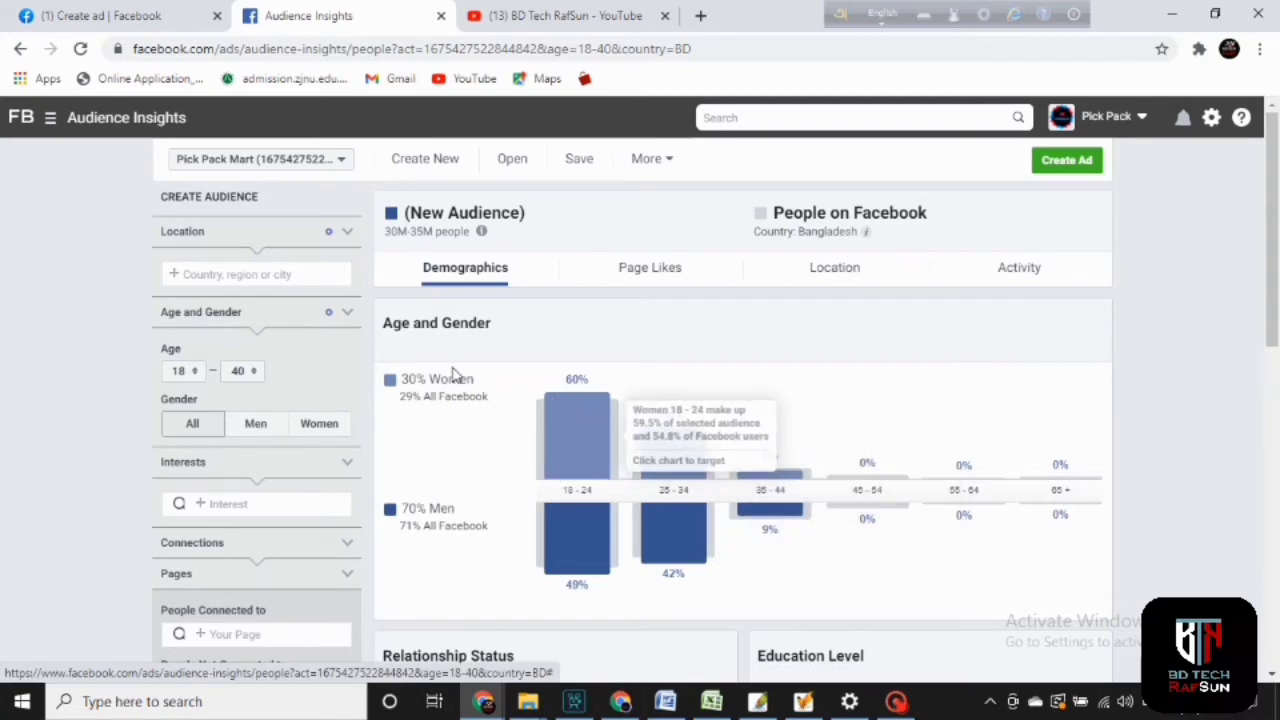
- Keep the audience's gender at All and add Bed as an interest
{"action": "mouse_move", "coordinate": [545, 570]}
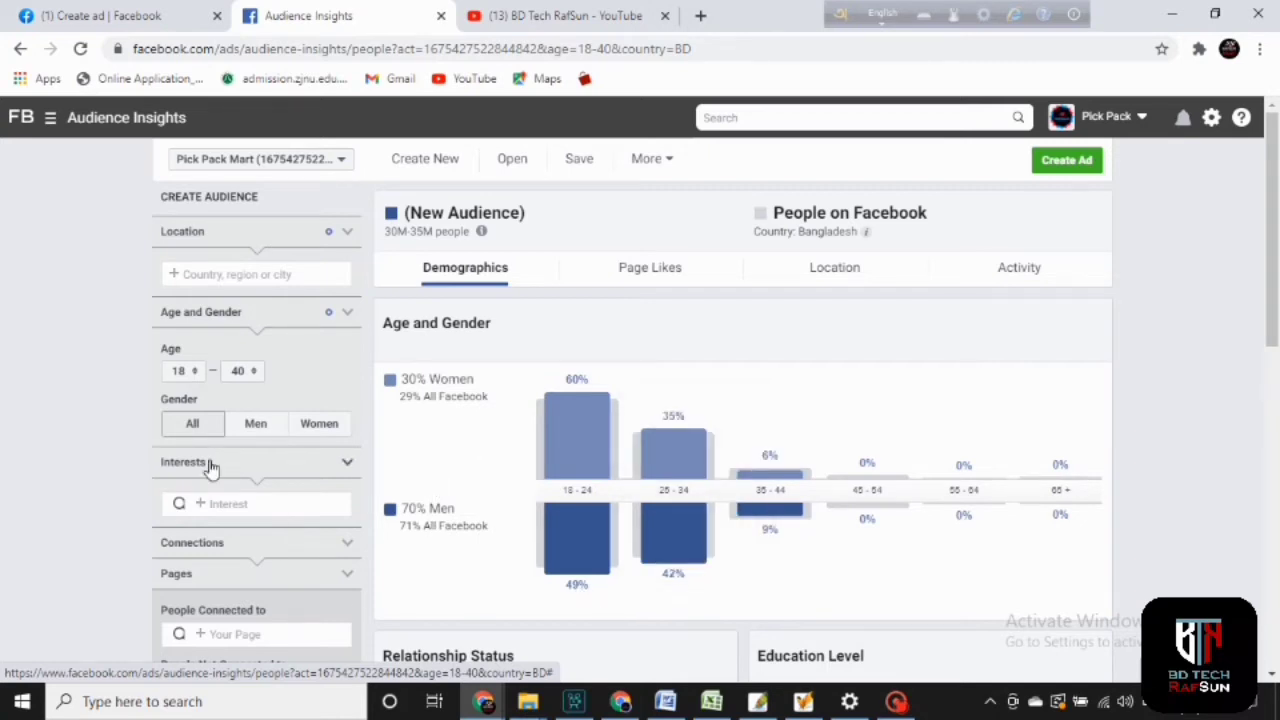
{"action": "left_click", "coordinate": [197, 430]}
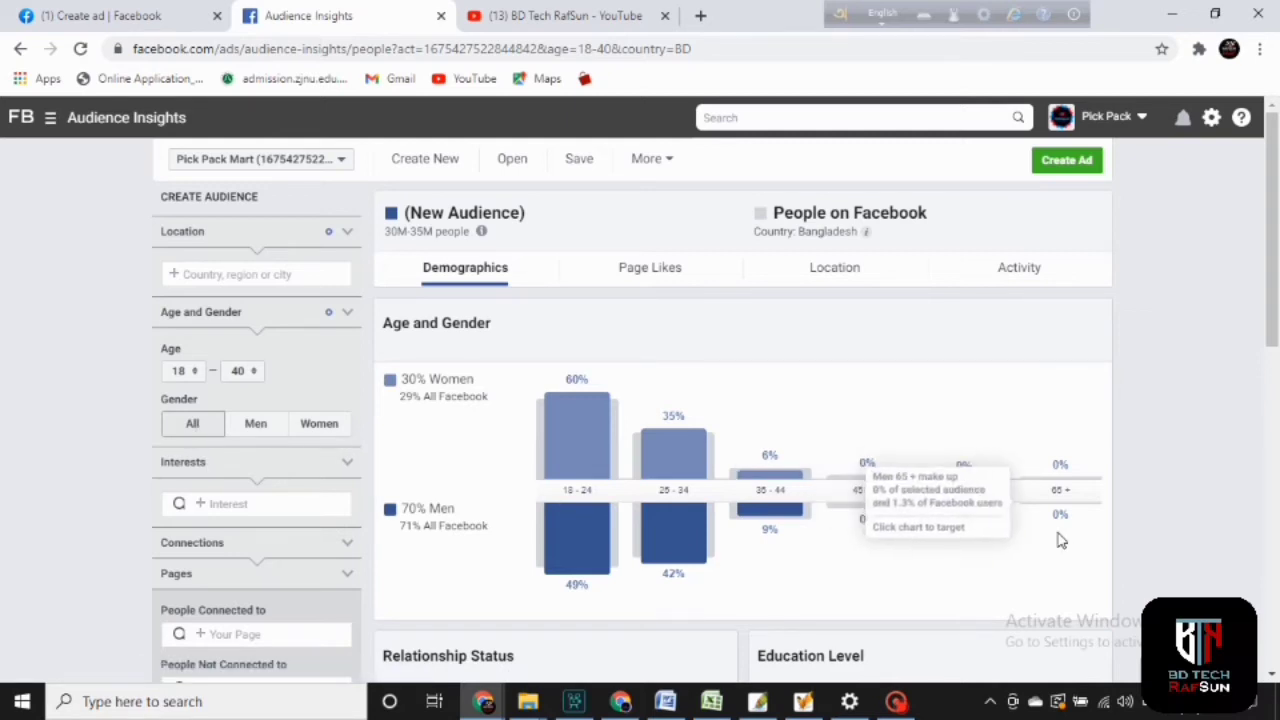
{"action": "scroll", "coordinate": [1277, 313], "scroll_direction": "down", "scroll_amount": 1}
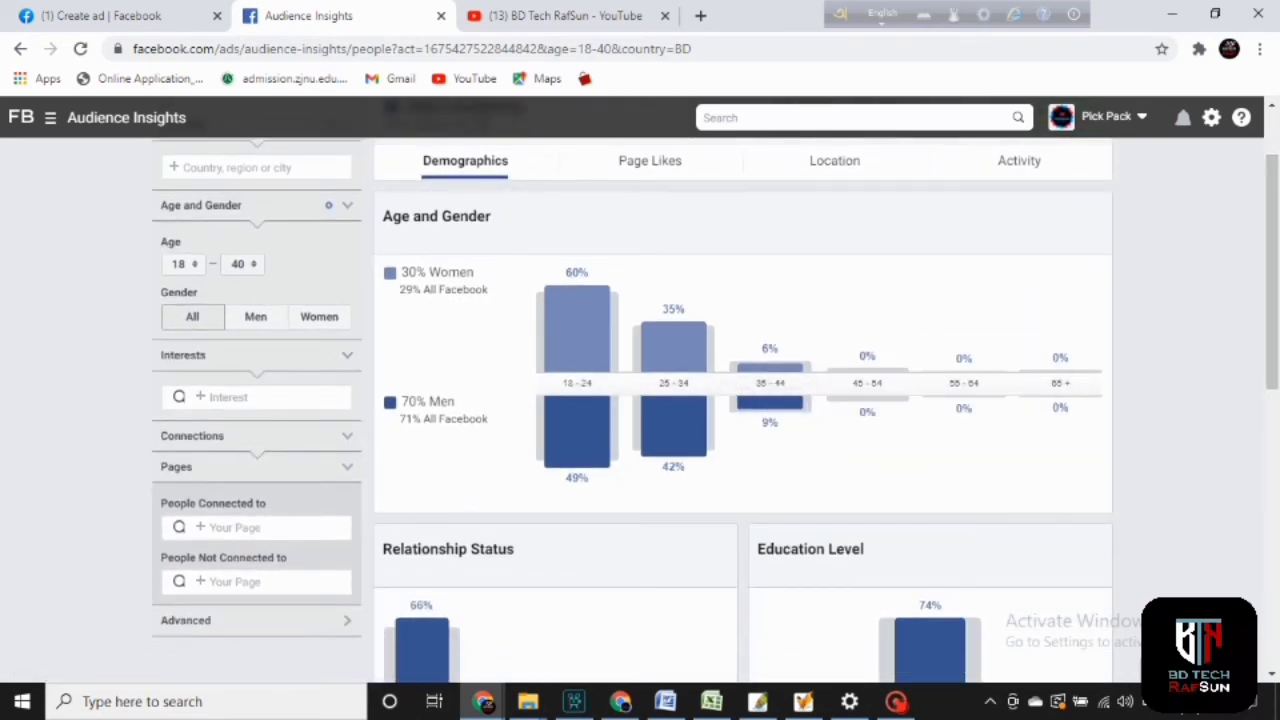
{"action": "left_click", "coordinate": [210, 397]}
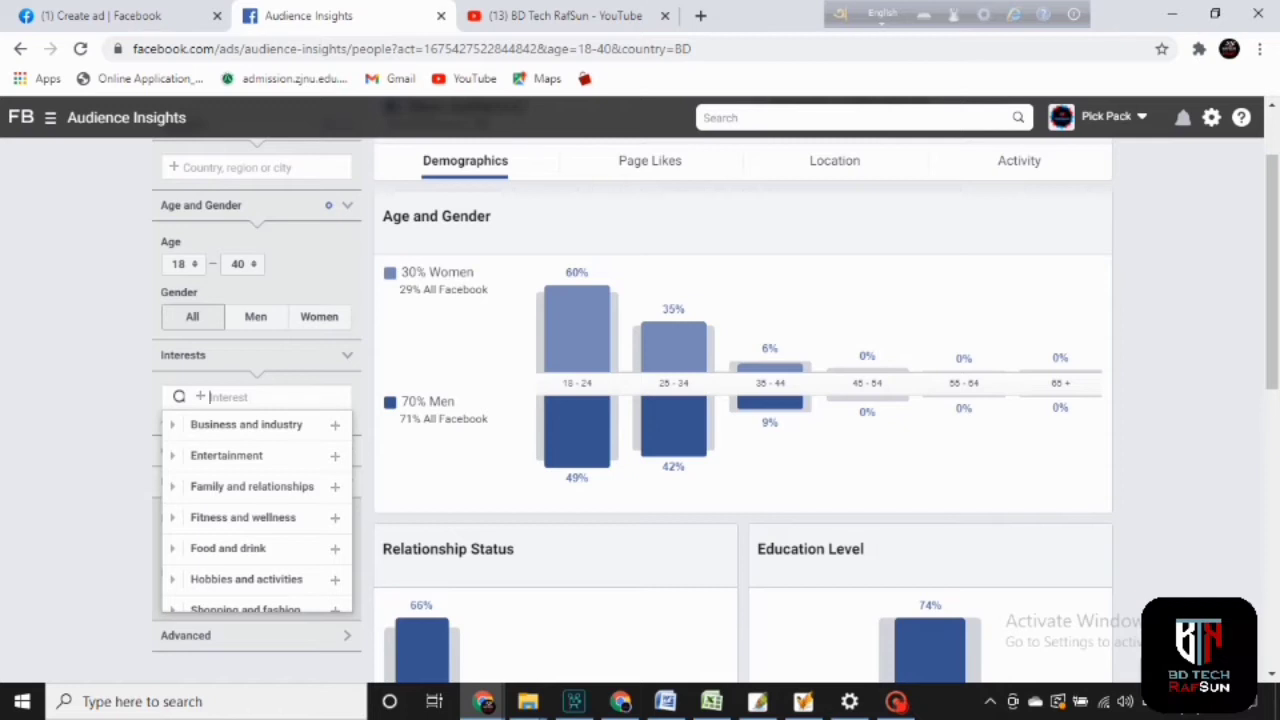
{"action": "type", "text": "bed"}
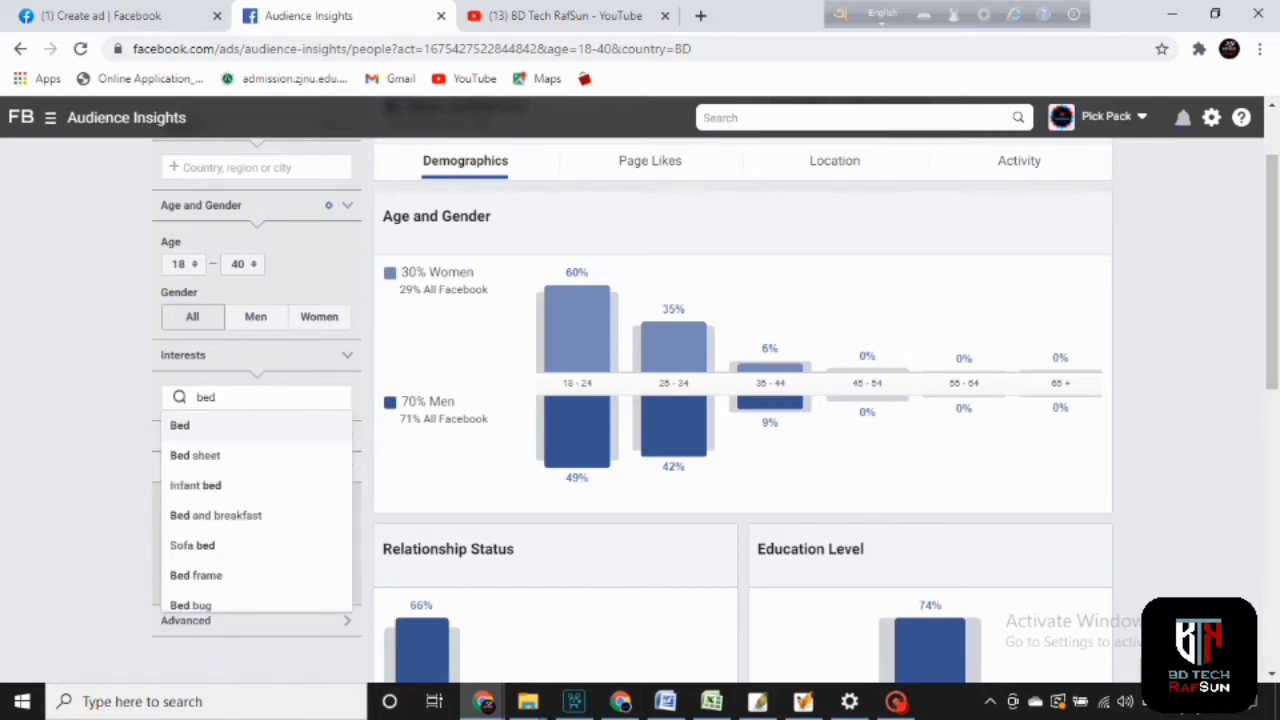
{"action": "left_click", "coordinate": [198, 432]}
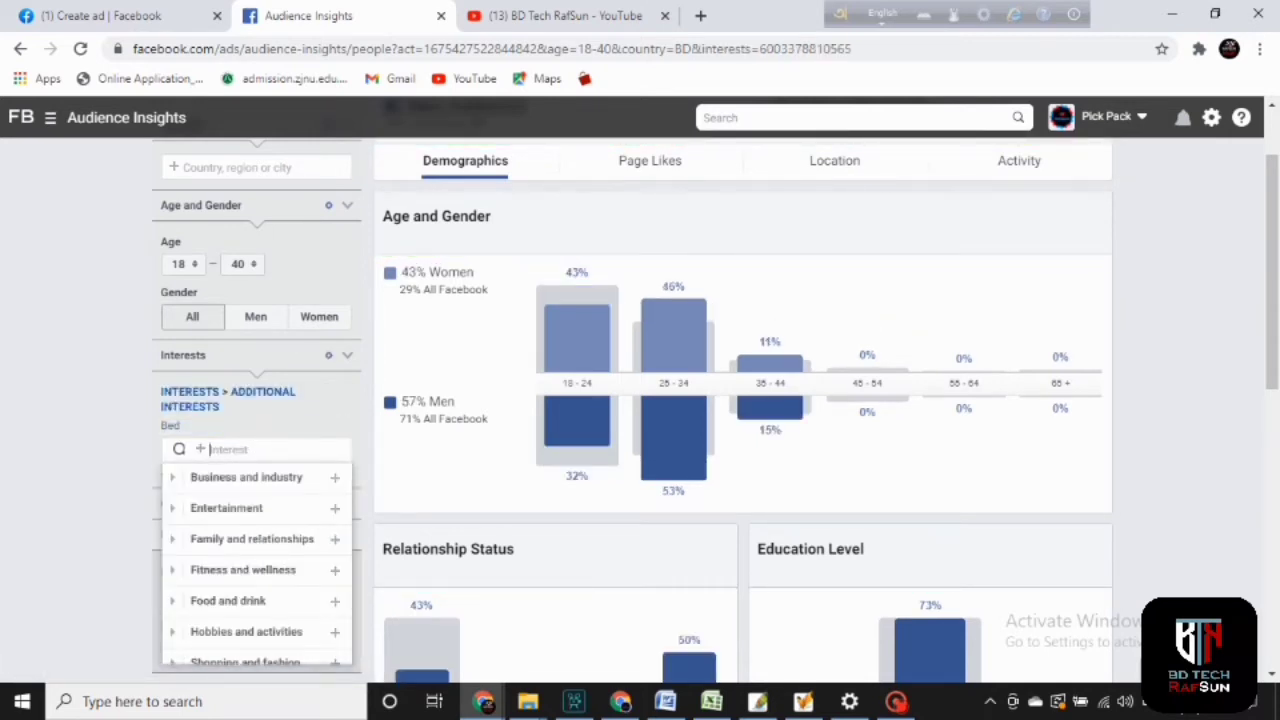
- Add Sofa bed, Sofa and Couch to the audience's interests
{"action": "type", "text": "sofa bed"}
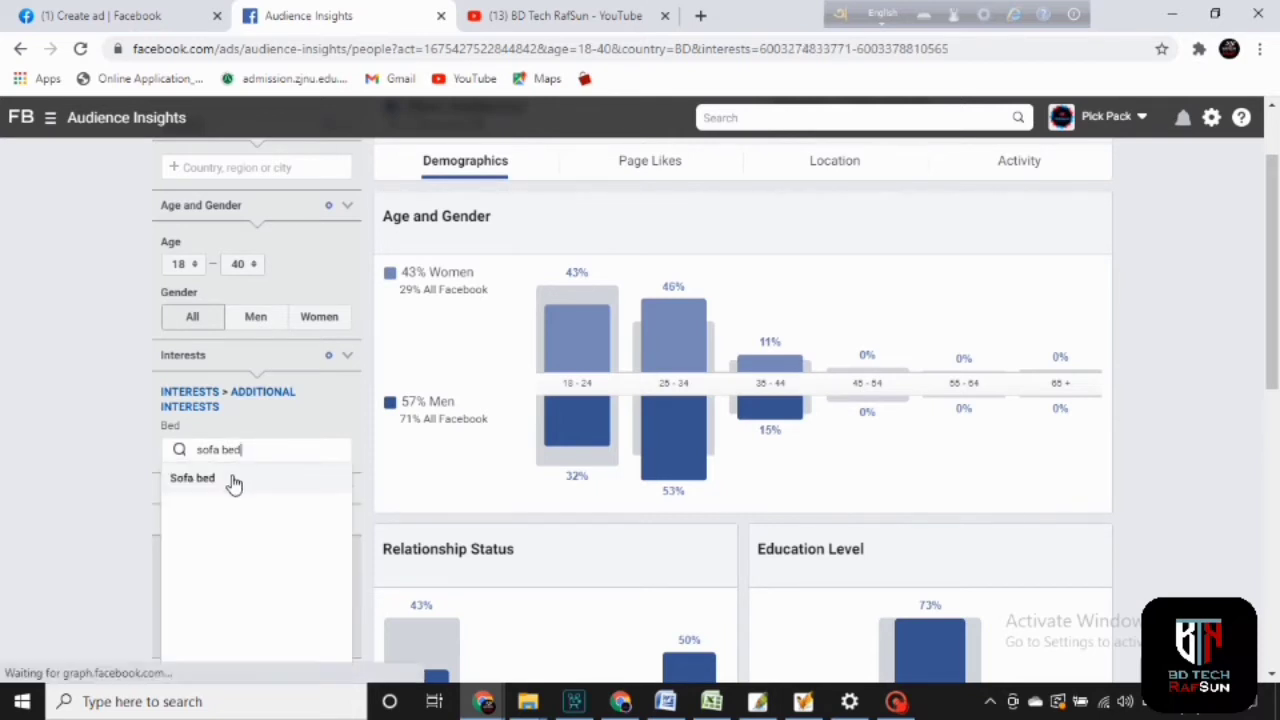
{"action": "left_click", "coordinate": [230, 480]}
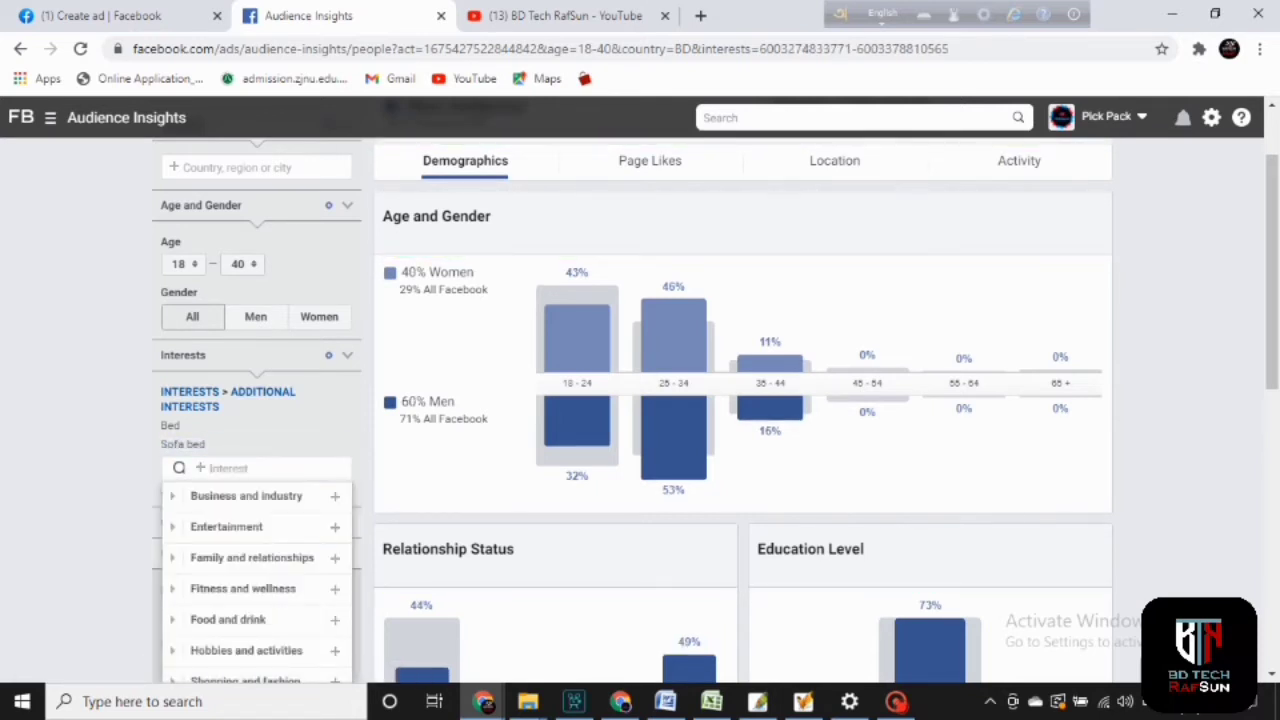
{"action": "type", "text": "sofa"}
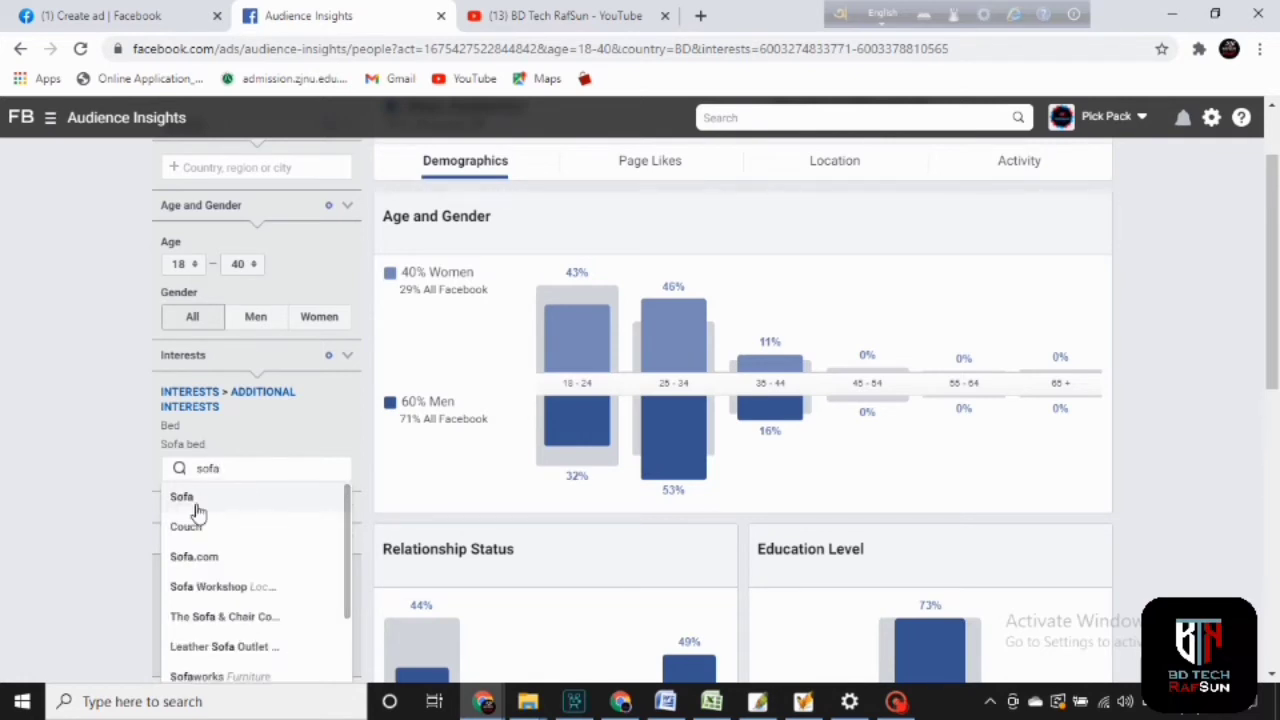
{"action": "left_click", "coordinate": [197, 508]}
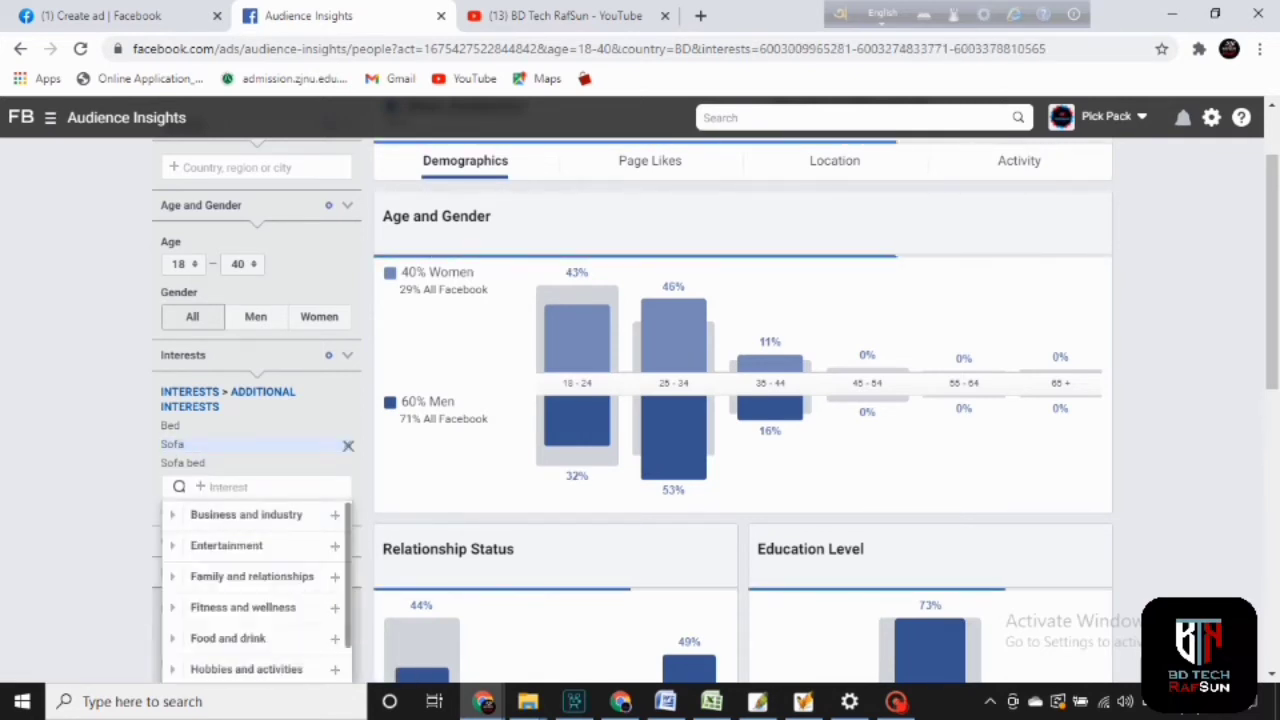
{"action": "type", "text": "couch"}
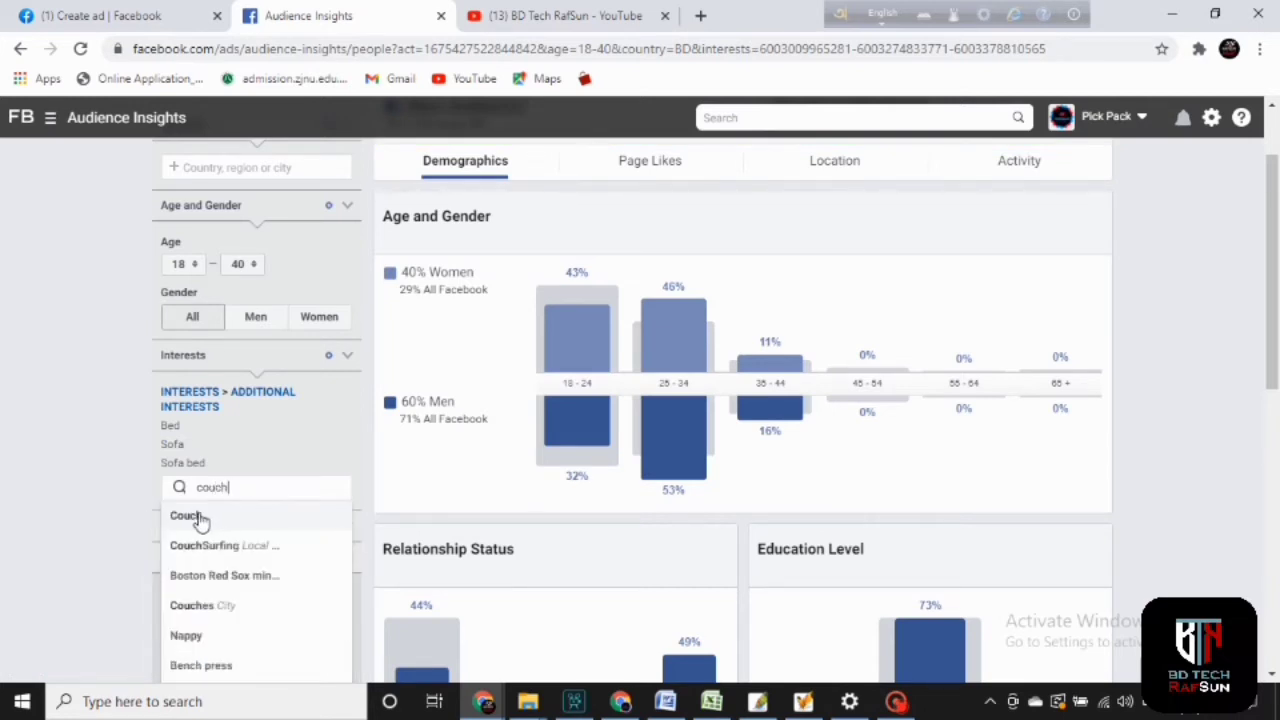
{"action": "left_click", "coordinate": [188, 516]}
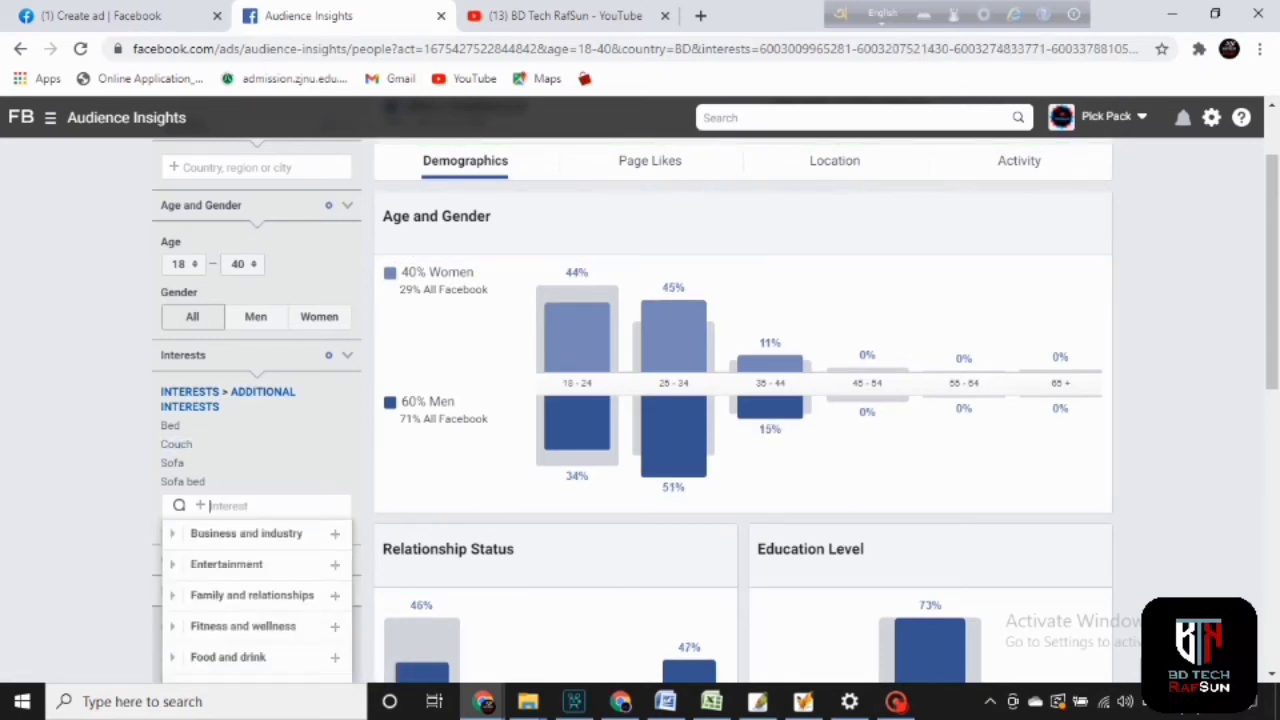
- Try adding Inflatable to the audience's interests and remove it again
{"action": "type", "text": "inflata"}
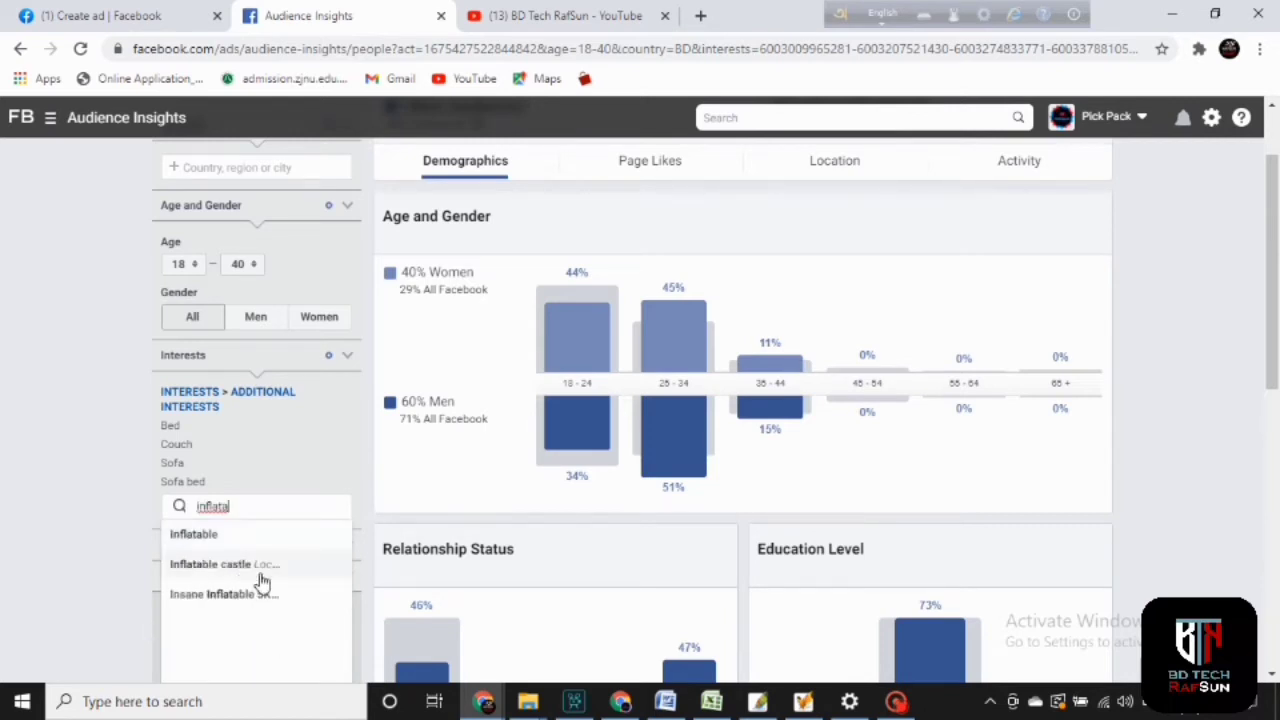
{"action": "left_click", "coordinate": [249, 536]}
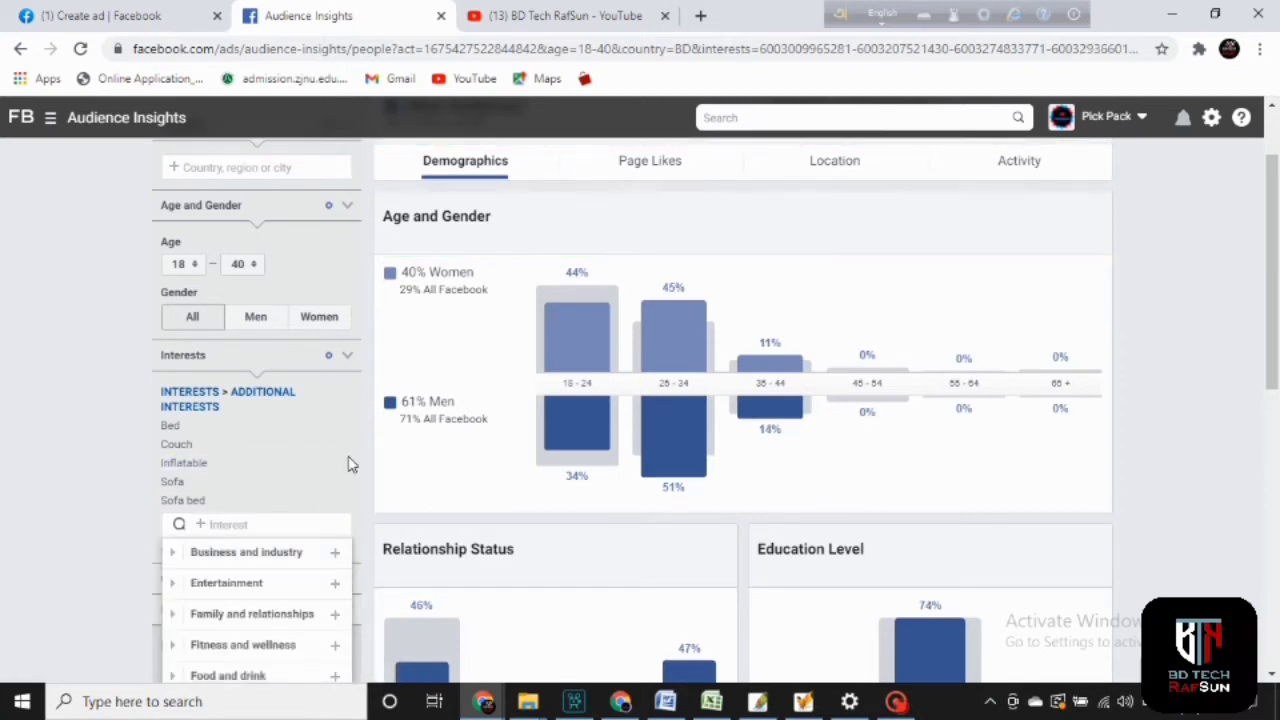
{"action": "left_click", "coordinate": [349, 469]}
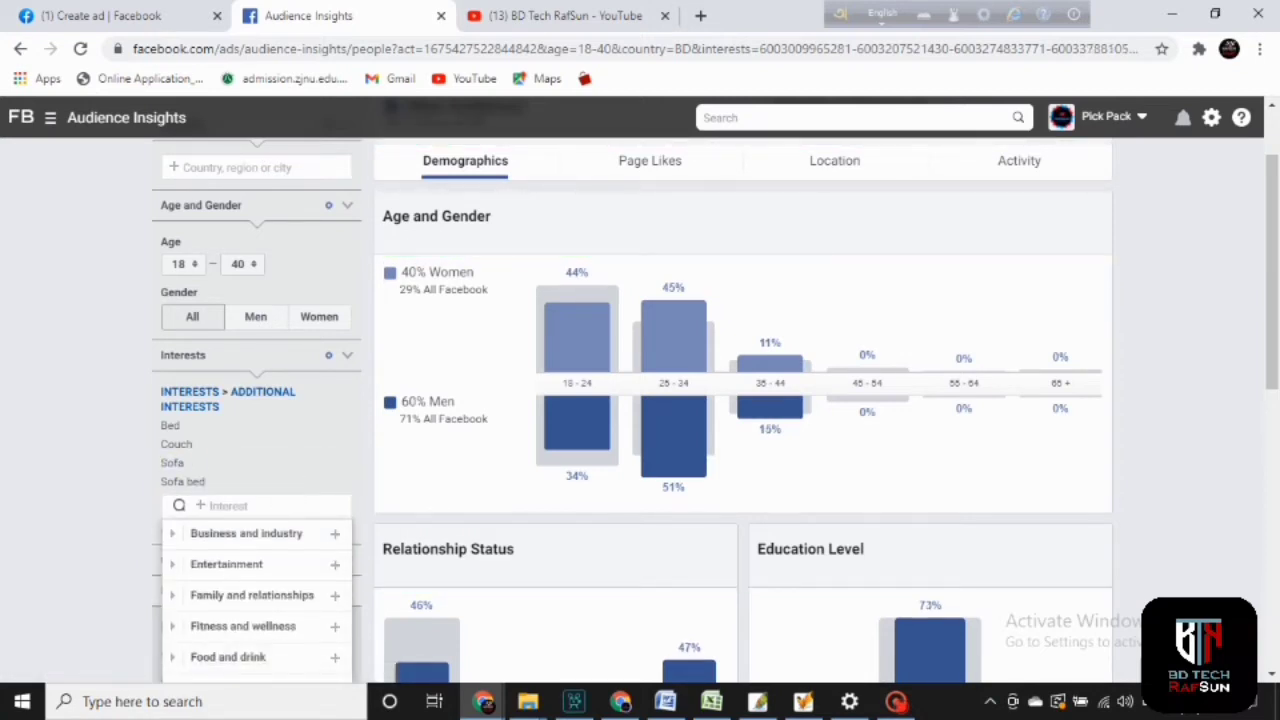
- Search the interests for bed and add Adjustable bed to the audience
{"action": "type", "text": "bed"}
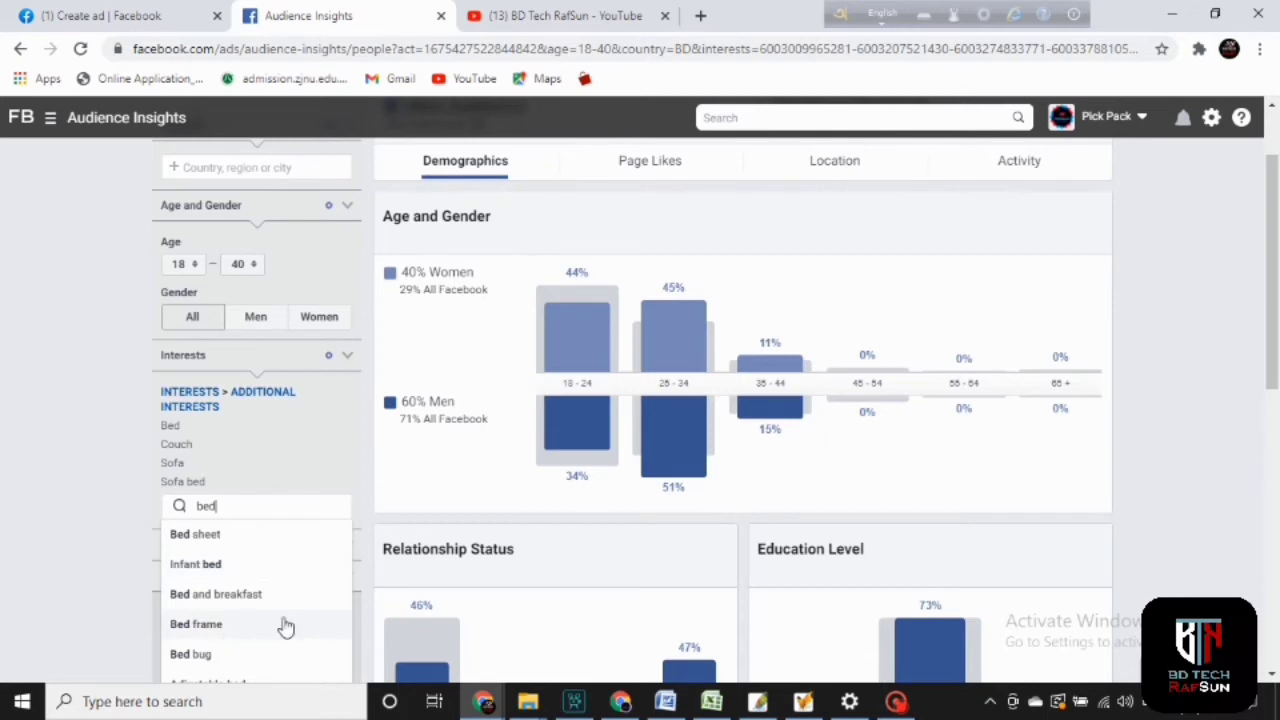
{"action": "scroll", "coordinate": [351, 613], "scroll_direction": "down", "scroll_amount": 1}
{"action": "scroll", "coordinate": [351, 620], "scroll_direction": "down", "scroll_amount": 2}
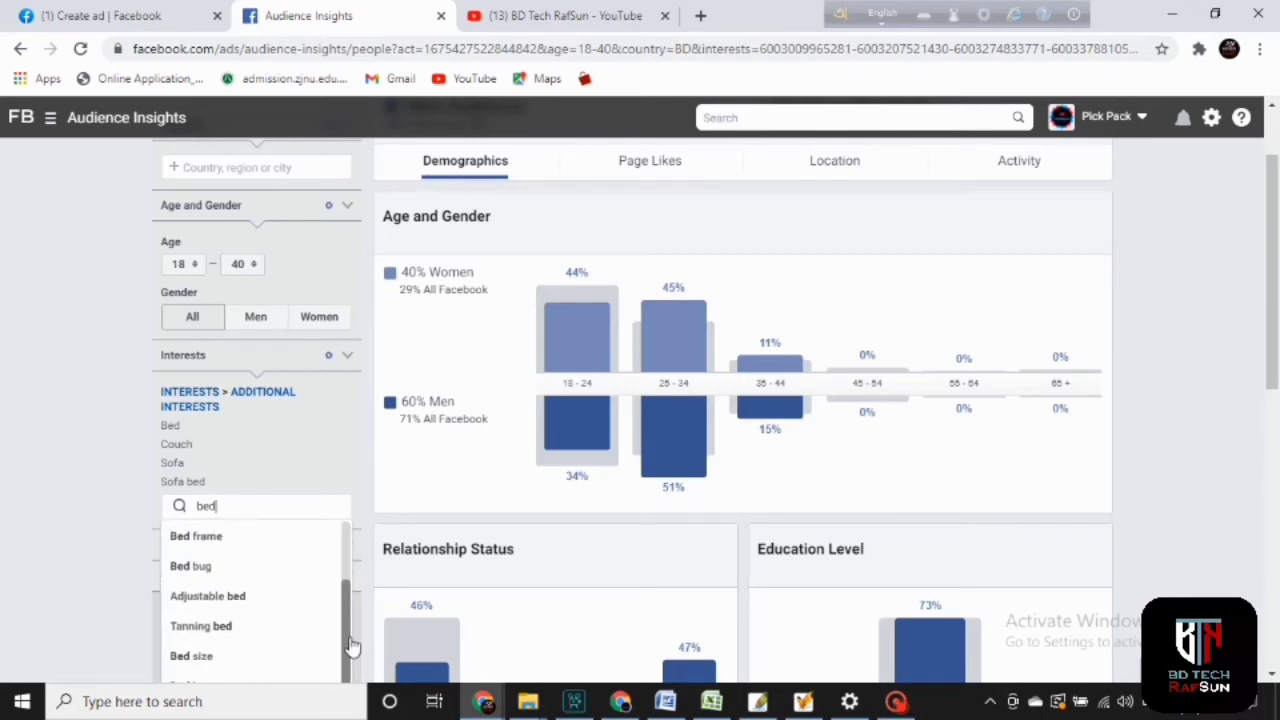
{"action": "left_click", "coordinate": [244, 590]}
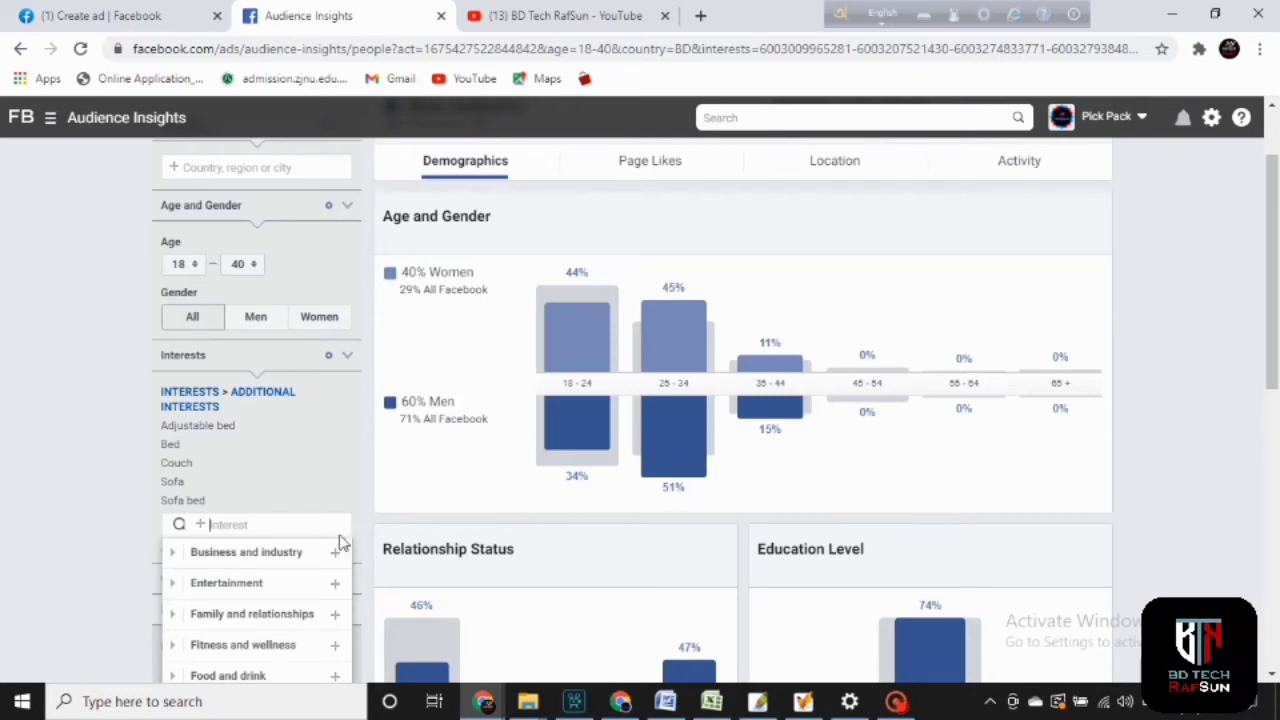
- Search the interests for sofa and add Leather Sofa Outlet to the audience
{"action": "scroll", "coordinate": [350, 570], "scroll_direction": "down", "scroll_amount": 2}
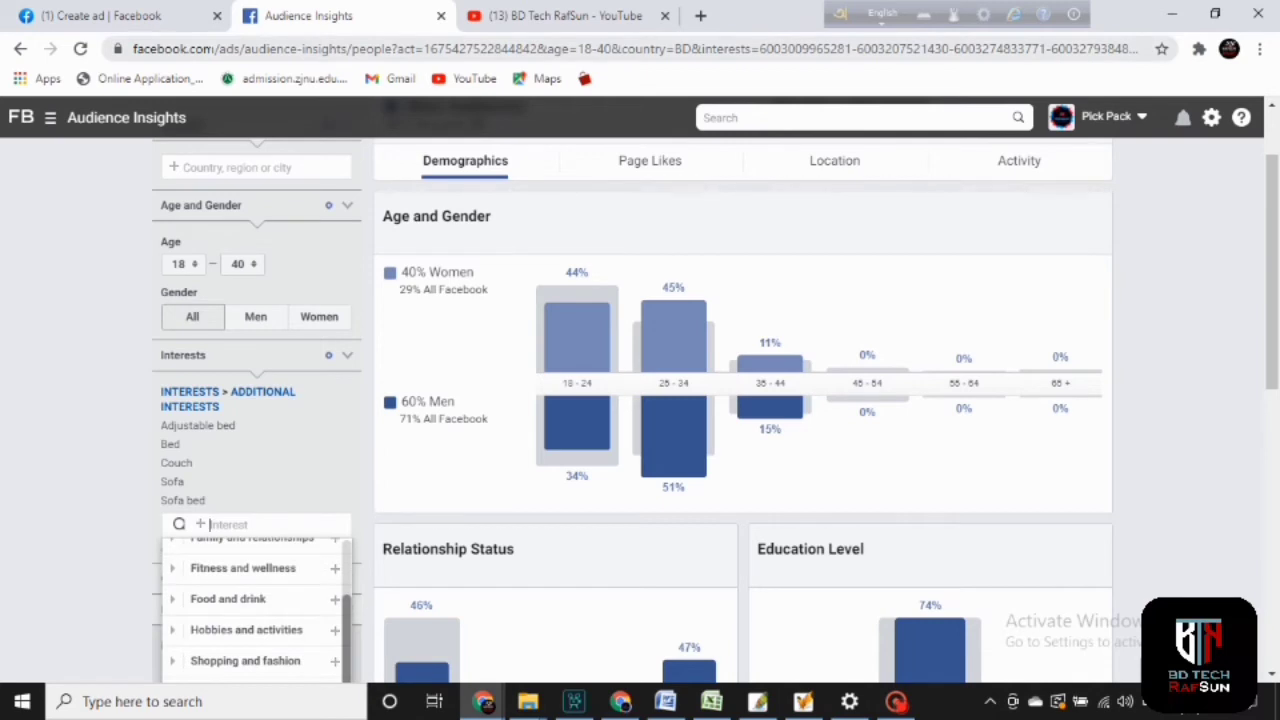
{"action": "type", "text": "s"}
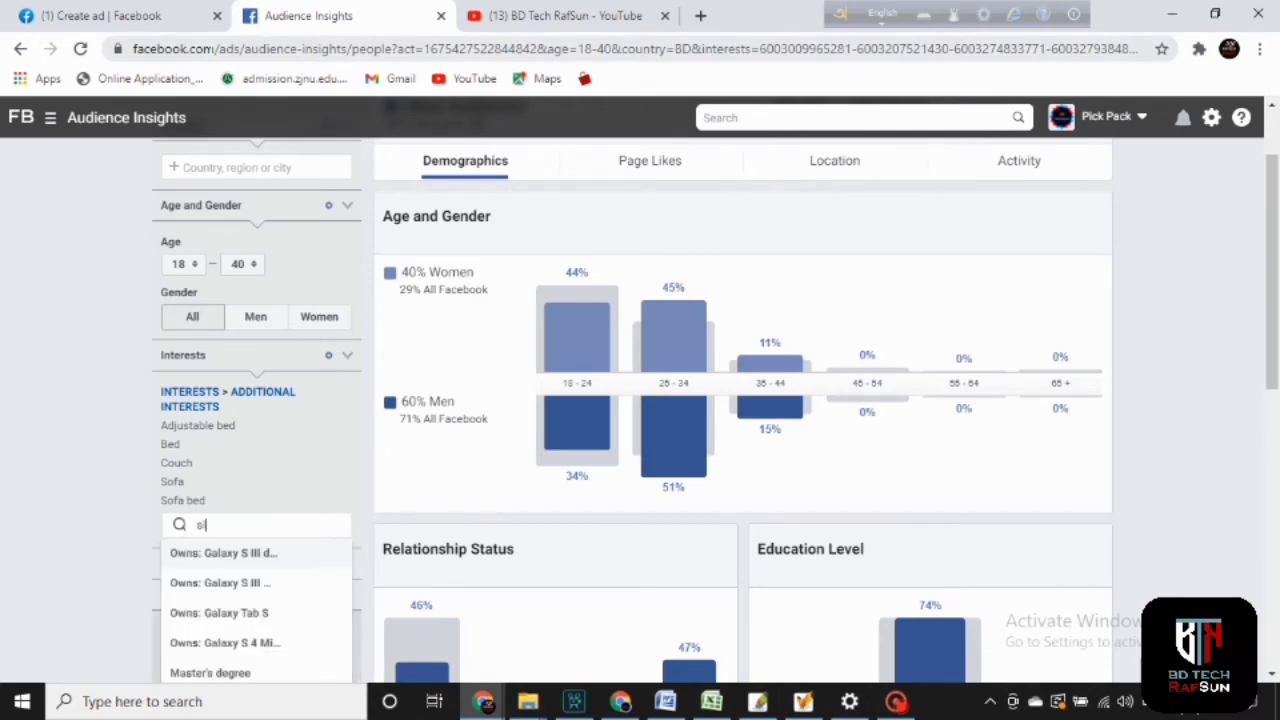
{"action": "type", "text": "i"}
{"action": "type", "text": "ofa"}
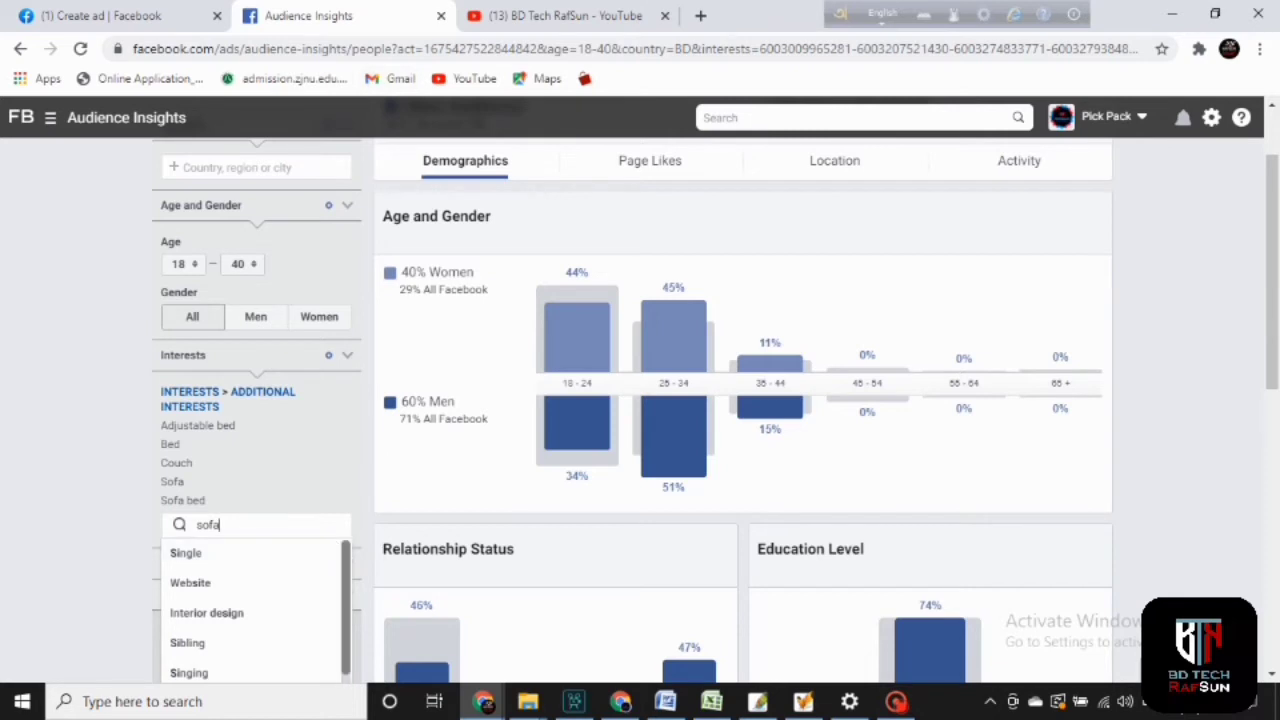
{"action": "left_click_drag", "start_coordinate": [346, 572], "coordinate": [358, 680]}
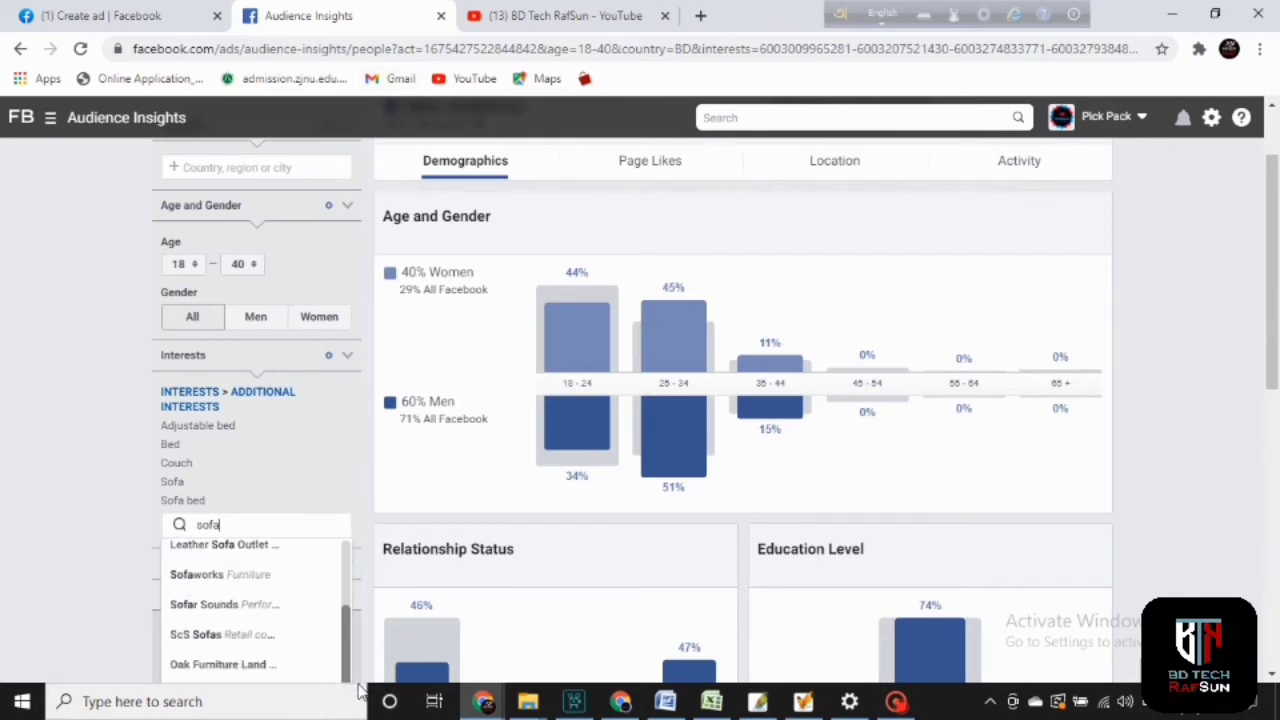
{"action": "left_click_drag", "start_coordinate": [354, 658], "coordinate": [349, 592]}
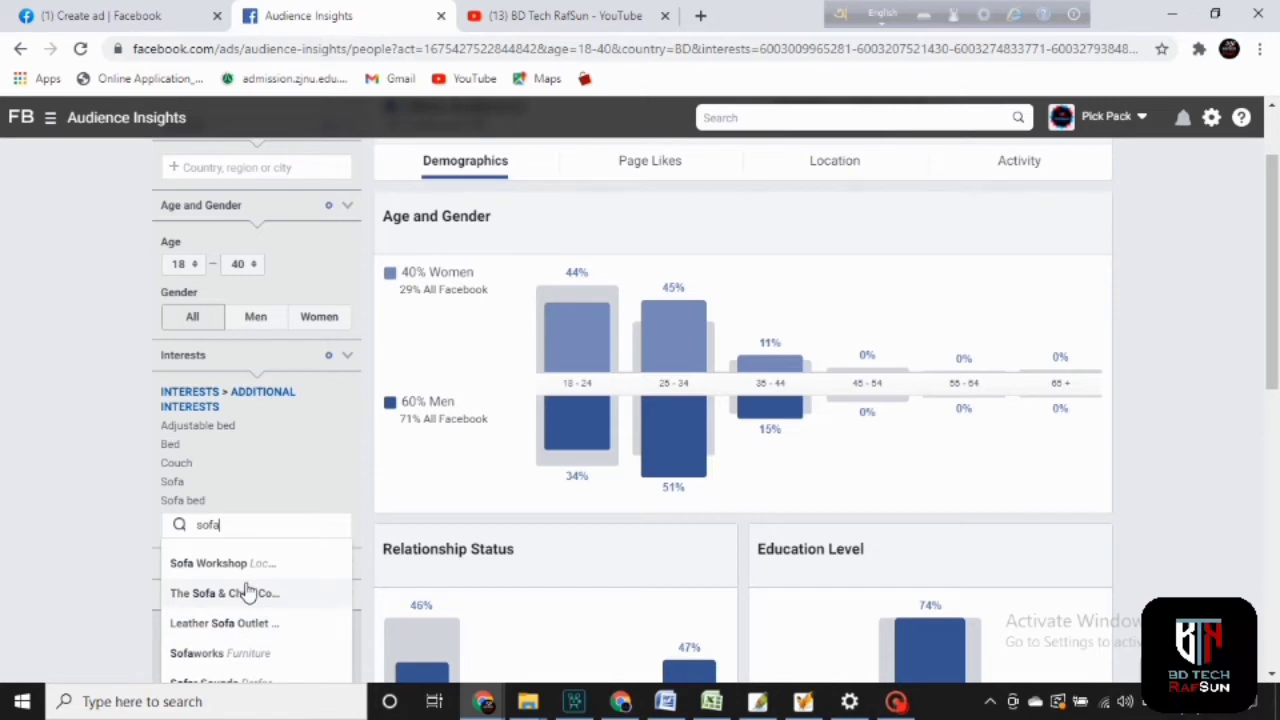
{"action": "left_click", "coordinate": [224, 620]}
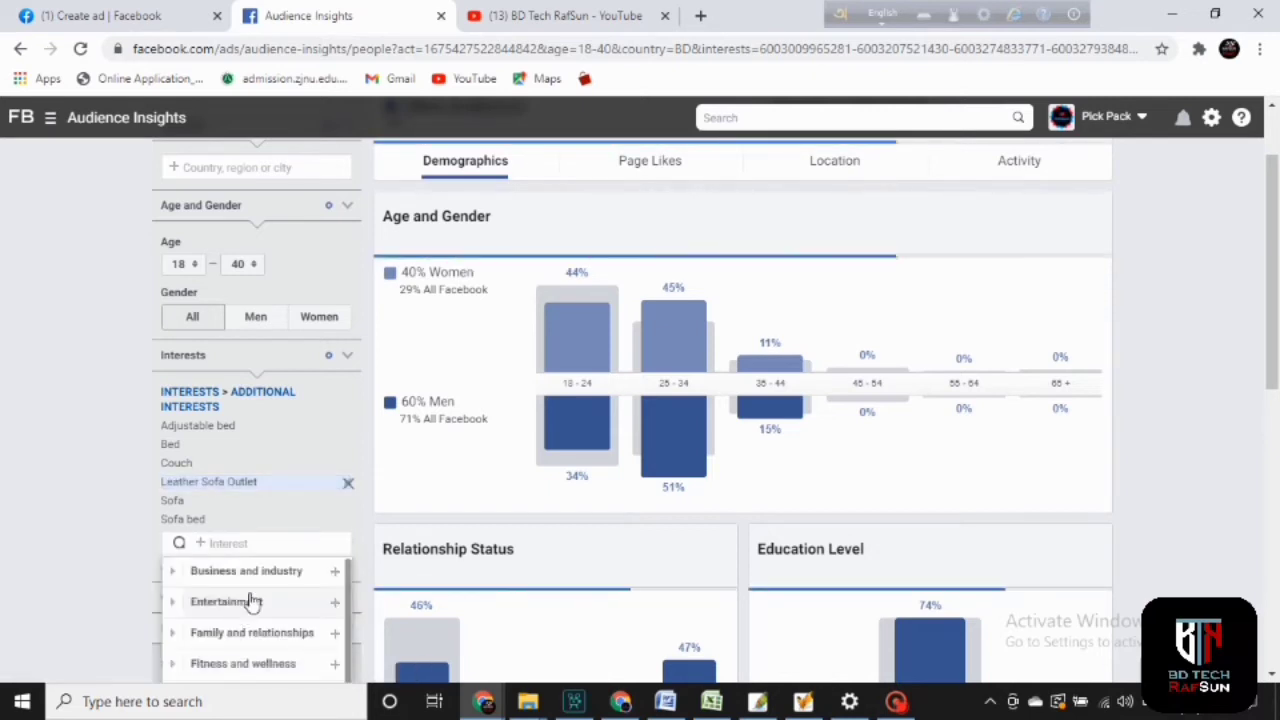
- Try adding The Sofa & Chair Company to the audience's interests and remove it again
{"action": "type", "text": "sofa"}
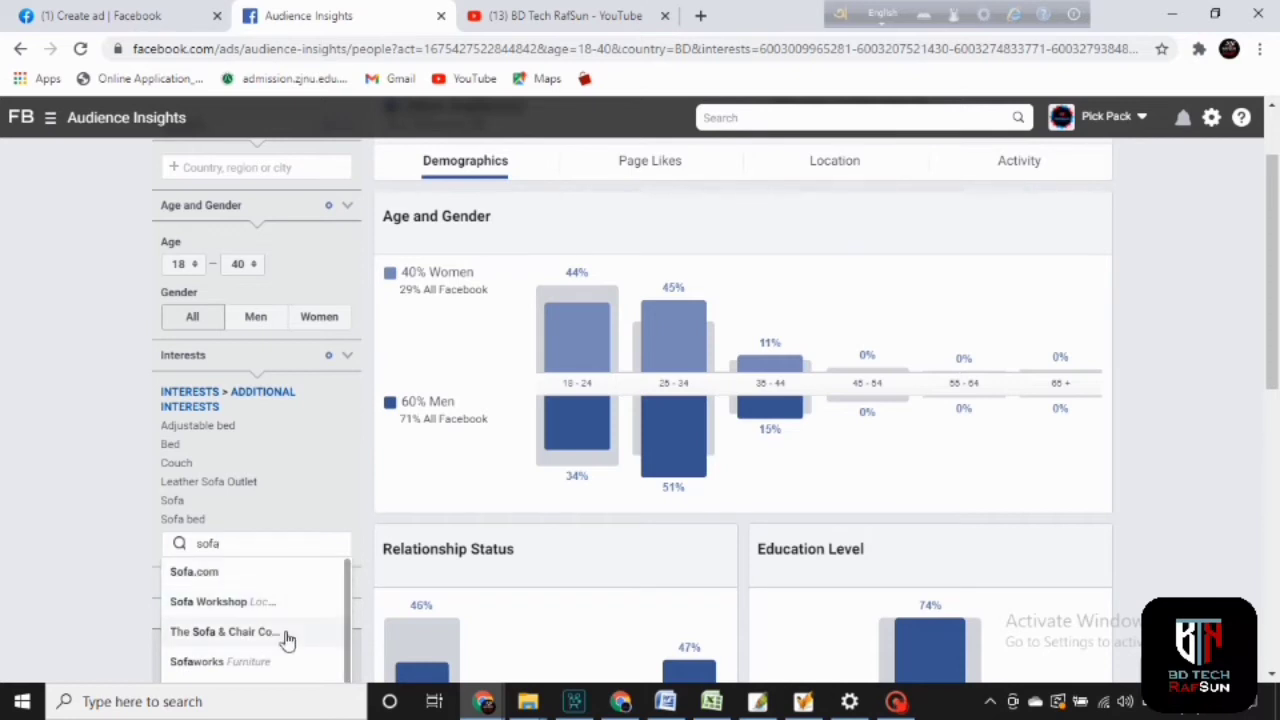
{"action": "left_click", "coordinate": [263, 636]}
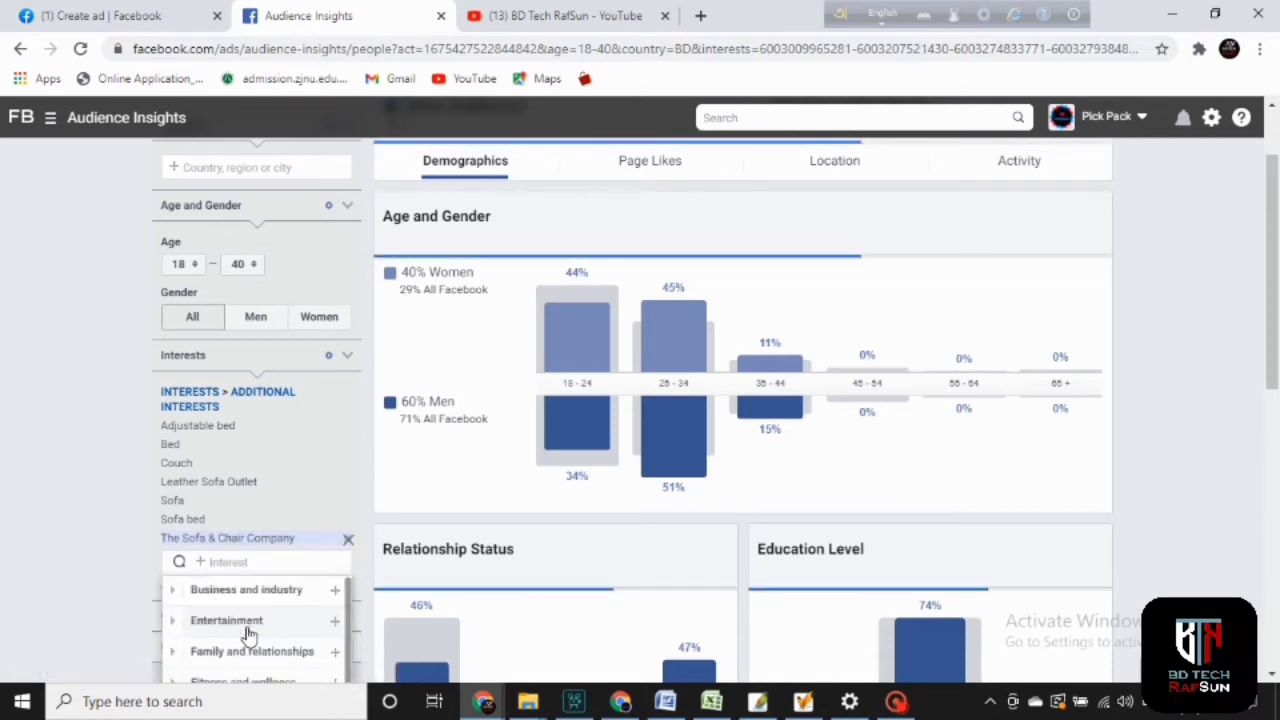
{"action": "mouse_move", "coordinate": [348, 540]}
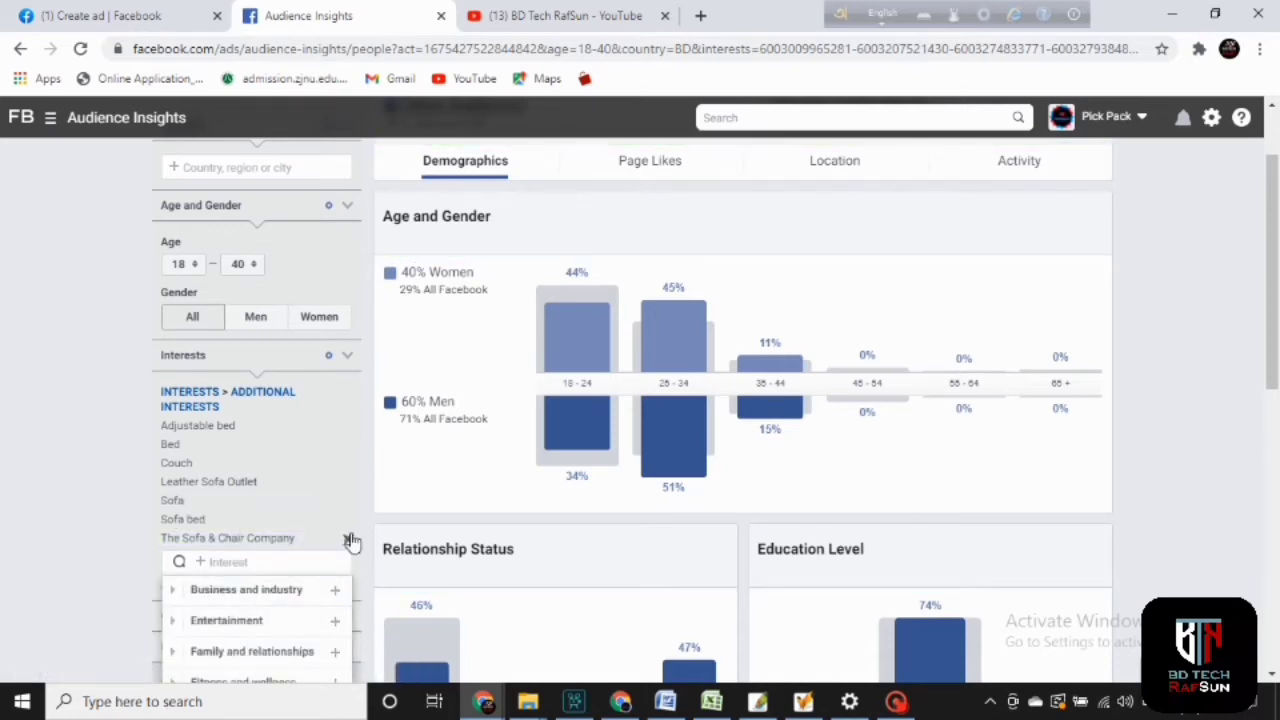
{"action": "left_click", "coordinate": [348, 540]}
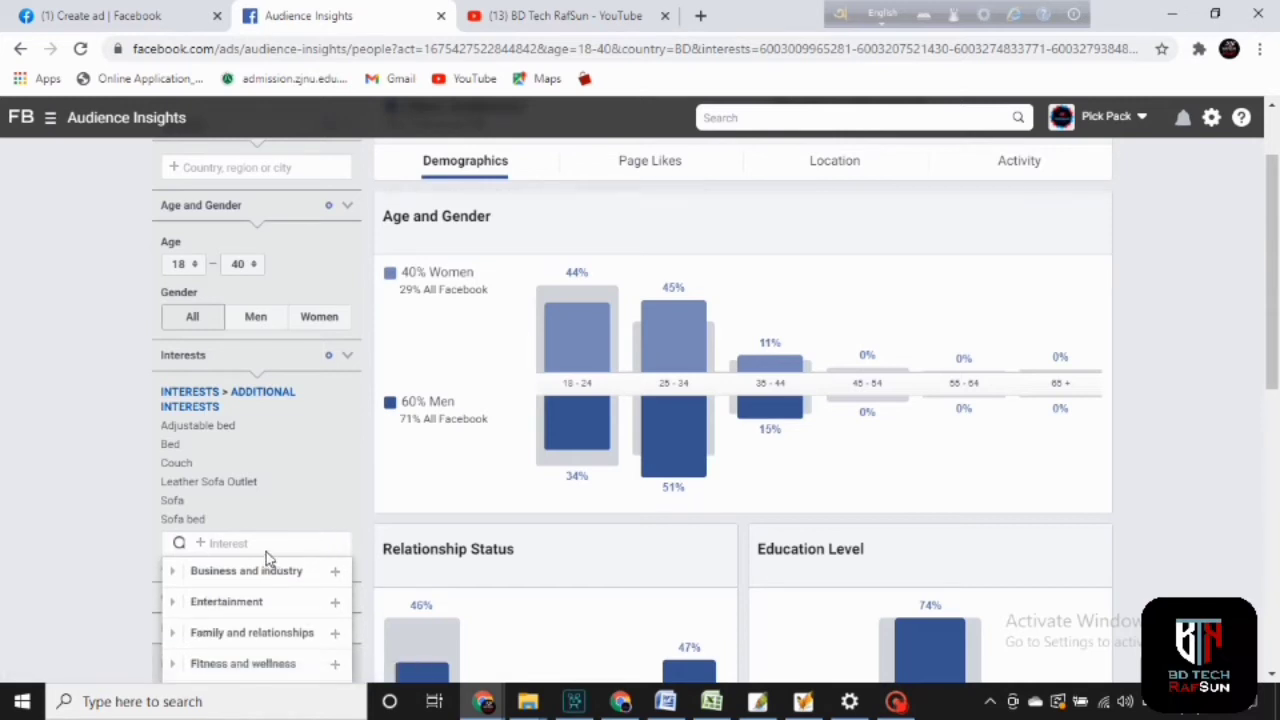
- Search the interests for bedding and look through the suggestions
{"action": "type", "text": "bedding"}
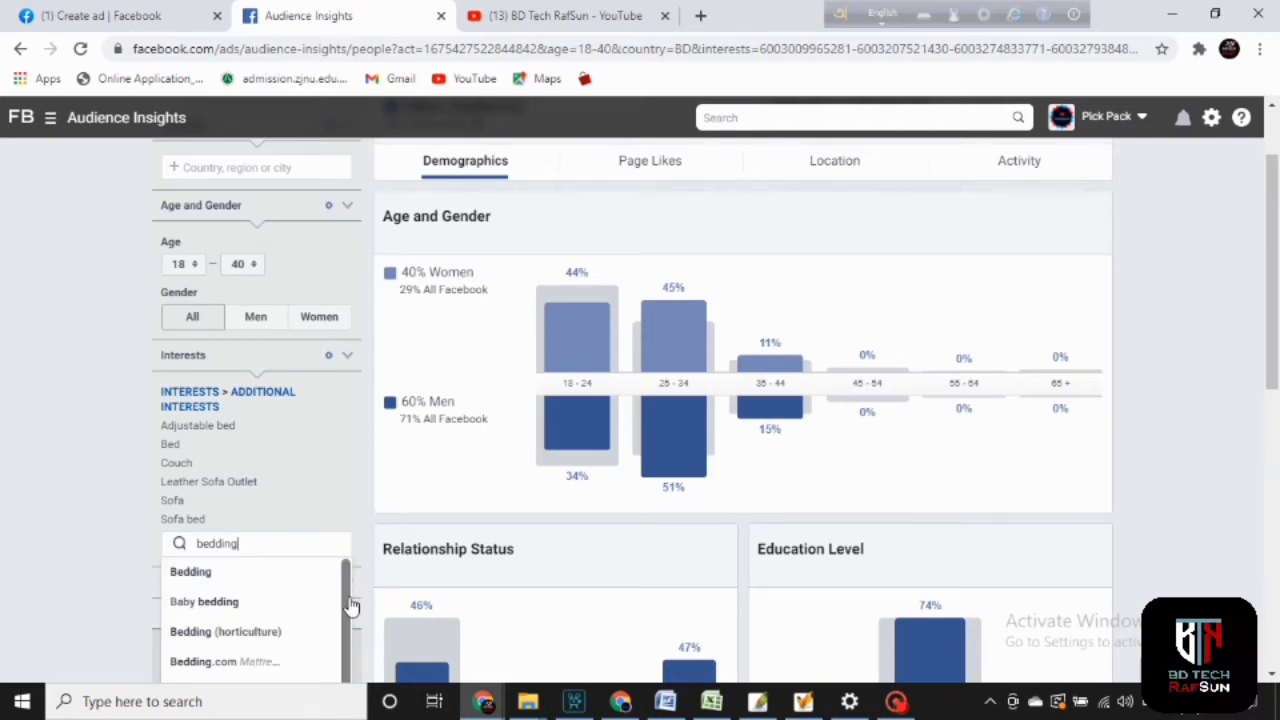
{"action": "left_click_drag", "start_coordinate": [346, 608], "coordinate": [355, 676]}
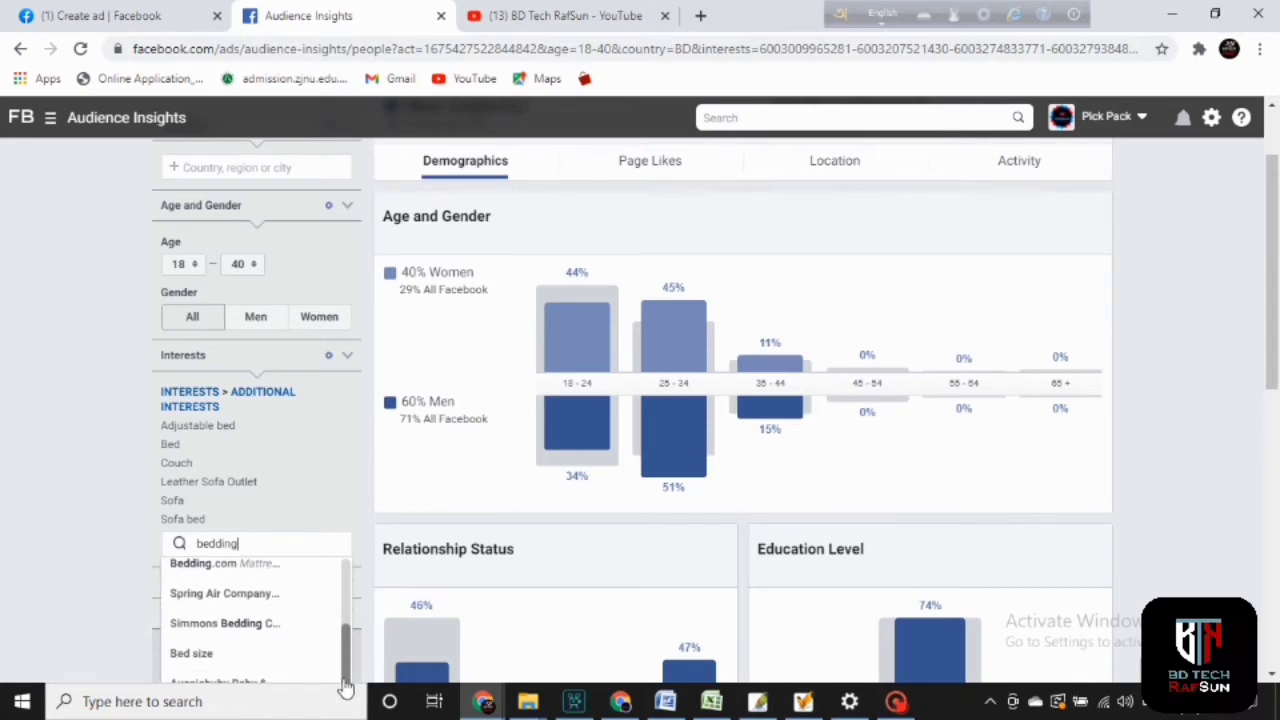
{"action": "left_click_drag", "start_coordinate": [1278, 222], "coordinate": [1278, 307]}
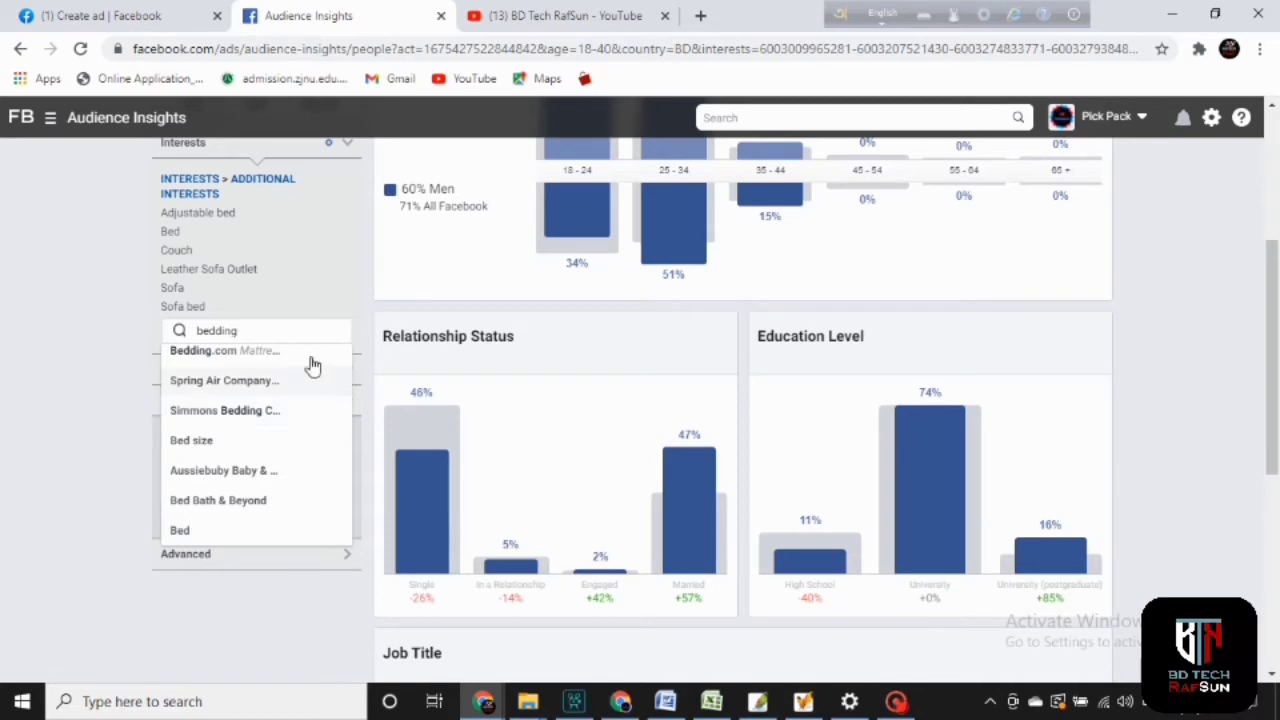
{"action": "scroll", "coordinate": [294, 351], "scroll_direction": "up", "scroll_amount": 1}
- Shorten the interest search to bed and review all of its suggestions
{"action": "key", "text": "BackSpace"}
{"action": "key", "text": "BackSpace"}
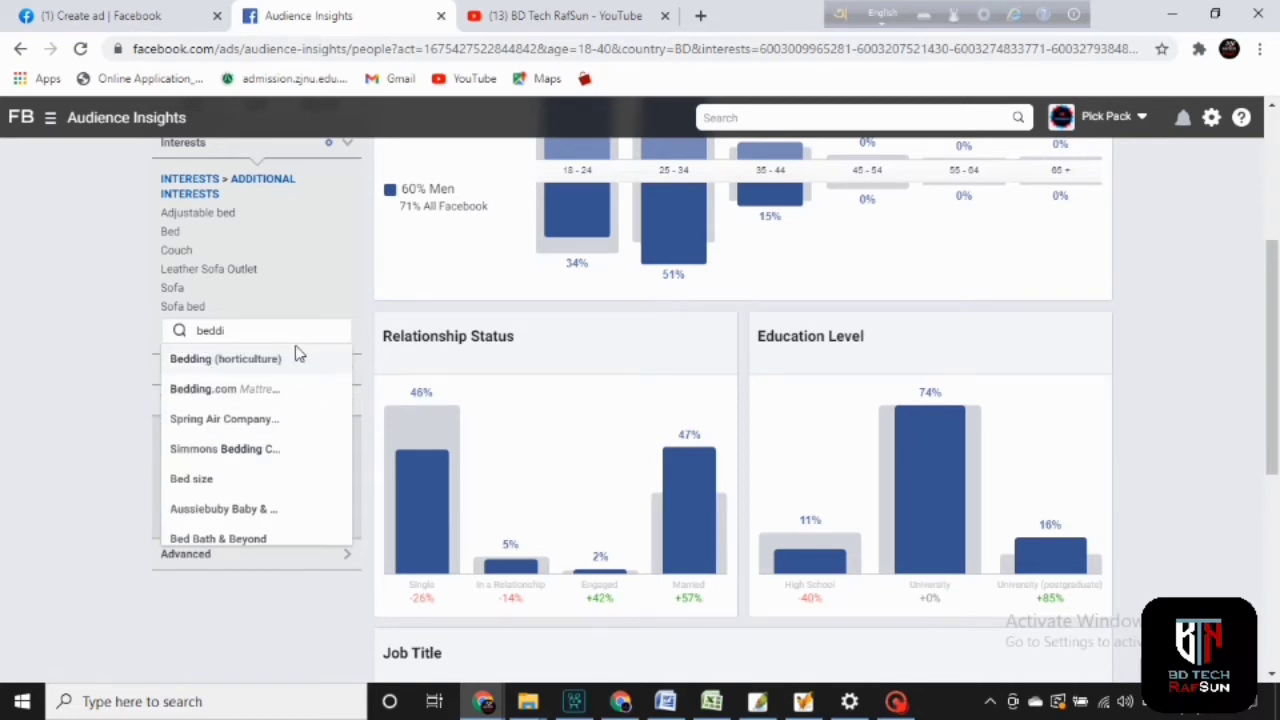
{"action": "key", "text": "BackSpace"}
{"action": "key", "text": "BackSpace"}
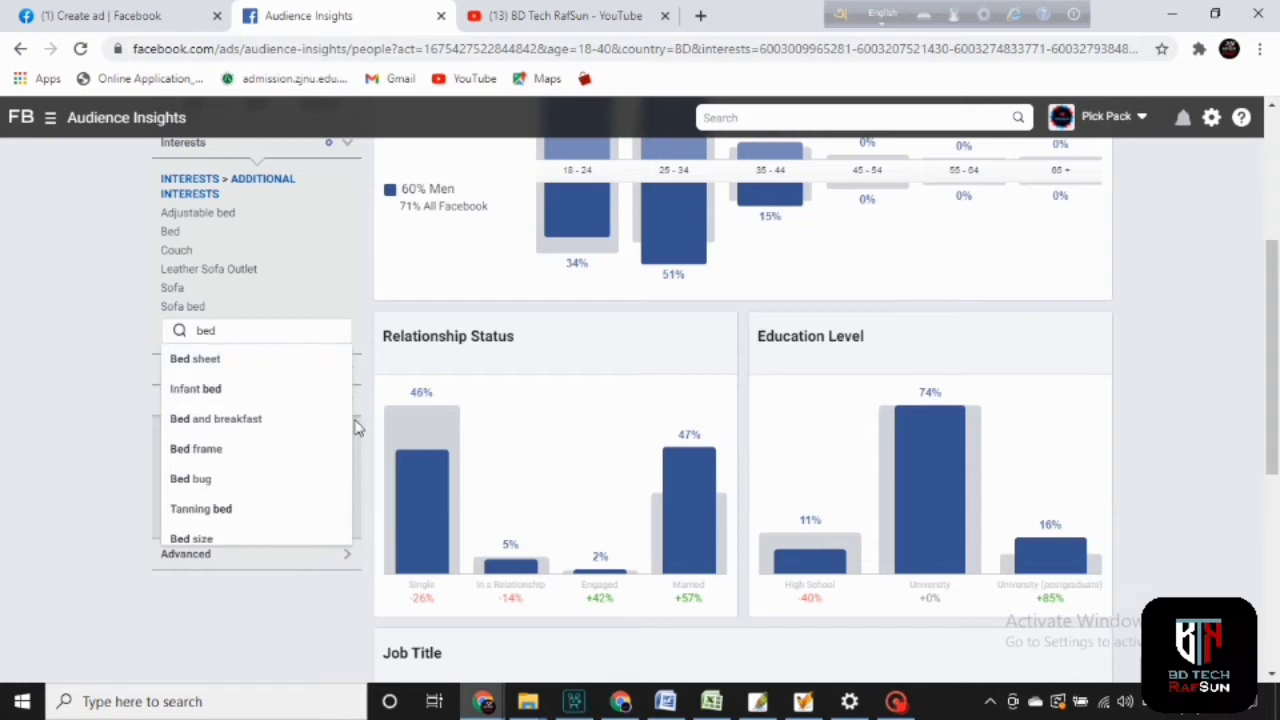
{"action": "left_click_drag", "start_coordinate": [347, 390], "coordinate": [357, 467]}
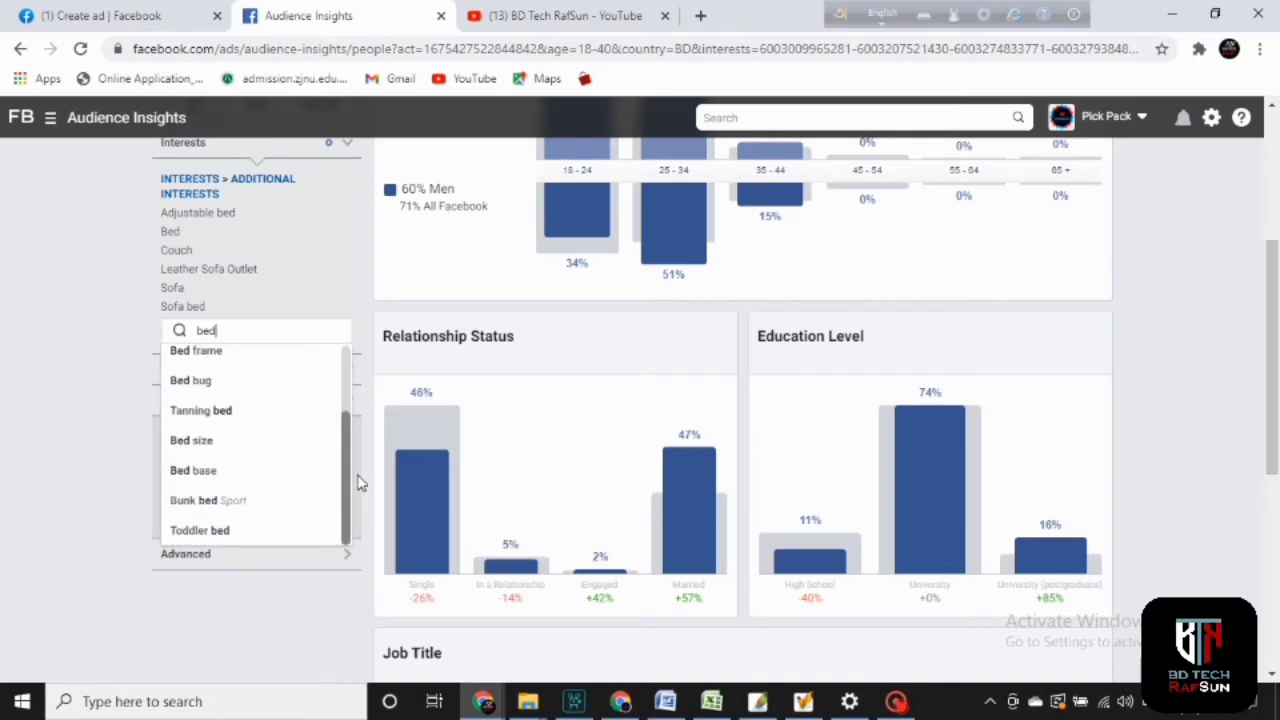
{"action": "left_click_drag", "start_coordinate": [360, 484], "coordinate": [354, 371]}
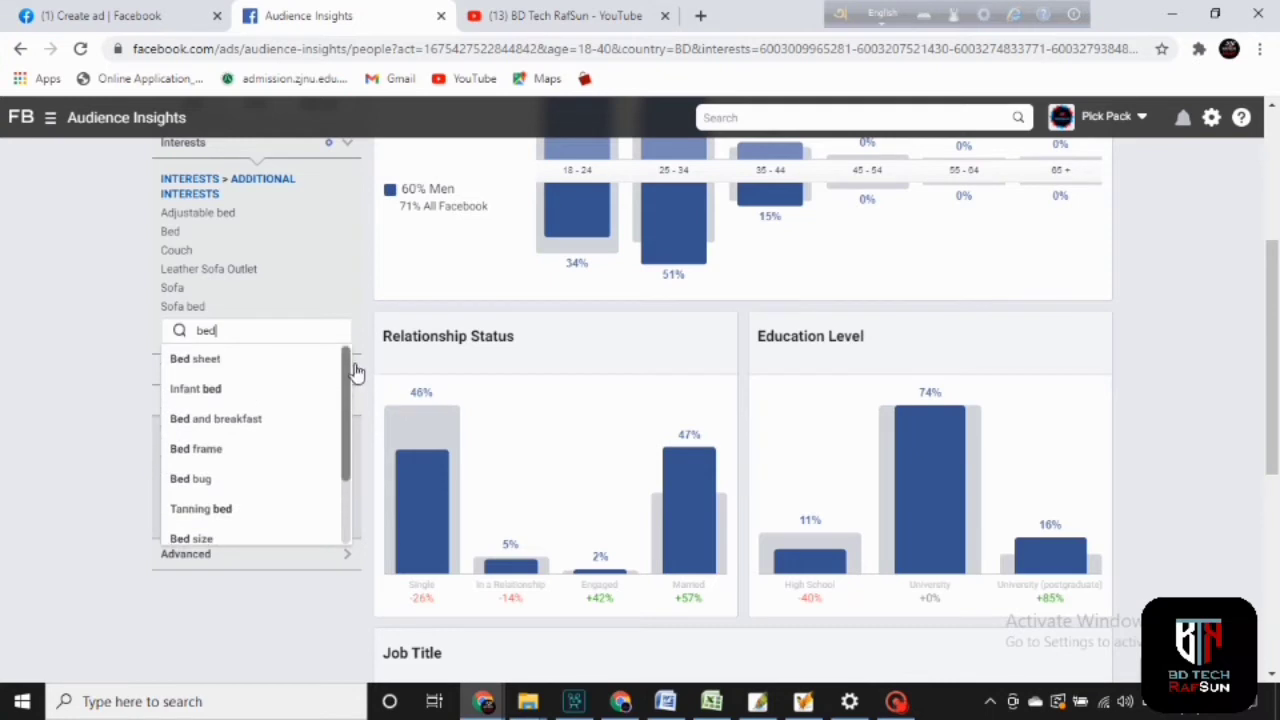
- Try an interest search for "bed come" followed by sofa, and clear it
{"action": "left_click", "coordinate": [355, 367]}
{"action": "type", "text": "bed come ssof"}
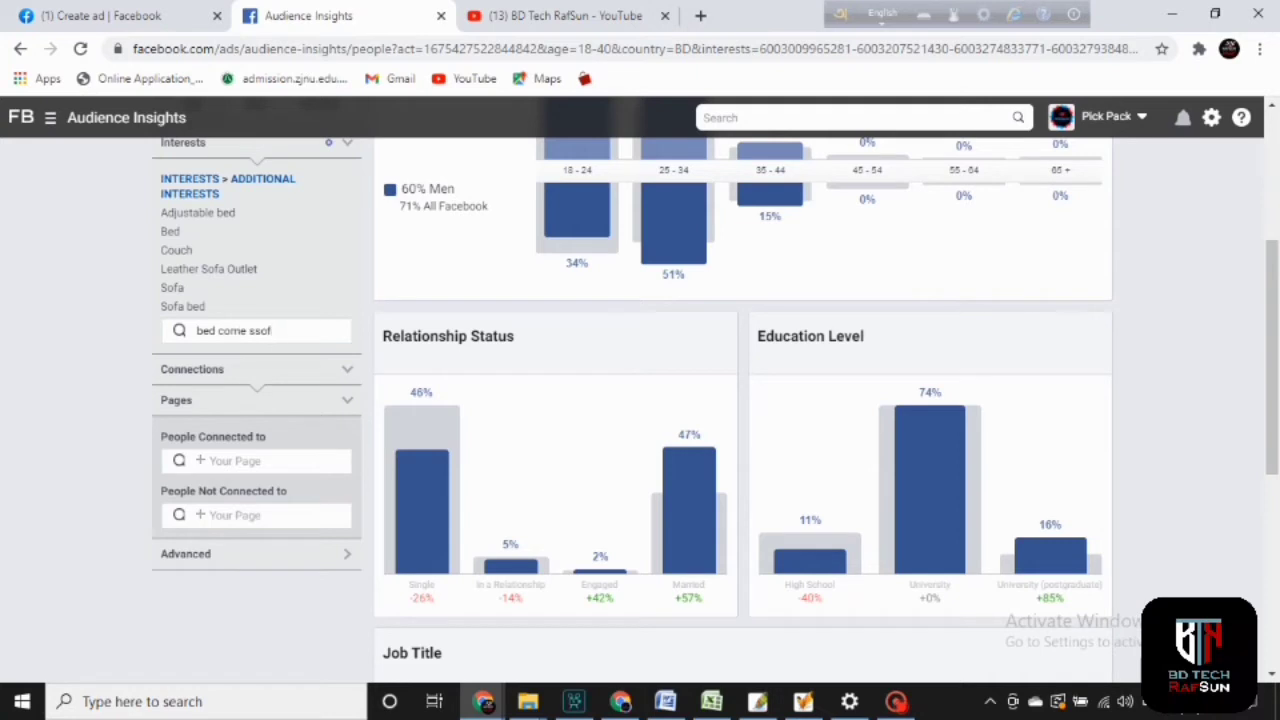
{"action": "type", "text": "o"}
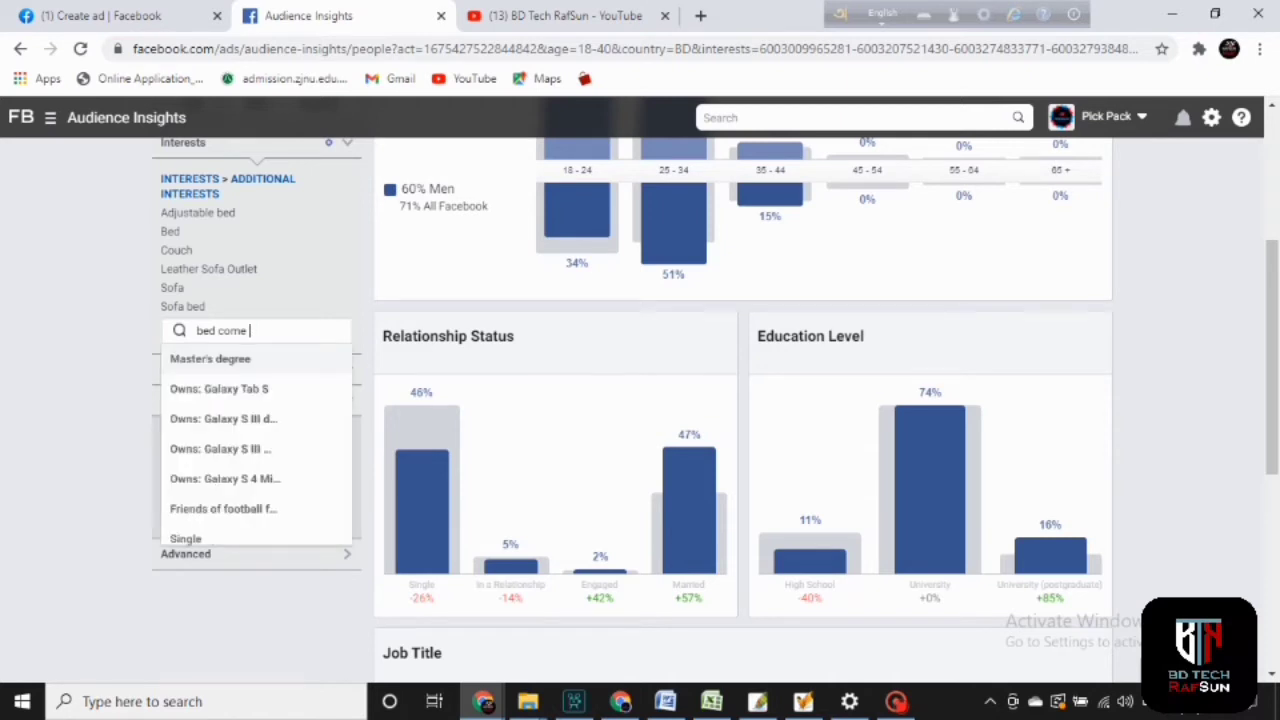
{"action": "key", "text": "BackSpace"}
{"action": "key", "text": "BackSpace"}
{"action": "key", "text": "BackSpace"}
{"action": "key", "text": "BackSpace"}
{"action": "key", "text": "BackSpace"}
{"action": "key", "text": "BackSpace"}
{"action": "key", "text": "BackSpace"}
{"action": "key", "text": "BackSpace"}
- Try an interest search for "sofa come" followed by bed, and erase it
{"action": "type", "text": "sofa co"}
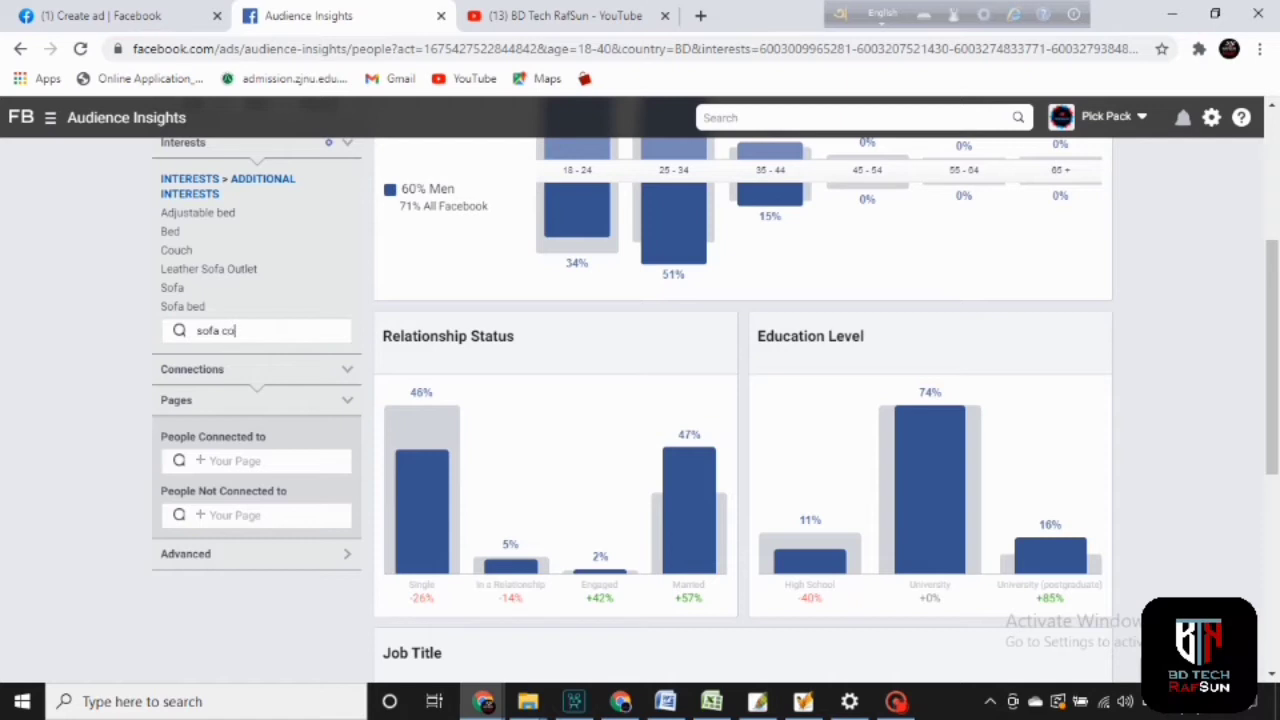
{"action": "type", "text": "me ba"}
{"action": "key", "text": "BackSpace"}
{"action": "type", "text": "e"}
{"action": "key", "text": "BackSpace"}
{"action": "key", "text": "BackSpace"}
{"action": "key", "text": "BackSpace"}
{"action": "key", "text": "BackSpace"}
{"action": "key", "text": "BackSpace"}
{"action": "key", "text": "BackSpace"}
{"action": "key", "text": "BackSpace"}
{"action": "key", "text": "BackSpace"}
{"action": "key", "text": "BackSpace"}
{"action": "key", "text": "BackSpace"}
{"action": "key", "text": "BackSpace"}
{"action": "key", "text": "BackSpace"}
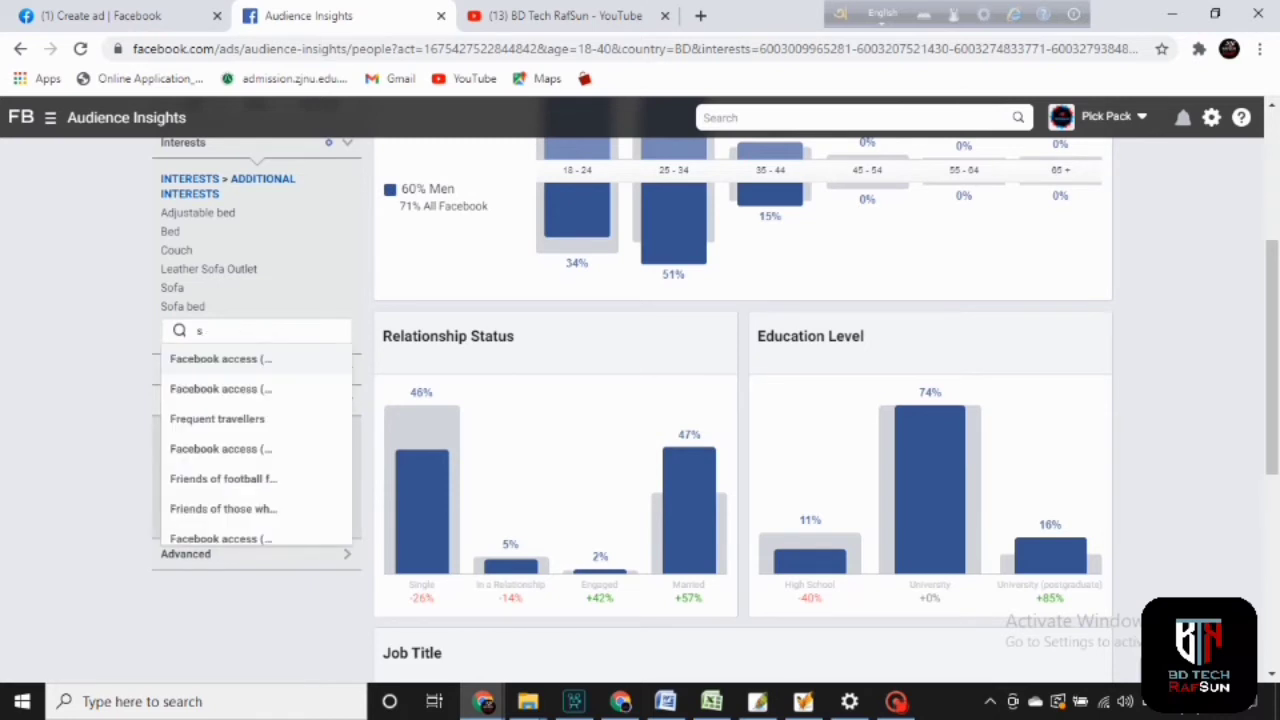
- Check the interest suggestions for "bed" and "bed inf", and clear the search
{"action": "type", "text": "bed"}
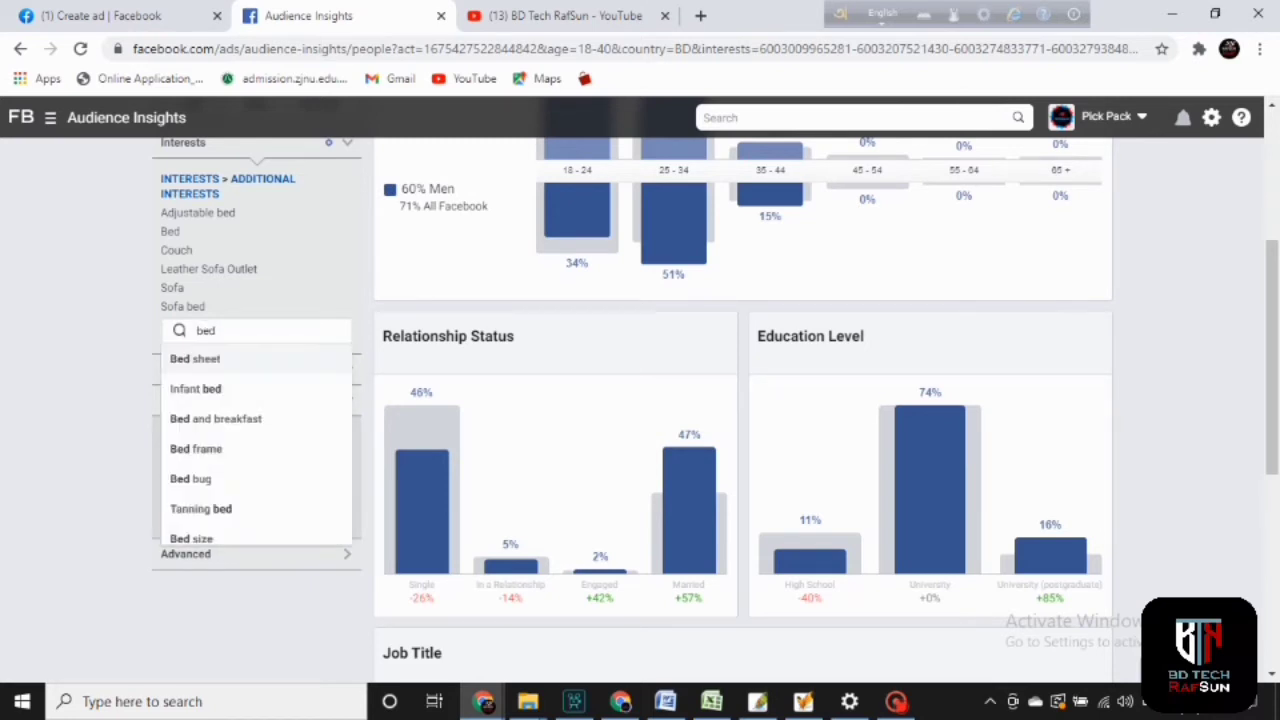
{"action": "key", "text": "BackSpace"}
{"action": "key", "text": "BackSpace"}
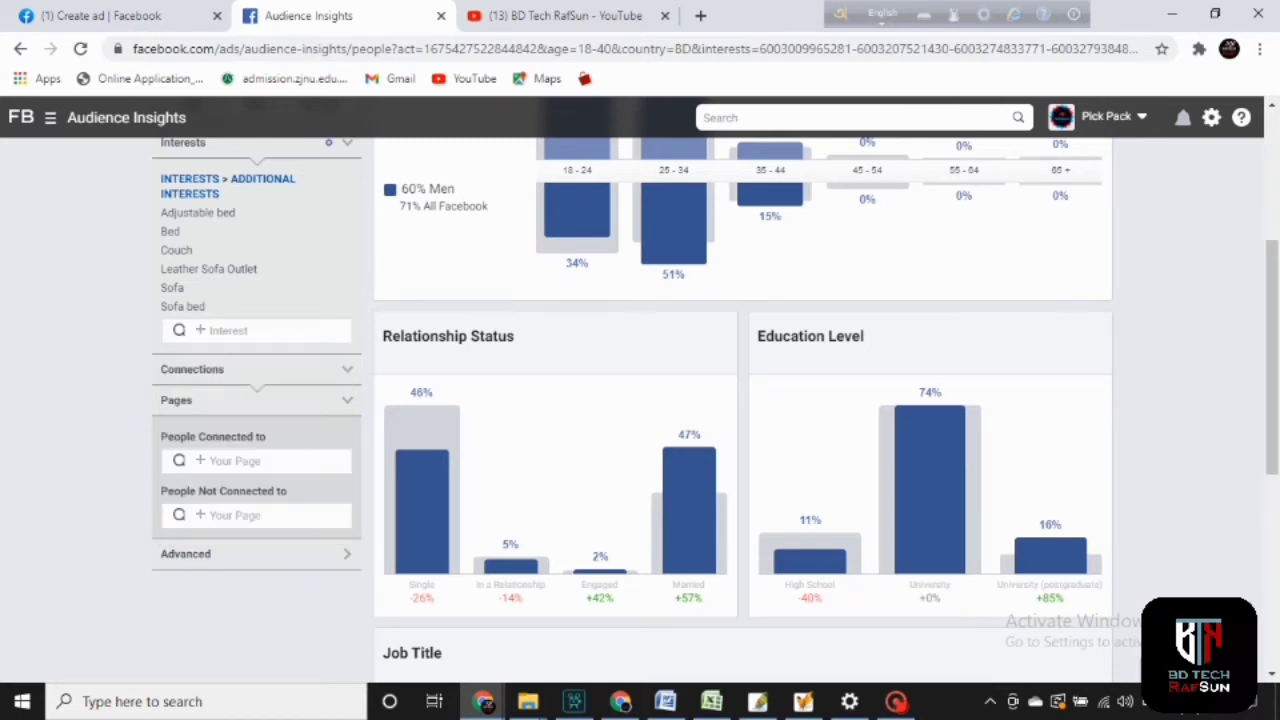
{"action": "type", "text": "bed in"}
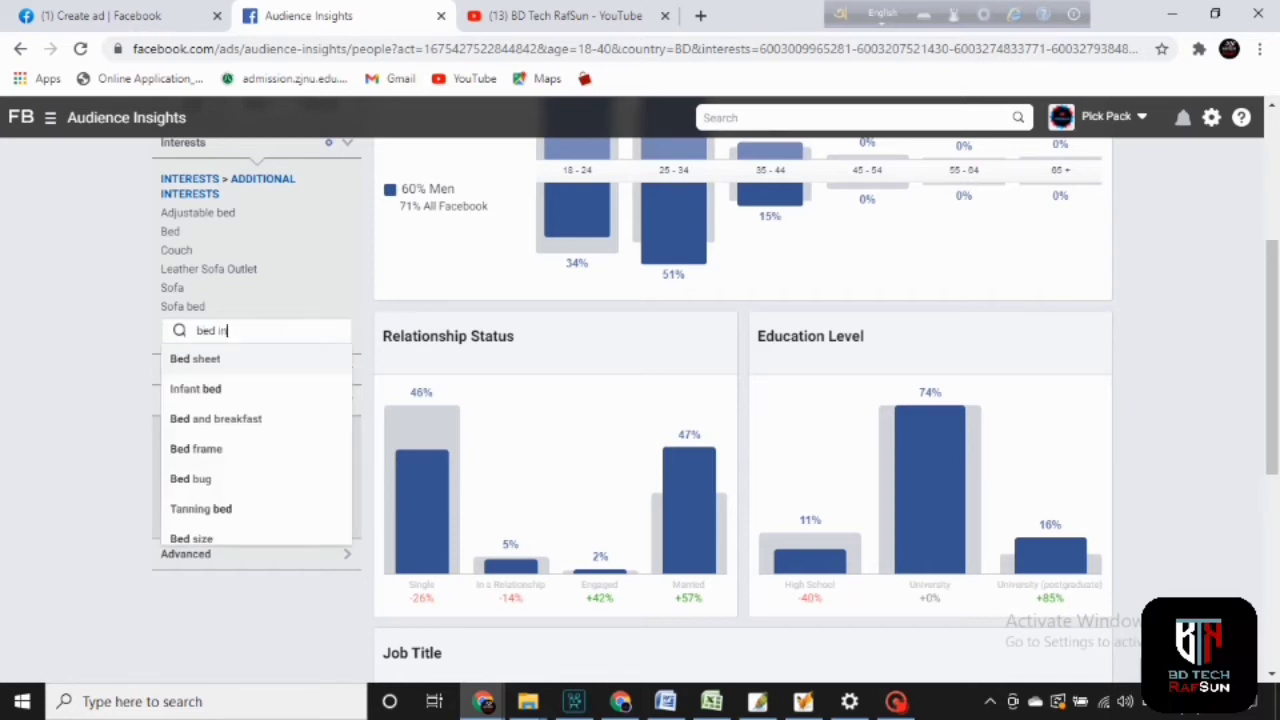
{"action": "type", "text": "f"}
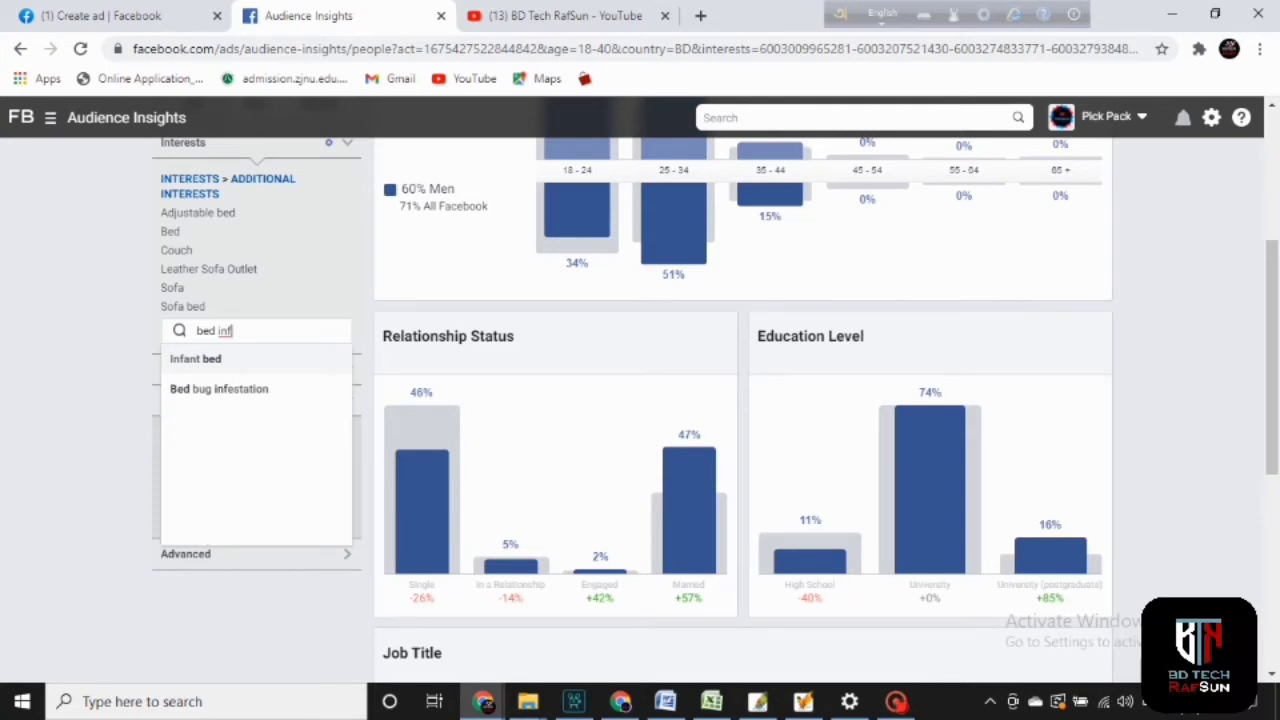
{"action": "key", "text": "BackSpace"}
{"action": "key", "text": "BackSpace"}
{"action": "key", "text": "BackSpace"}
{"action": "key", "text": "BackSpace"}
{"action": "key", "text": "BackSpace"}
{"action": "key", "text": "BackSpace"}
{"action": "key", "text": "BackSpace"}
- Search the interests for "sofa inf" and replace it with "sofa bed"
{"action": "type", "text": "sofa inf"}
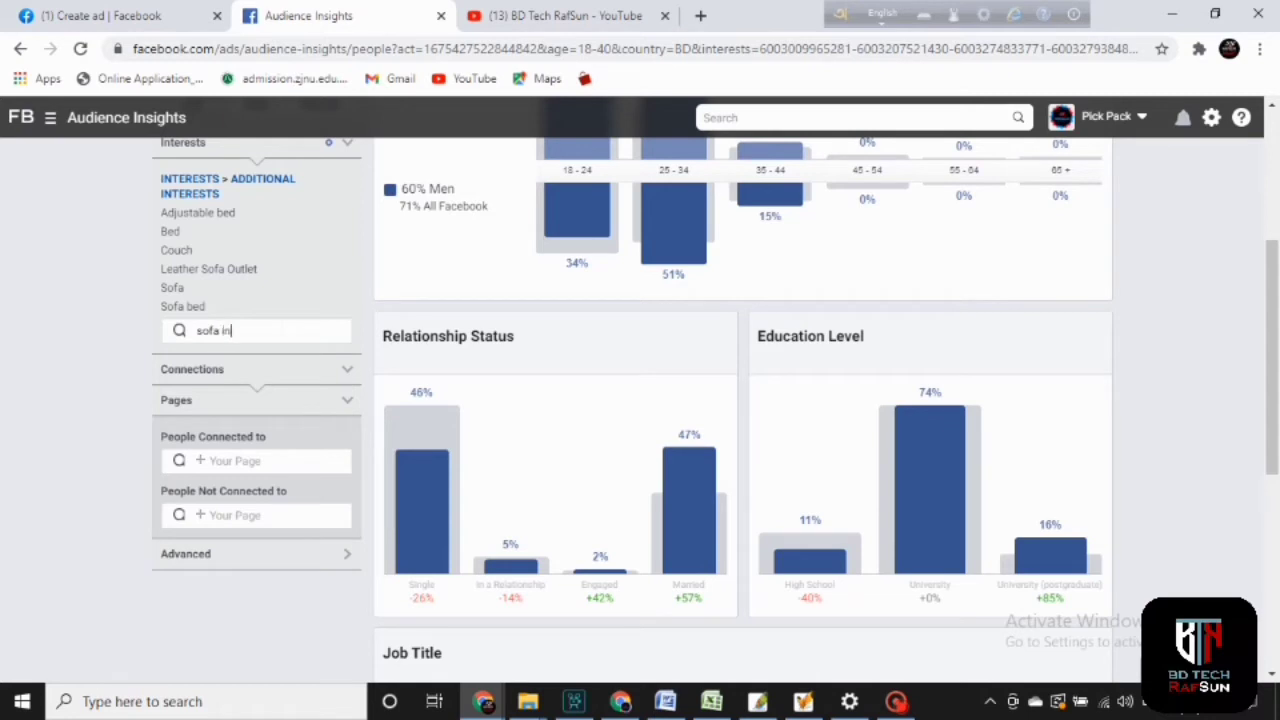
{"action": "key", "text": "BackSpace"}
{"action": "key", "text": "BackSpace"}
{"action": "type", "text": "a bed"}
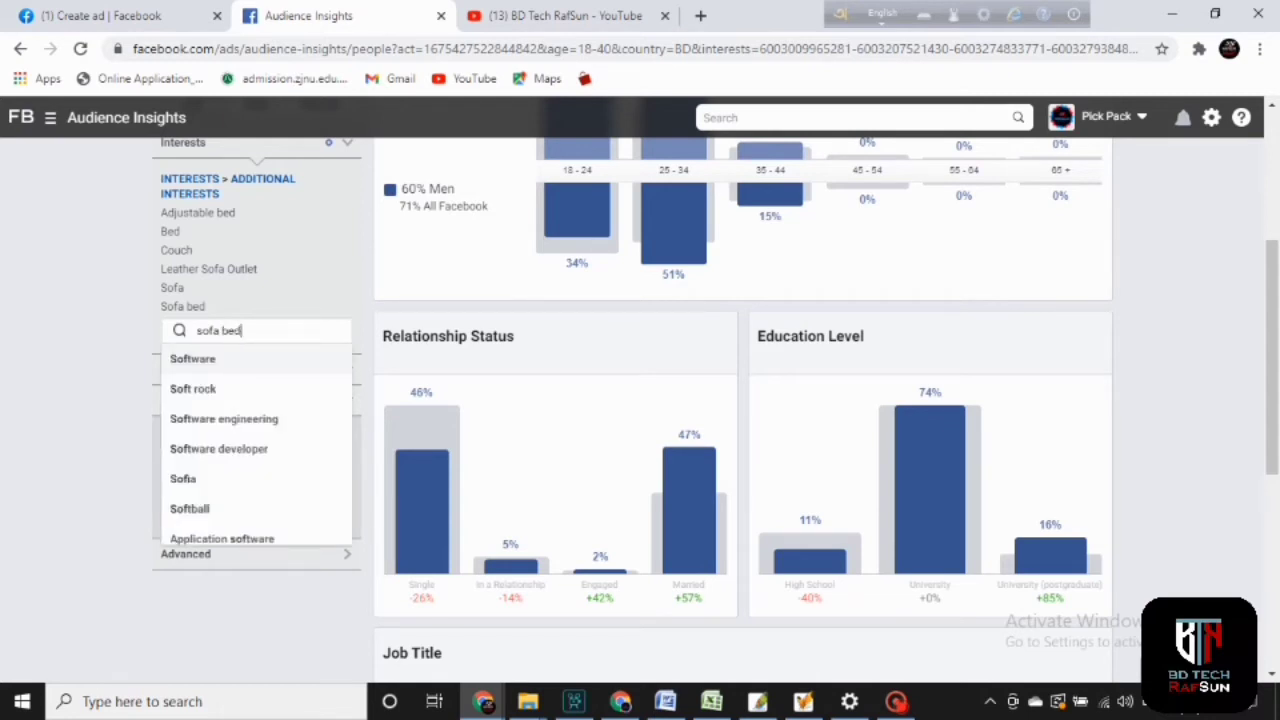
{"action": "key", "text": "BackSpace"}
{"action": "key", "text": "BackSpace"}
{"action": "type", "text": "ed"}
- Reduce the interest search to sofa and look through its suggestions
{"action": "key", "text": "BackSpace"}
{"action": "key", "text": "BackSpace"}
{"action": "key", "text": "BackSpace"}
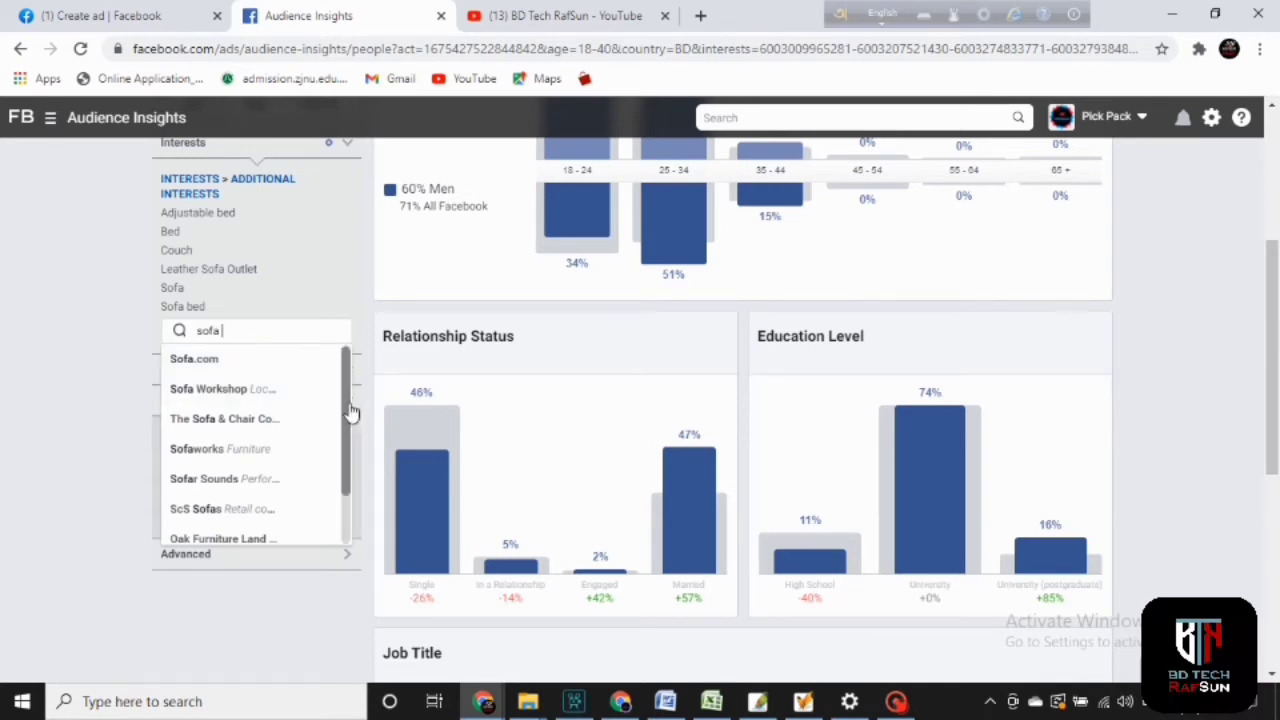
{"action": "scroll", "coordinate": [354, 414], "scroll_direction": "down", "scroll_amount": 2}
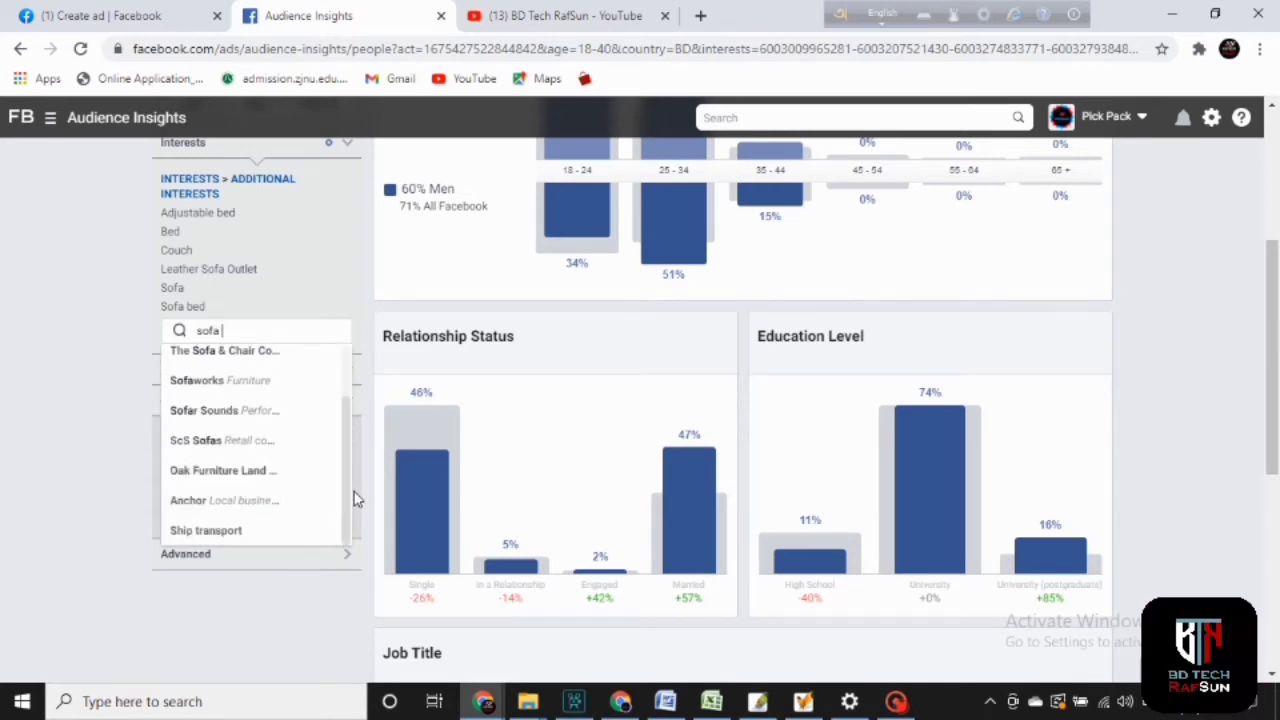
{"action": "left_click_drag", "start_coordinate": [354, 492], "coordinate": [354, 331]}
- Clear the current interest search and check the suggestions for "air sofa"
{"action": "key", "text": "BackSpace"}
{"action": "key", "text": "BackSpace"}
{"action": "key", "text": "BackSpace"}
{"action": "key", "text": "BackSpace"}
{"action": "key", "text": "BackSpace"}
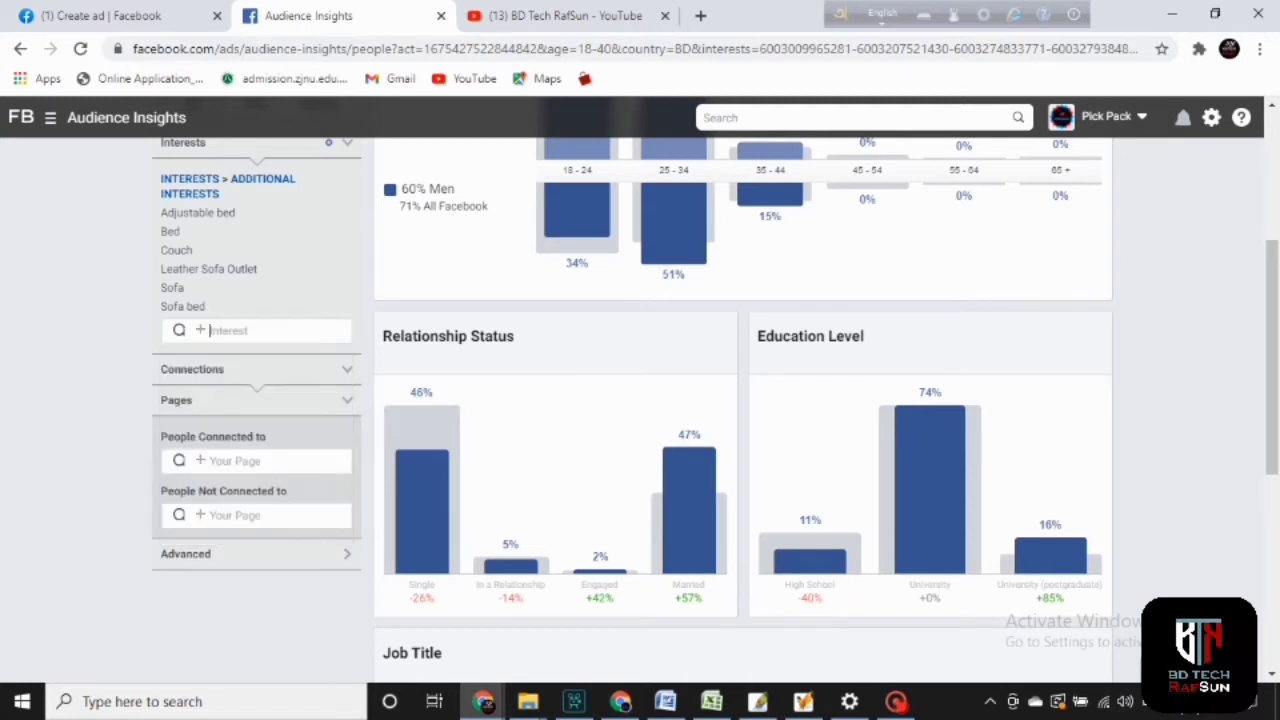
{"action": "type", "text": "s"}
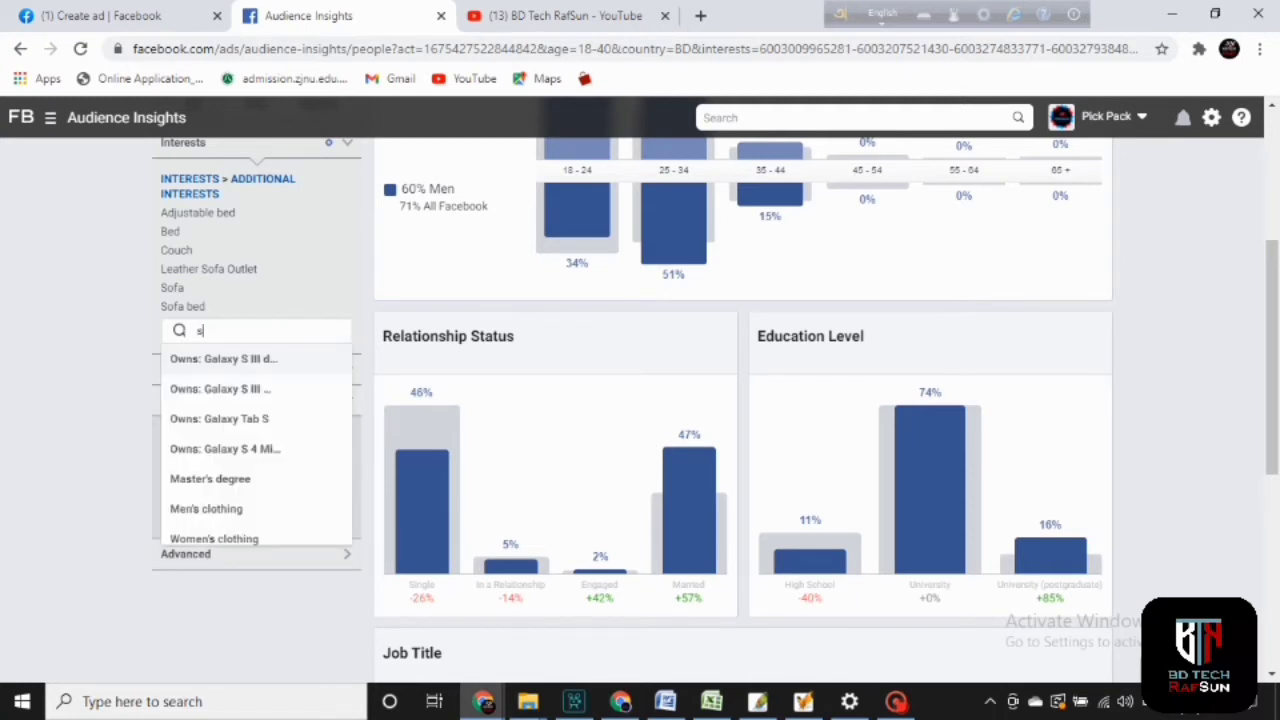
{"action": "key", "text": "BackSpace"}
{"action": "type", "text": "air sof"}
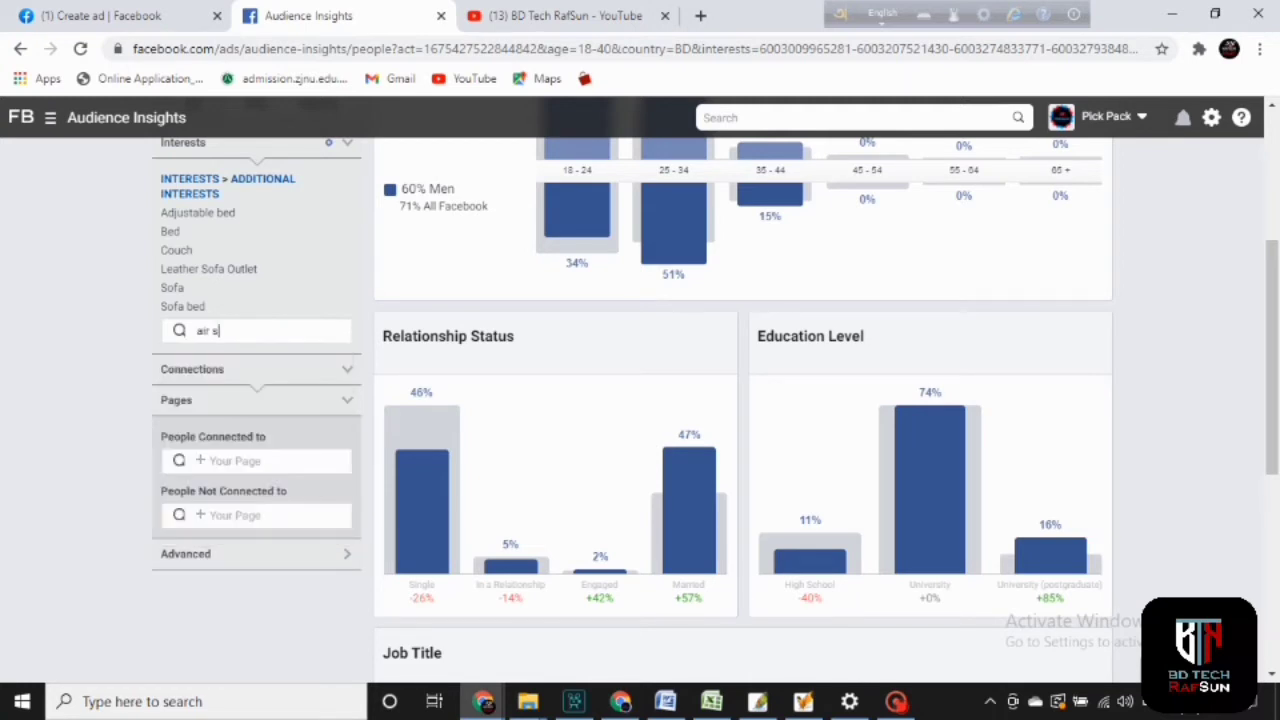
{"action": "type", "text": "a"}
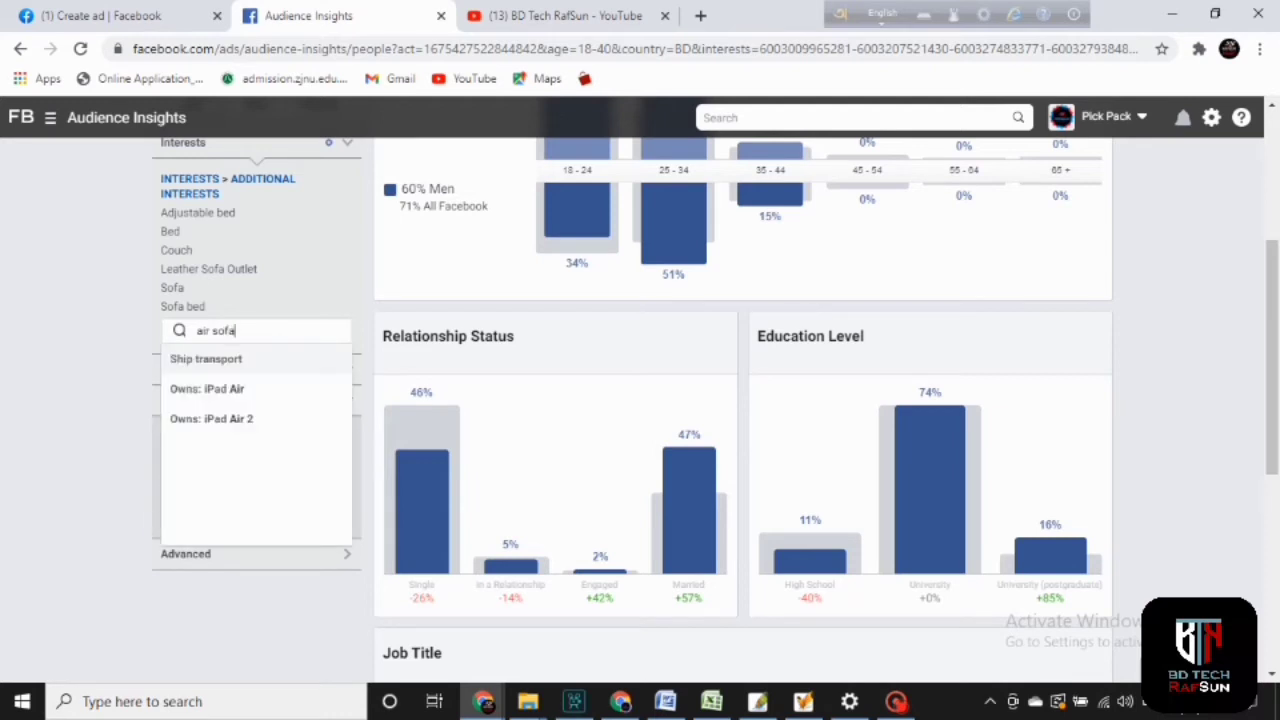
- Replace the interest search with "air bed sofa" and check its suggestions
{"action": "key", "text": "BackSpace"}
{"action": "key", "text": "BackSpace"}
{"action": "key", "text": "BackSpace"}
{"action": "key", "text": "BackSpace"}
{"action": "key", "text": "BackSpace"}
{"action": "key", "text": "BackSpace"}
{"action": "key", "text": "BackSpace"}
{"action": "type", "text": "air bed sofa"}
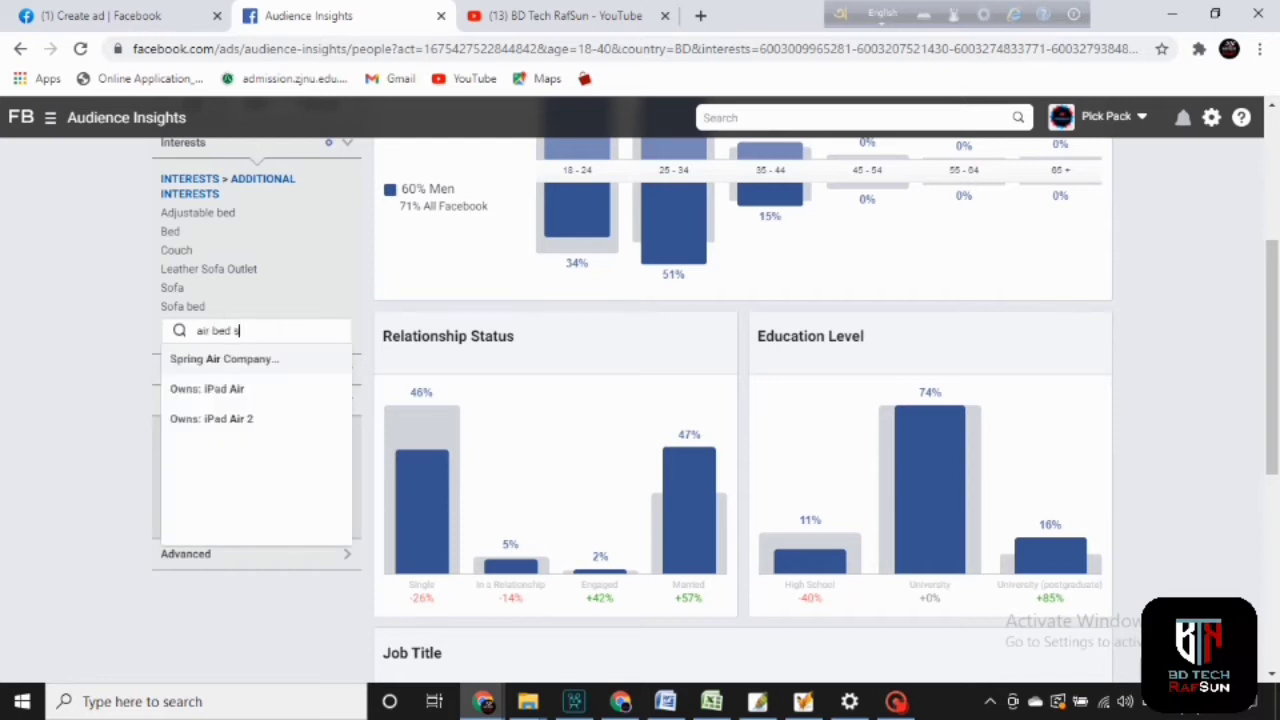
- Erase the air bed search and look up "sofa" in the interests again
{"action": "key", "text": "BackSpace"}
{"action": "key", "text": "BackSpace"}
{"action": "key", "text": "BackSpace"}
{"action": "key", "text": "BackSpace"}
{"action": "key", "text": "BackSpace"}
{"action": "key", "text": "BackSpace"}
{"action": "key", "text": "BackSpace"}
{"action": "key", "text": "BackSpace"}
{"action": "key", "text": "BackSpace"}
{"action": "key", "text": "BackSpace"}
{"action": "key", "text": "BackSpace"}
{"action": "key", "text": "BackSpace"}
{"action": "type", "text": "sofa"}
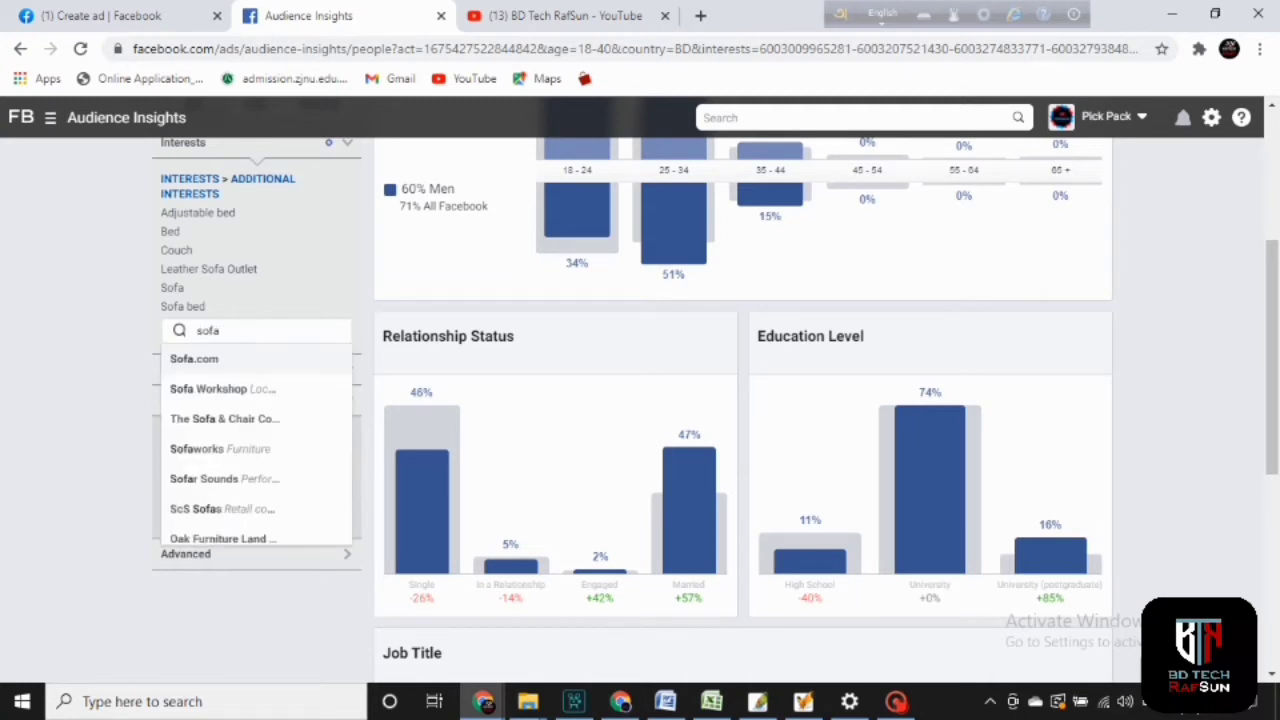
- Replace the interest search with "easy sofa" and erase it
{"action": "key", "text": "BackSpace"}
{"action": "key", "text": "BackSpace"}
{"action": "type", "text": "easy"}
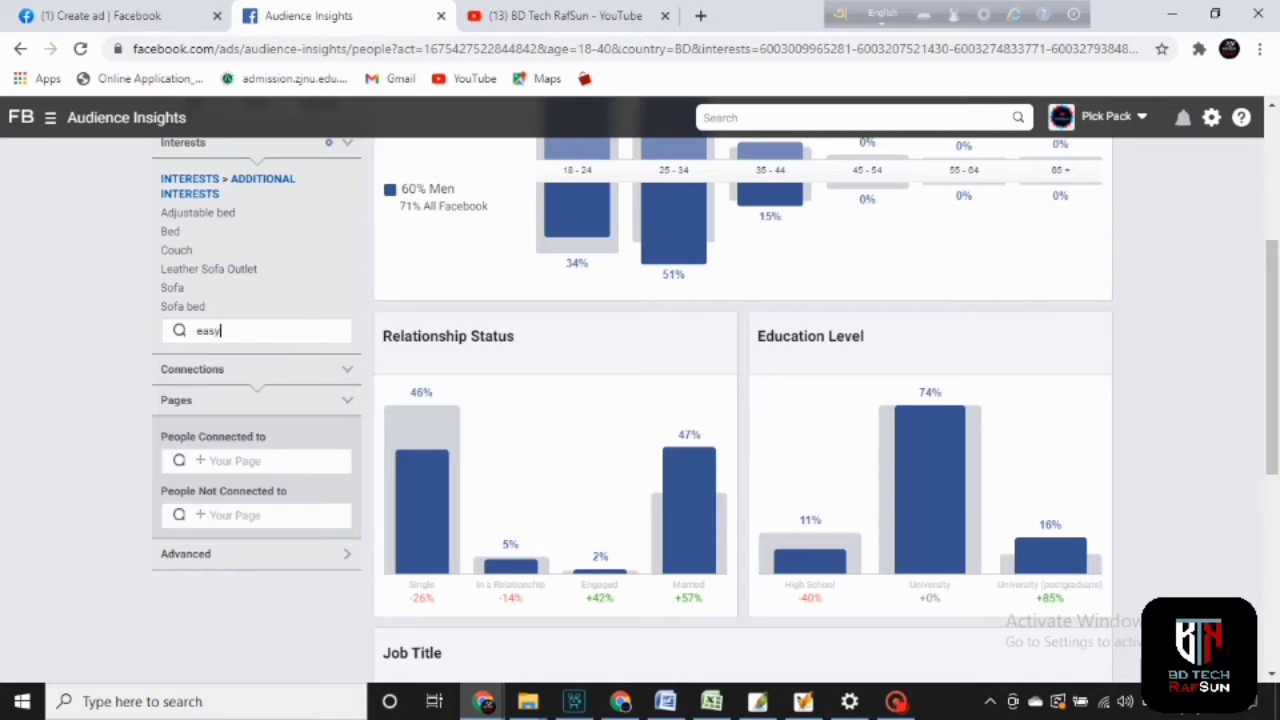
{"action": "type", "text": " sofa"}
{"action": "key", "text": "BackSpace"}
{"action": "key", "text": "BackSpace"}
{"action": "key", "text": "BackSpace"}
{"action": "key", "text": "BackSpace"}
{"action": "key", "text": "BackSpace"}
{"action": "key", "text": "BackSpace"}
{"action": "key", "text": "BackSpace"}
{"action": "key", "text": "BackSpace"}
- Check the interest suggestions for "carey" and shorten the search to "car"
{"action": "type", "text": "car"}
{"action": "type", "text": "ya"}
{"action": "key", "text": "BackSpace"}
{"action": "key", "text": "BackSpace"}
{"action": "type", "text": "ey"}
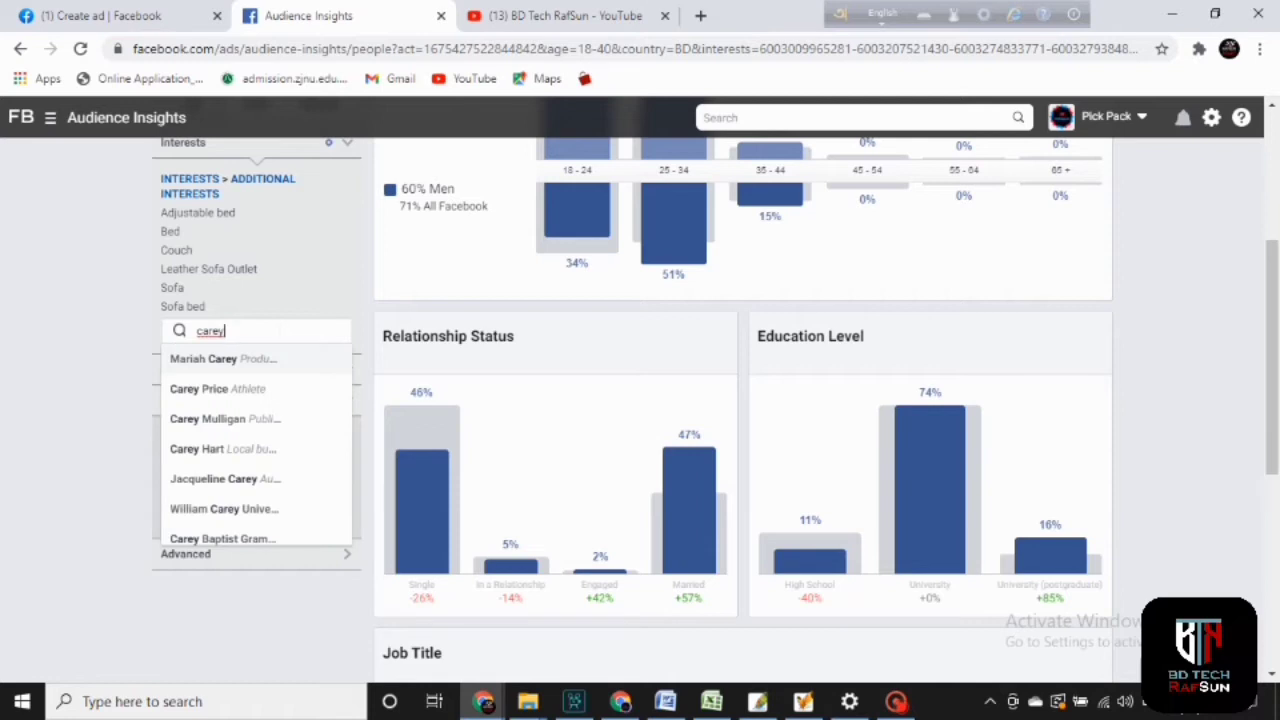
{"action": "key", "text": "BackSpace"}
{"action": "key", "text": "BackSpace"}
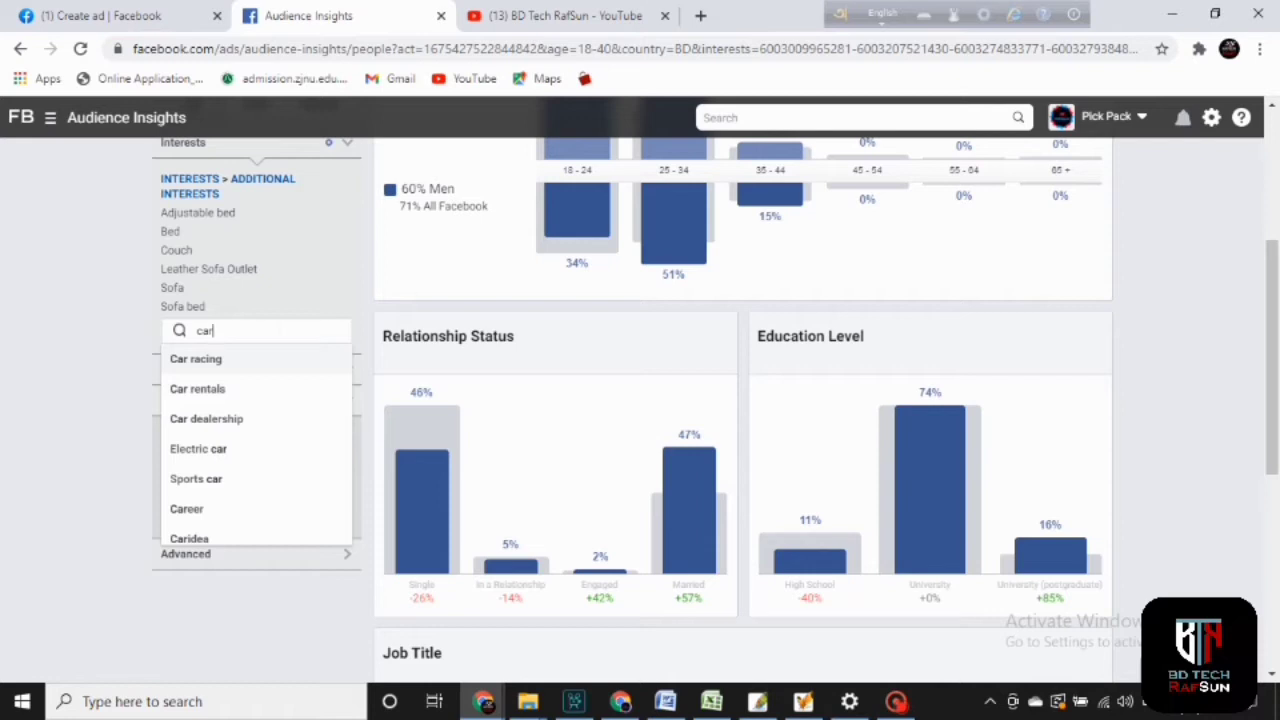
- Extend the interest search to "carrying sofa", check its suggestions, and clear the search
{"action": "type", "text": "rying s"}
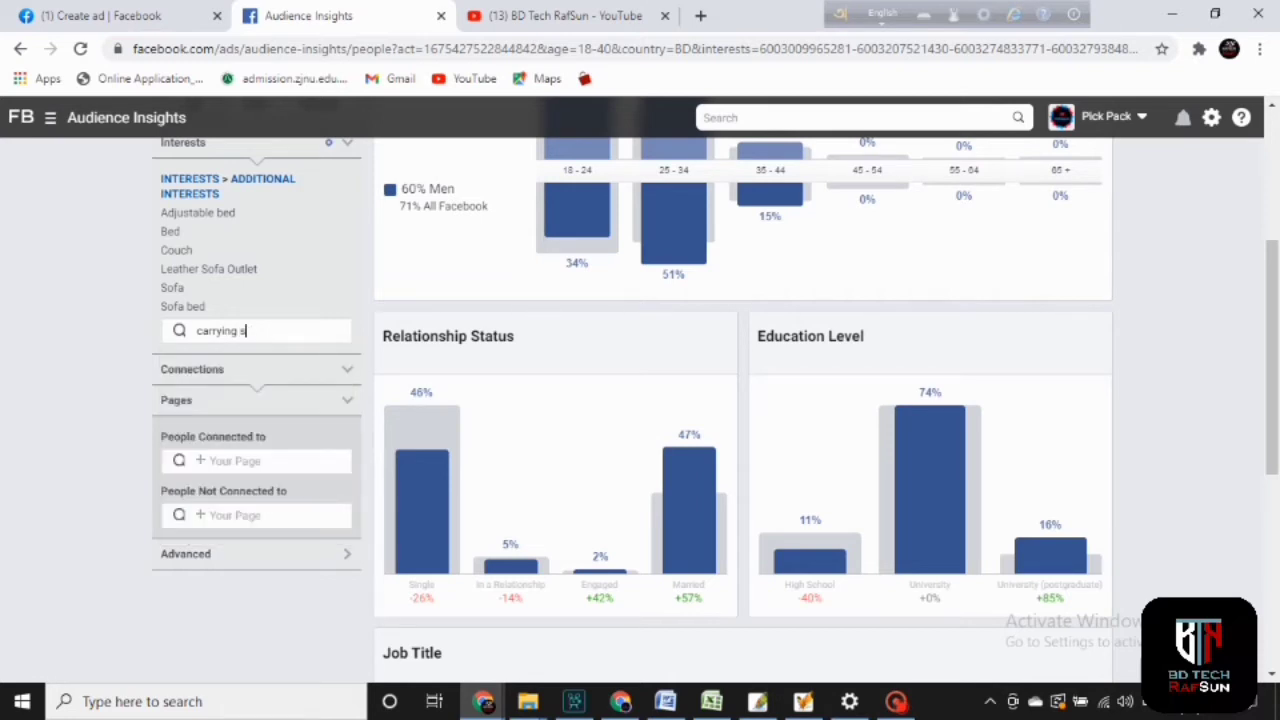
{"action": "type", "text": "ofa"}
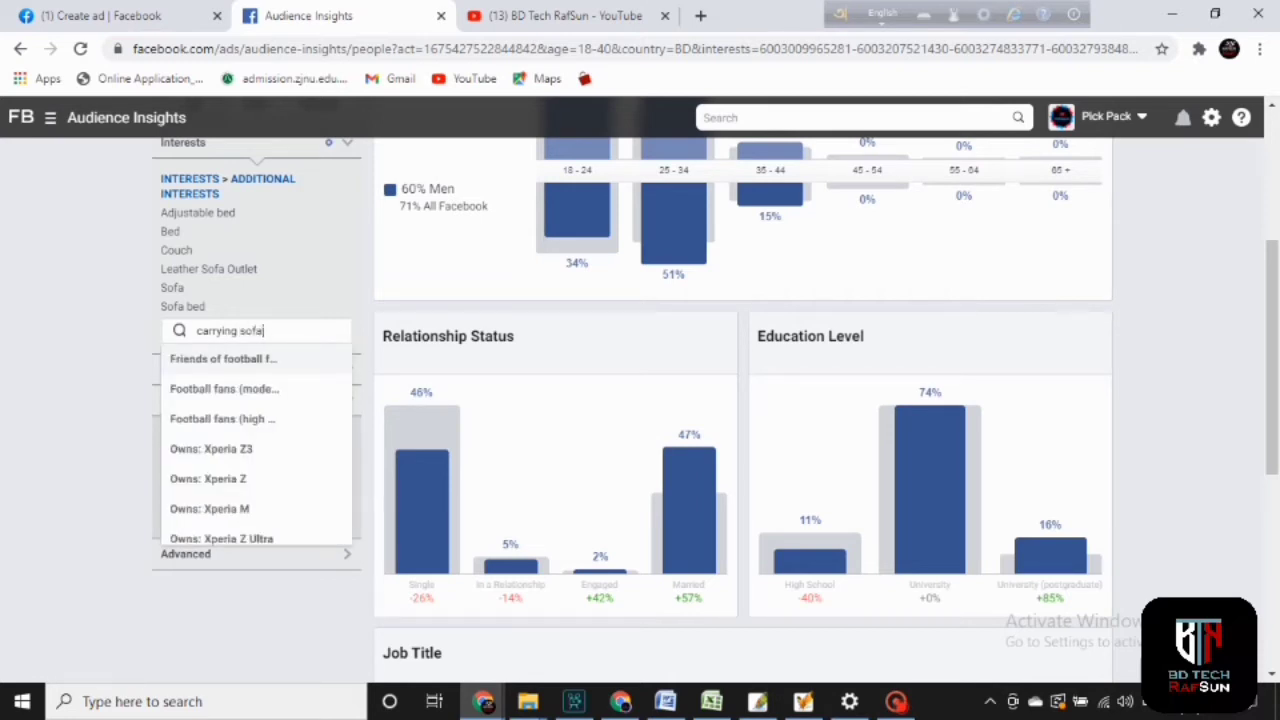
{"action": "key", "text": "BackSpace"}
{"action": "key", "text": "BackSpace"}
{"action": "key", "text": "BackSpace"}
{"action": "key", "text": "BackSpace"}
{"action": "key", "text": "BackSpace"}
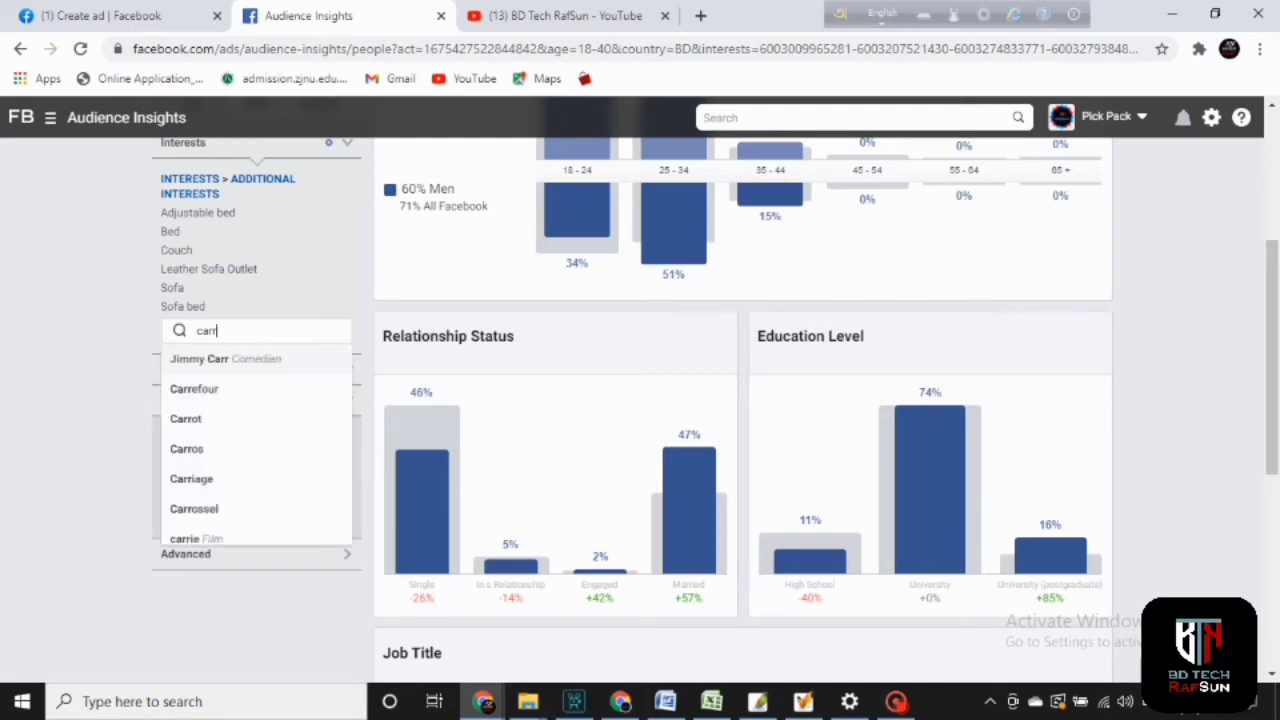
{"action": "key", "text": "BackSpace"}
{"action": "key", "text": "BackSpace"}
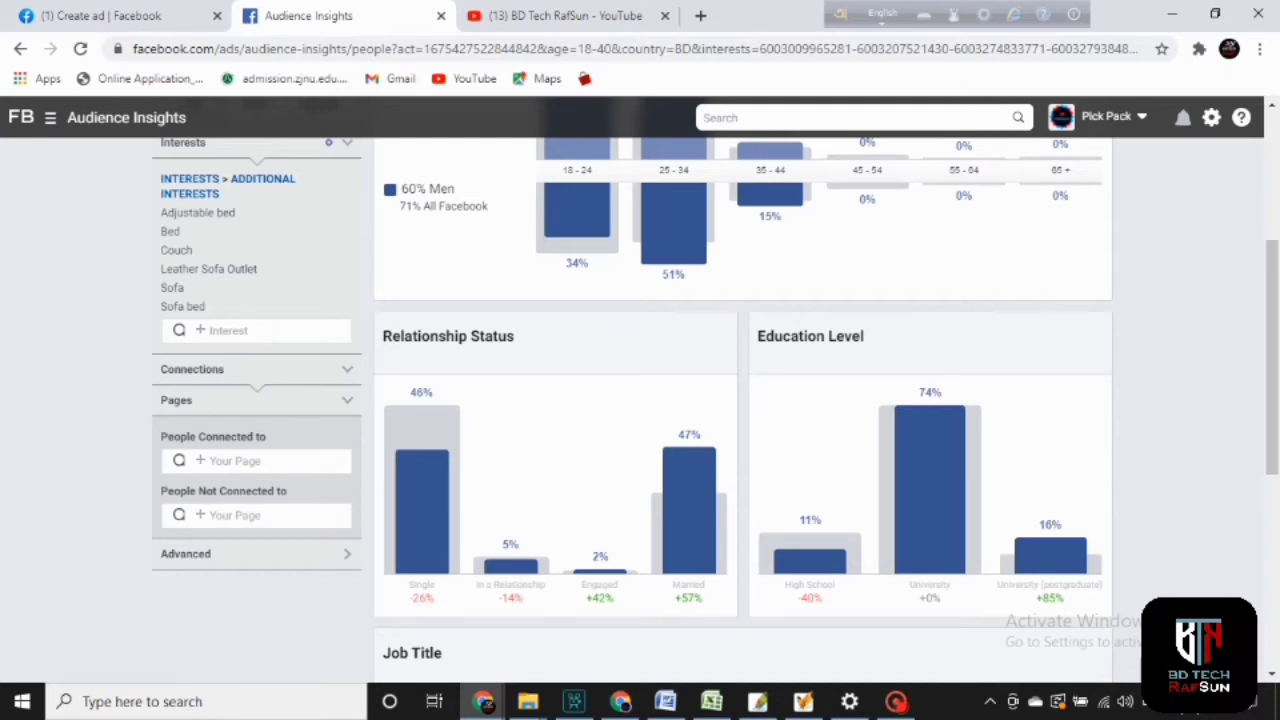
- Search the interests for "bed", replace it with "infant bed", and add Infant bed to the audience's interests
{"action": "mouse_move", "coordinate": [220, 302]}
{"action": "left_click", "coordinate": [250, 331]}
{"action": "type", "text": "b"}
{"action": "key", "text": "BackSpace"}
{"action": "key", "text": "BackSpace"}
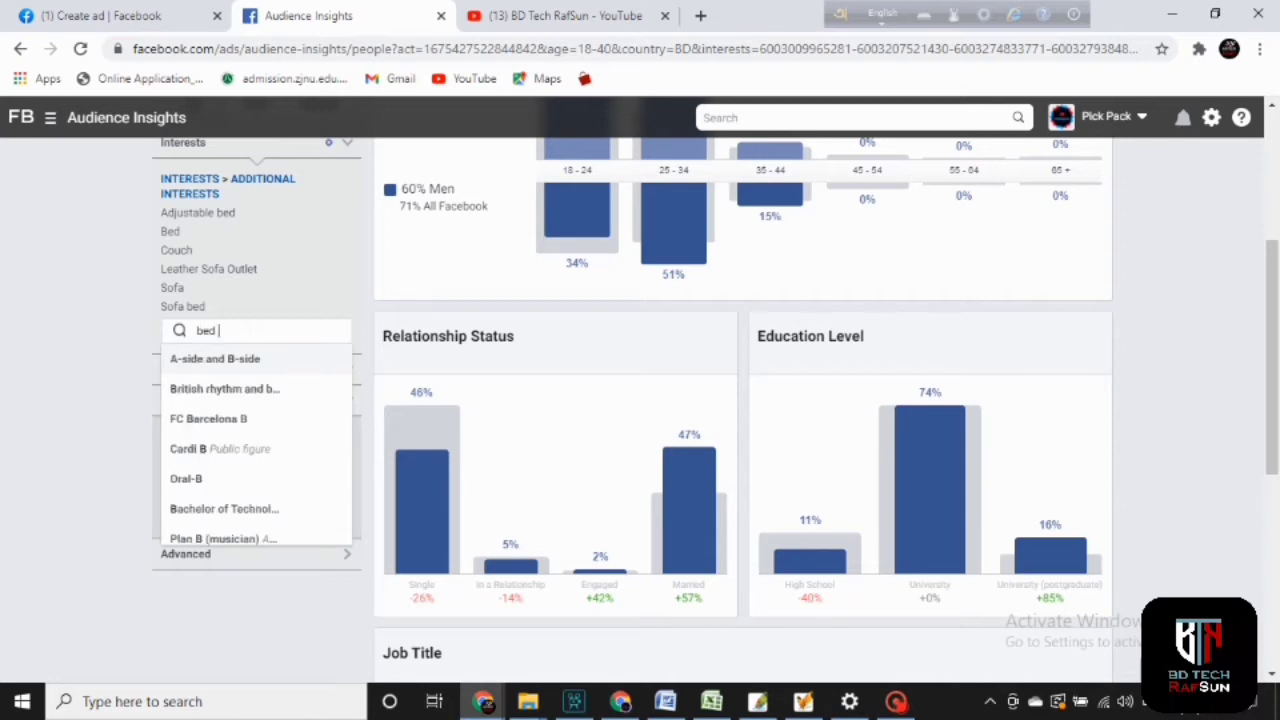
{"action": "key", "text": "BackSpace"}
{"action": "key", "text": "BackSpace"}
{"action": "key", "text": "BackSpace"}
{"action": "type", "text": "infan"}
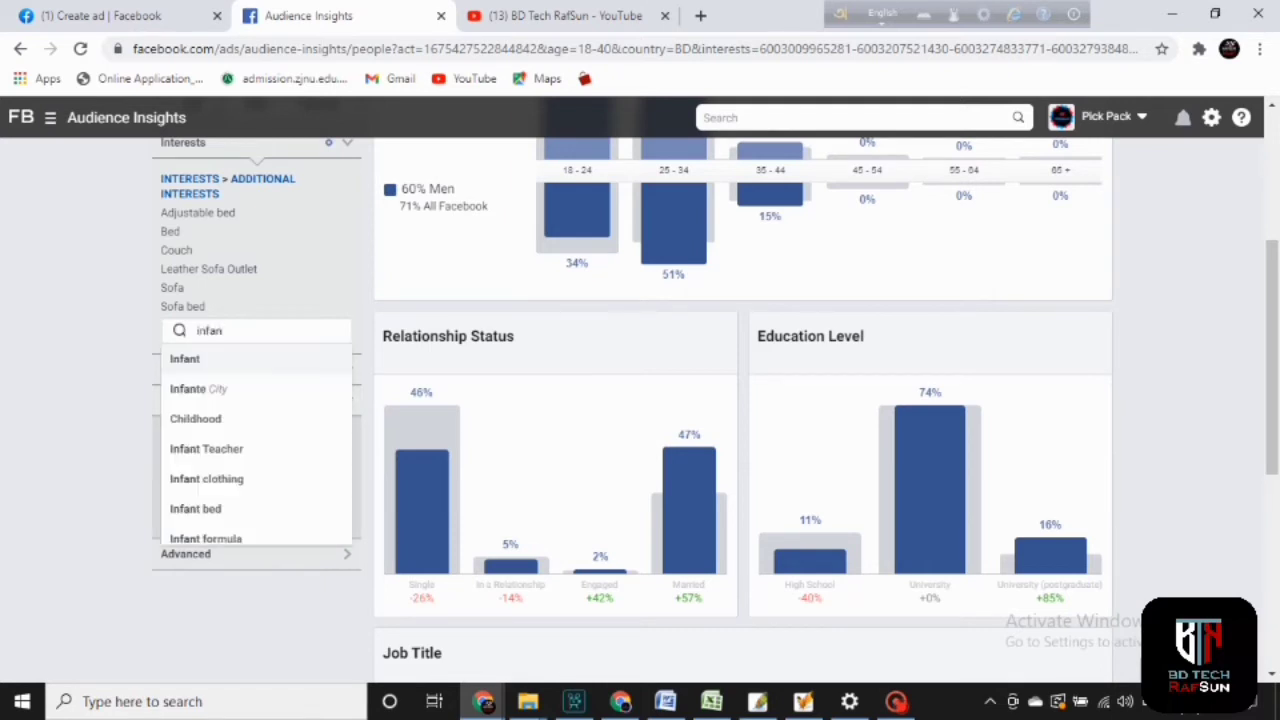
{"action": "type", "text": "t bed"}
{"action": "left_click", "coordinate": [219, 366]}
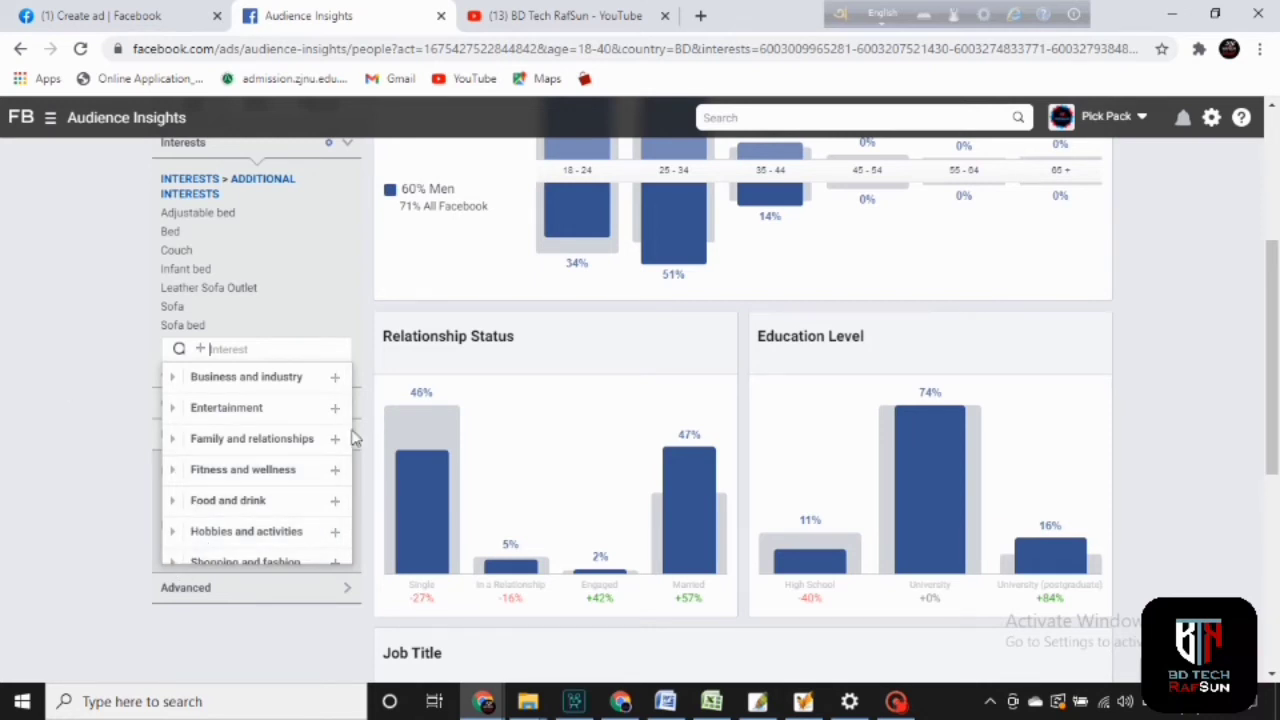
- Browse the Sports and outdoors interest category, expanding its Outdoor recreation and Sports groups
{"action": "scroll", "coordinate": [352, 470], "scroll_direction": "down", "scroll_amount": 2}
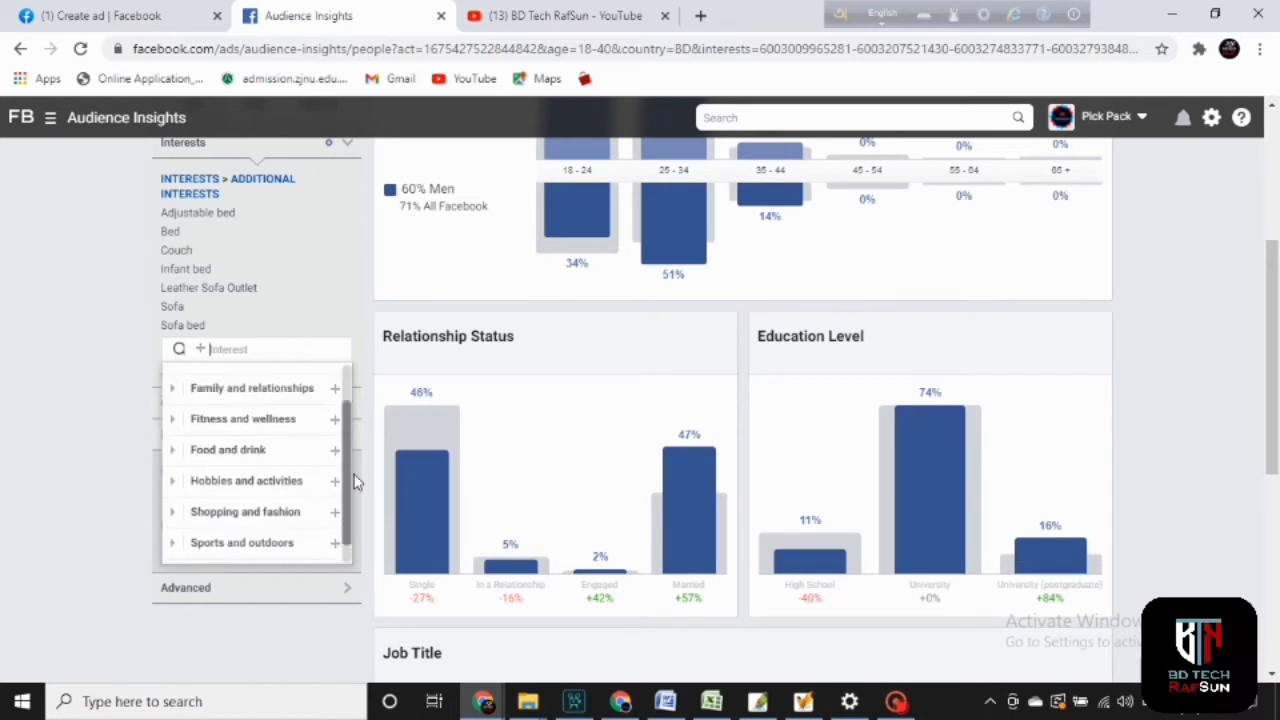
{"action": "left_click", "coordinate": [355, 522]}
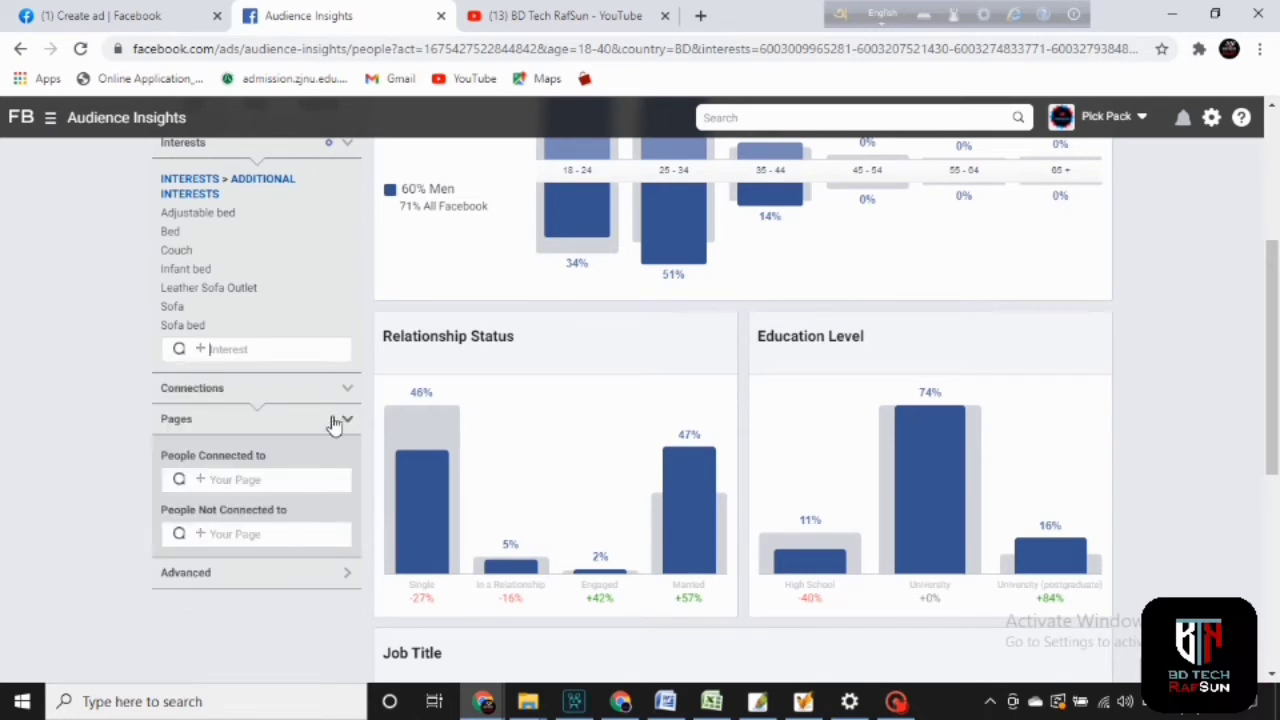
{"action": "left_click", "coordinate": [210, 349]}
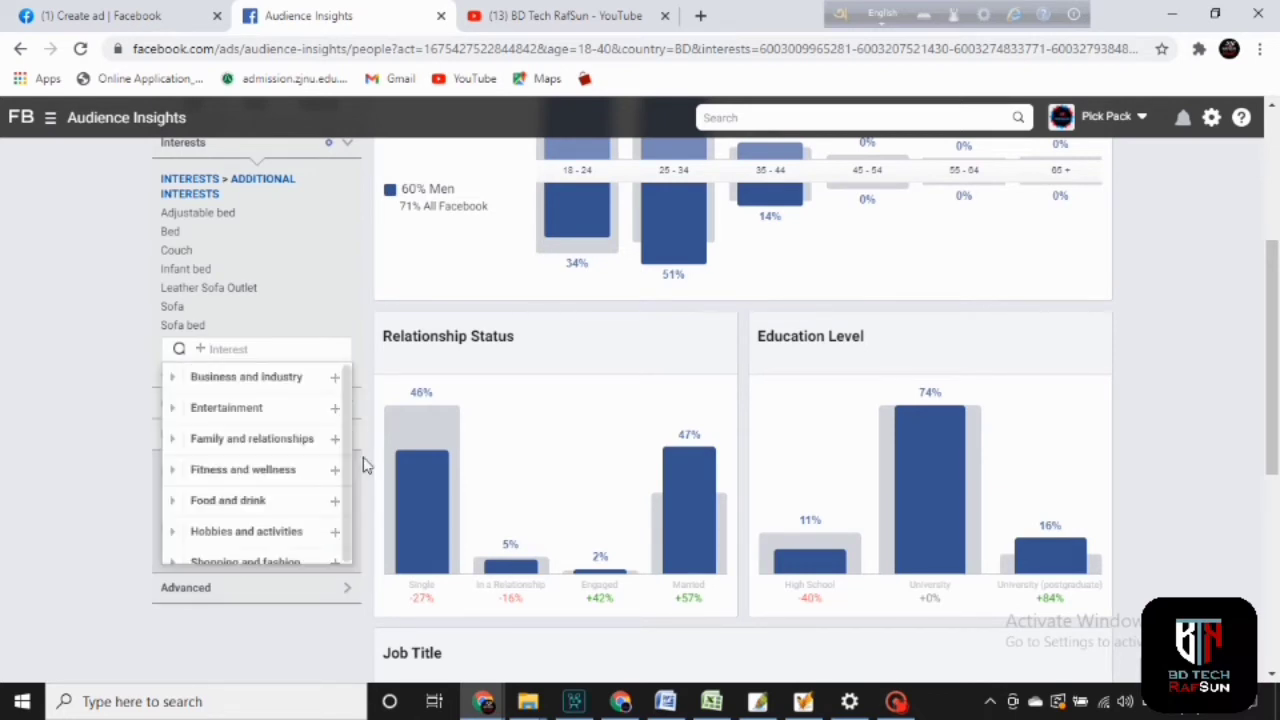
{"action": "scroll", "coordinate": [349, 457], "scroll_direction": "down", "scroll_amount": 2}
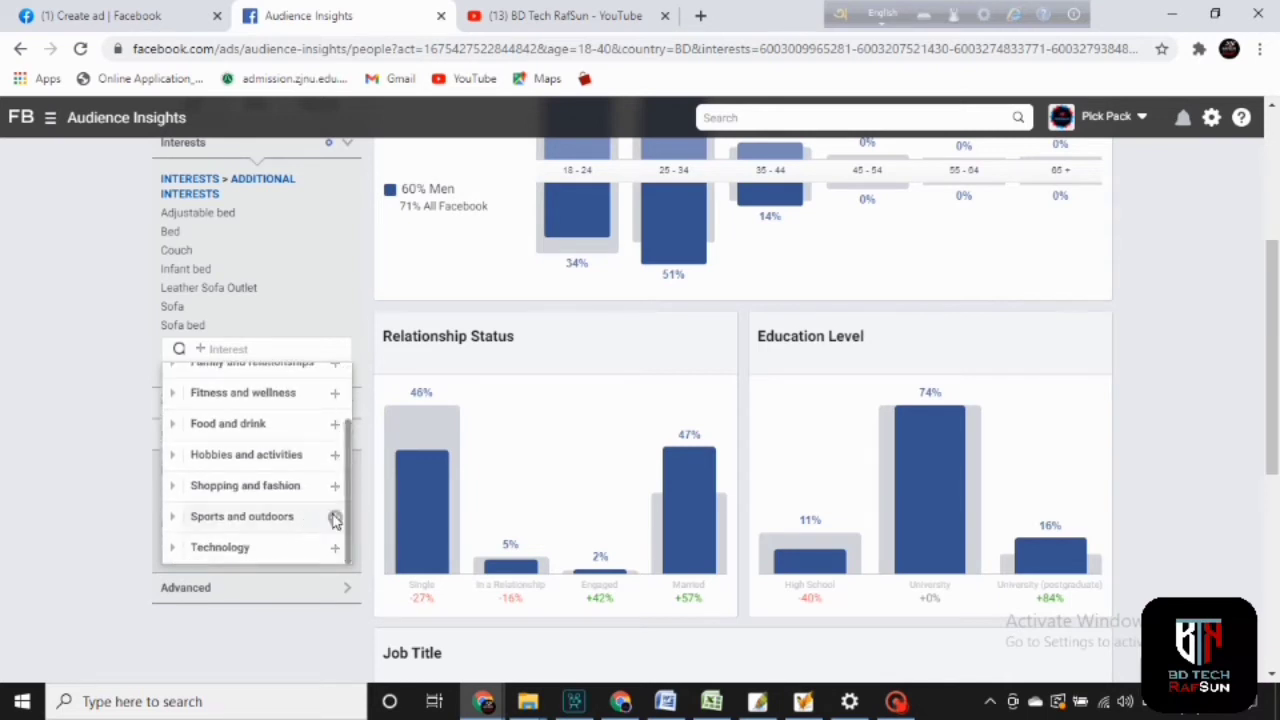
{"action": "left_click", "coordinate": [180, 518]}
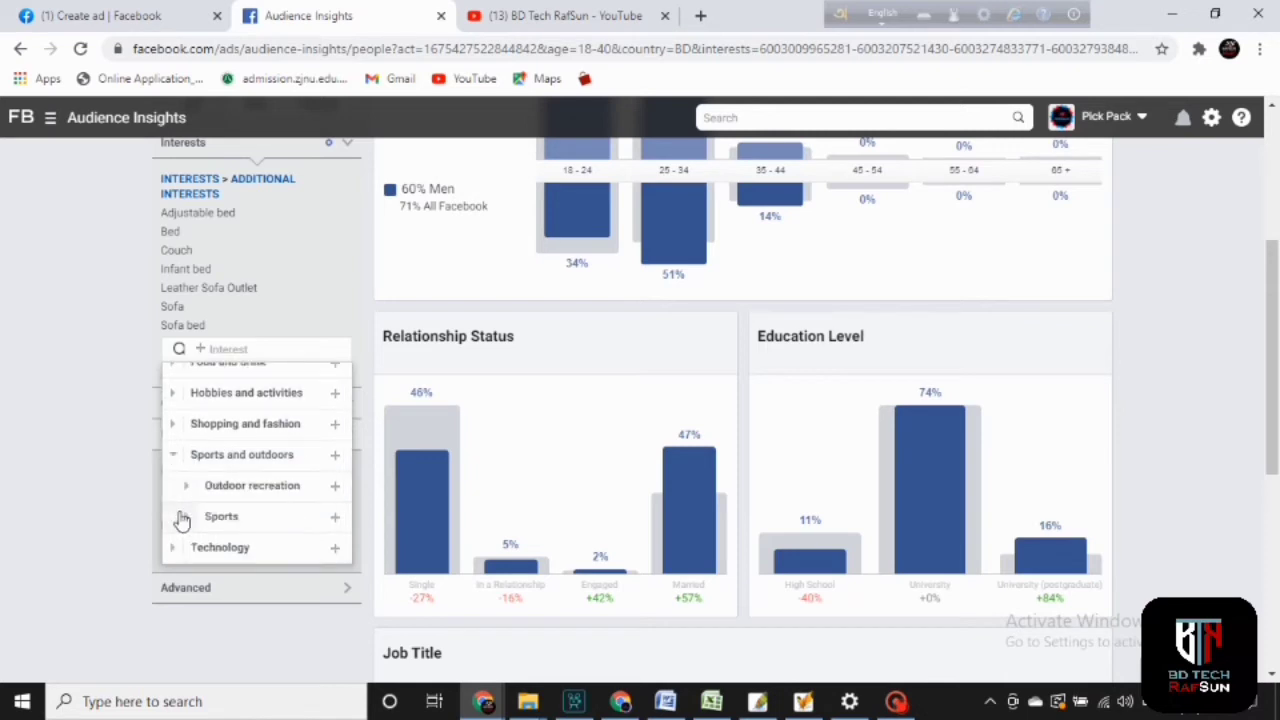
{"action": "left_click", "coordinate": [289, 489]}
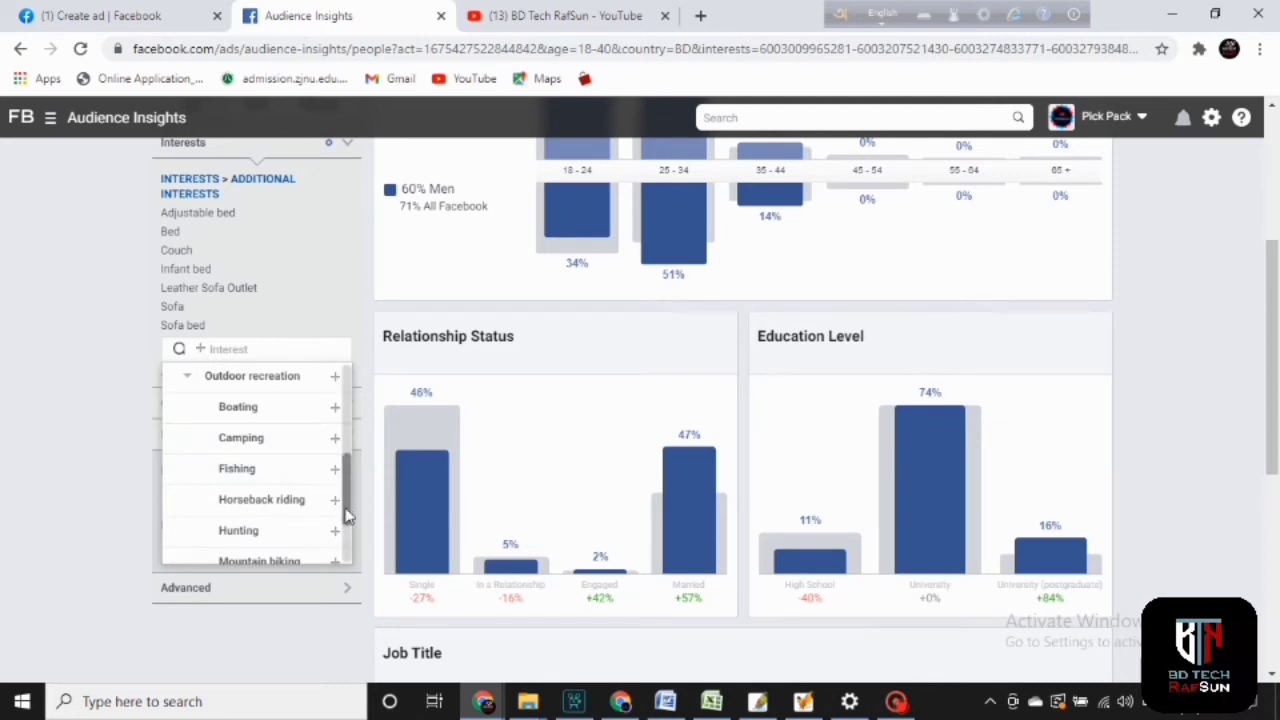
{"action": "left_click_drag", "start_coordinate": [343, 498], "coordinate": [348, 543]}
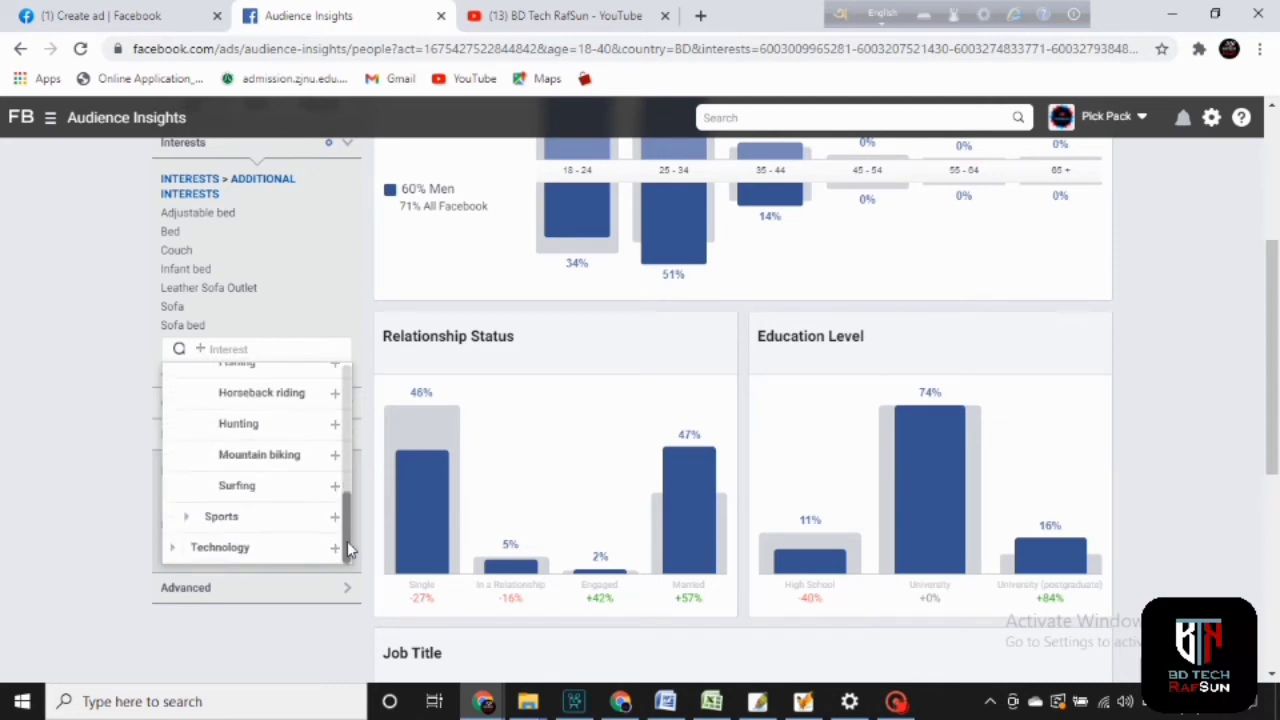
{"action": "left_click", "coordinate": [236, 525]}
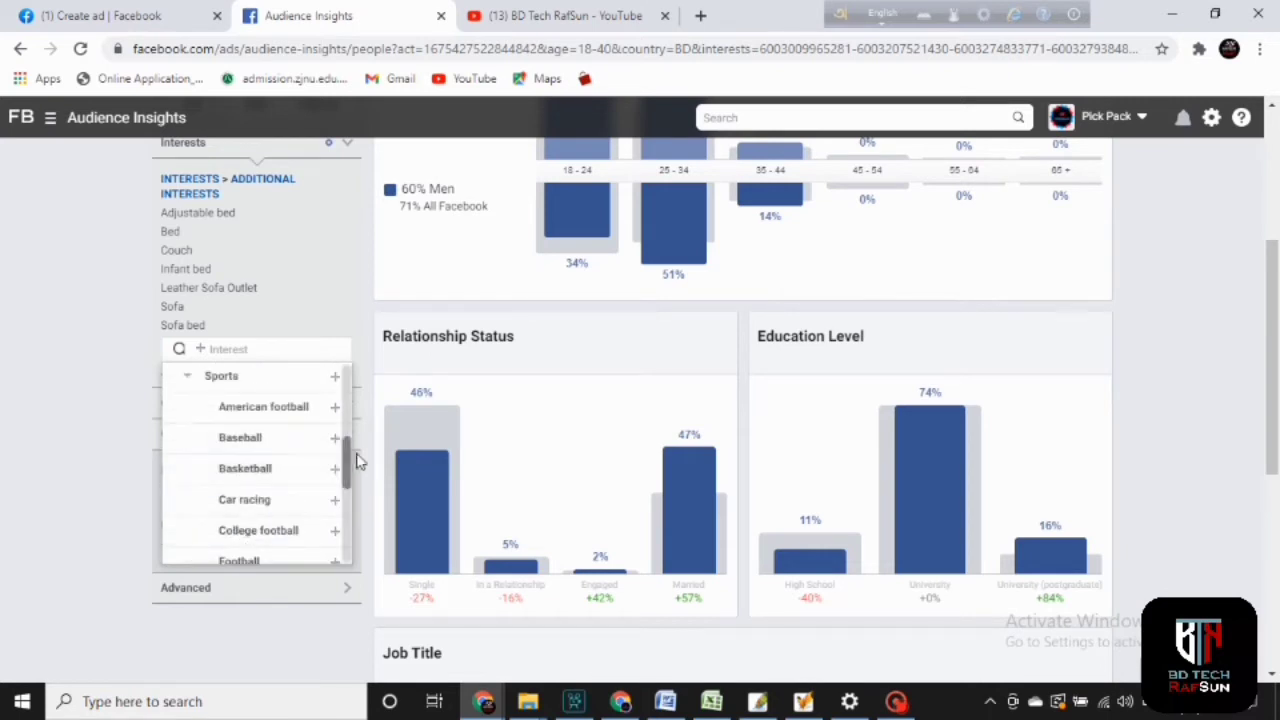
- Look through the Fitness and wellness interests and the Hobbies and activities groups
{"action": "left_click_drag", "start_coordinate": [350, 467], "coordinate": [350, 389]}
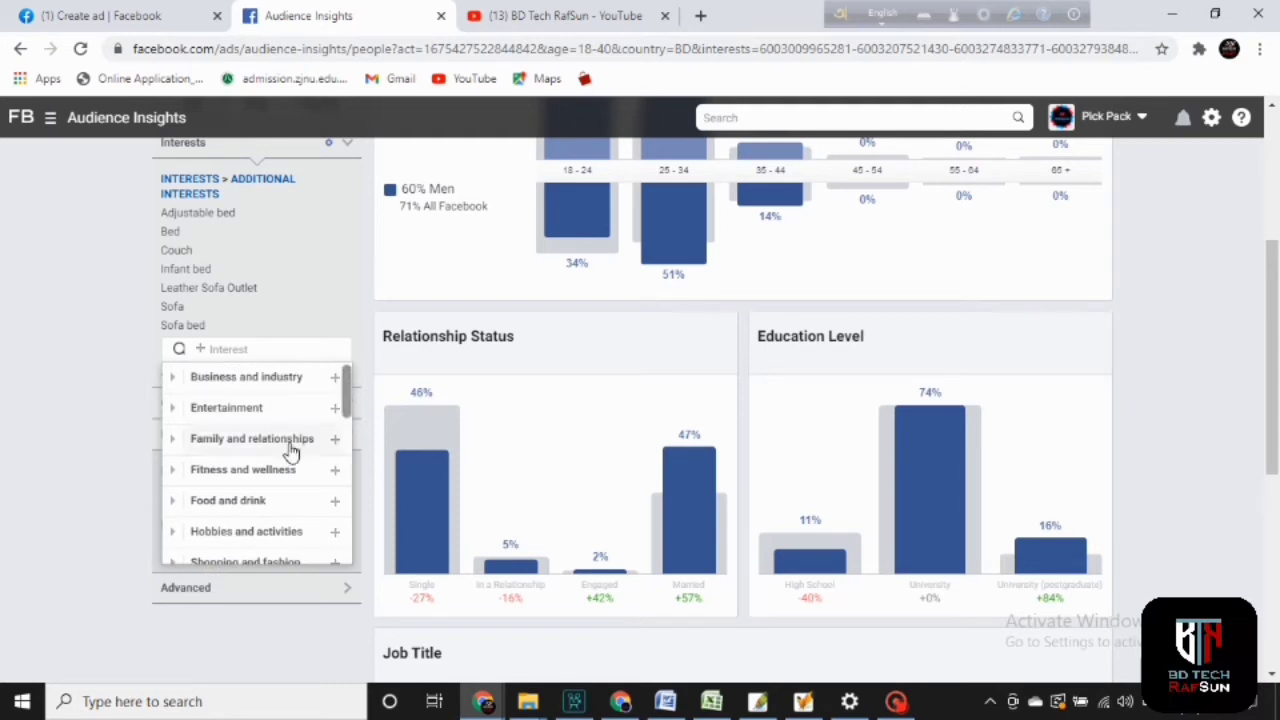
{"action": "left_click", "coordinate": [255, 476]}
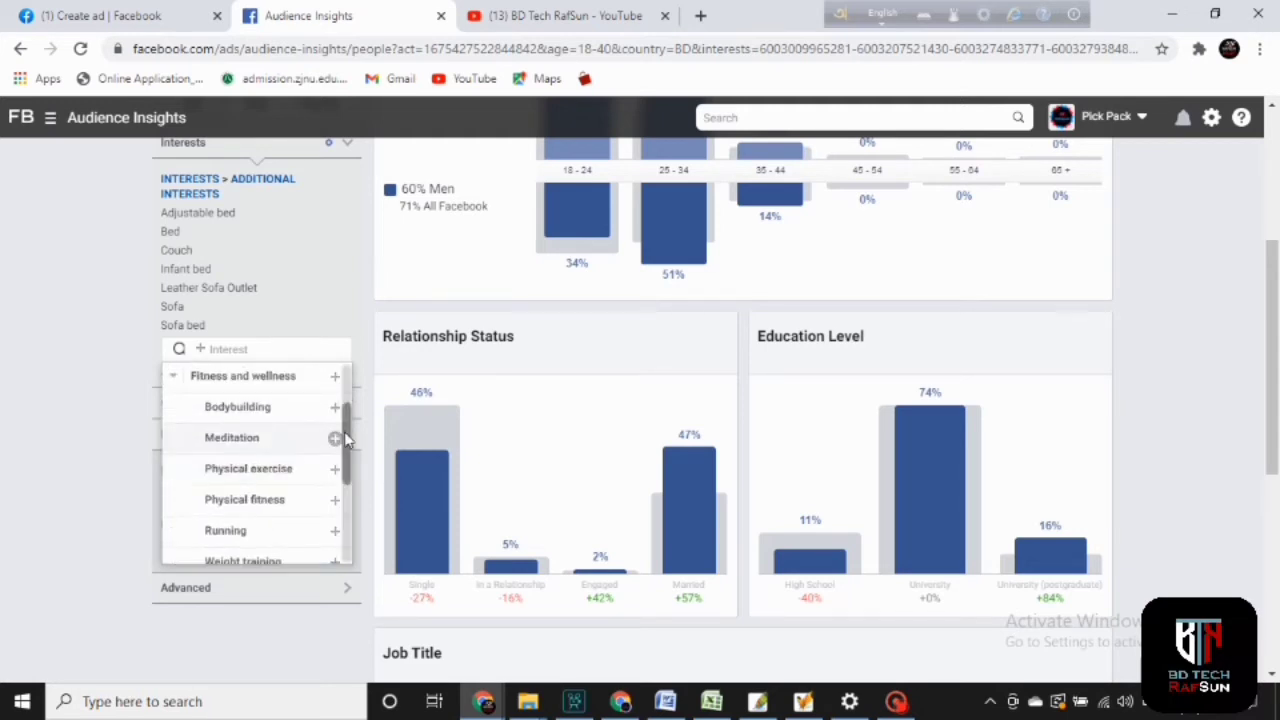
{"action": "left_click_drag", "start_coordinate": [344, 432], "coordinate": [352, 519]}
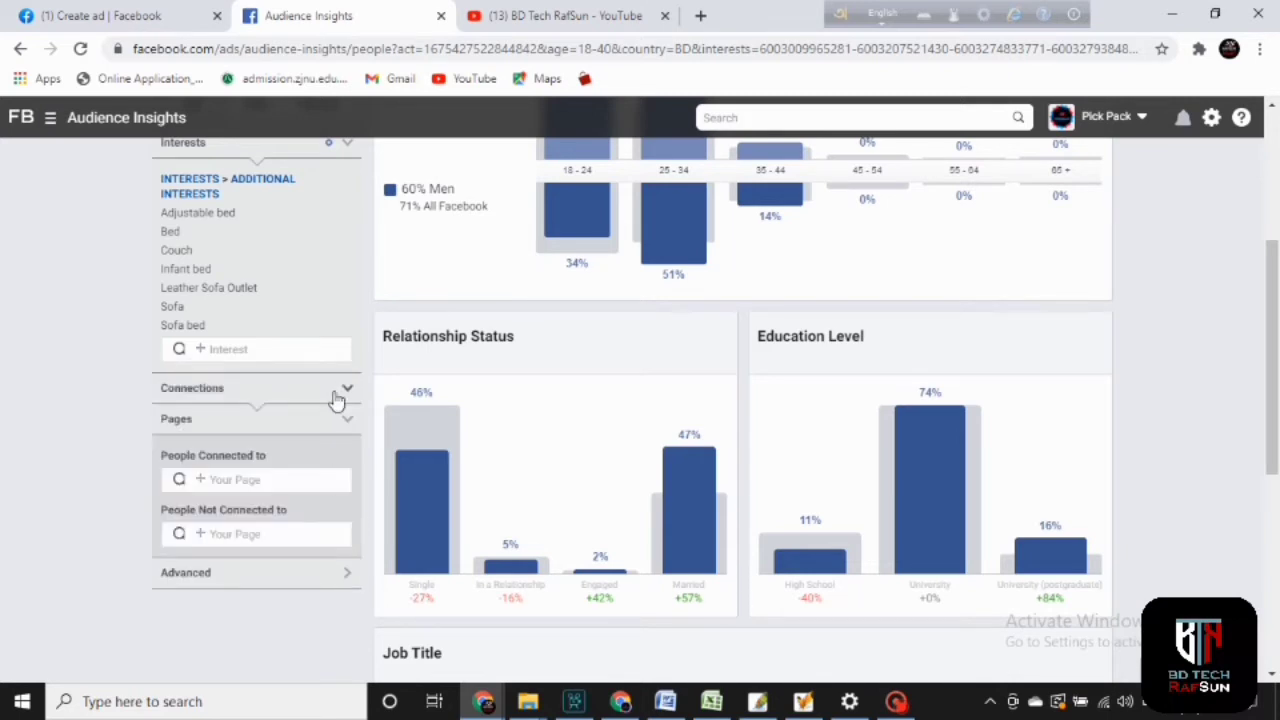
{"action": "left_click", "coordinate": [335, 358]}
{"action": "scroll", "coordinate": [350, 472], "scroll_direction": "down", "scroll_amount": 2}
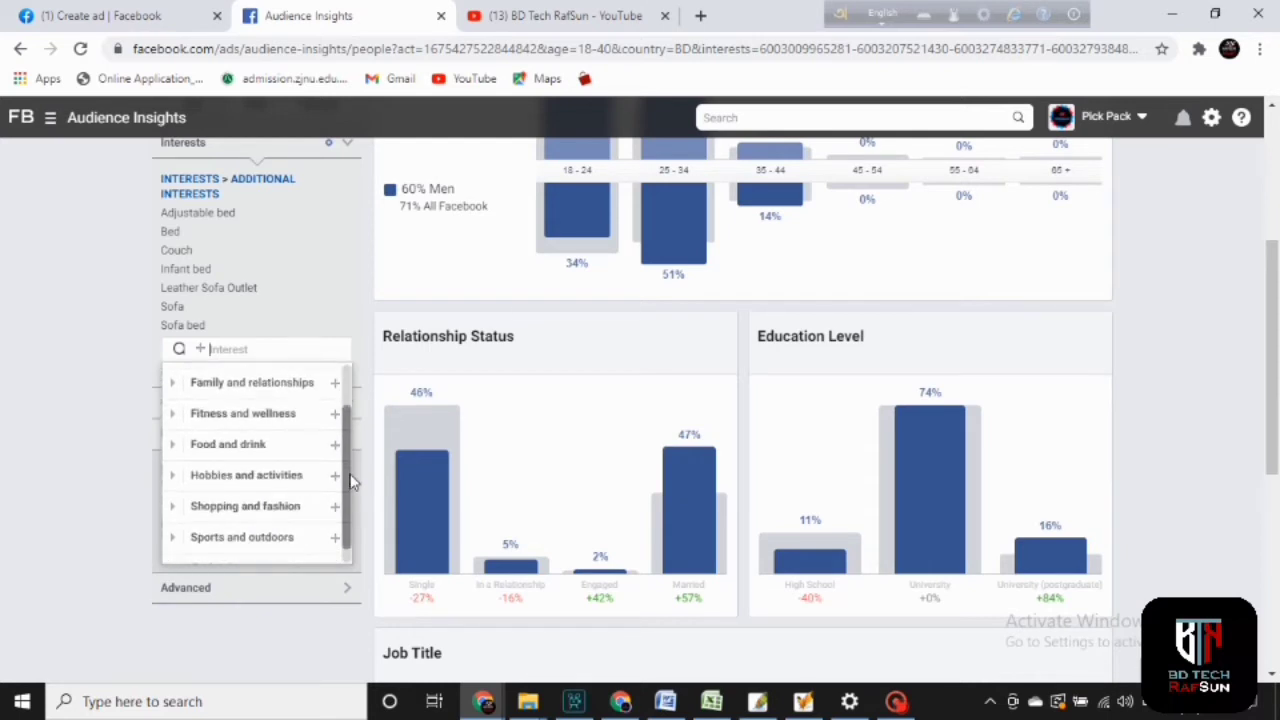
{"action": "left_click", "coordinate": [277, 478]}
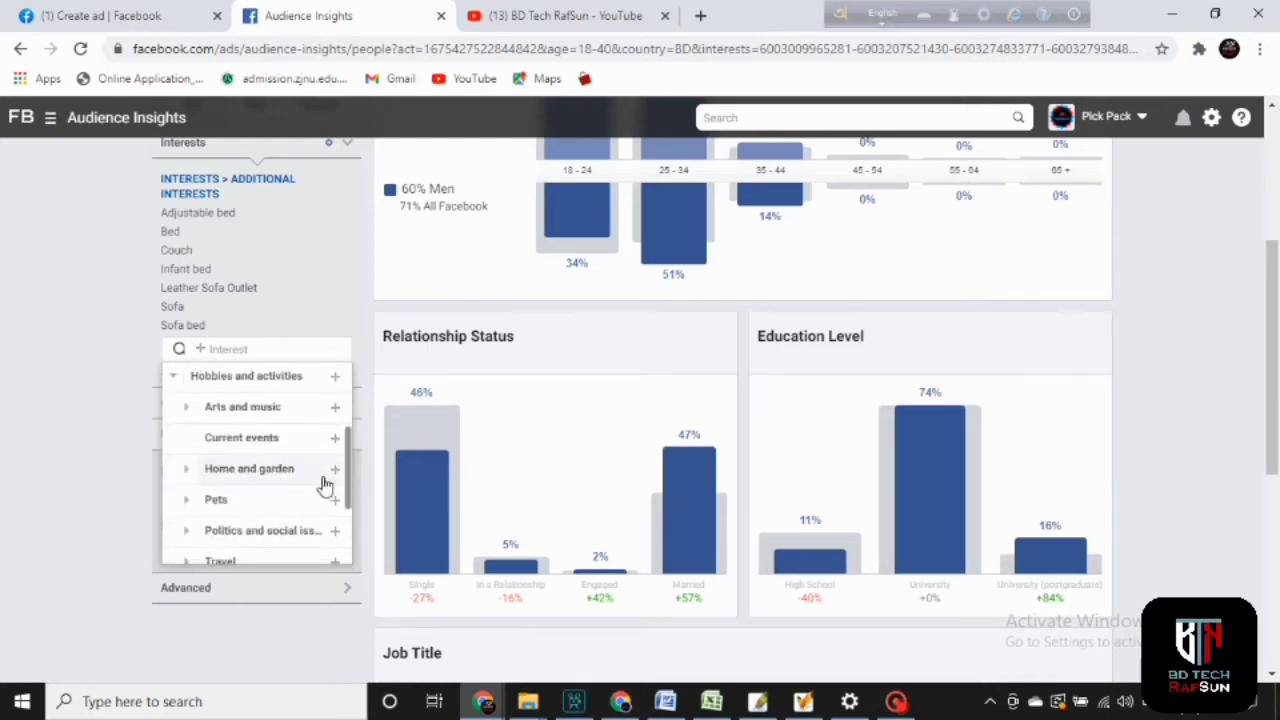
{"action": "left_click_drag", "start_coordinate": [346, 463], "coordinate": [356, 515]}
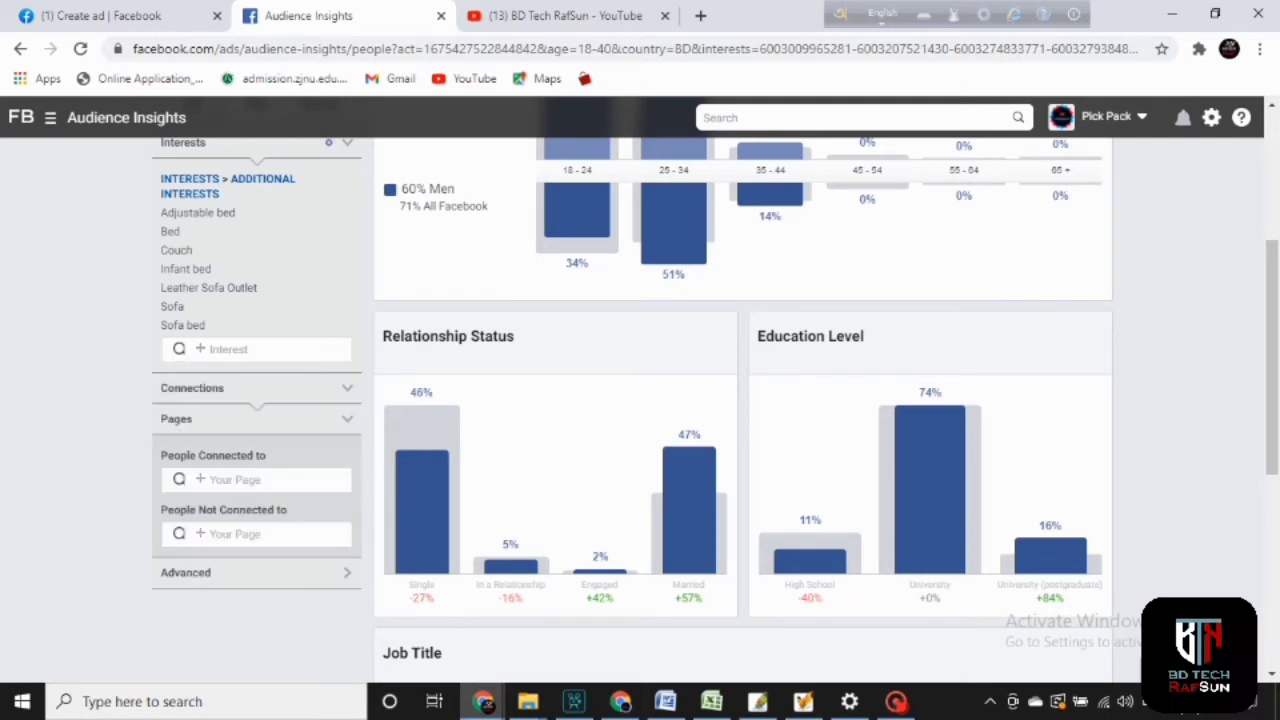
- Reopen the Hobbies and activities interests and examine the entries in its Vehicles group
{"action": "left_click", "coordinate": [332, 364]}
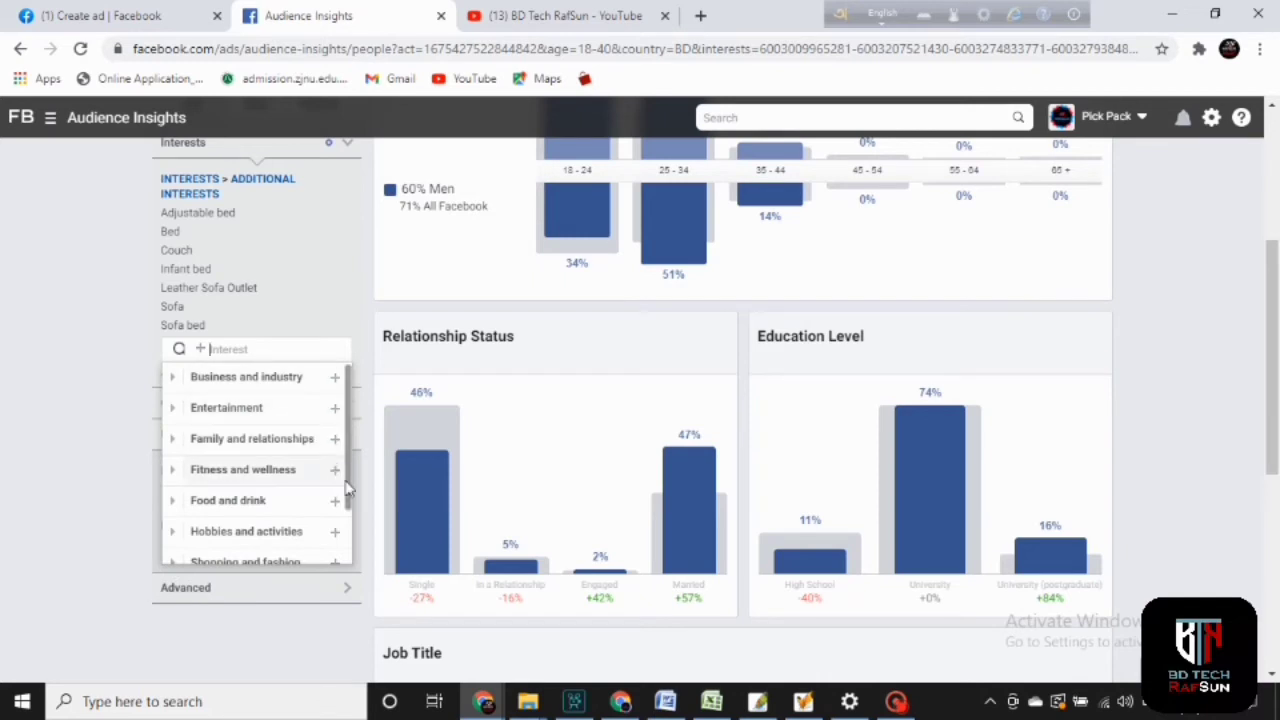
{"action": "left_click", "coordinate": [286, 531]}
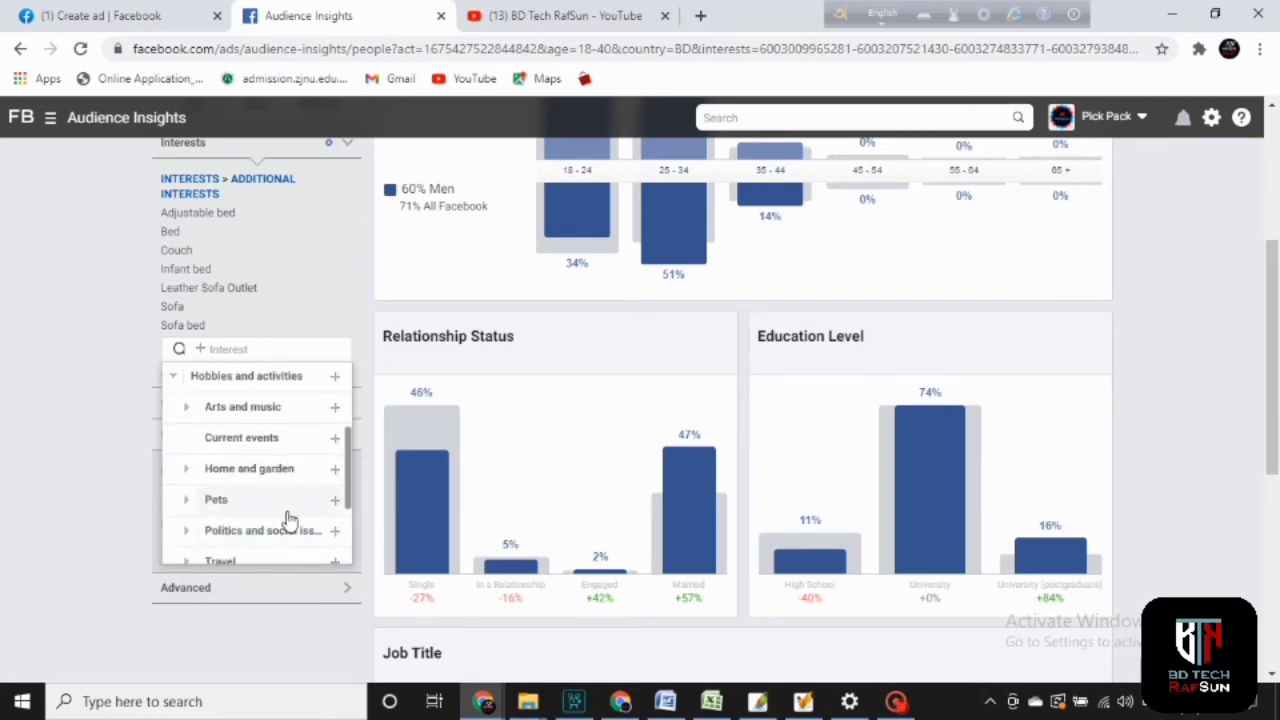
{"action": "scroll", "coordinate": [346, 510], "scroll_direction": "down", "scroll_amount": 2}
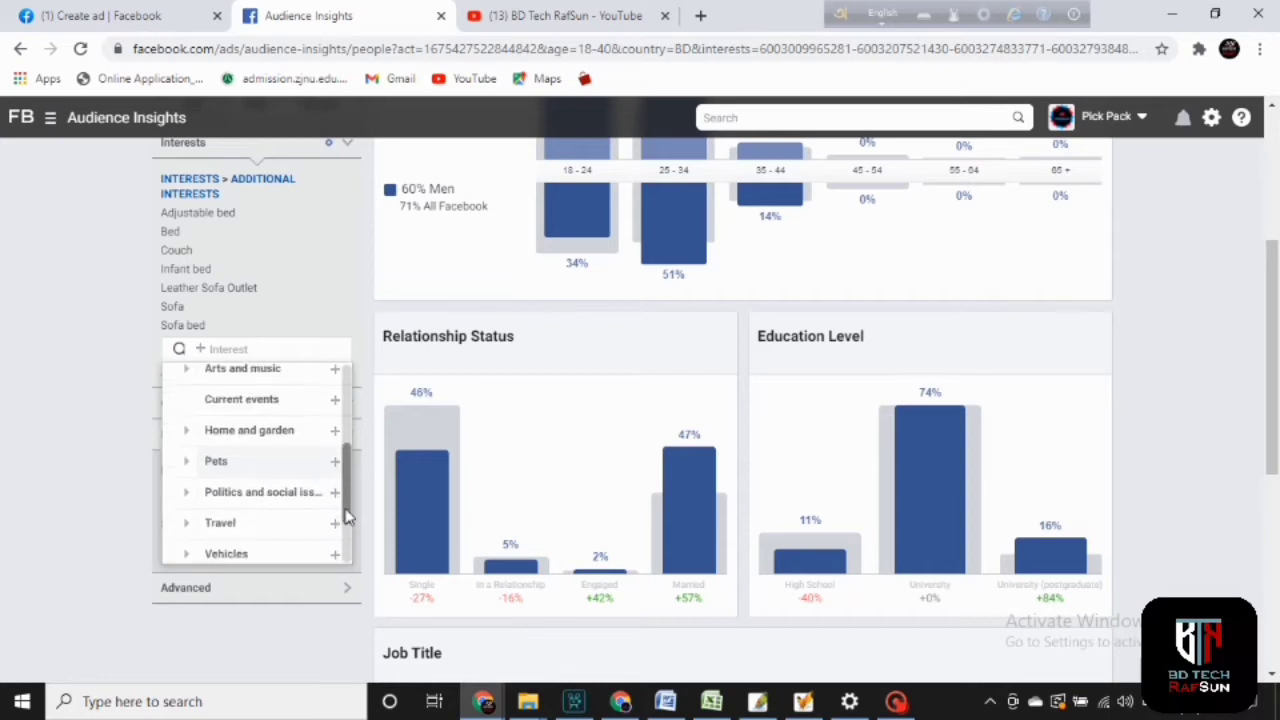
{"action": "scroll", "coordinate": [349, 530], "scroll_direction": "down", "scroll_amount": 1}
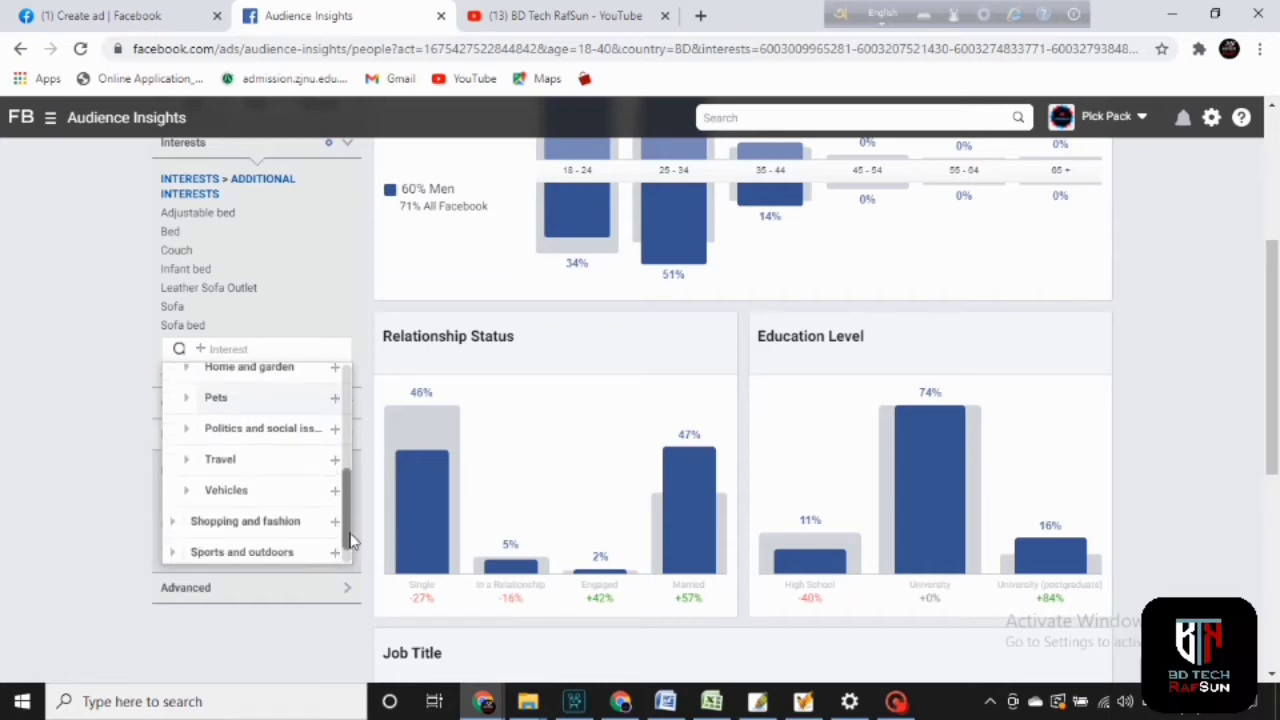
{"action": "left_click", "coordinate": [259, 496]}
{"action": "scroll", "coordinate": [259, 496], "scroll_direction": "down", "scroll_amount": 1}
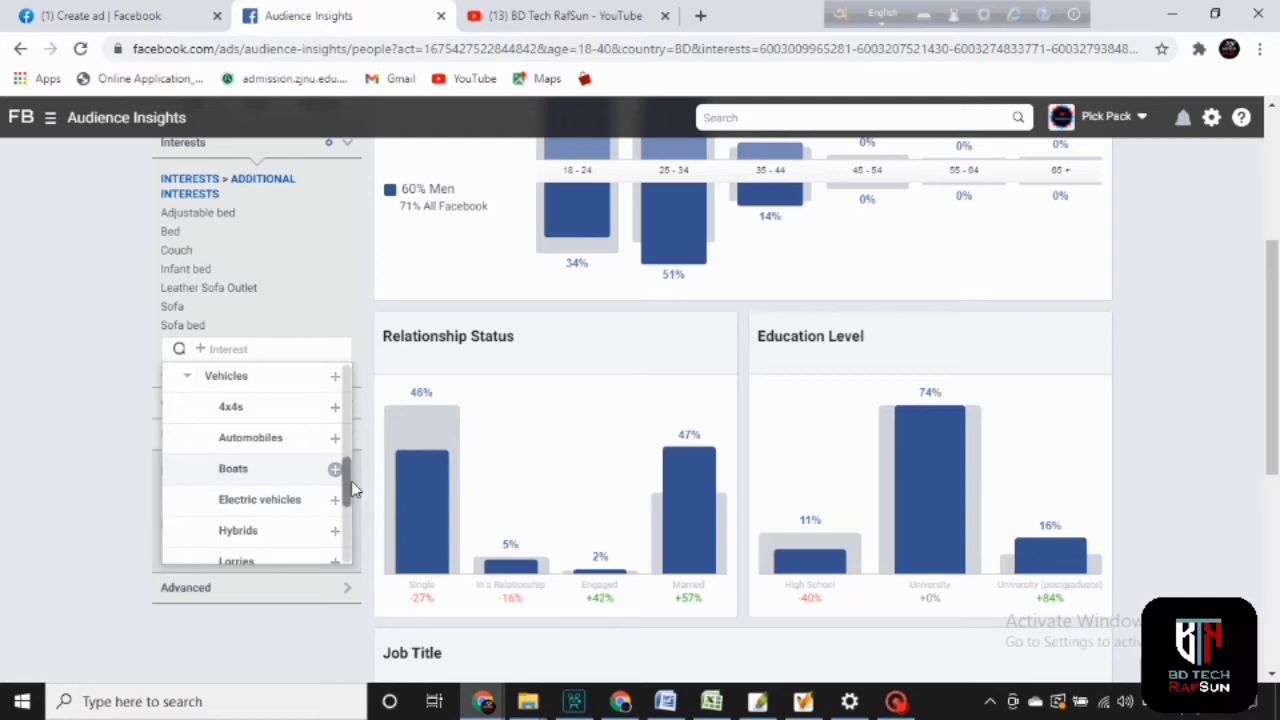
- Expand the Travel group in the Hobbies and activities interests, look through its entries, and close the interest list
{"action": "scroll", "coordinate": [344, 488], "scroll_direction": "down", "scroll_amount": 2}
{"action": "scroll", "coordinate": [343, 482], "scroll_direction": "up", "scroll_amount": 4}
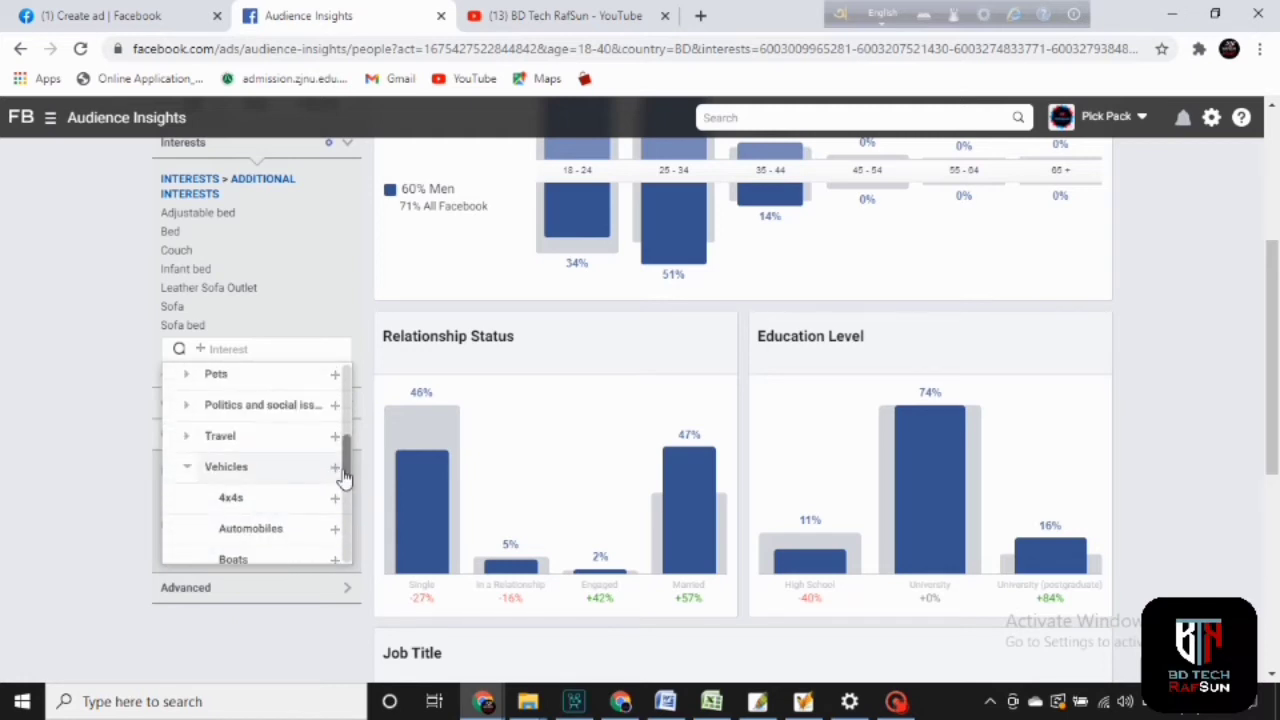
{"action": "left_click", "coordinate": [271, 440]}
{"action": "scroll", "coordinate": [300, 460], "scroll_direction": "down", "scroll_amount": 1}
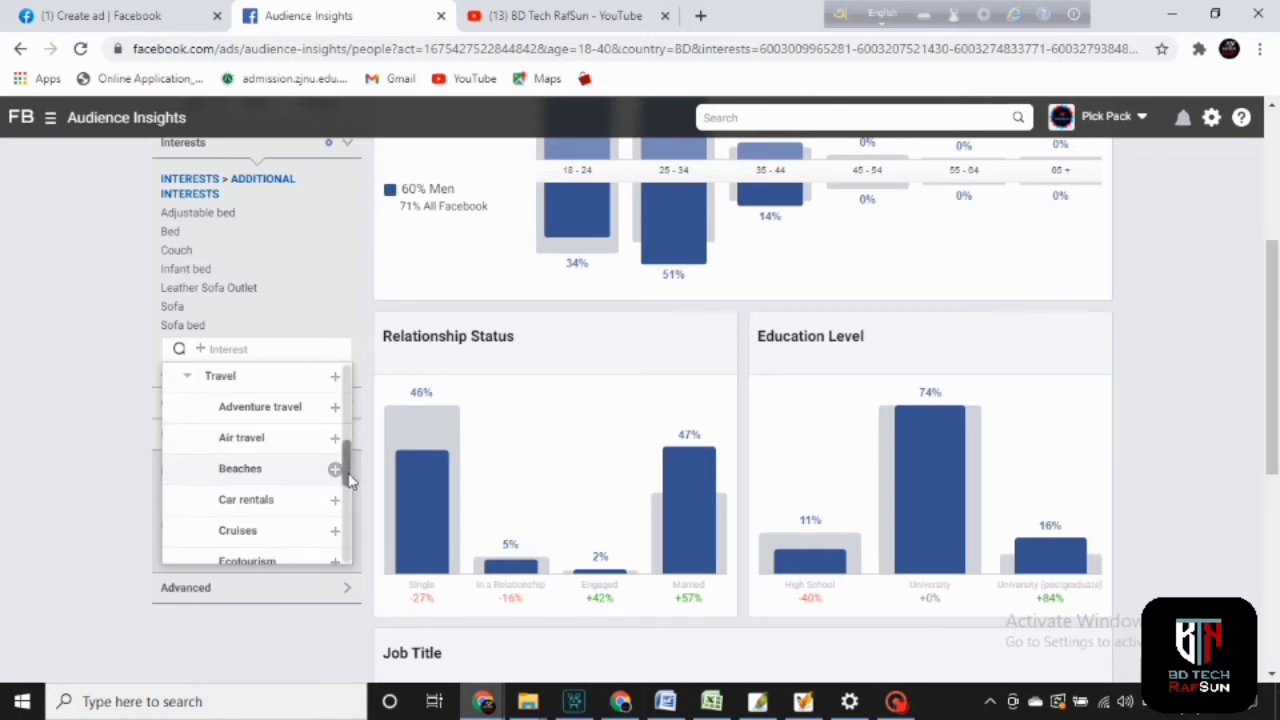
{"action": "left_click_drag", "start_coordinate": [348, 480], "coordinate": [357, 526]}
{"action": "left_click_drag", "start_coordinate": [358, 530], "coordinate": [354, 386]}
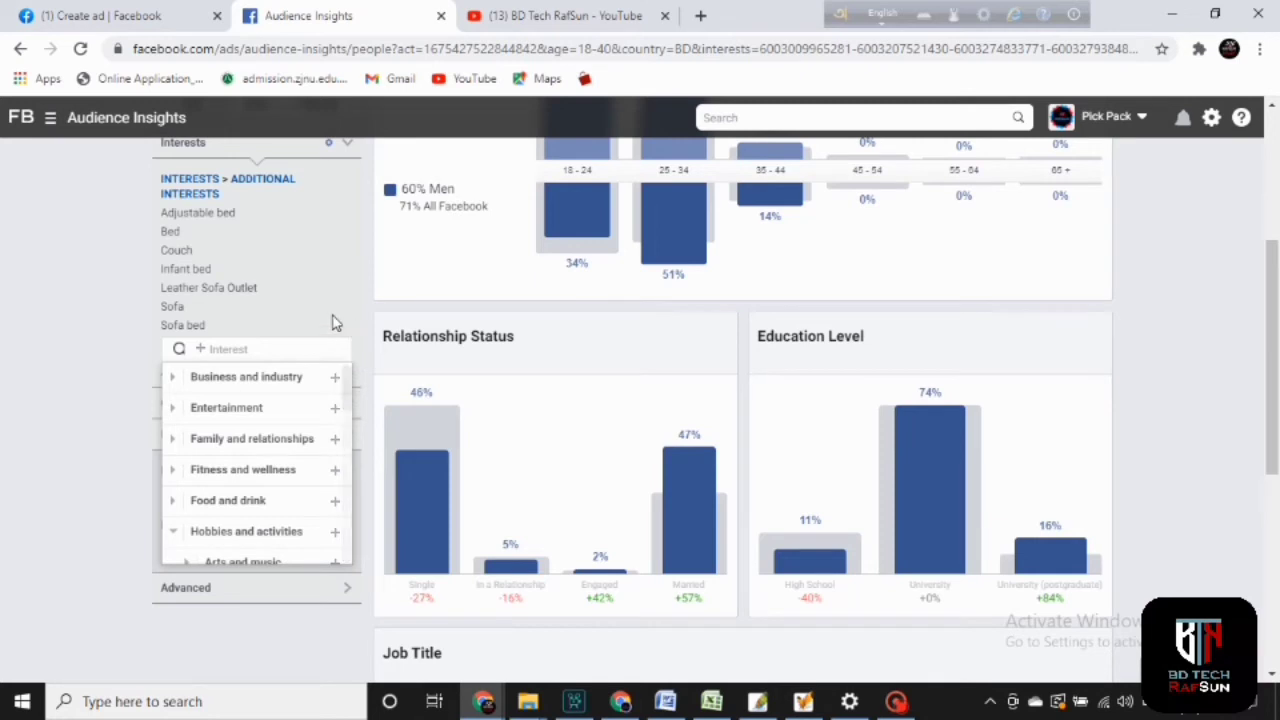
{"action": "left_click", "coordinate": [80, 331]}
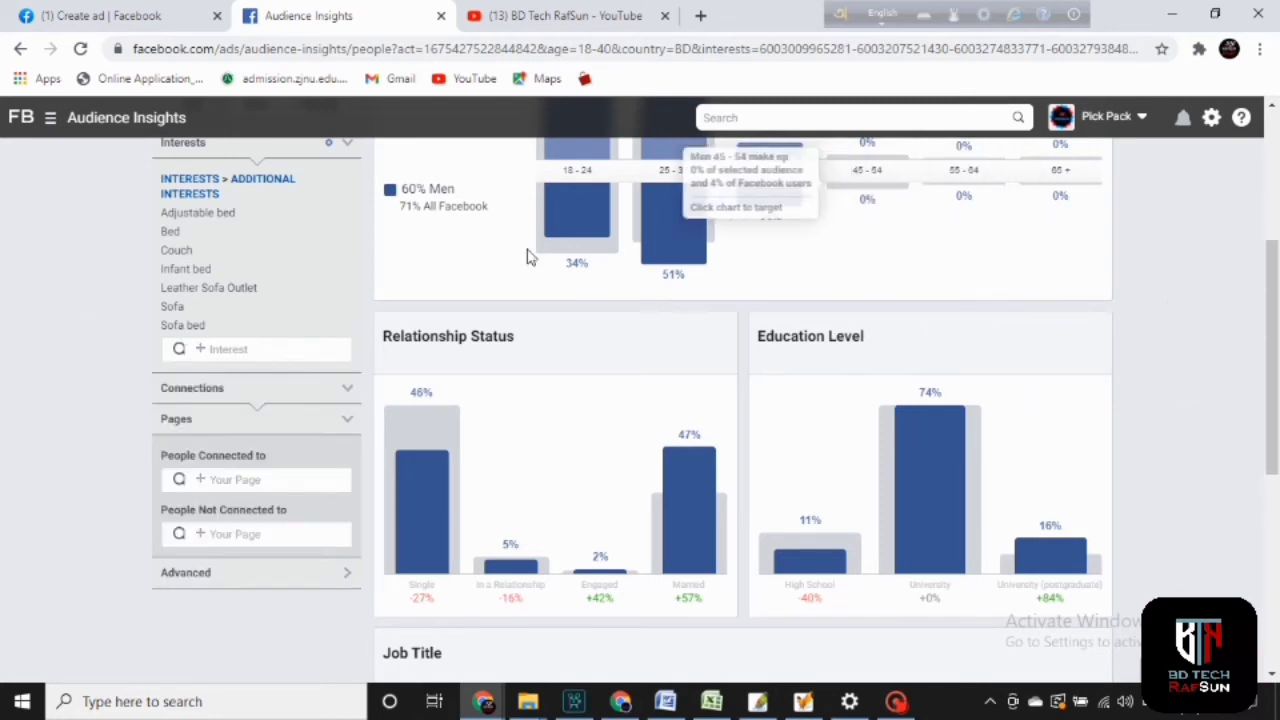
- Search the additional interests for "leather be", clear the search text, and close the list without adding an interest
{"action": "left_click_drag", "start_coordinate": [1275, 370], "coordinate": [1275, 300]}
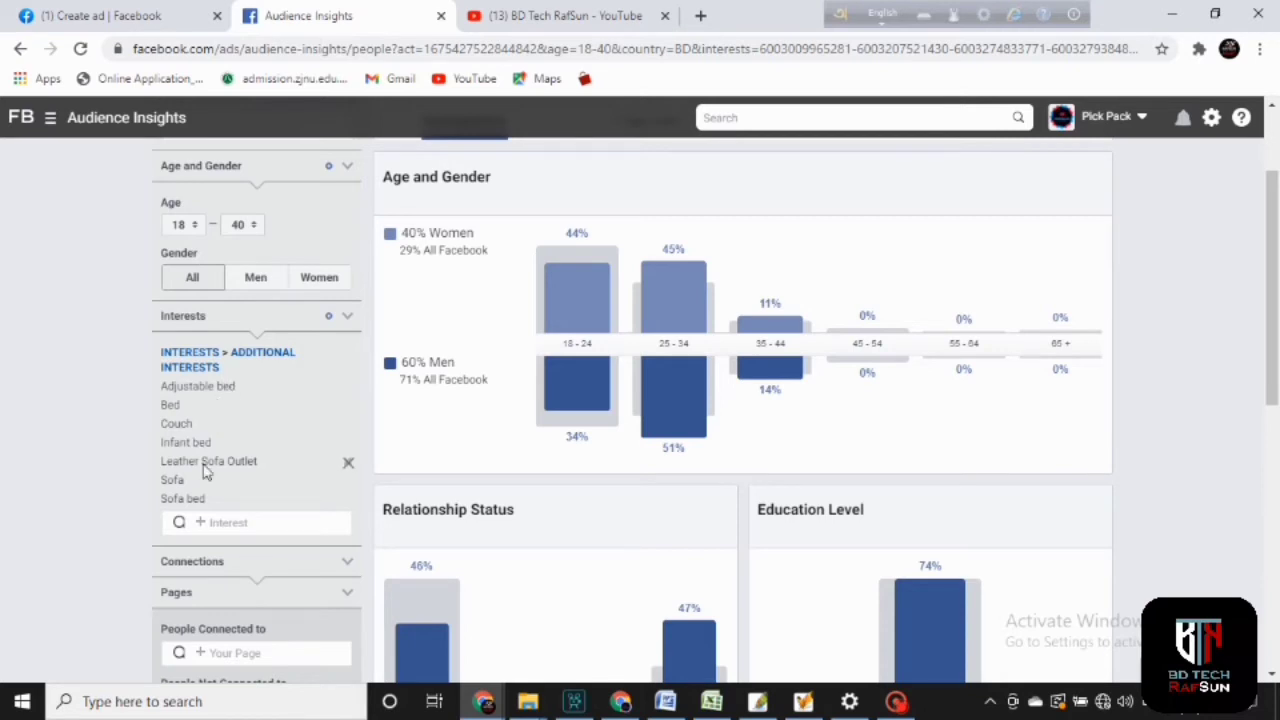
{"action": "left_click", "coordinate": [245, 522]}
{"action": "type", "text": "leather be"}
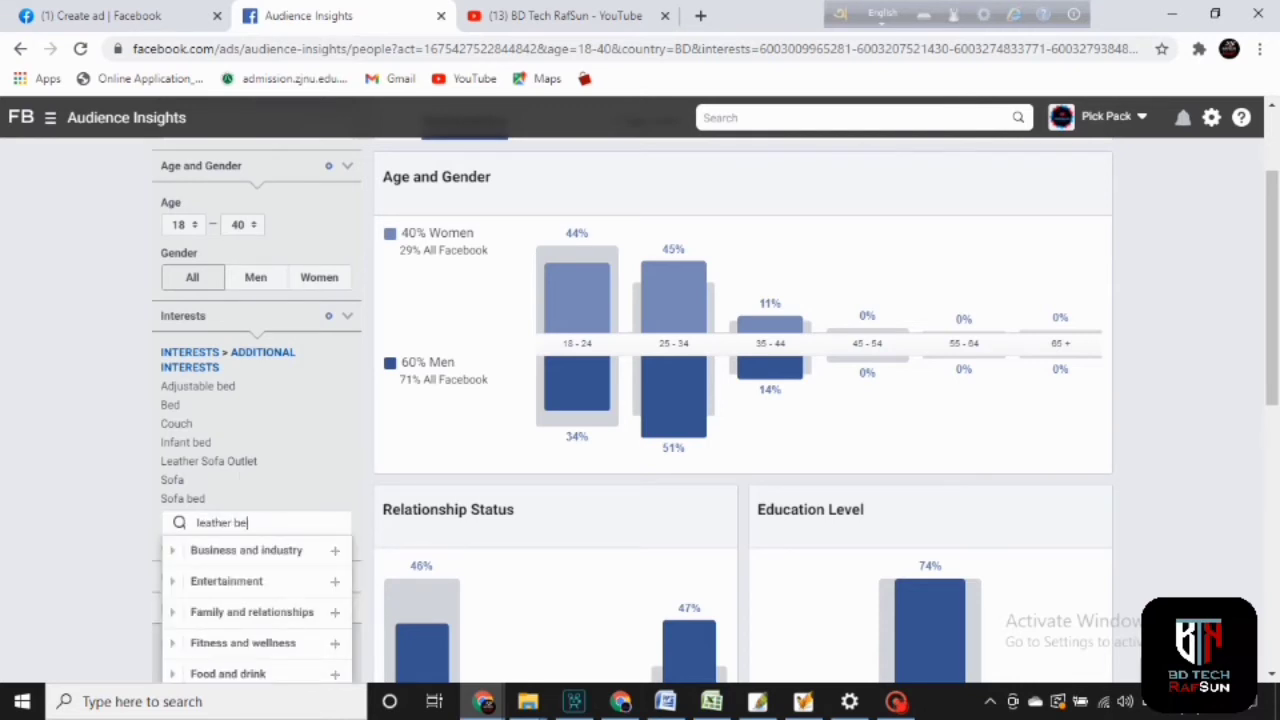
{"action": "key", "text": "ctrl+a"}
{"action": "key", "text": "Right"}
{"action": "key", "text": "ctrl+a"}
{"action": "key", "text": "BackSpace"}
{"action": "type", "text": "lea"}
{"action": "key", "text": "BackSpace"}
{"action": "key", "text": "BackSpace"}
{"action": "key", "text": "BackSpace"}
{"action": "left_click", "coordinate": [36, 466]}
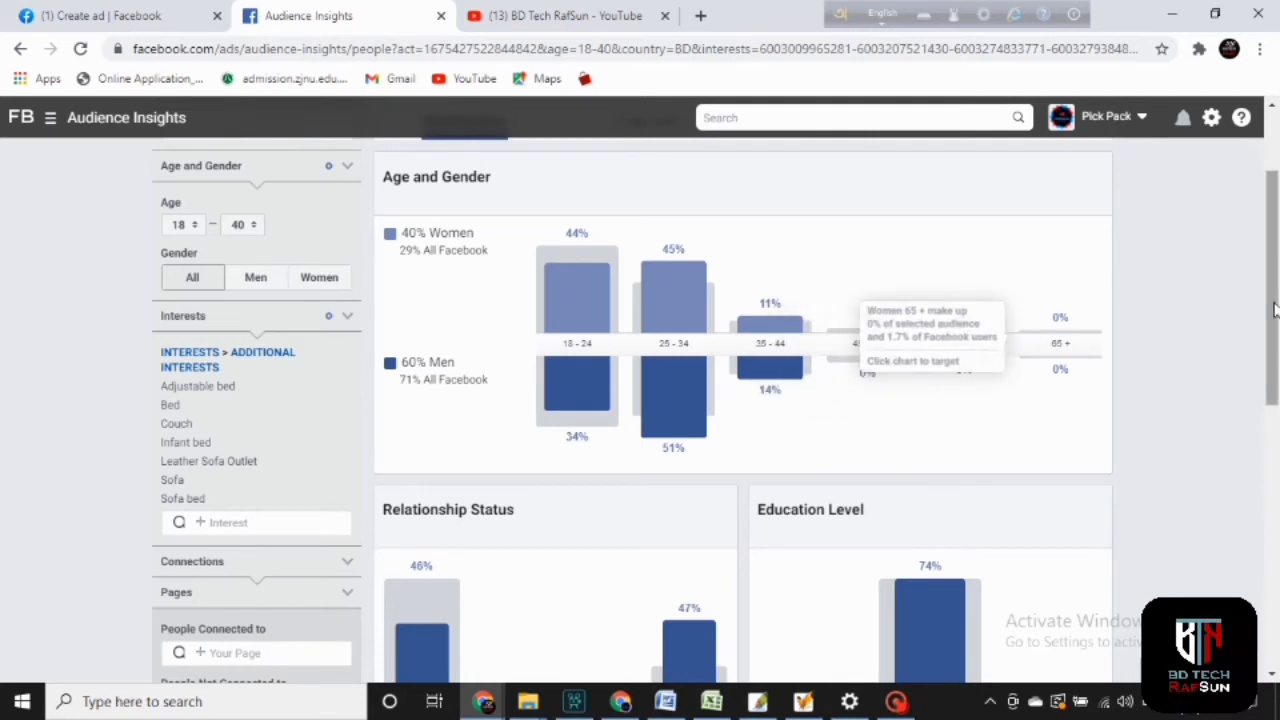
- Review the audience's chosen interests and examine the Single, Engaged and Married groups in the Relationship Status chart
{"action": "left_click_drag", "start_coordinate": [1275, 310], "coordinate": [1277, 262]}
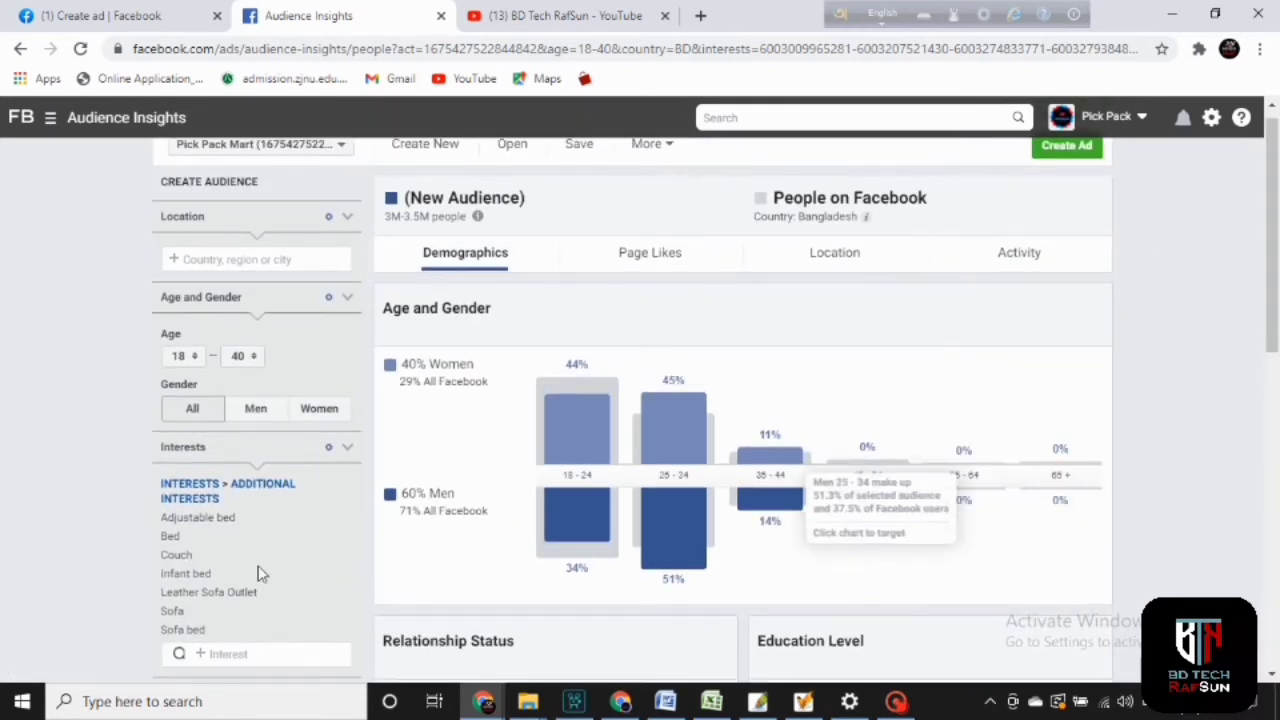
{"action": "mouse_move", "coordinate": [185, 615]}
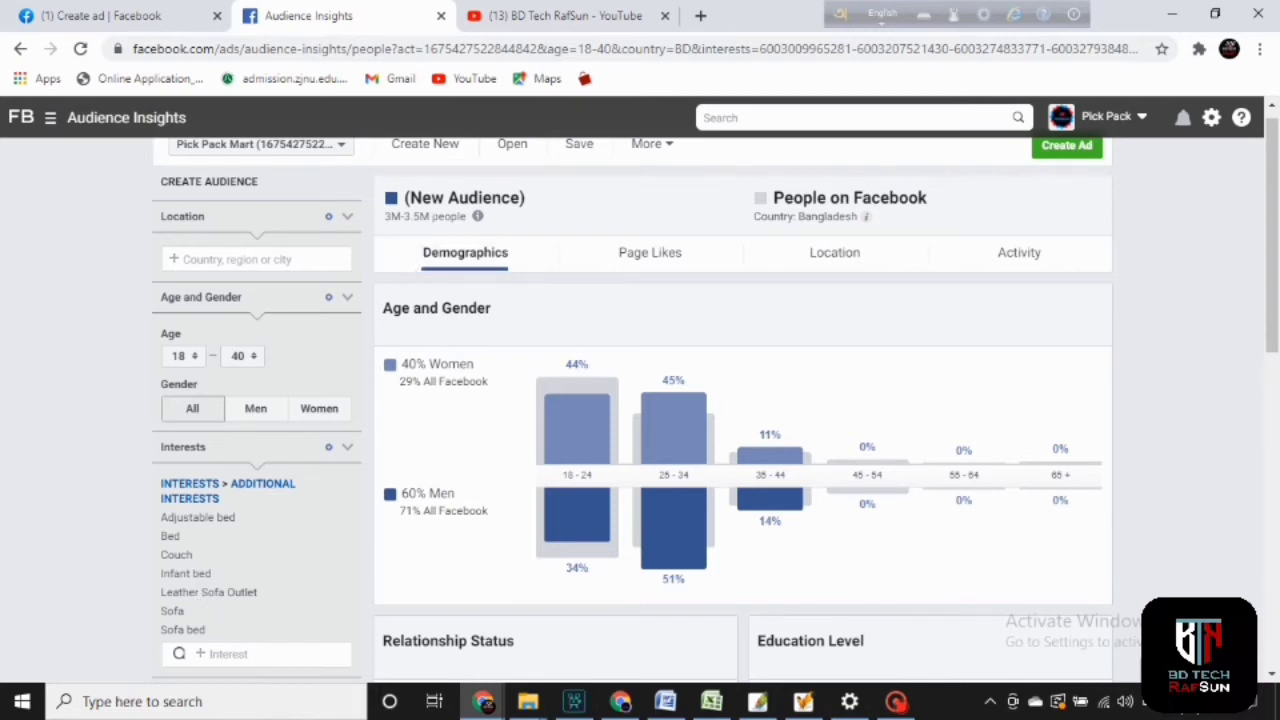
{"action": "left_click_drag", "start_coordinate": [1277, 264], "coordinate": [1277, 373]}
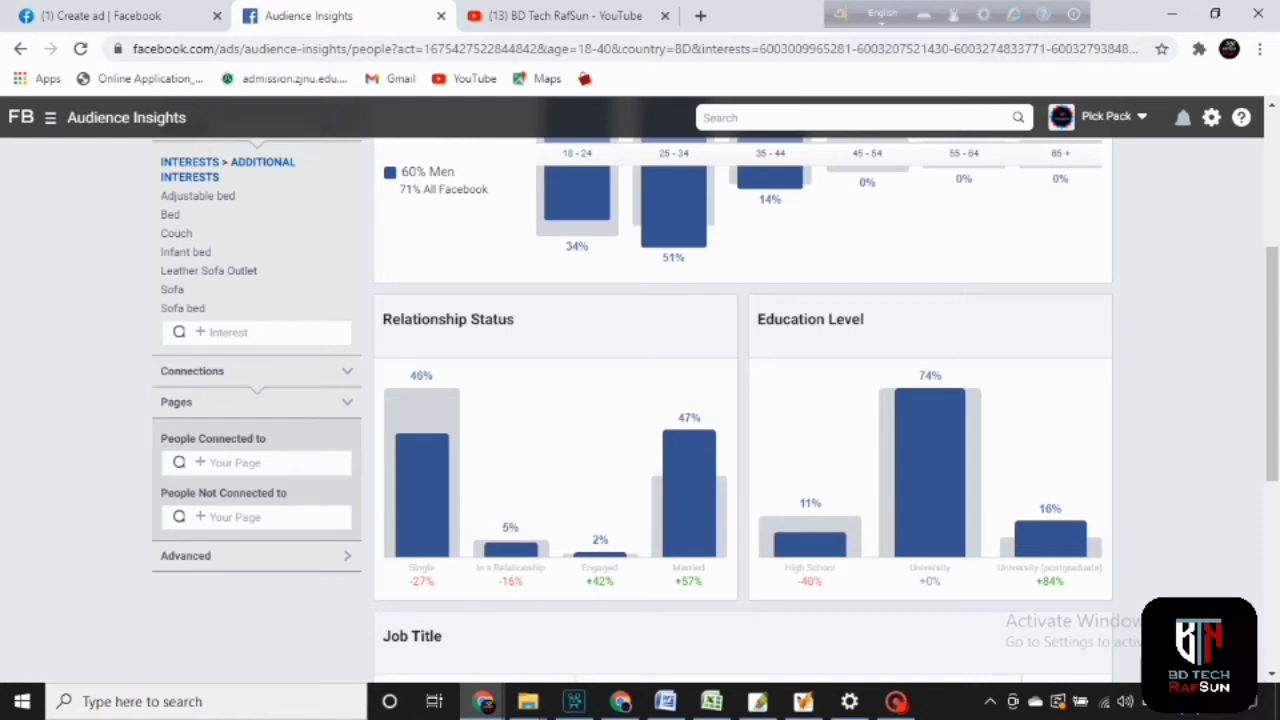
{"action": "left_click_drag", "start_coordinate": [672, 568], "coordinate": [716, 574]}
{"action": "mouse_move", "coordinate": [684, 467]}
{"action": "left_click_drag", "start_coordinate": [437, 570], "coordinate": [410, 563]}
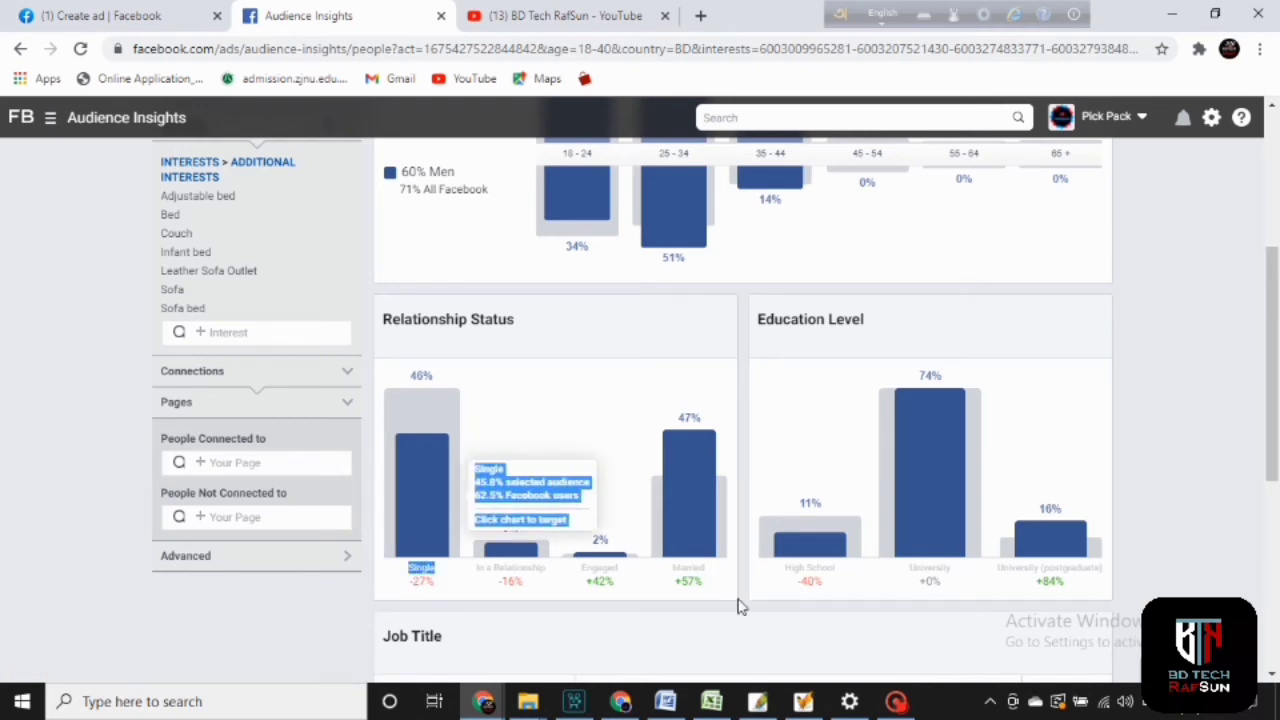
{"action": "mouse_move", "coordinate": [706, 563]}
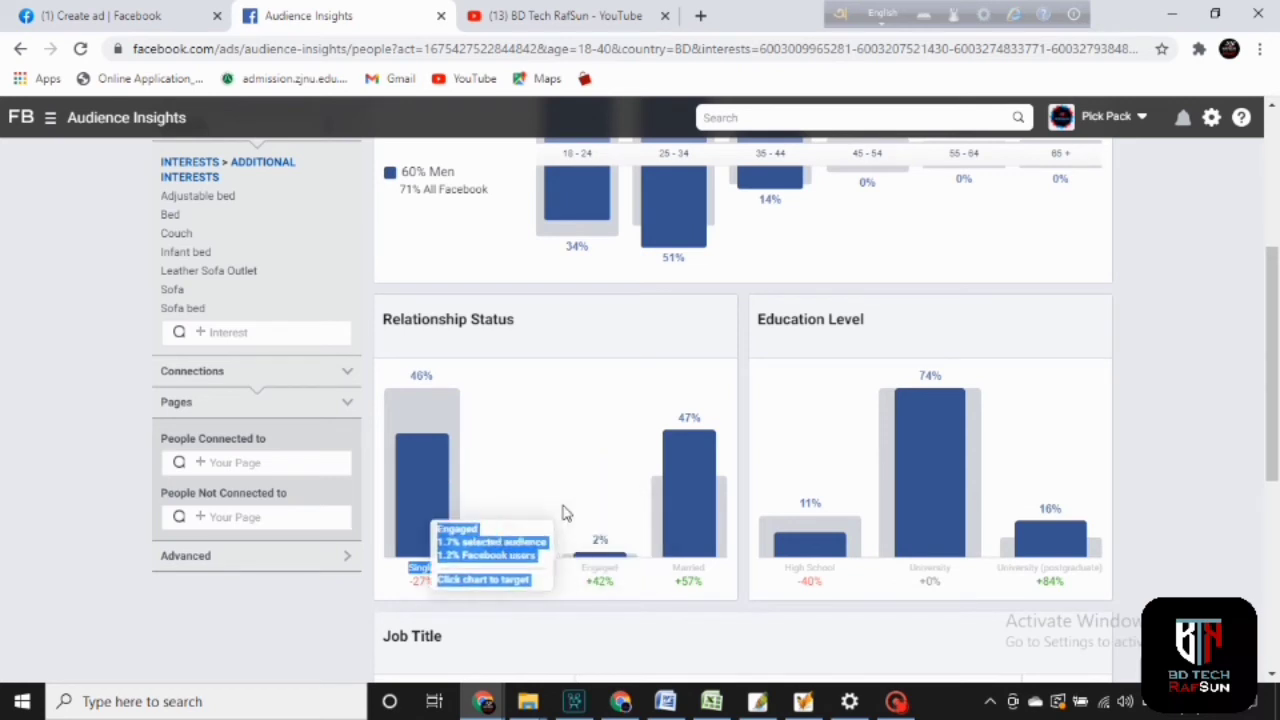
- Examine the High School, University and University (postgraduate) groups in the Education Level chart
{"action": "mouse_move", "coordinate": [900, 418]}
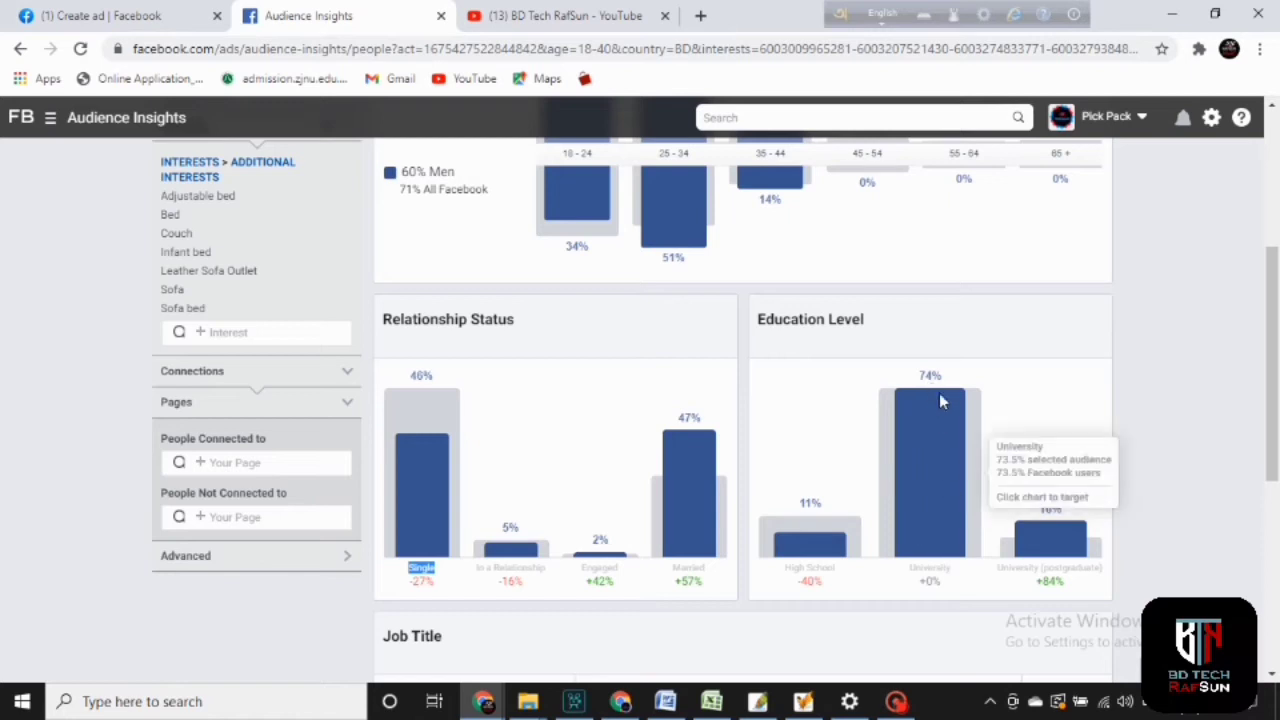
{"action": "mouse_move", "coordinate": [1076, 590]}
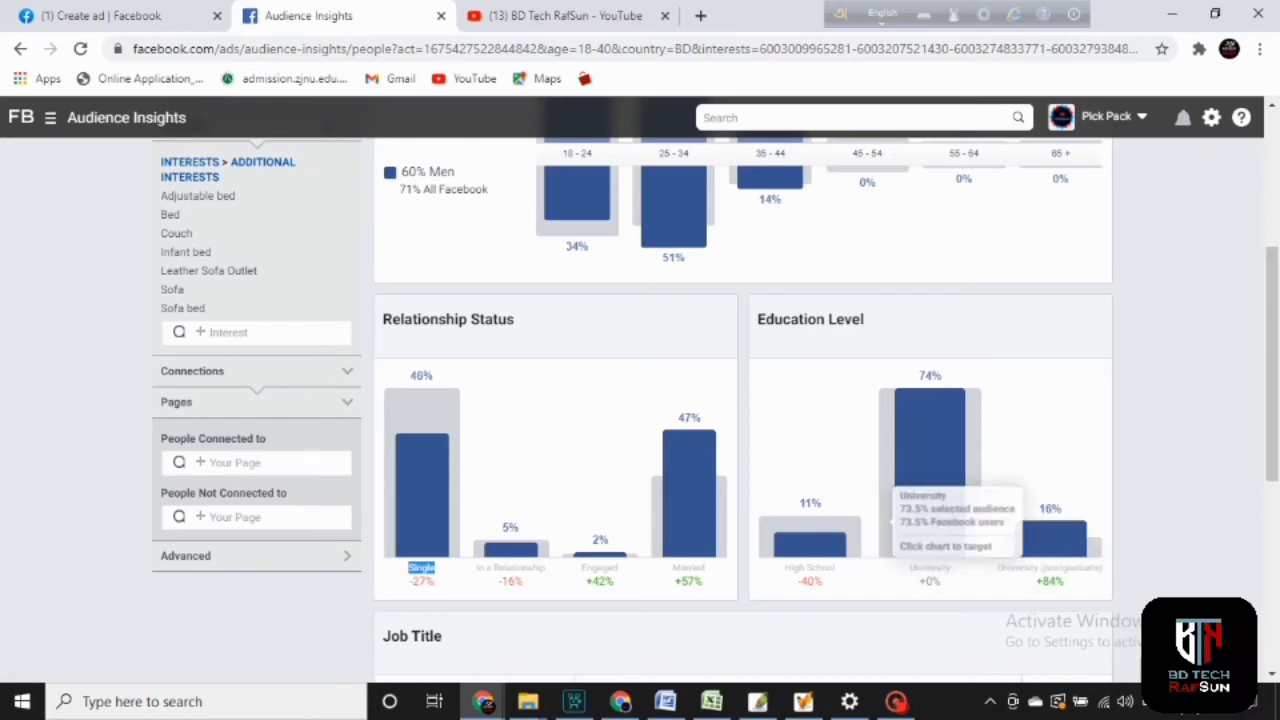
{"action": "mouse_move", "coordinate": [815, 545]}
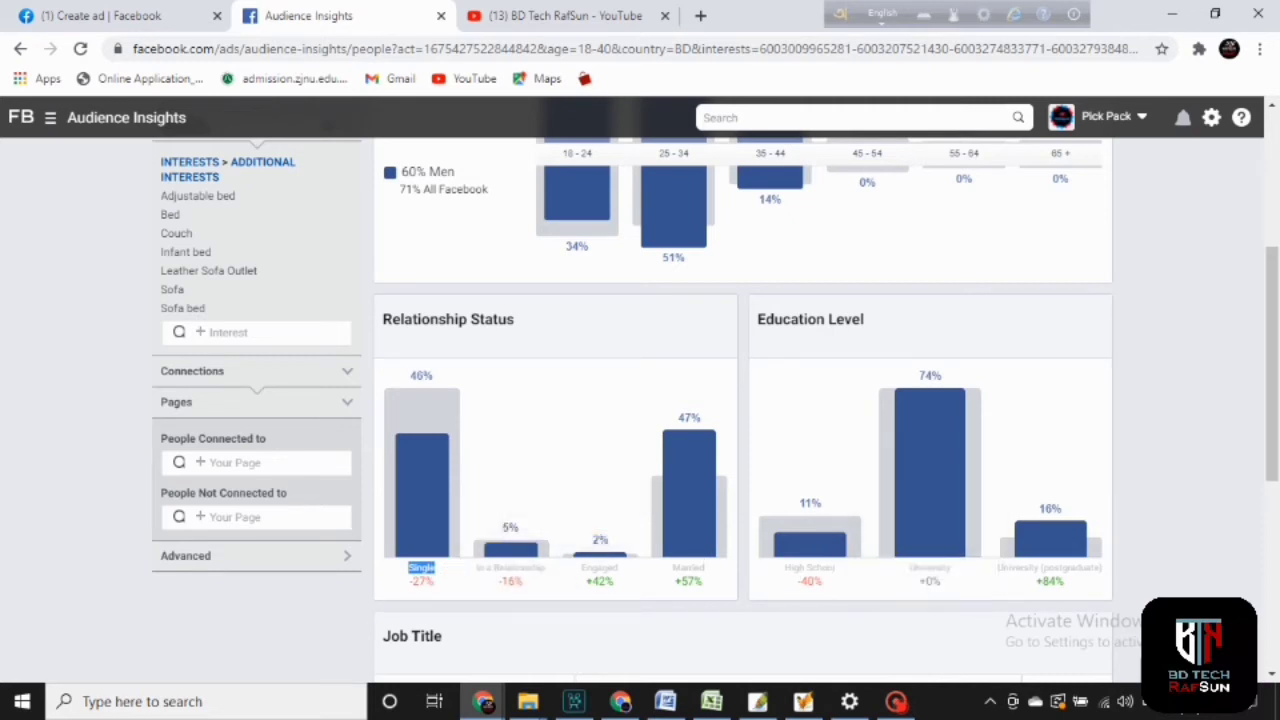
{"action": "mouse_move", "coordinate": [932, 556]}
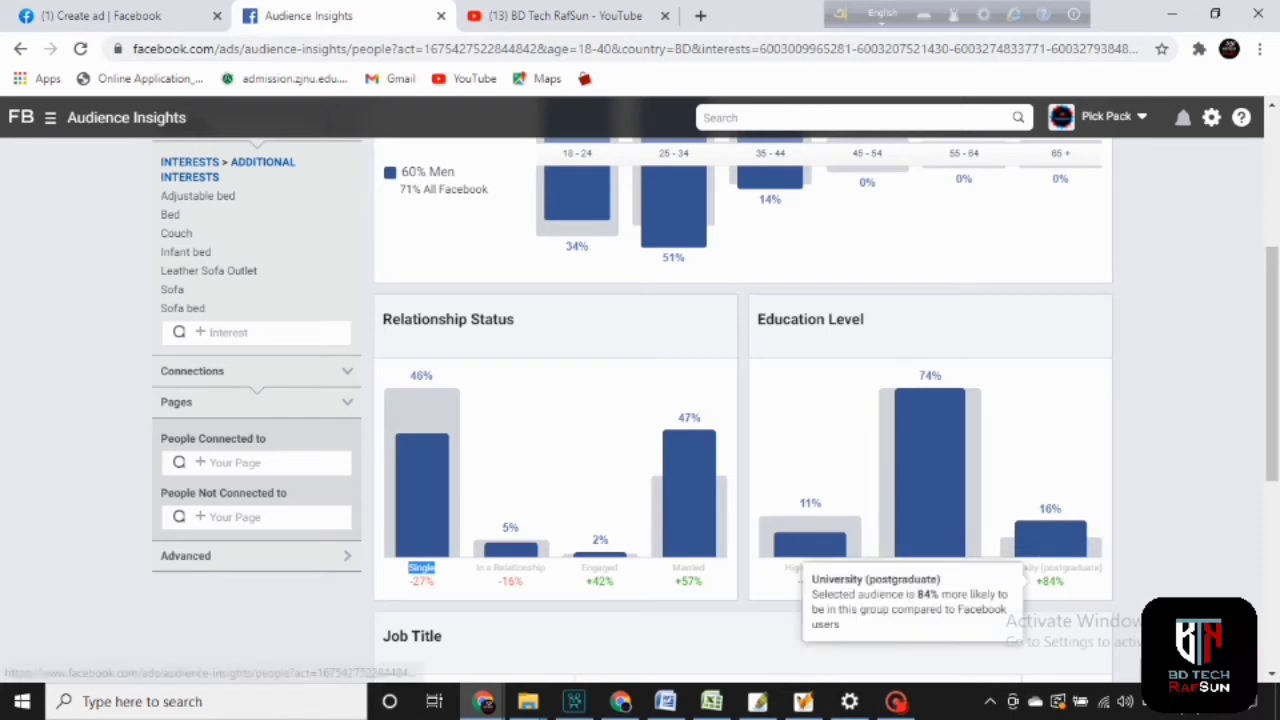
{"action": "left_click_drag", "start_coordinate": [1277, 320], "coordinate": [1277, 368]}
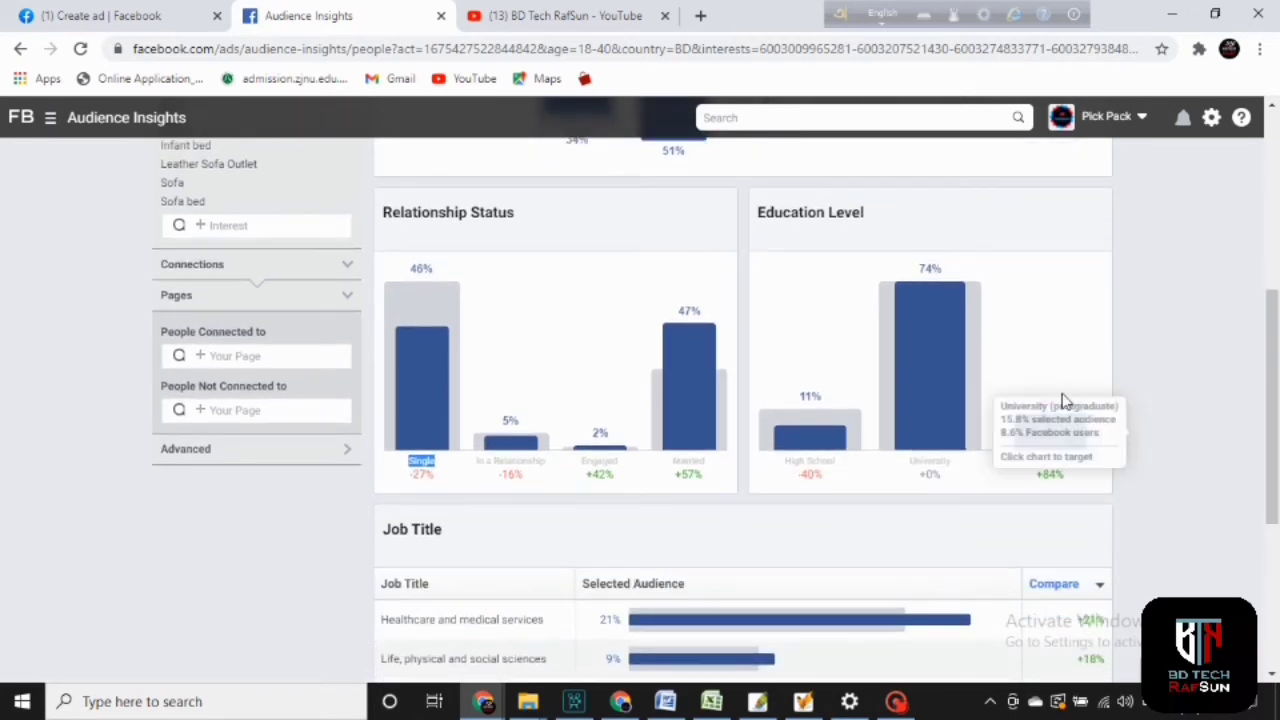
{"action": "mouse_move", "coordinate": [1054, 430]}
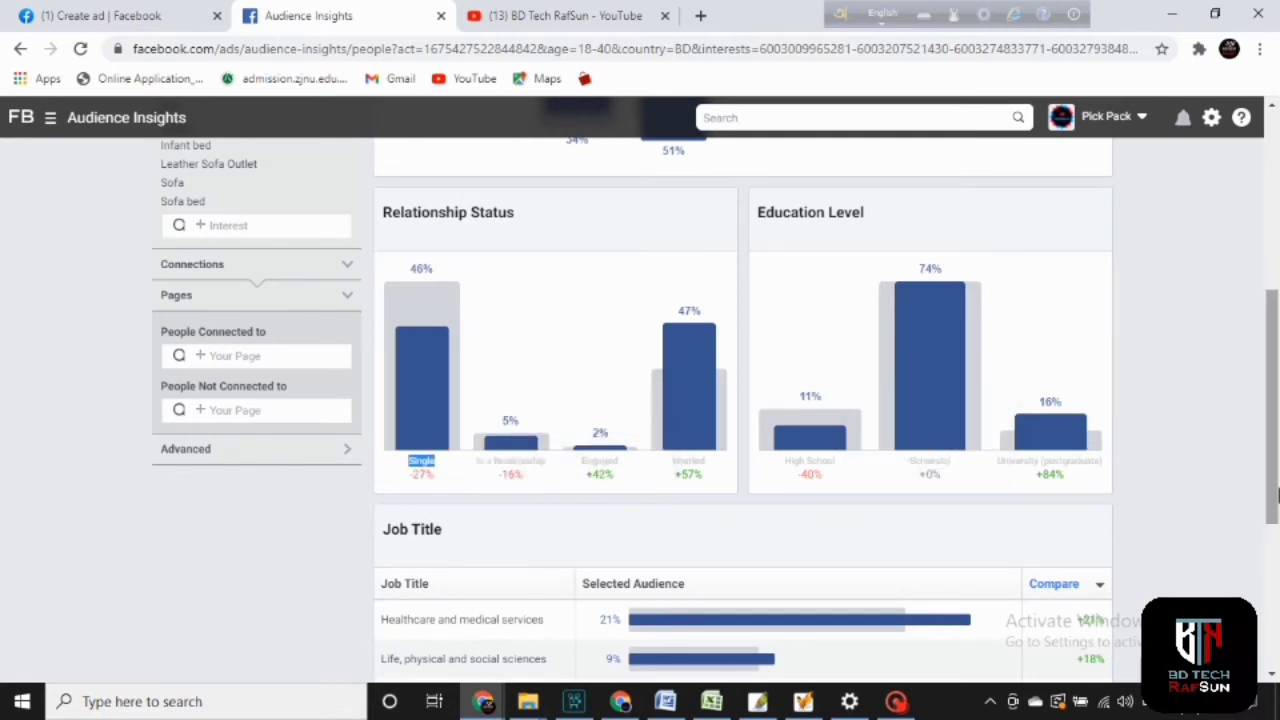
- Examine the Job Title table's healthcare, life sciences and arts rows, comparing their selected-audience shares
{"action": "left_click_drag", "start_coordinate": [1277, 432], "coordinate": [1277, 515]}
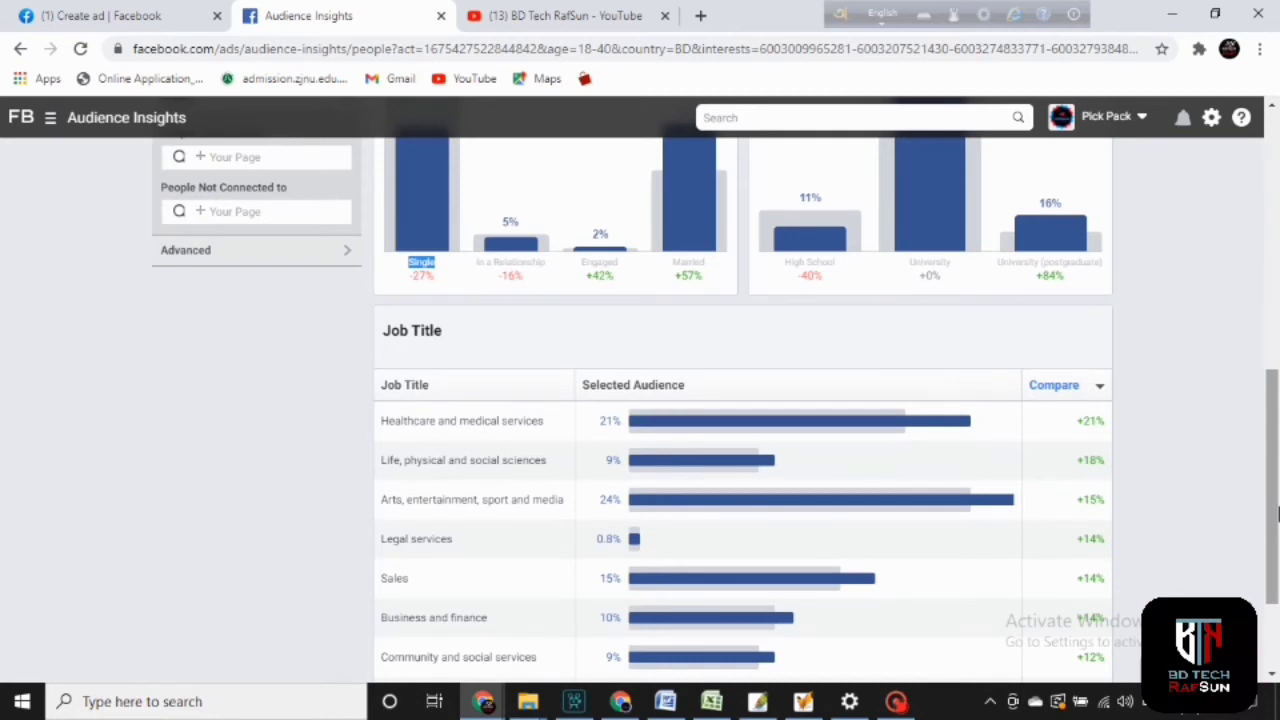
{"action": "mouse_move", "coordinate": [1277, 512]}
{"action": "left_mouse_down"}
{"action": "mouse_move", "coordinate": [1277, 582]}
{"action": "mouse_move", "coordinate": [1275, 570]}
{"action": "left_mouse_up"}
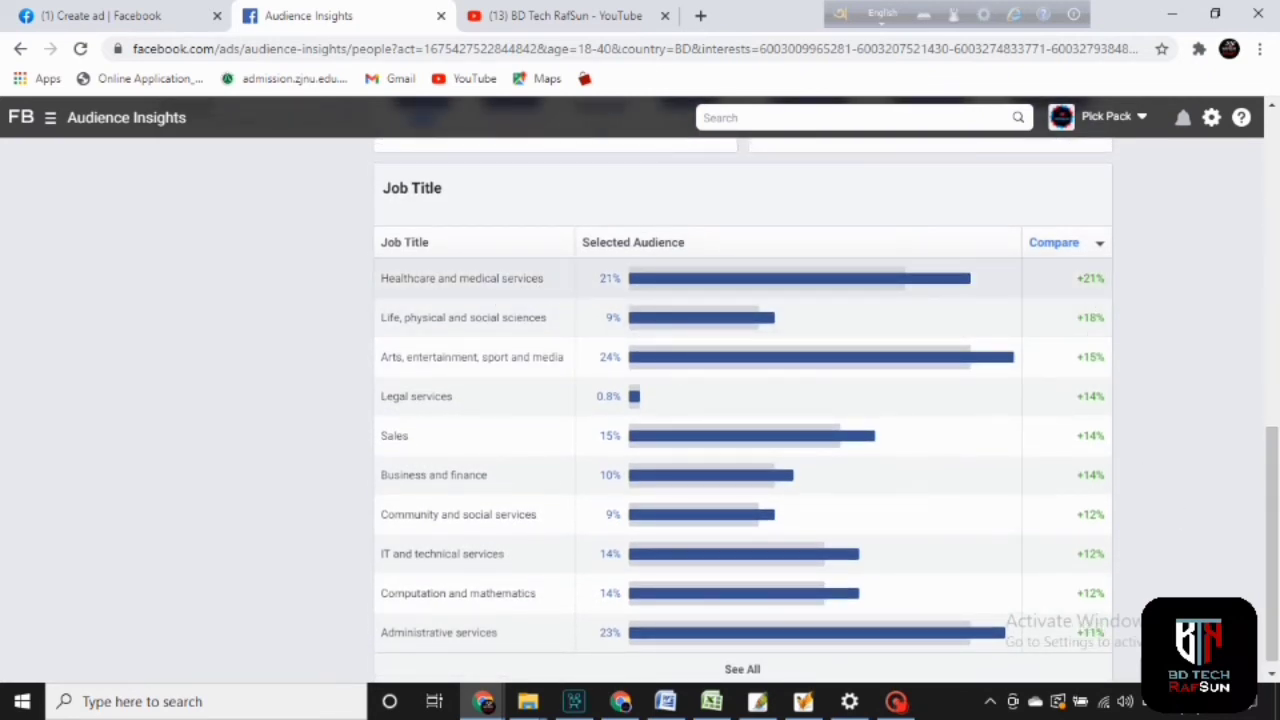
{"action": "mouse_move", "coordinate": [1087, 281]}
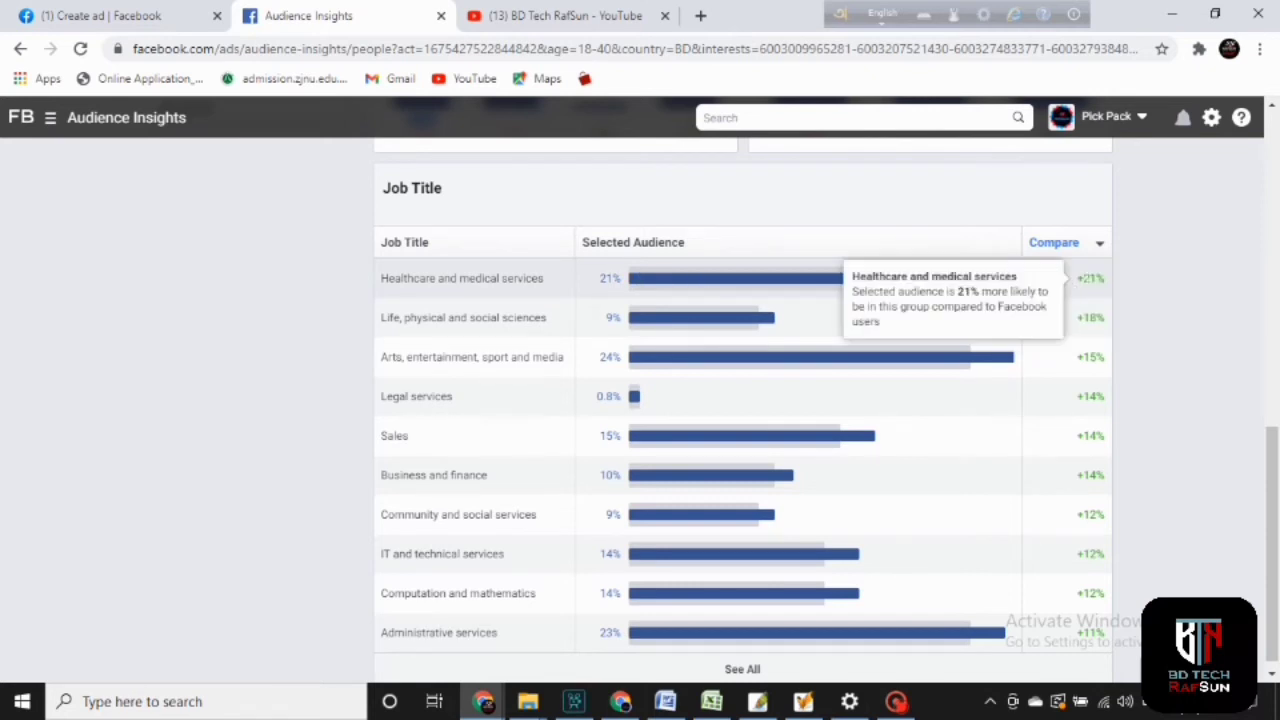
{"action": "mouse_move", "coordinate": [670, 292]}
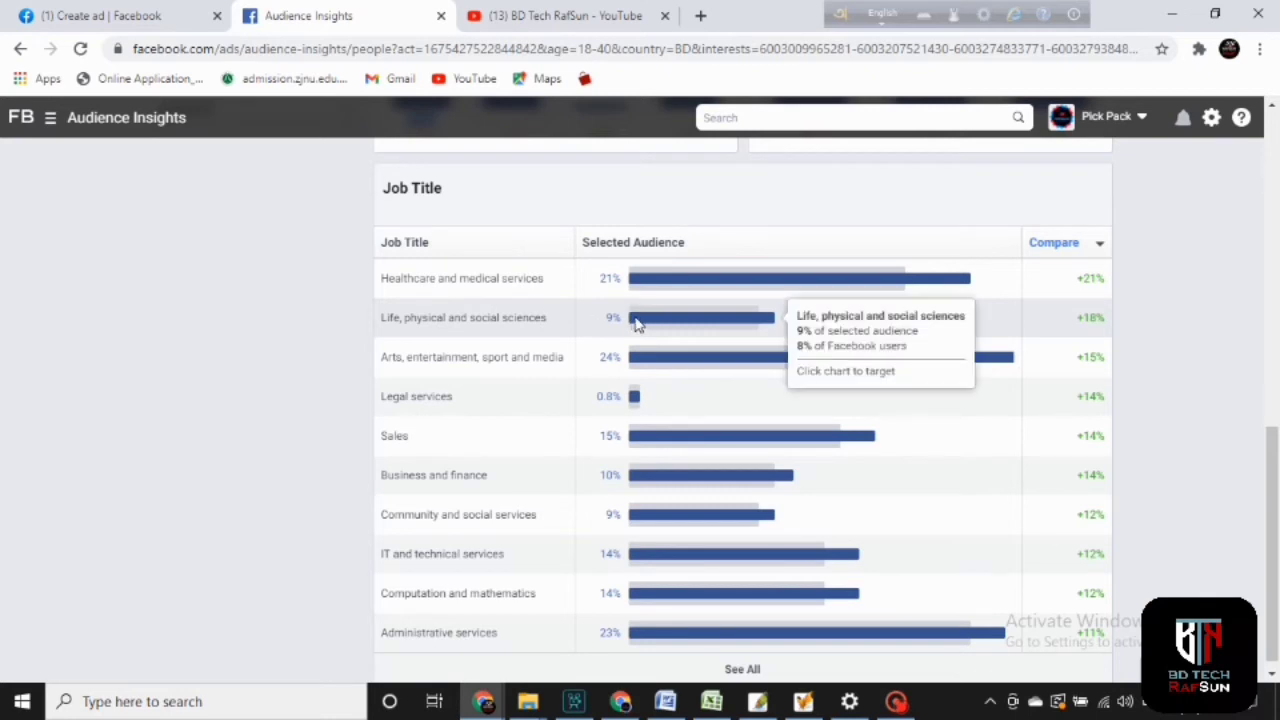
{"action": "mouse_move", "coordinate": [634, 367]}
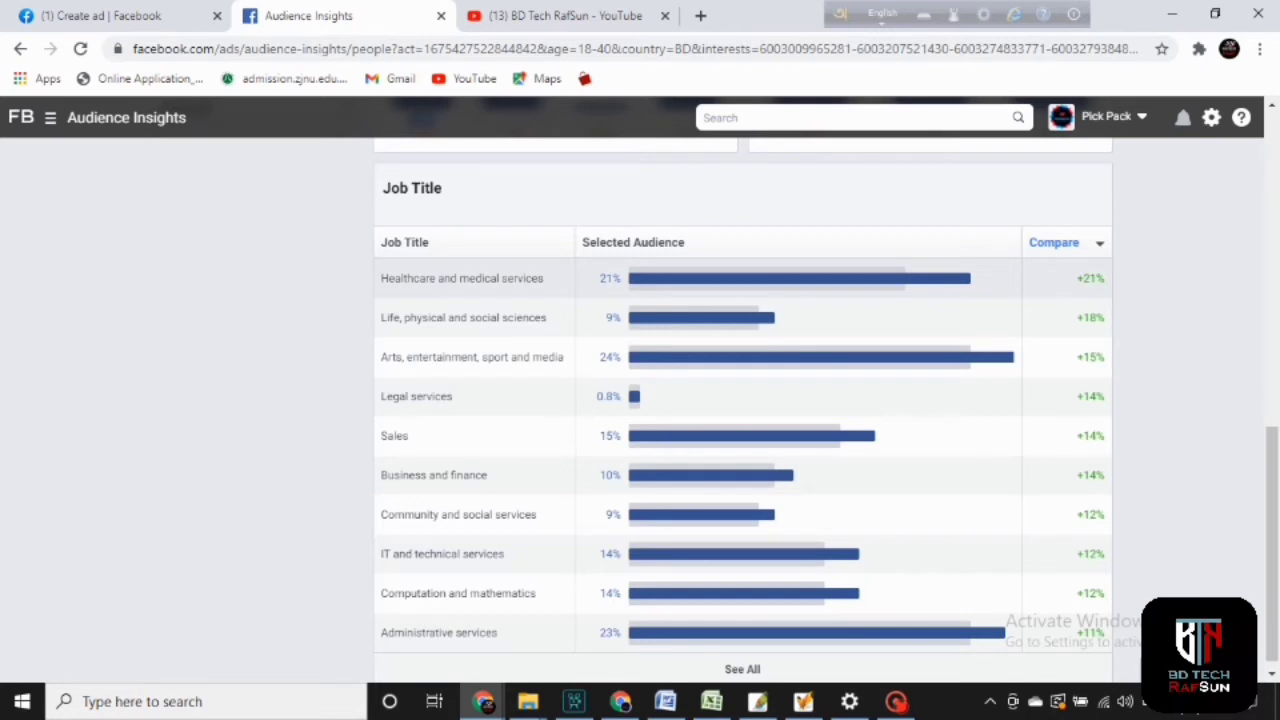
{"action": "left_click_drag", "start_coordinate": [622, 281], "coordinate": [602, 283]}
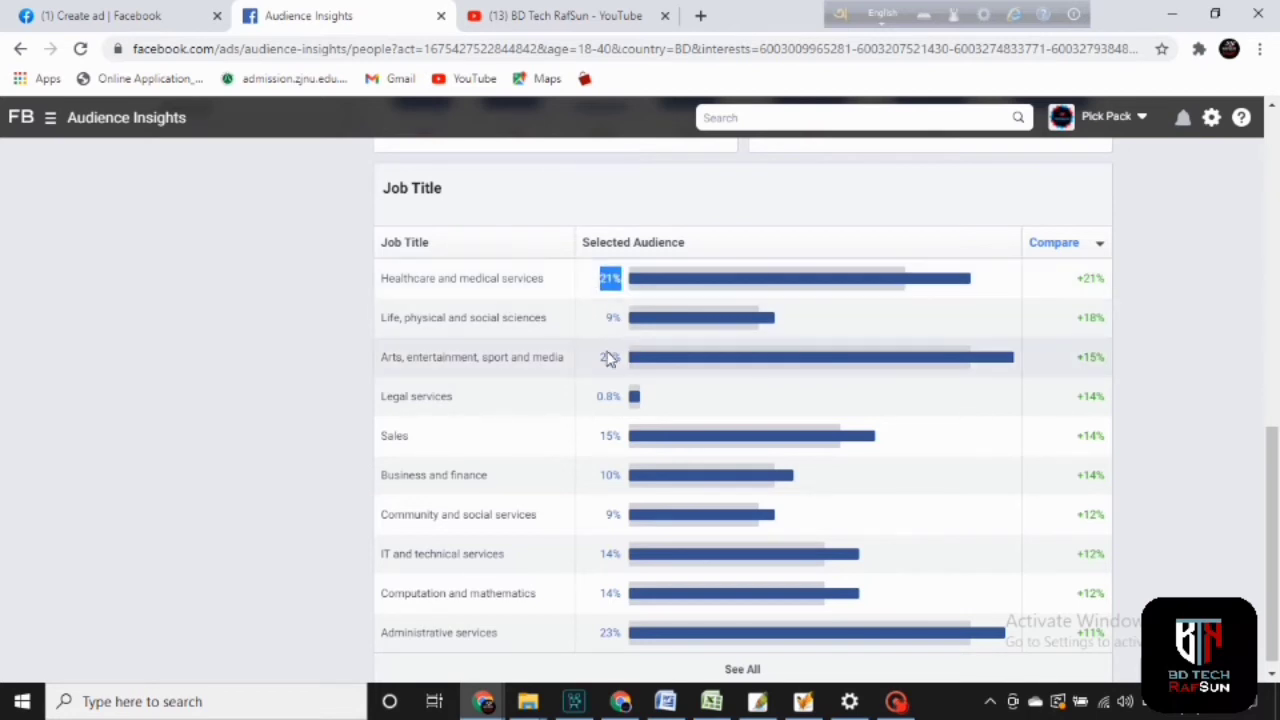
{"action": "left_click_drag", "start_coordinate": [597, 362], "coordinate": [630, 364]}
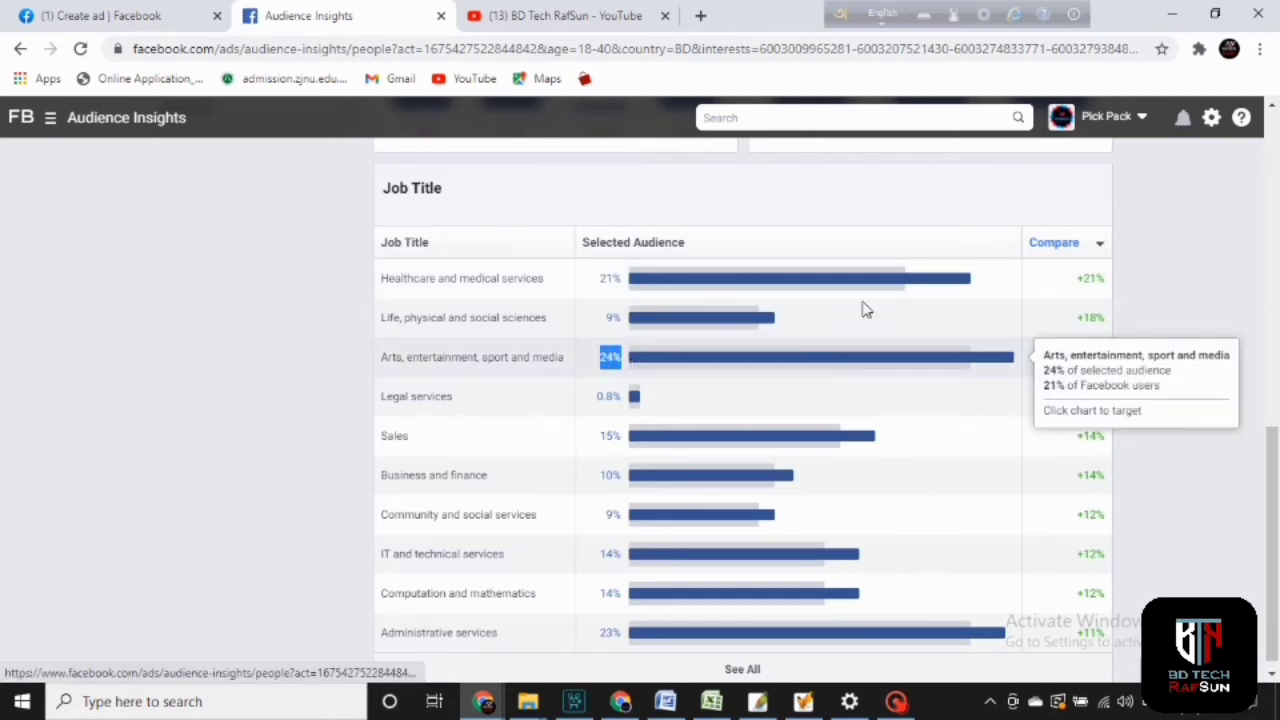
- Switch the Job Title table's Compare sorting between ascending and descending, and leave it in descending order
{"action": "left_click", "coordinate": [1100, 244]}
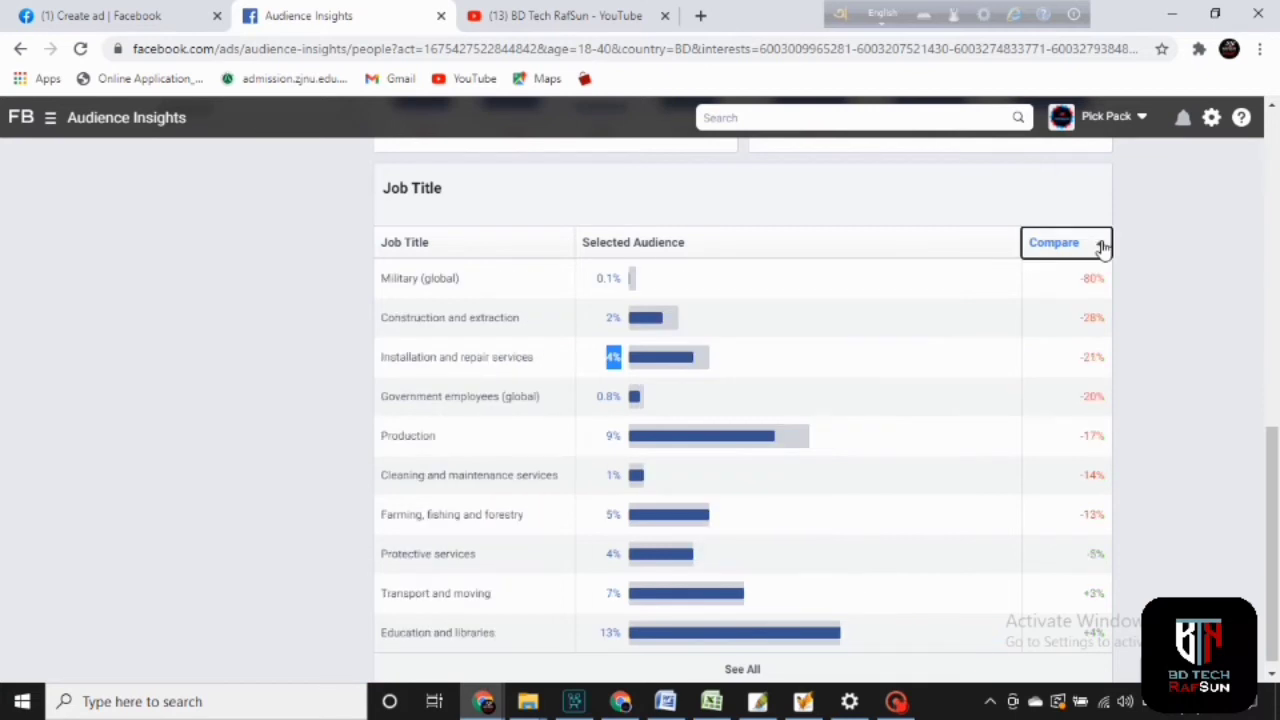
{"action": "left_click", "coordinate": [1101, 246]}
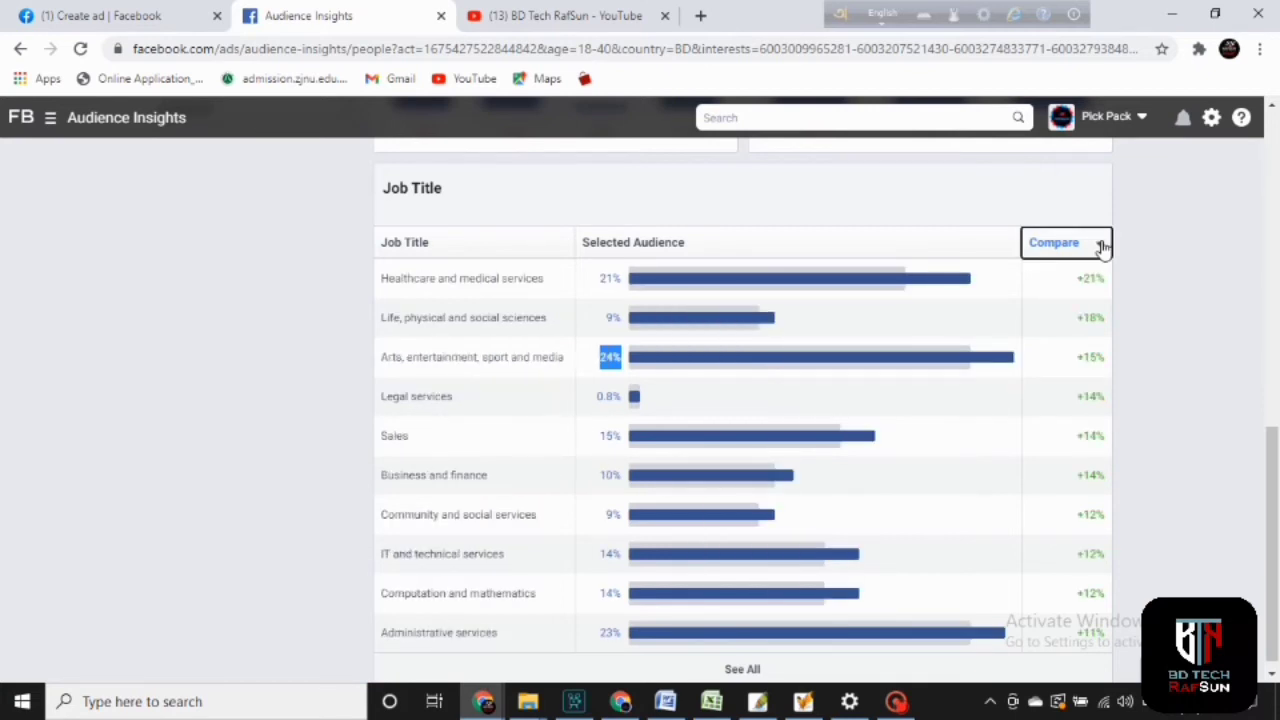
{"action": "left_click", "coordinate": [1162, 277]}
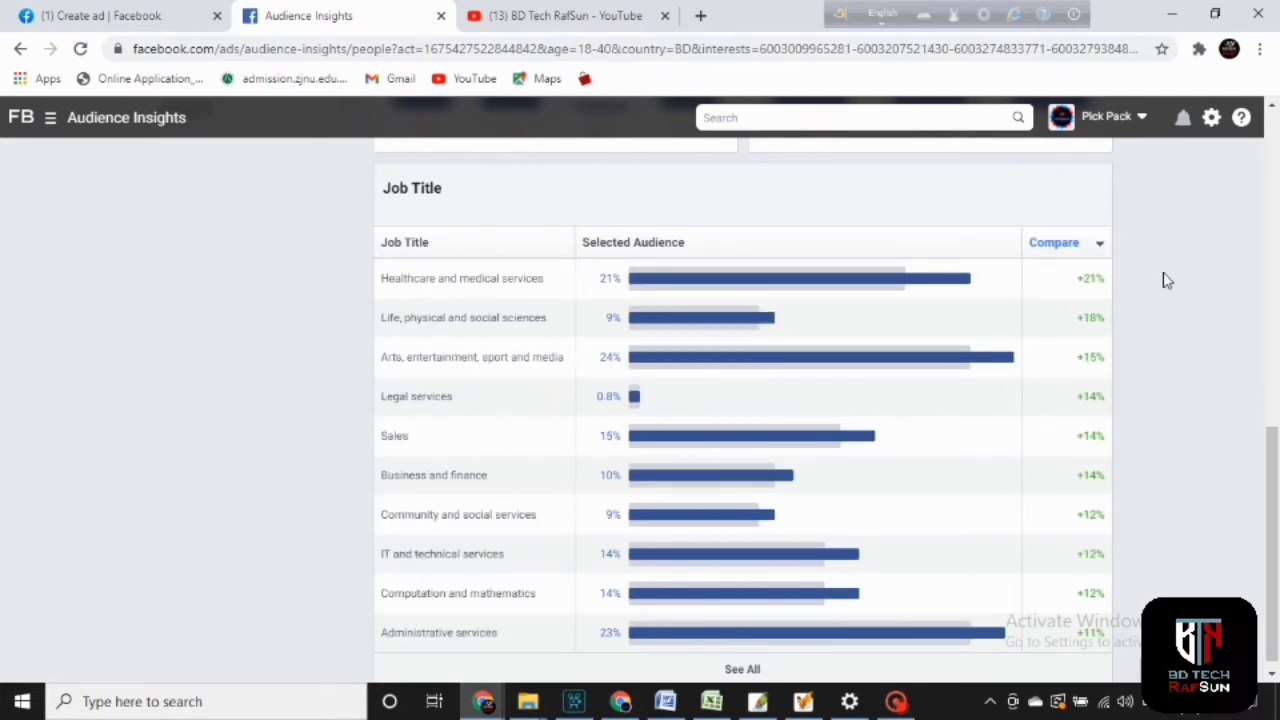
{"action": "left_click", "coordinate": [1100, 246]}
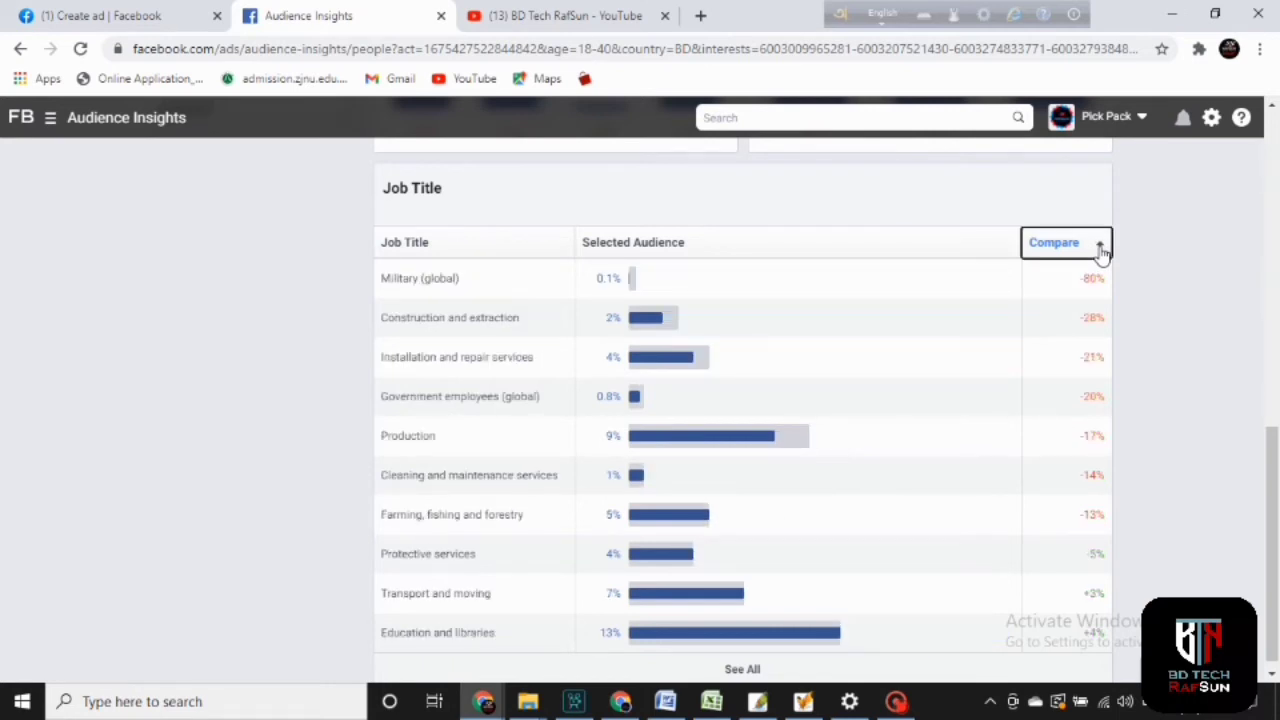
{"action": "left_click_drag", "start_coordinate": [1275, 463], "coordinate": [1278, 643]}
{"action": "mouse_move", "coordinate": [1272, 484]}
{"action": "left_mouse_down"}
{"action": "mouse_move", "coordinate": [1272, 420]}
{"action": "mouse_move", "coordinate": [1272, 486]}
{"action": "left_mouse_up"}
{"action": "left_click", "coordinate": [1099, 234]}
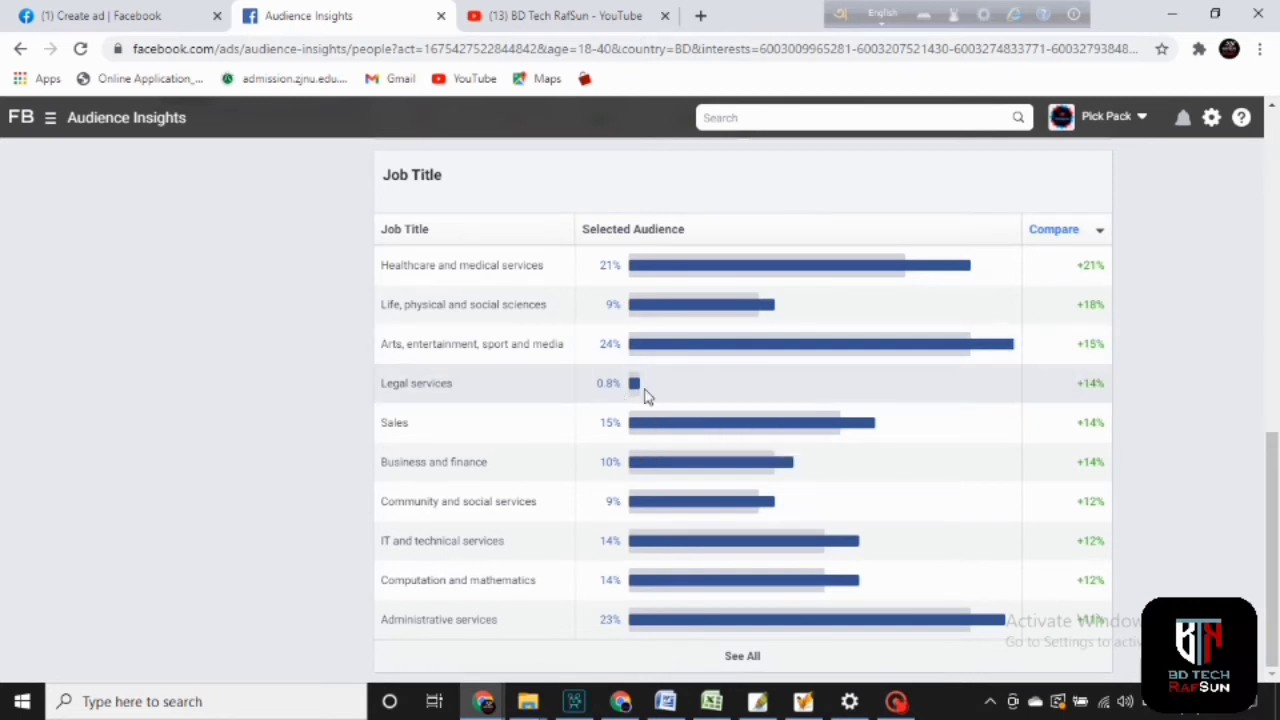
- Examine the selected-audience shares for Legal services, Sales, Computation and mathematics, and Administrative services in the Job Title table
{"action": "left_click_drag", "start_coordinate": [380, 383], "coordinate": [470, 388]}
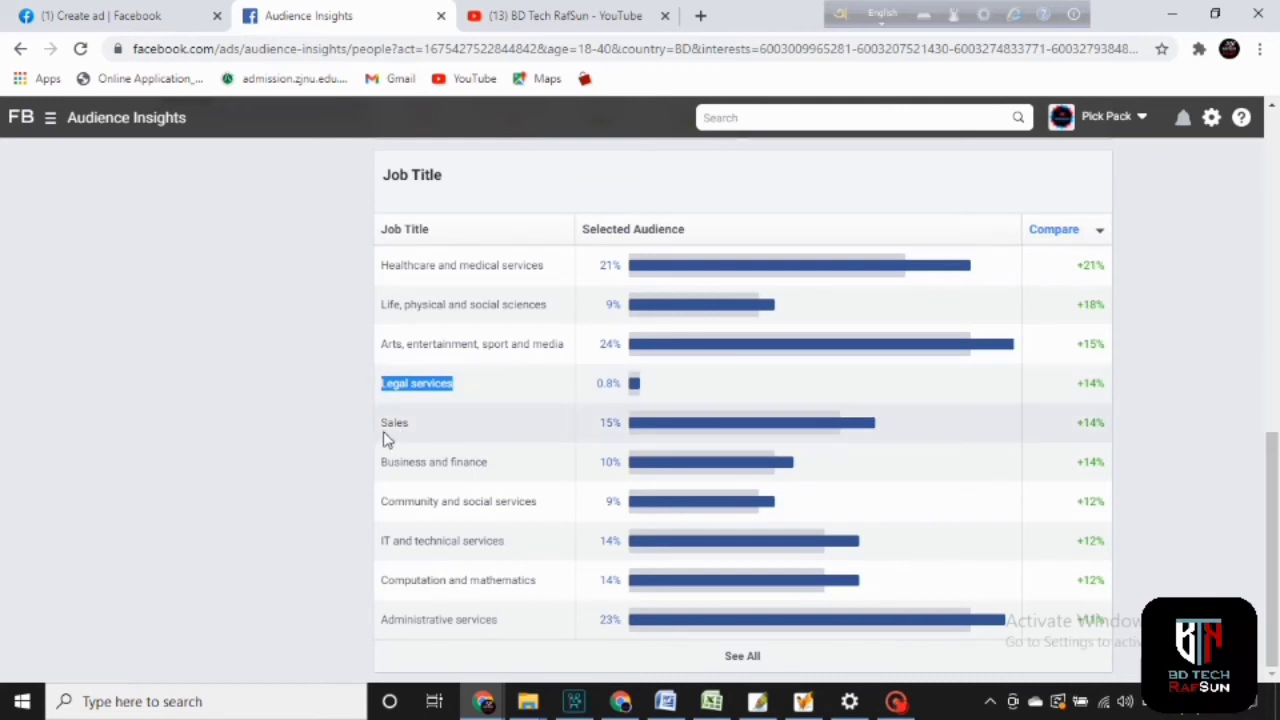
{"action": "double_click", "coordinate": [610, 422]}
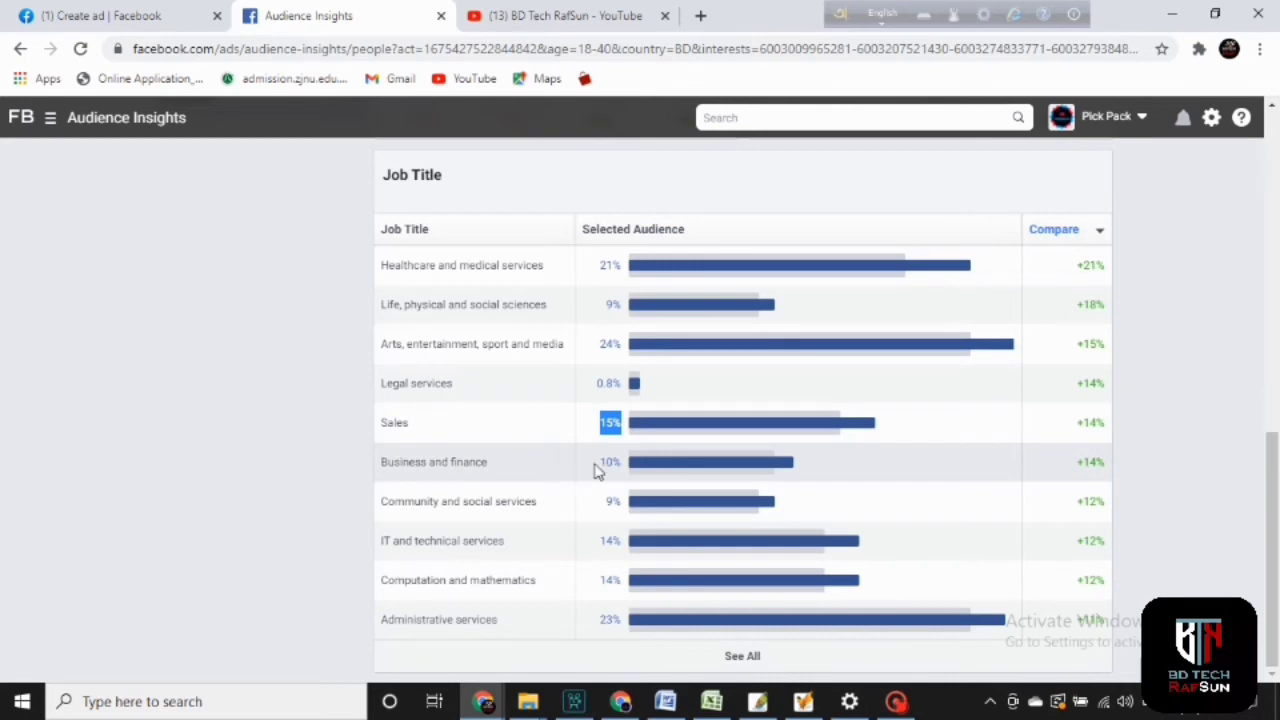
{"action": "left_click", "coordinate": [505, 466]}
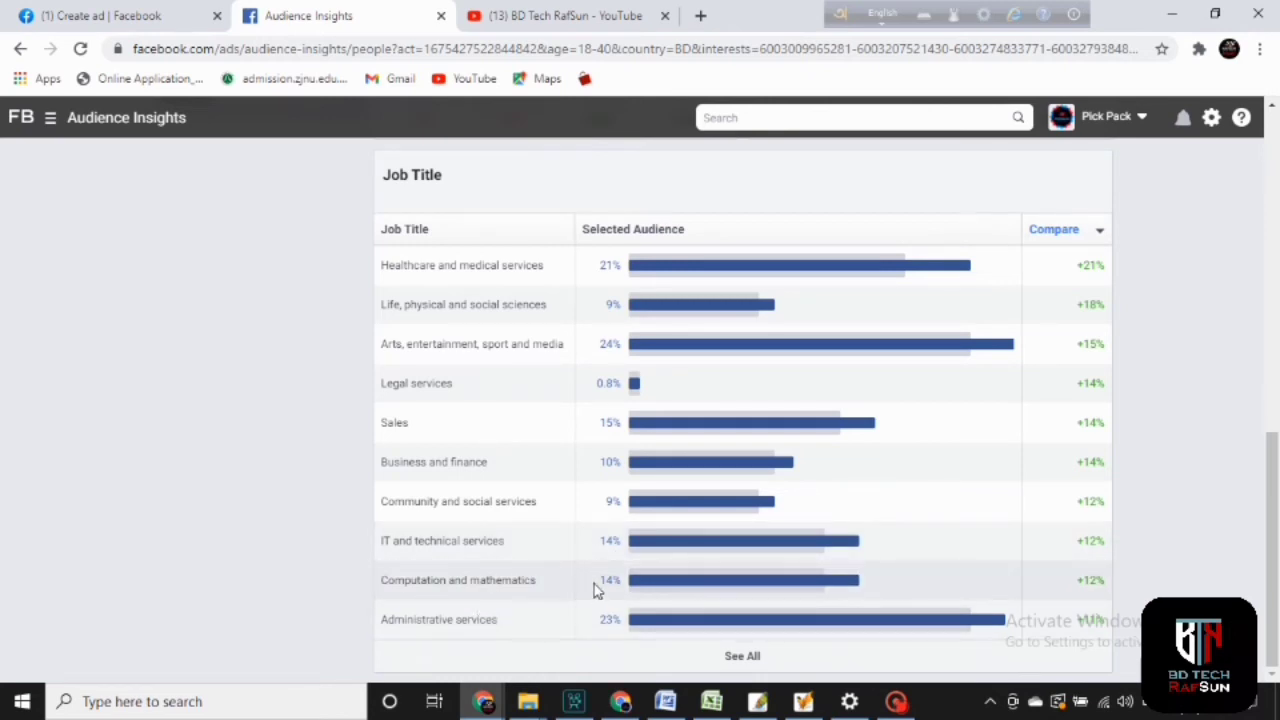
{"action": "left_click_drag", "start_coordinate": [594, 581], "coordinate": [613, 581]}
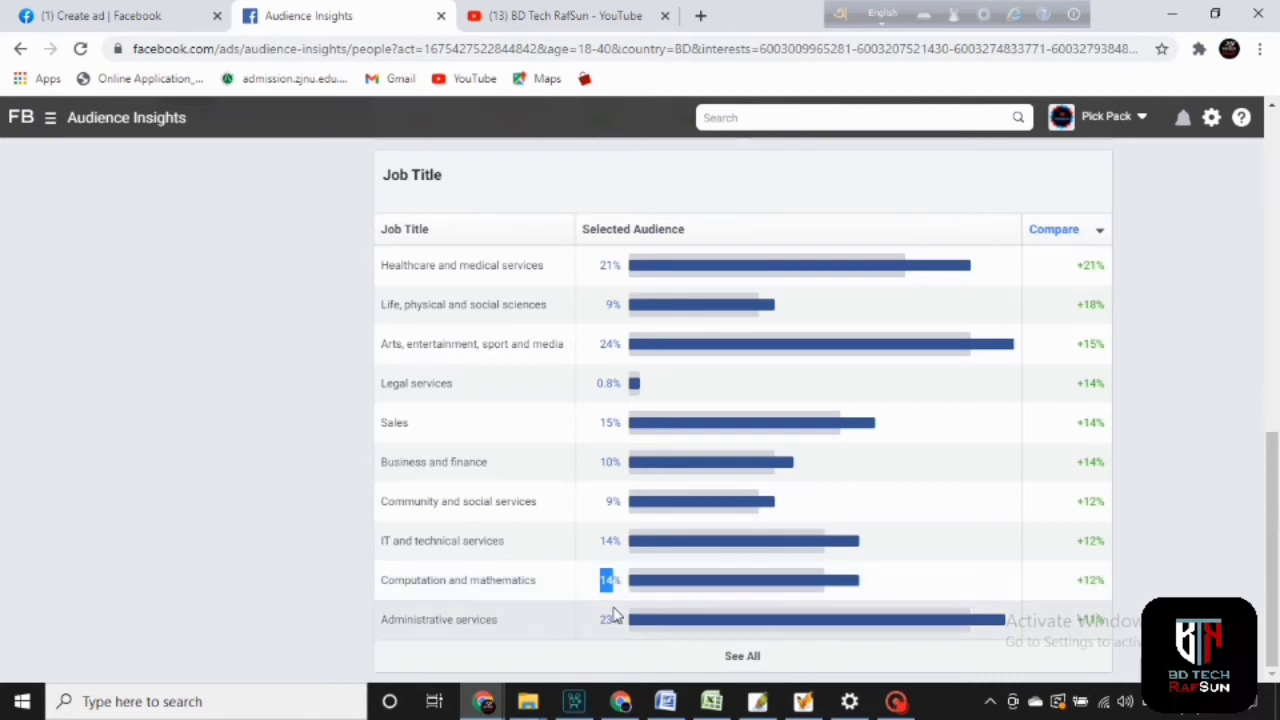
{"action": "left_click_drag", "start_coordinate": [598, 624], "coordinate": [622, 624]}
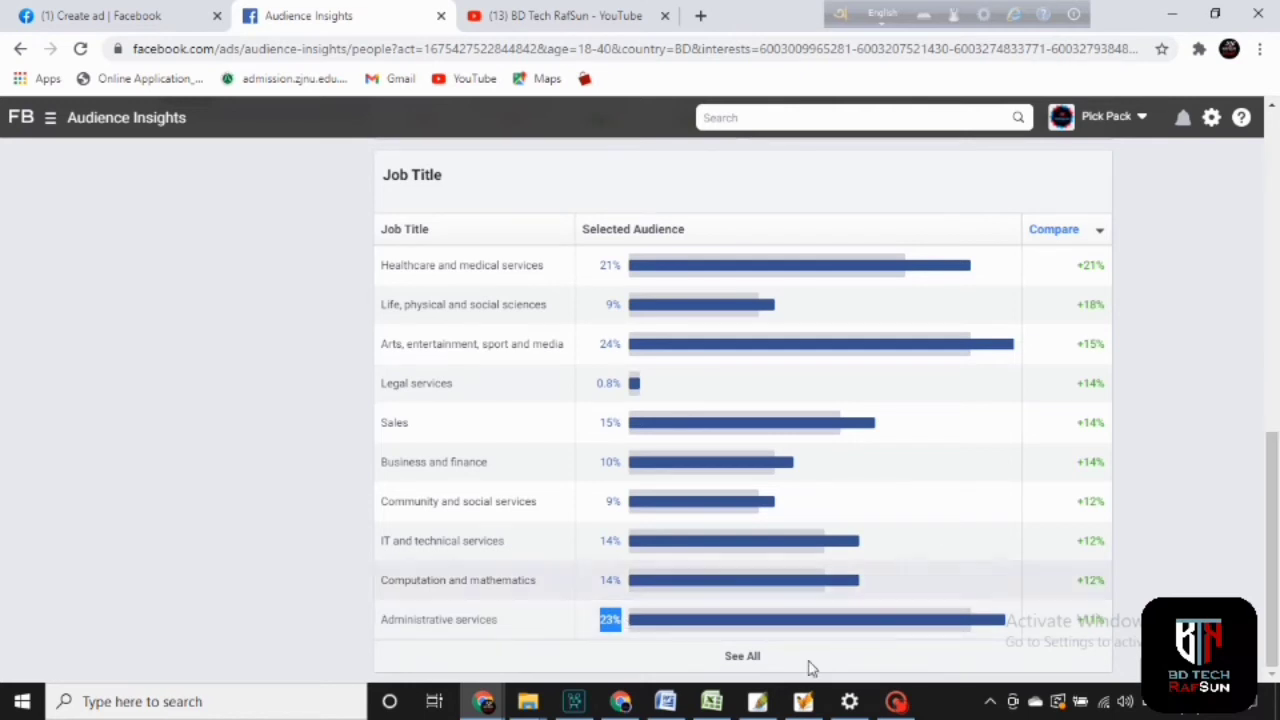
- Show all rows of the Job Title table and examine the additional job categories from Food and restaurants down to Military
{"action": "left_click", "coordinate": [756, 663]}
{"action": "scroll", "coordinate": [758, 650], "scroll_direction": "down", "scroll_amount": 3}
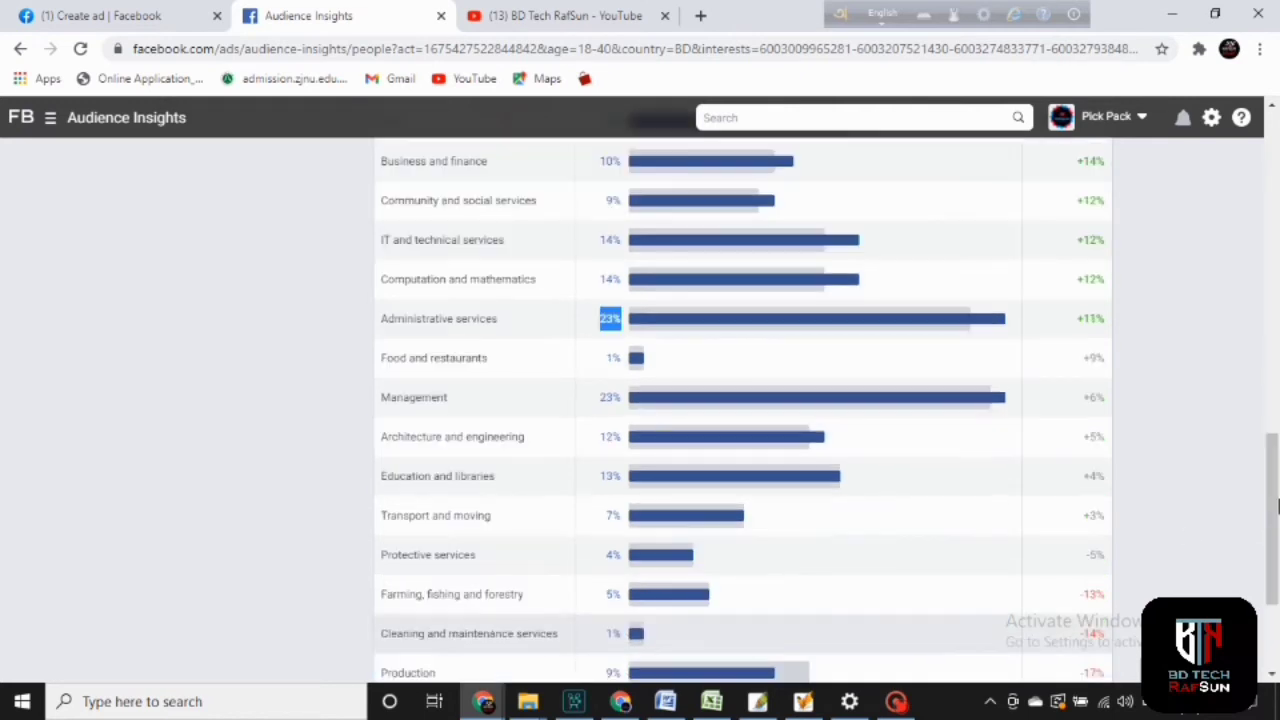
{"action": "left_click_drag", "start_coordinate": [1276, 499], "coordinate": [1276, 568]}
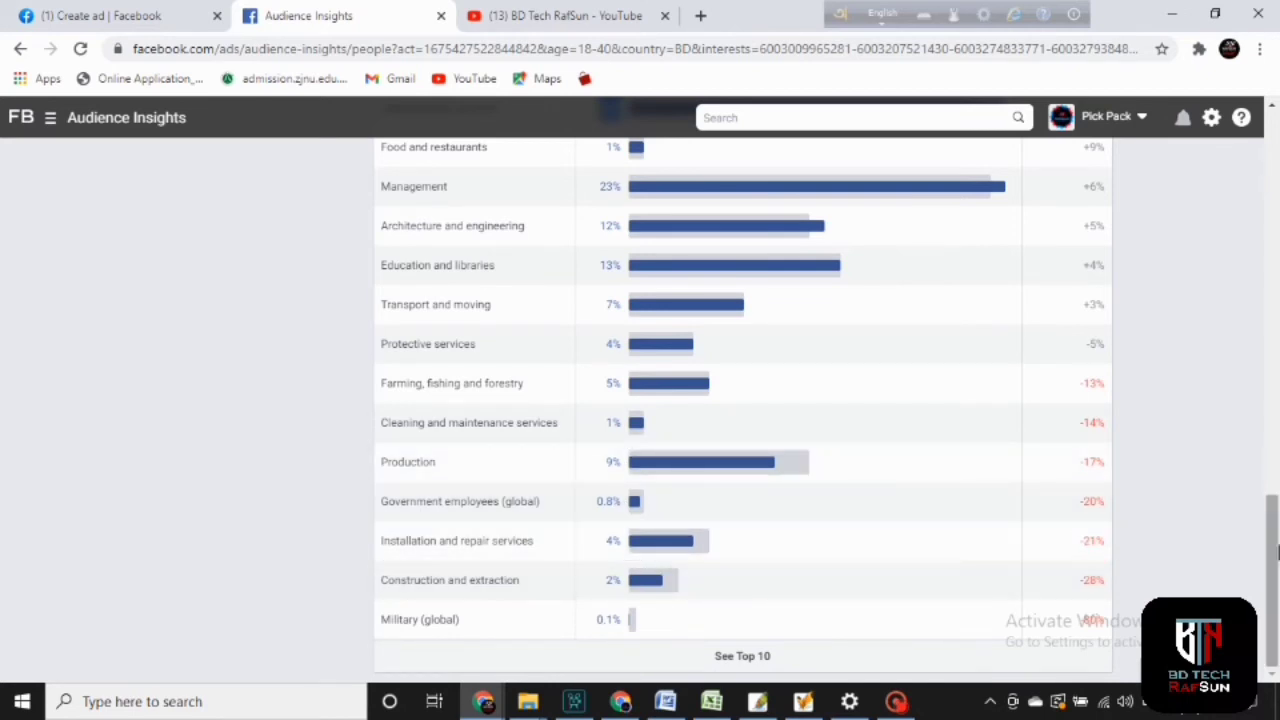
{"action": "scroll", "coordinate": [1272, 508], "scroll_direction": "up", "scroll_amount": 1}
{"action": "left_click_drag", "start_coordinate": [1272, 508], "coordinate": [1276, 490]}
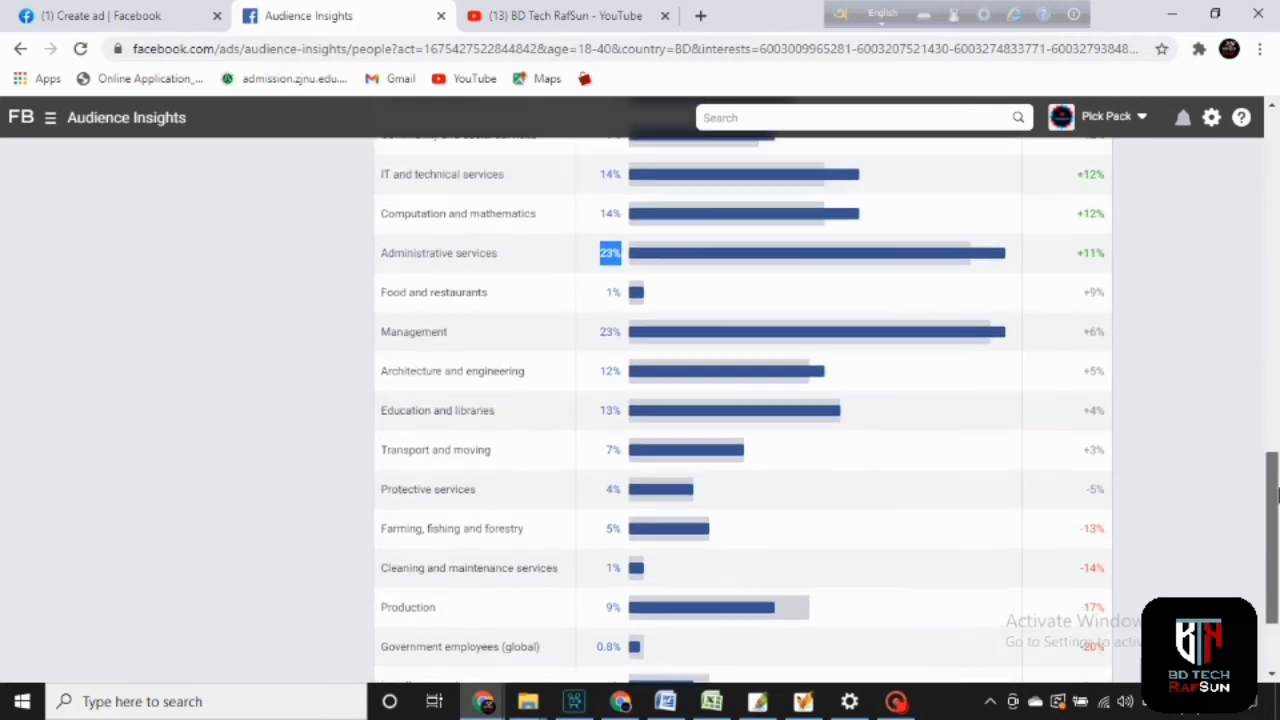
{"action": "mouse_move", "coordinate": [652, 338]}
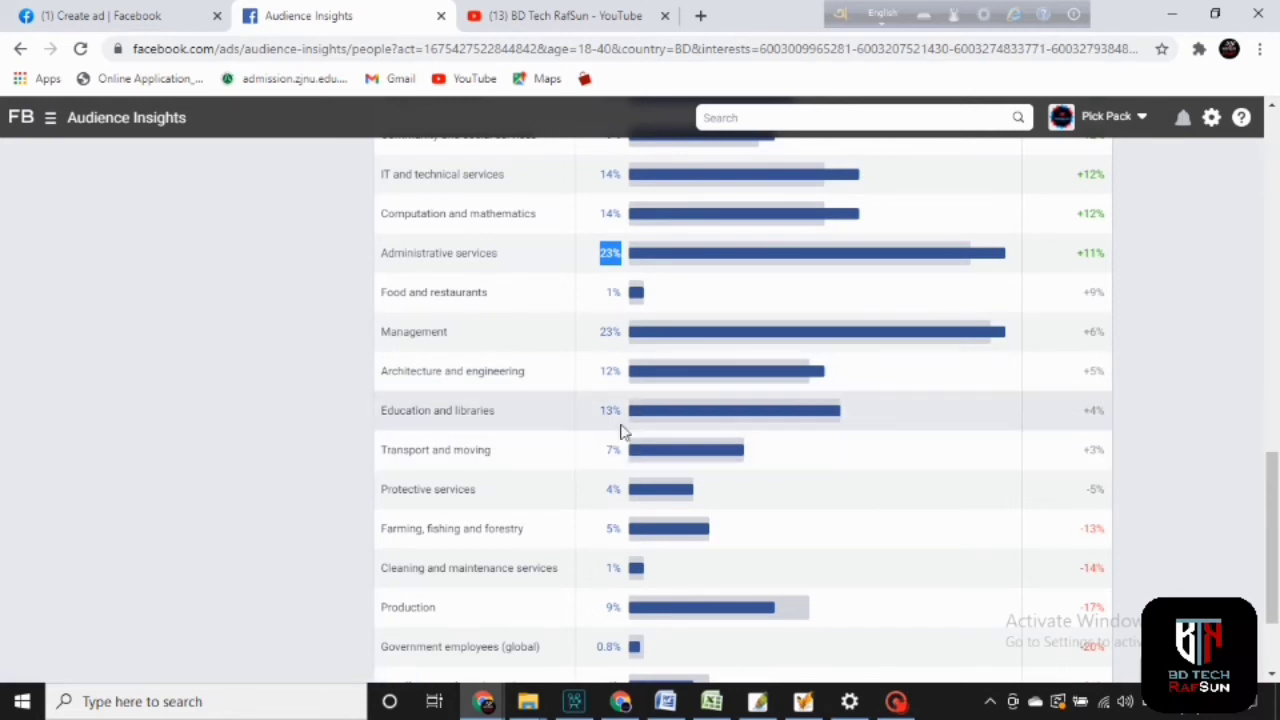
{"action": "mouse_move", "coordinate": [628, 430]}
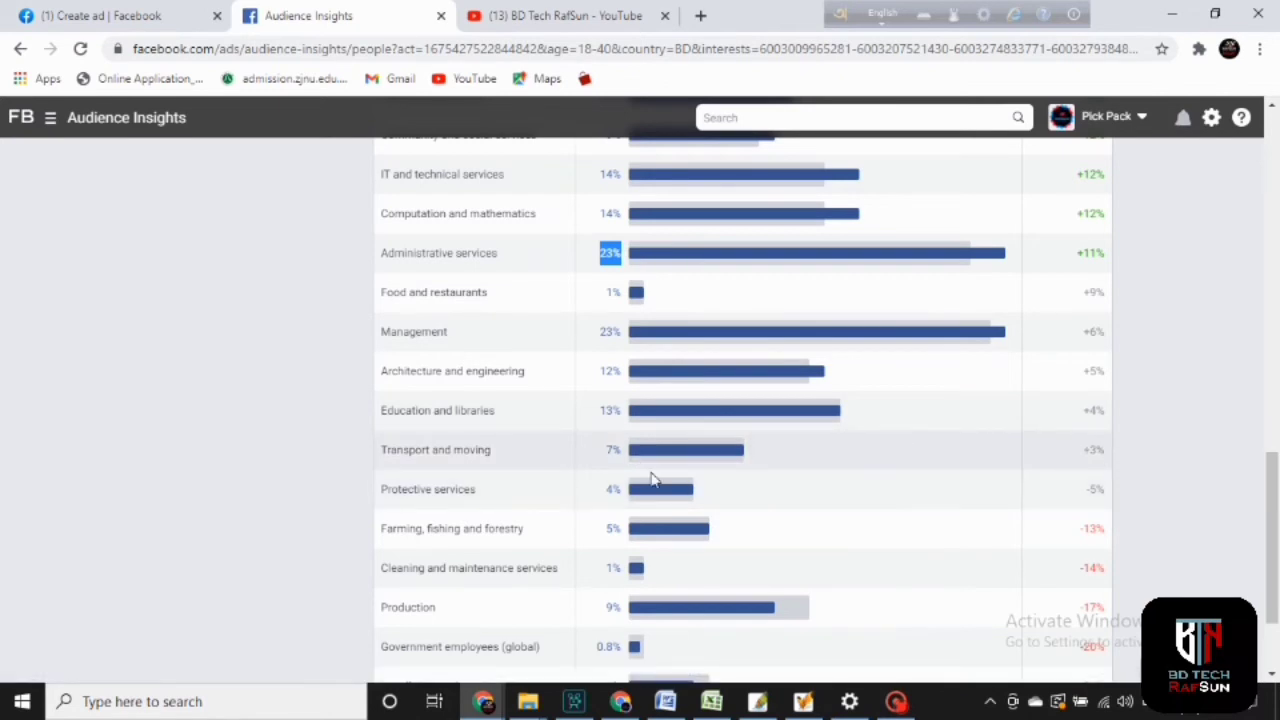
- Restrict the audience to men and examine their age groups in the Age and Gender chart
{"action": "left_click_drag", "start_coordinate": [1275, 592], "coordinate": [1276, 230]}
{"action": "scroll", "coordinate": [1276, 608], "scroll_direction": "down", "scroll_amount": 1}
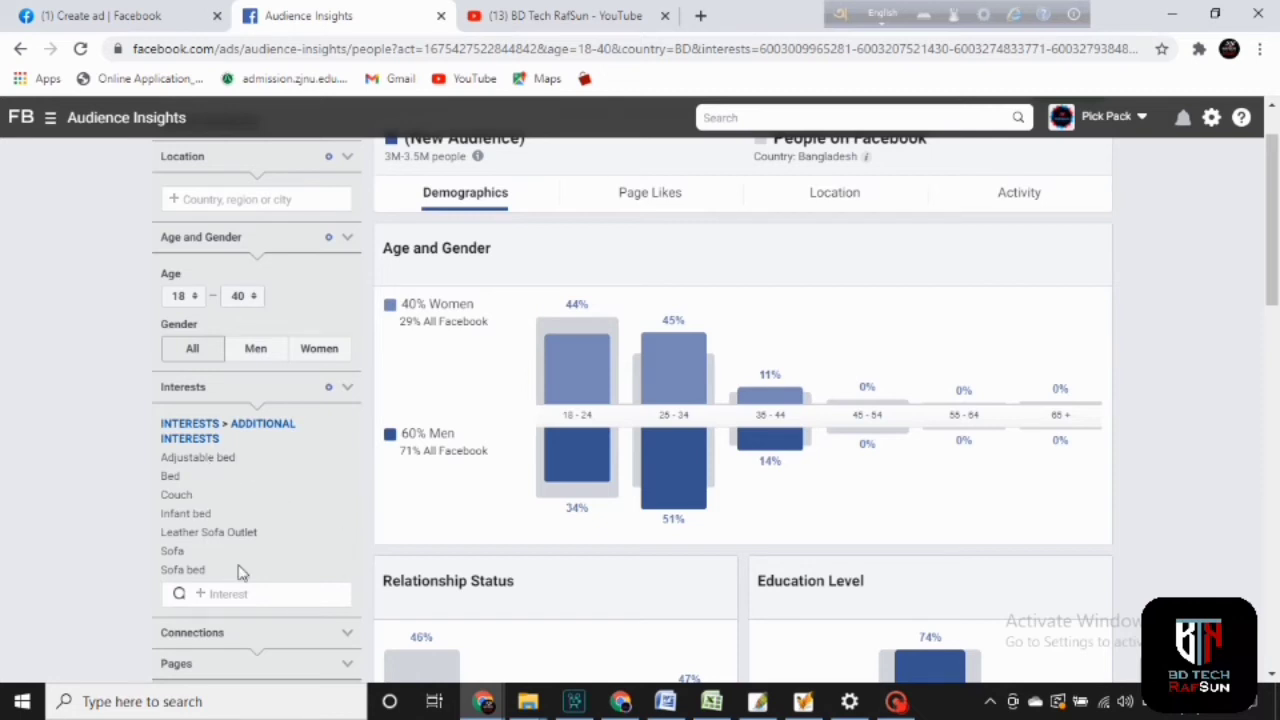
{"action": "mouse_move", "coordinate": [1275, 238]}
{"action": "left_mouse_down"}
{"action": "mouse_move", "coordinate": [1275, 215]}
{"action": "mouse_move", "coordinate": [1275, 235]}
{"action": "left_mouse_up"}
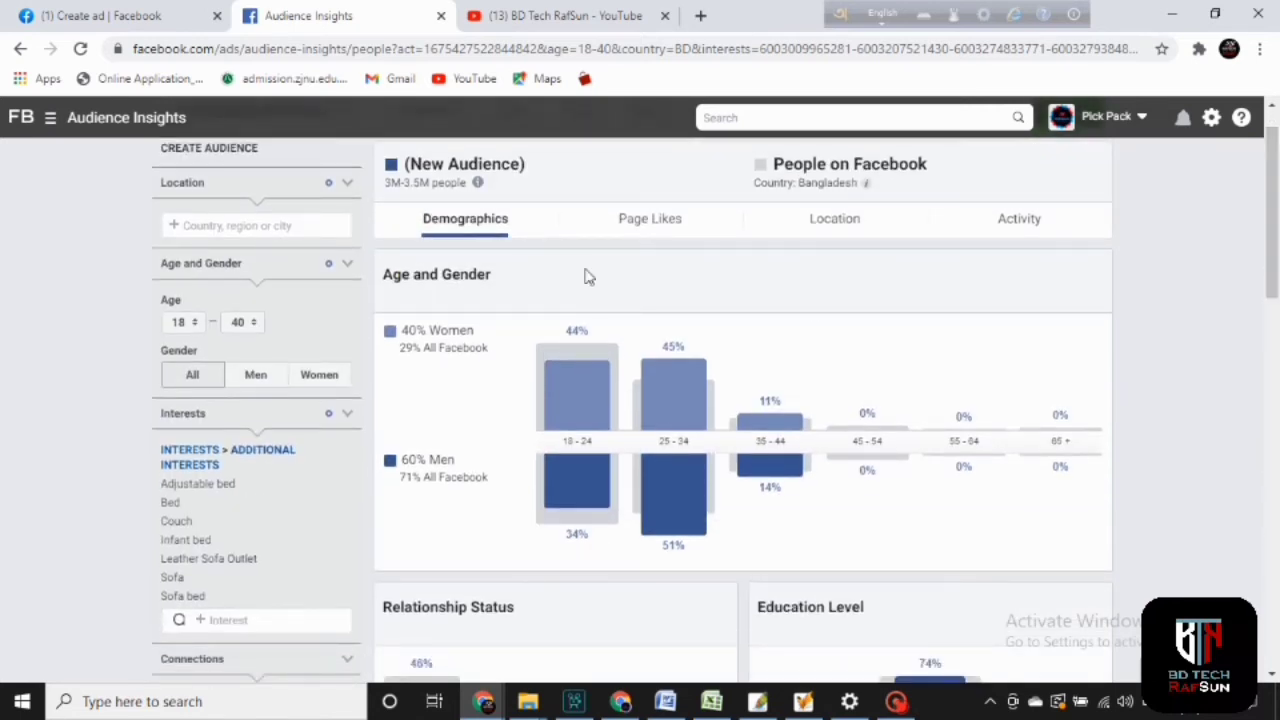
{"action": "left_click", "coordinate": [255, 377]}
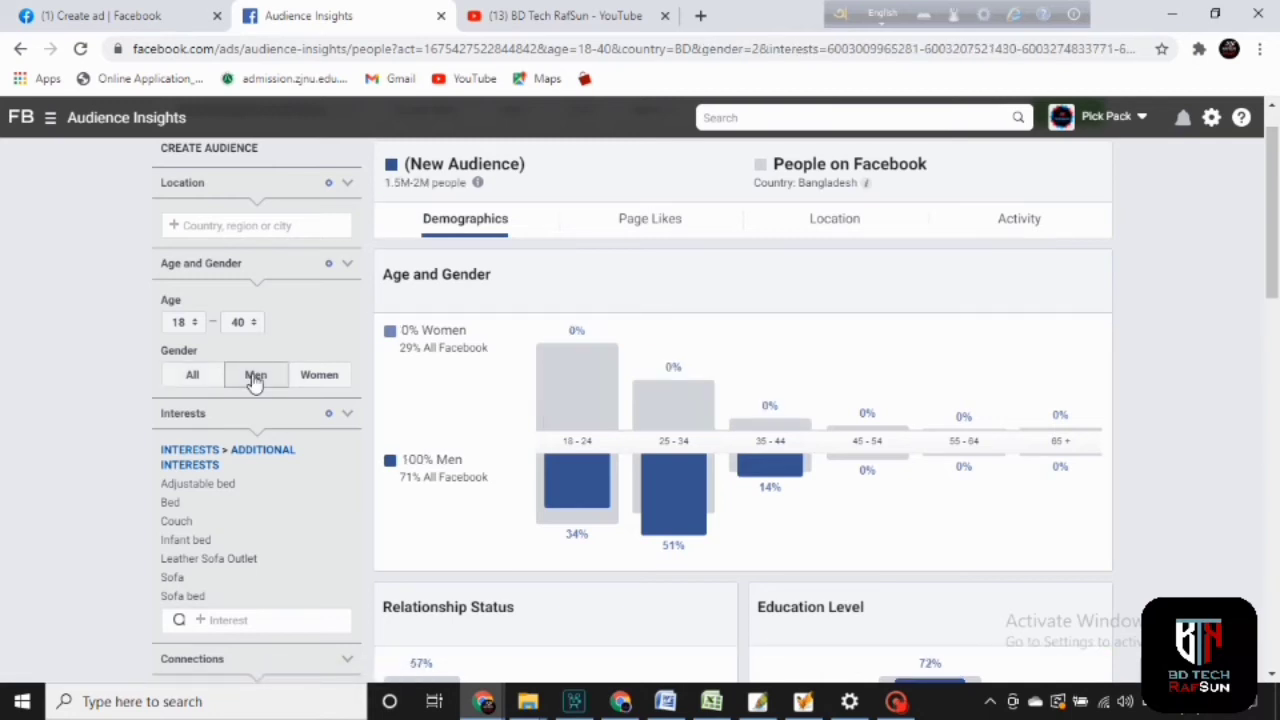
{"action": "mouse_move", "coordinate": [613, 487]}
- Target men aged 18–24 from the Age and Gender chart, switch the gender filter to All and back to Men, and examine the chart
{"action": "left_click_drag", "start_coordinate": [400, 477], "coordinate": [595, 546]}
{"action": "left_click", "coordinate": [597, 542]}
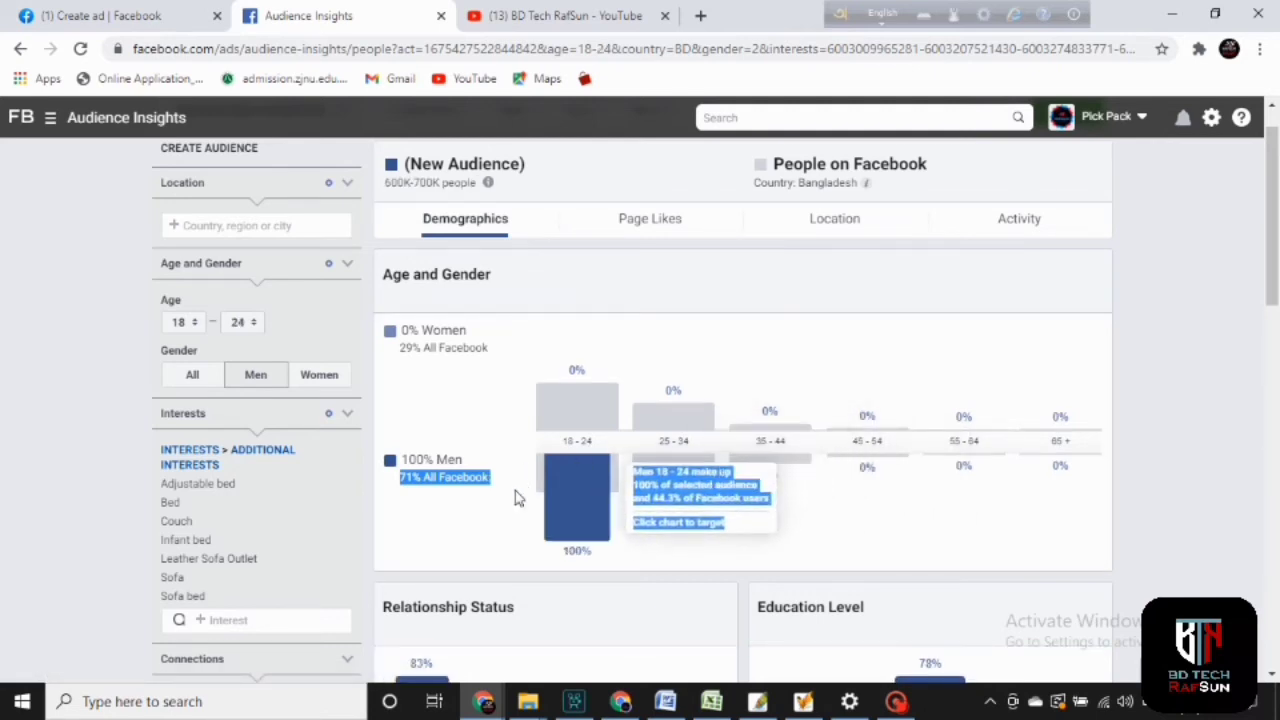
{"action": "mouse_move", "coordinate": [580, 488]}
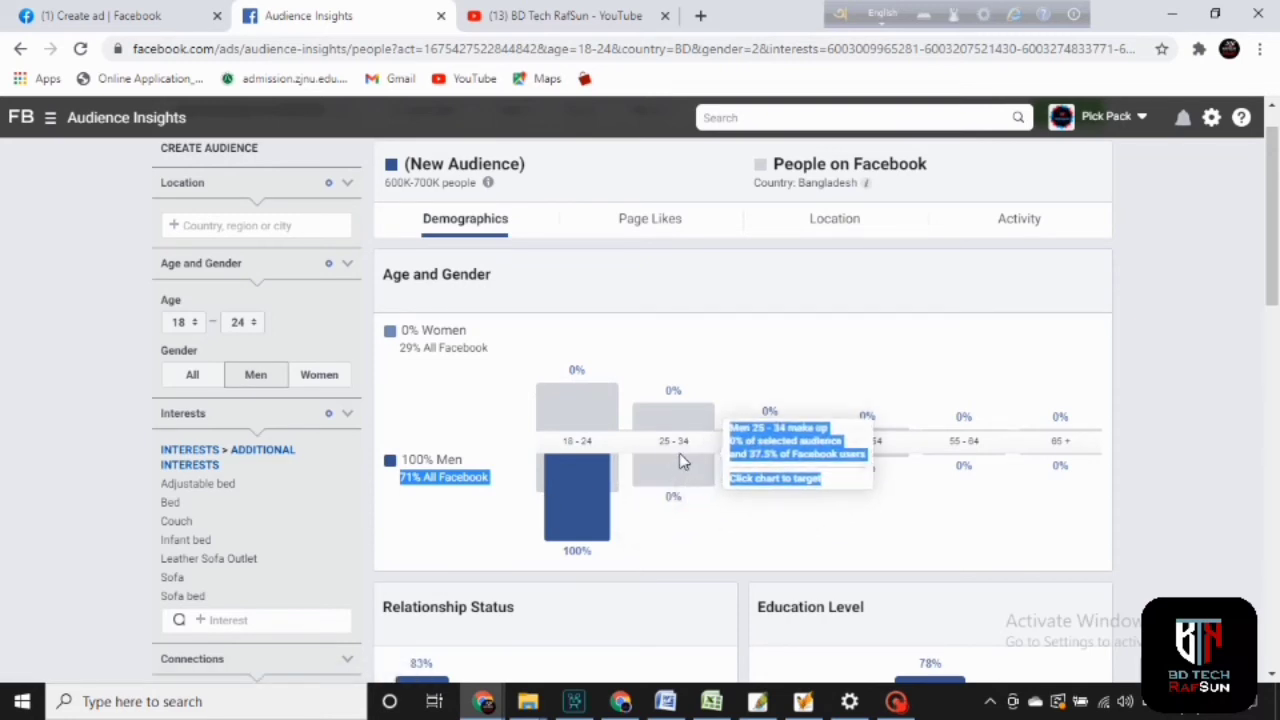
{"action": "left_click", "coordinate": [528, 497]}
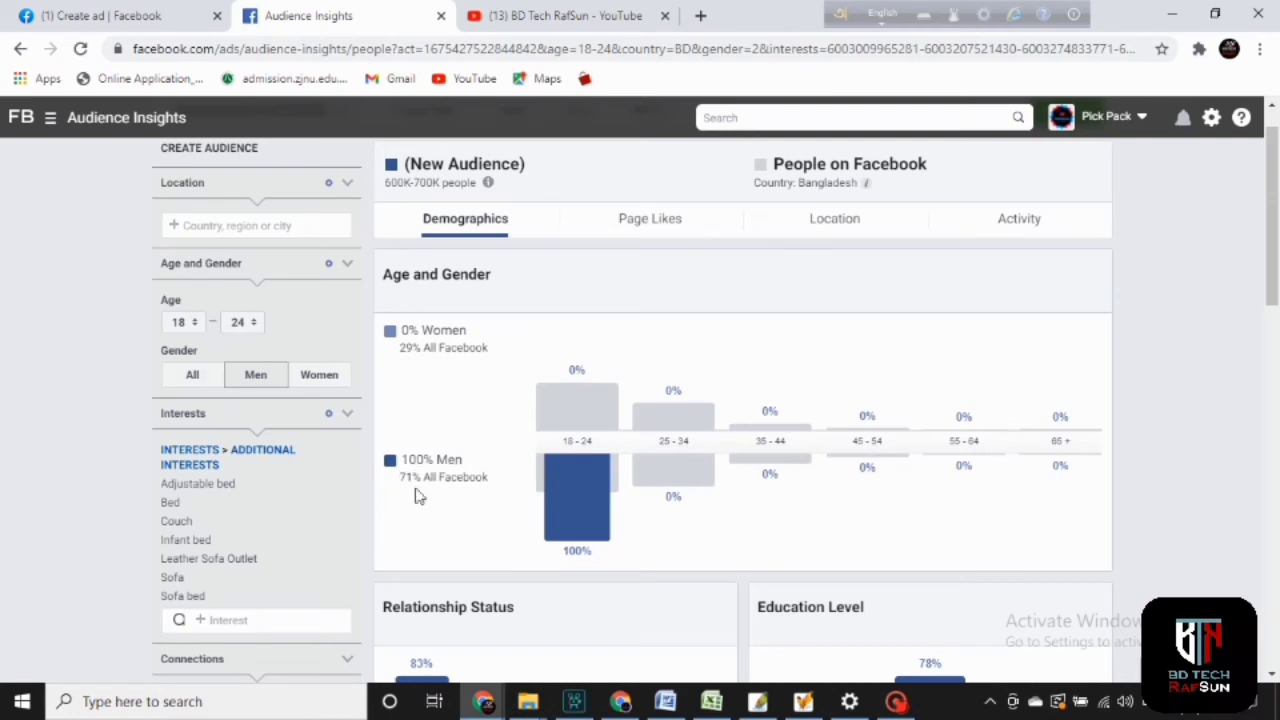
{"action": "left_click", "coordinate": [192, 374]}
{"action": "left_click", "coordinate": [251, 377]}
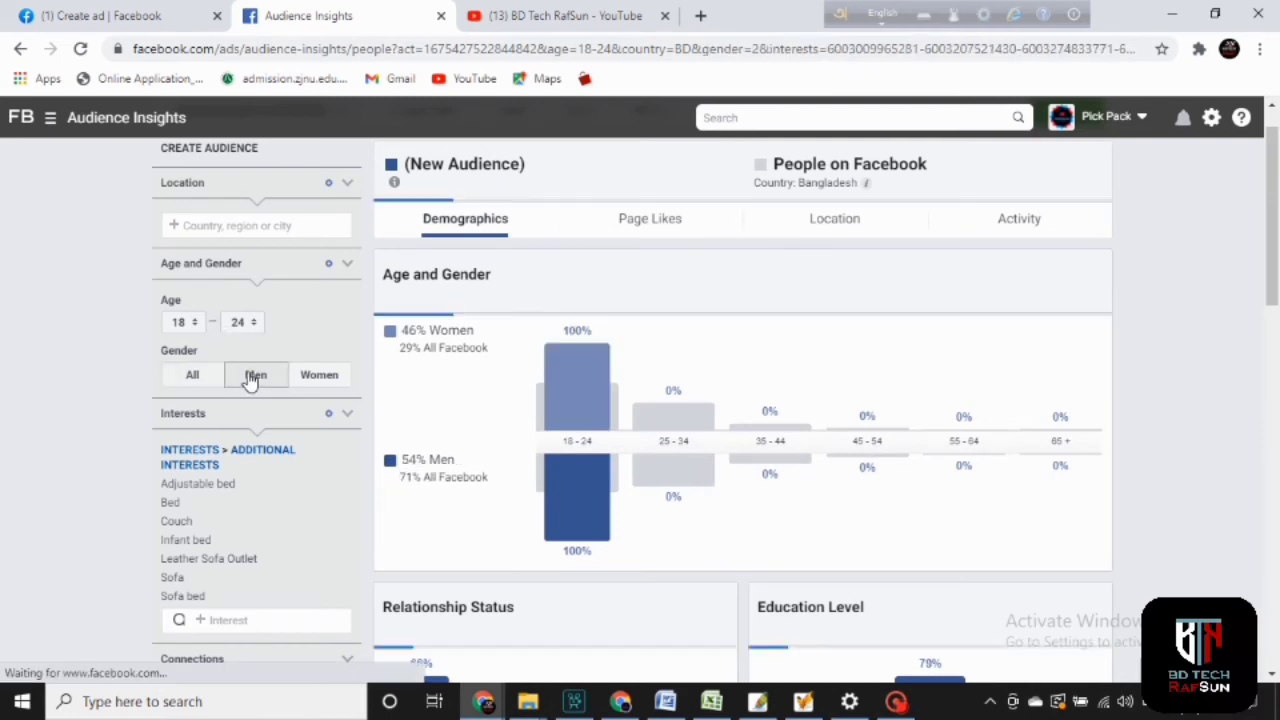
{"action": "mouse_move", "coordinate": [688, 465]}
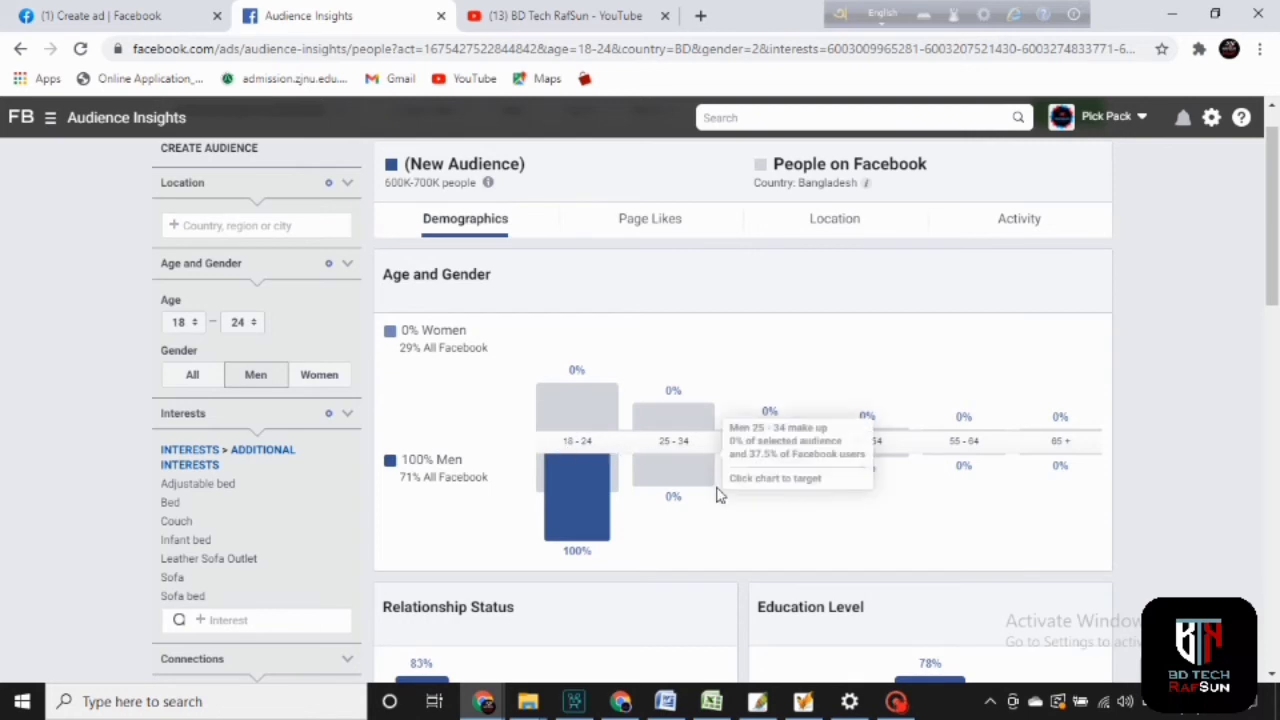
{"action": "mouse_move", "coordinate": [586, 512]}
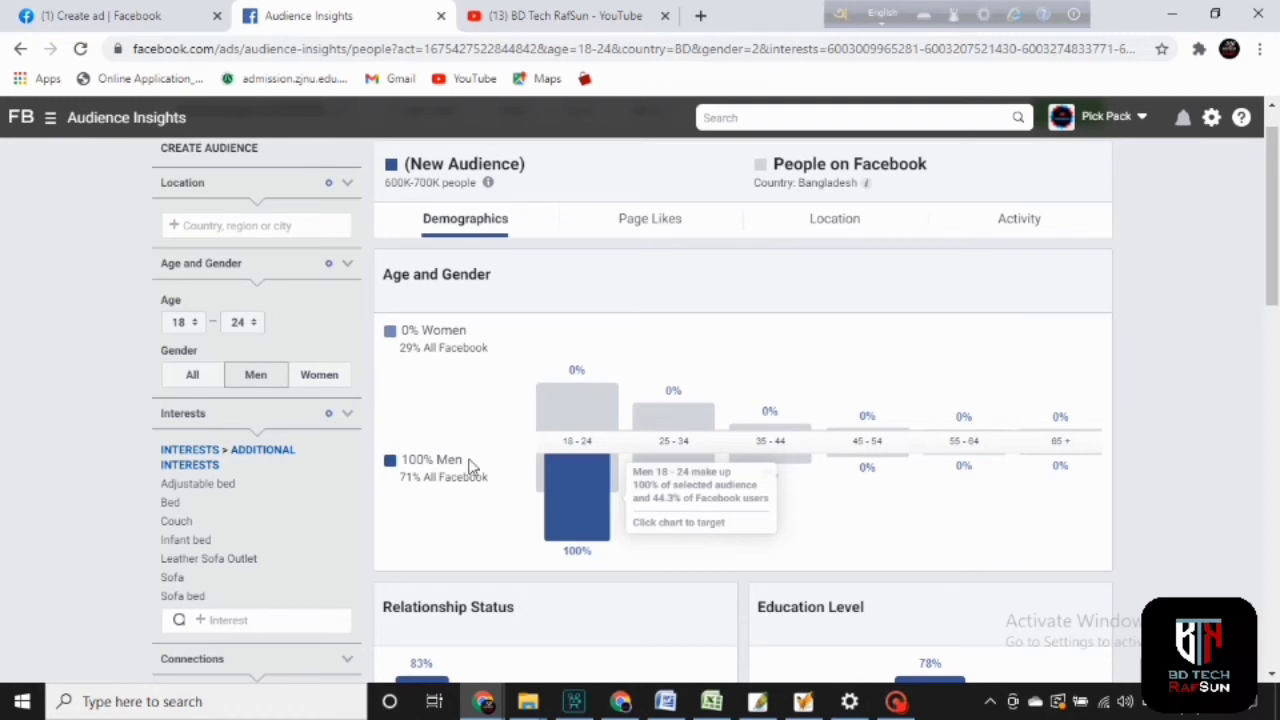
- Set the audience's maximum age to 40
{"action": "left_click", "coordinate": [243, 324]}
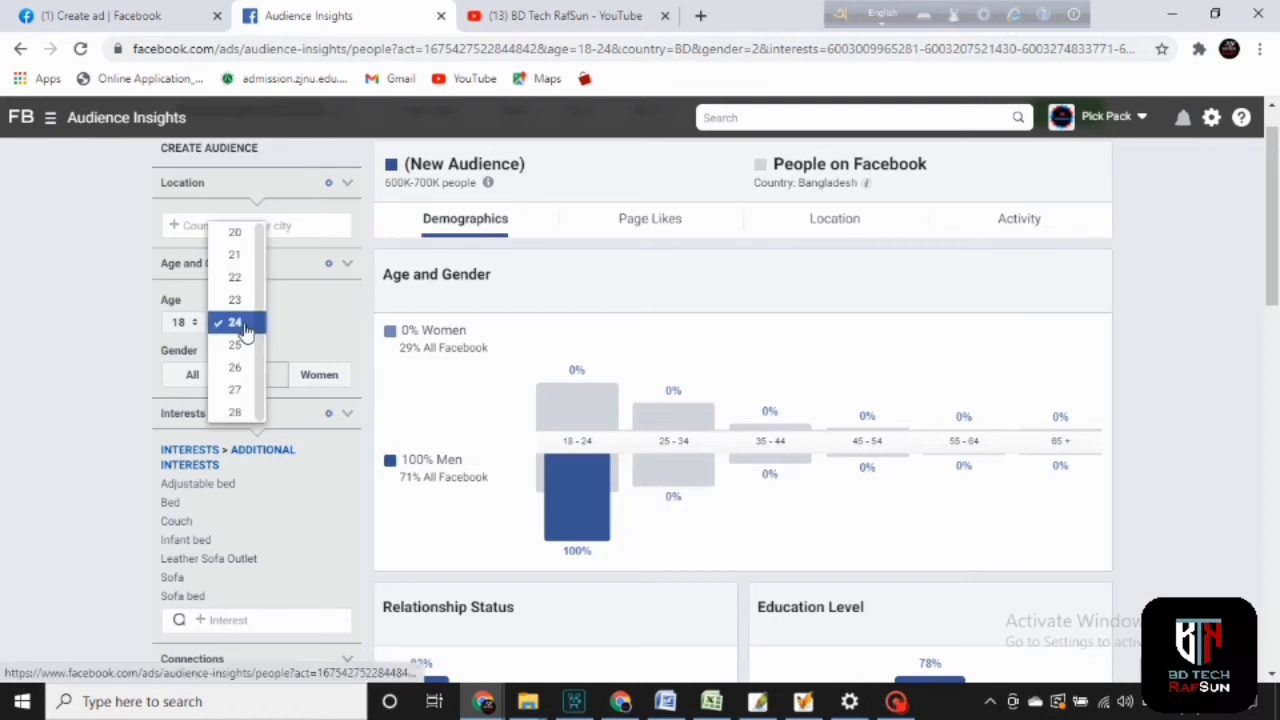
{"action": "scroll", "coordinate": [250, 400], "scroll_direction": "down", "scroll_amount": 3}
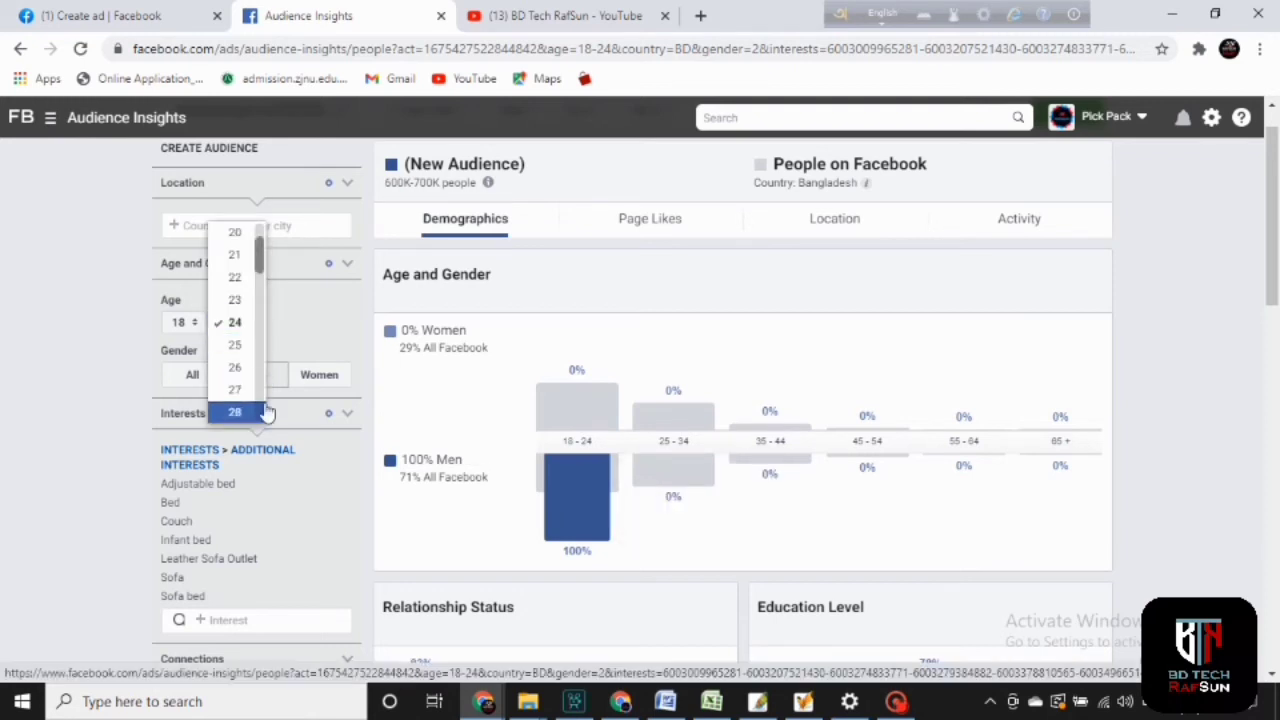
{"action": "scroll", "coordinate": [250, 415], "scroll_direction": "down", "scroll_amount": 3}
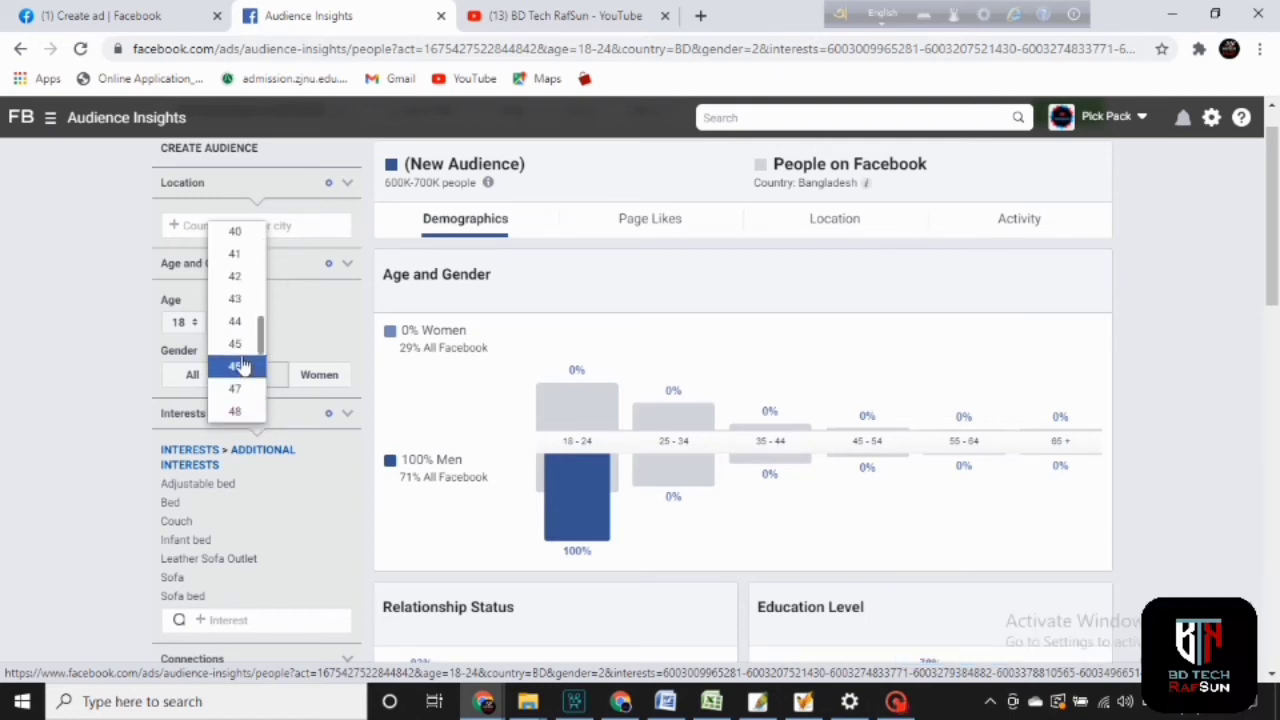
{"action": "left_click", "coordinate": [234, 236]}
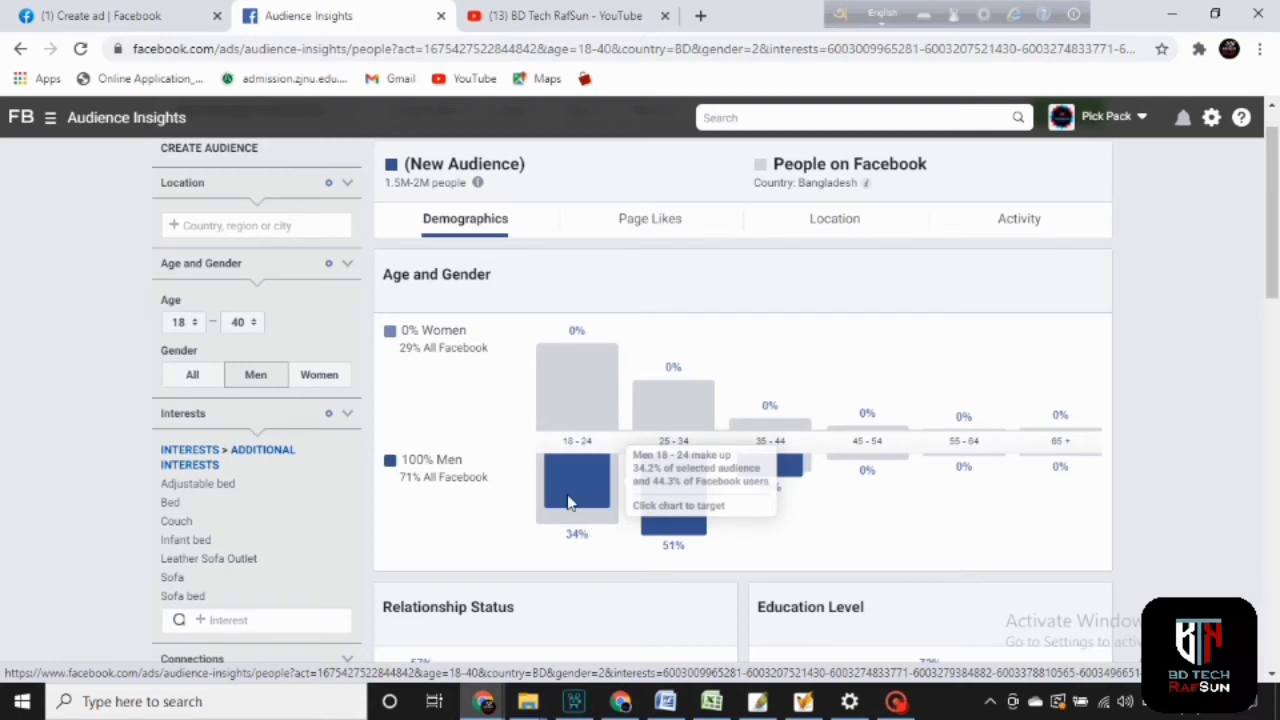
- Restrict the audience to women and examine their age groups in the Age and Gender chart
{"action": "left_click", "coordinate": [320, 376]}
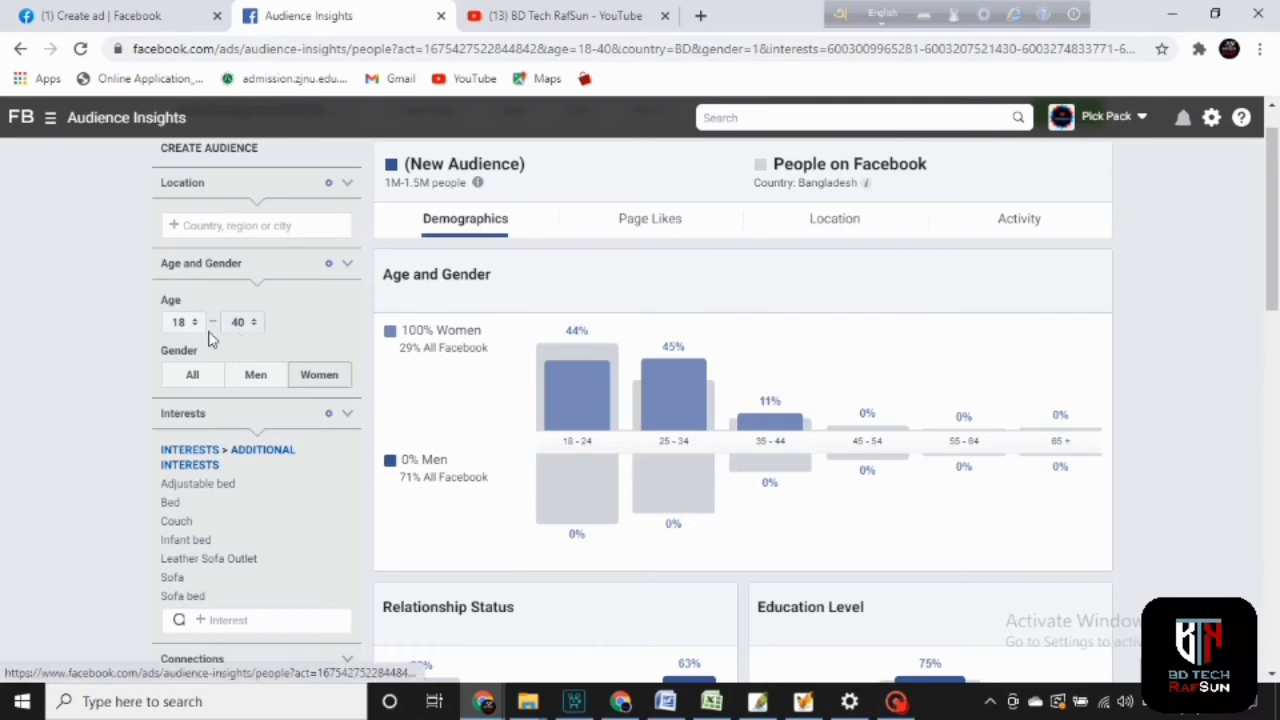
{"action": "mouse_move", "coordinate": [715, 428]}
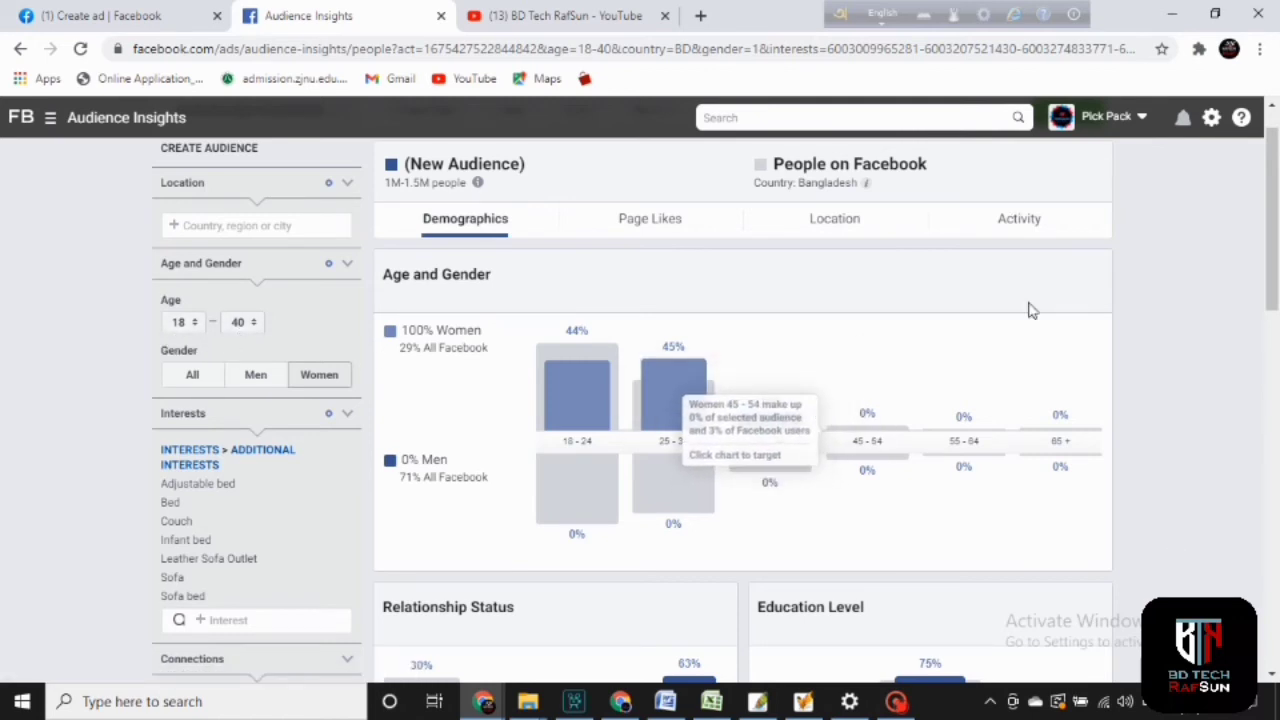
{"action": "mouse_move", "coordinate": [797, 464]}
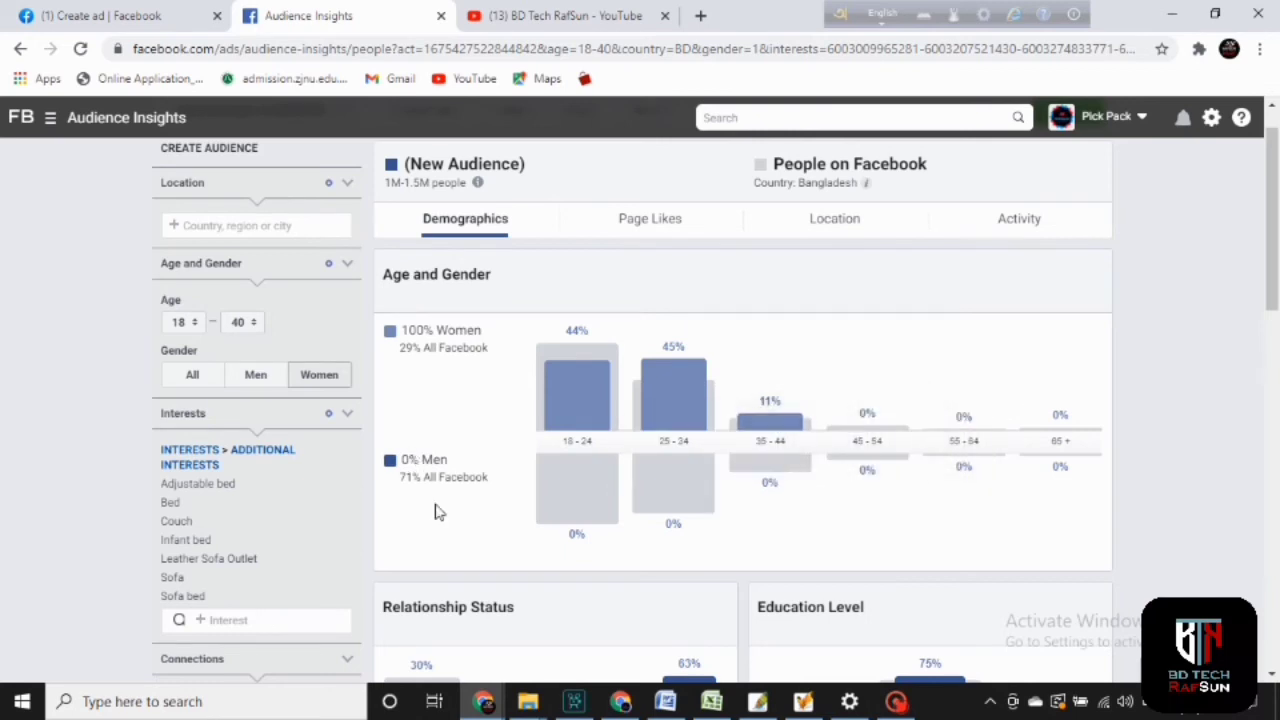
- Set the gender filter back to All and open the audience's Page Likes insights
{"action": "left_click", "coordinate": [198, 375]}
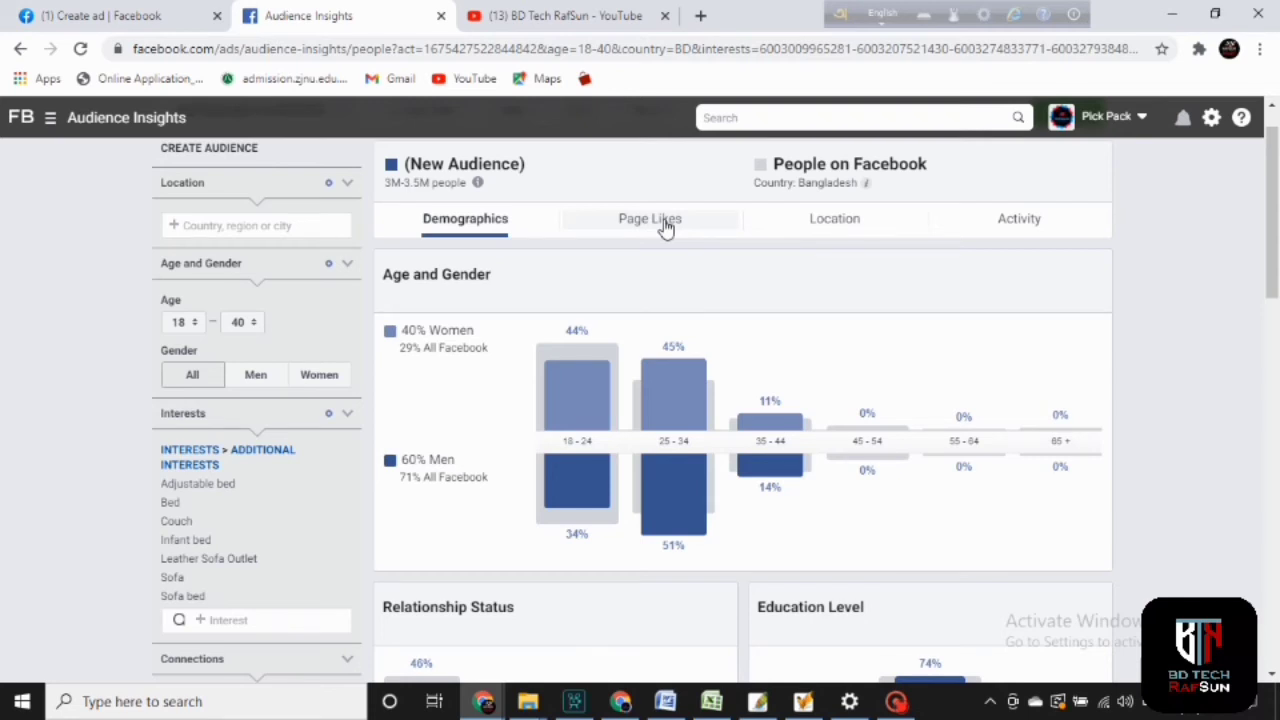
{"action": "left_click", "coordinate": [665, 228]}
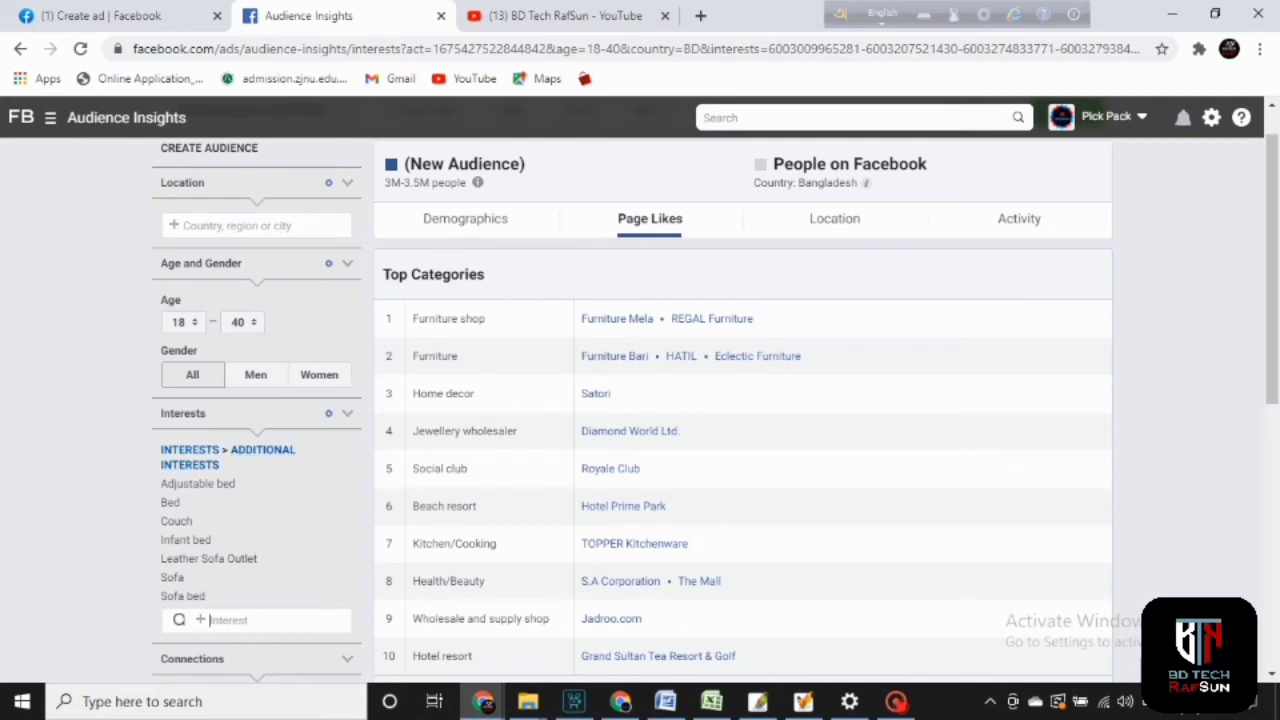
- Search the interests for "electric furnitur" and clear the search entry
{"action": "left_click", "coordinate": [230, 620]}
{"action": "type", "text": "elec"}
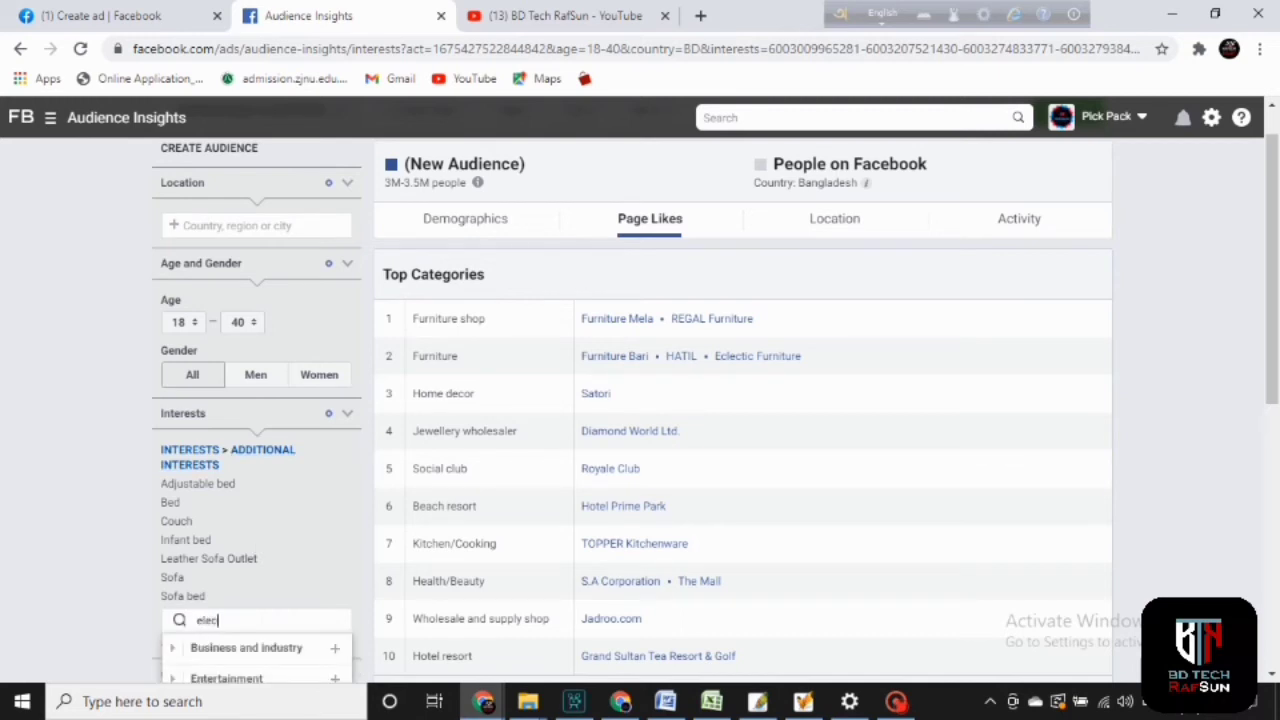
{"action": "type", "text": "tric f"}
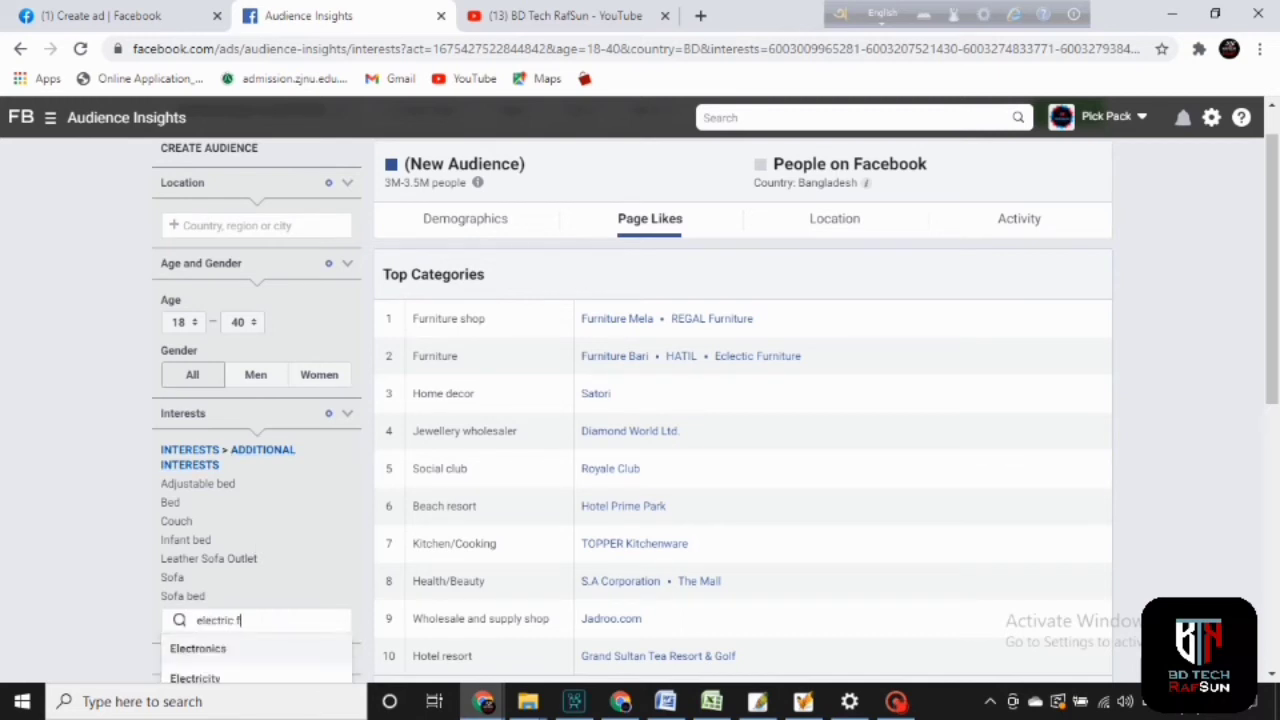
{"action": "type", "text": "urnitur"}
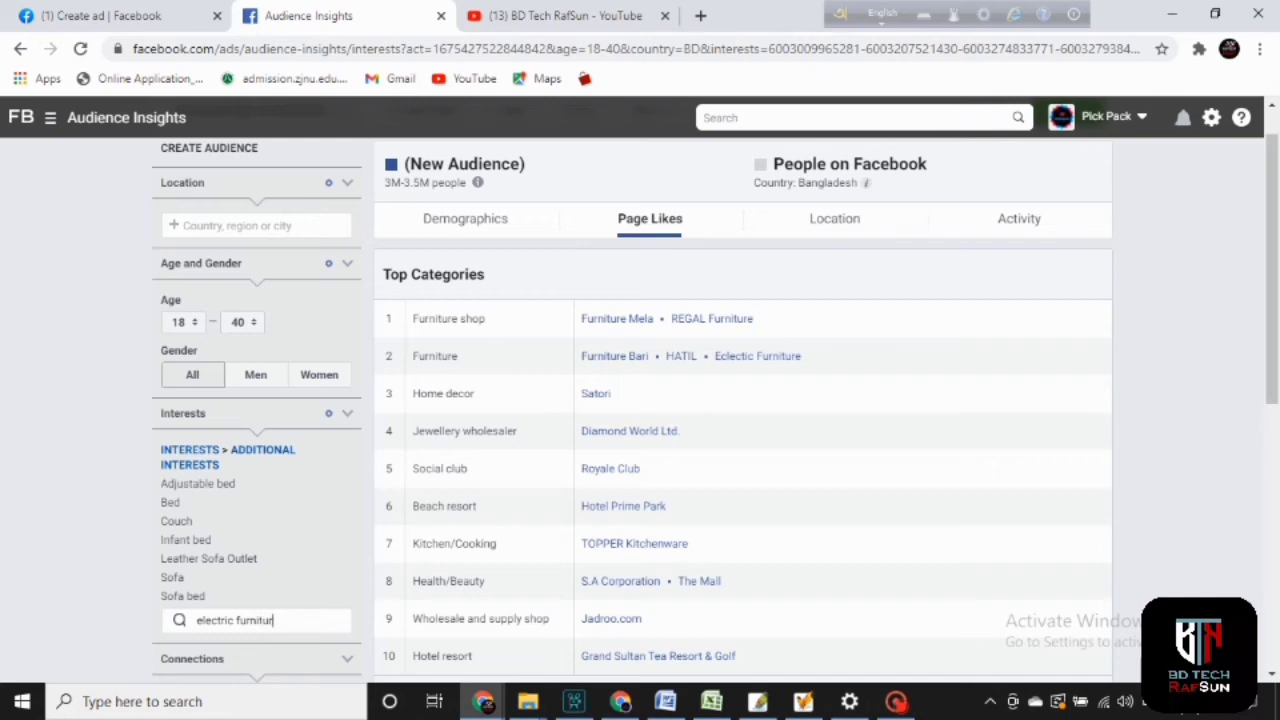
{"action": "key", "text": "BackSpace"}
{"action": "key", "text": "BackSpace"}
{"action": "key", "text": "BackSpace"}
{"action": "key", "text": "BackSpace"}
{"action": "key", "text": "BackSpace"}
{"action": "key", "text": "BackSpace"}
{"action": "key", "text": "BackSpace"}
{"action": "key", "text": "BackSpace"}
{"action": "key", "text": "BackSpace"}
{"action": "key", "text": "BackSpace"}
{"action": "key", "text": "BackSpace"}
{"action": "key", "text": "BackSpace"}
{"action": "key", "text": "BackSpace"}
{"action": "key", "text": "BackSpace"}
{"action": "key", "text": "BackSpace"}
{"action": "key", "text": "BackSpace"}
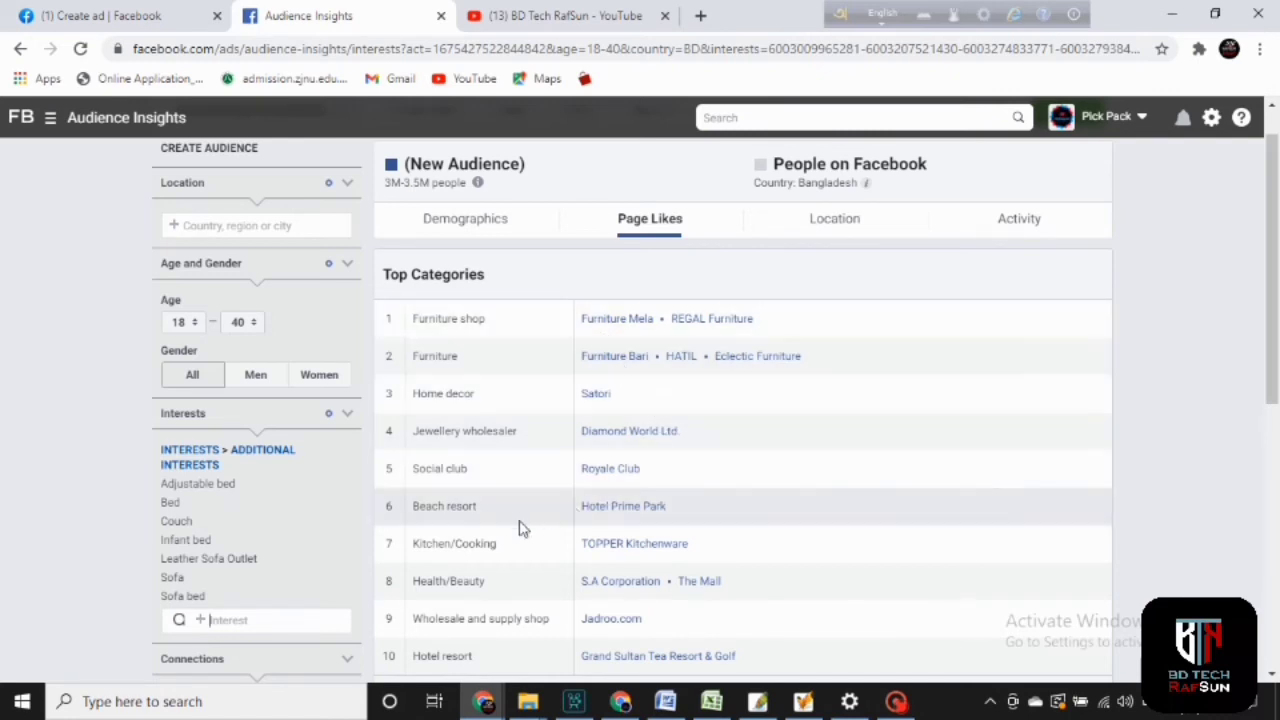
- Examine the Page Likes table's pages with their relevance, audience, Facebook and affinity columns, from Furniture Bari to TOPPER Kitchenware
{"action": "left_click_drag", "start_coordinate": [1275, 311], "coordinate": [1277, 480]}
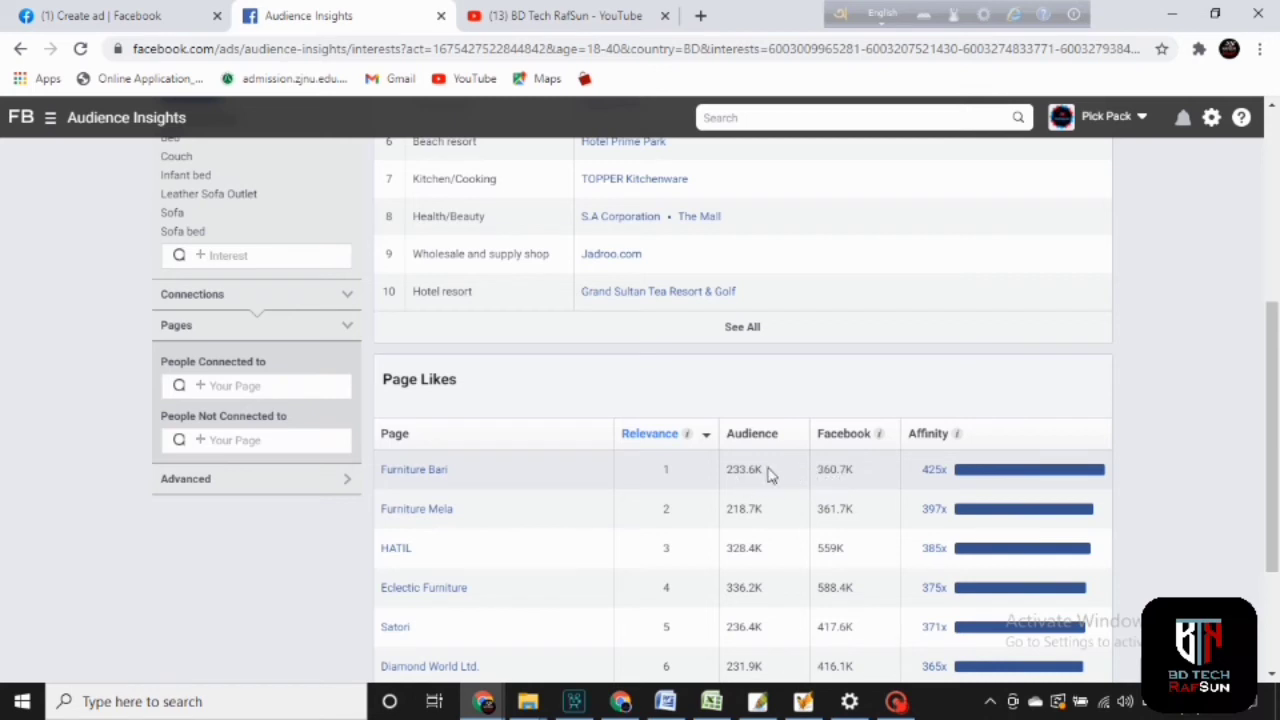
{"action": "left_click_drag", "start_coordinate": [1276, 432], "coordinate": [1277, 491]}
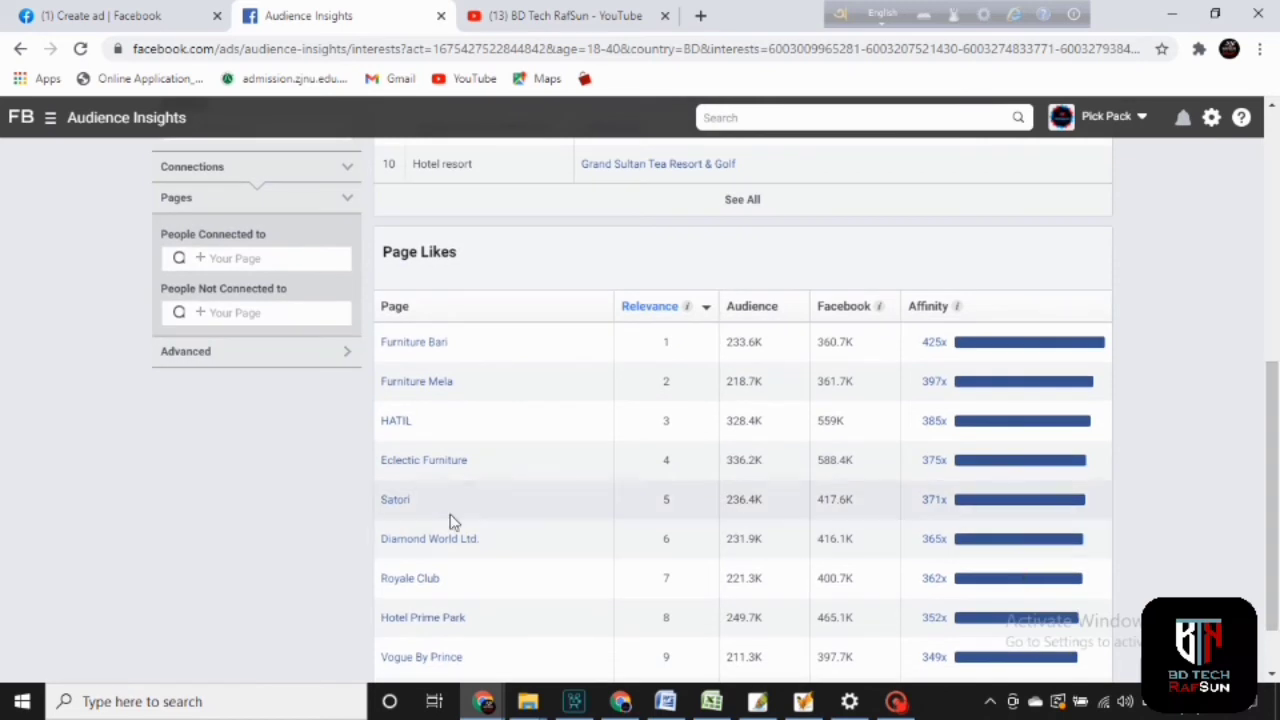
{"action": "mouse_move", "coordinate": [451, 471]}
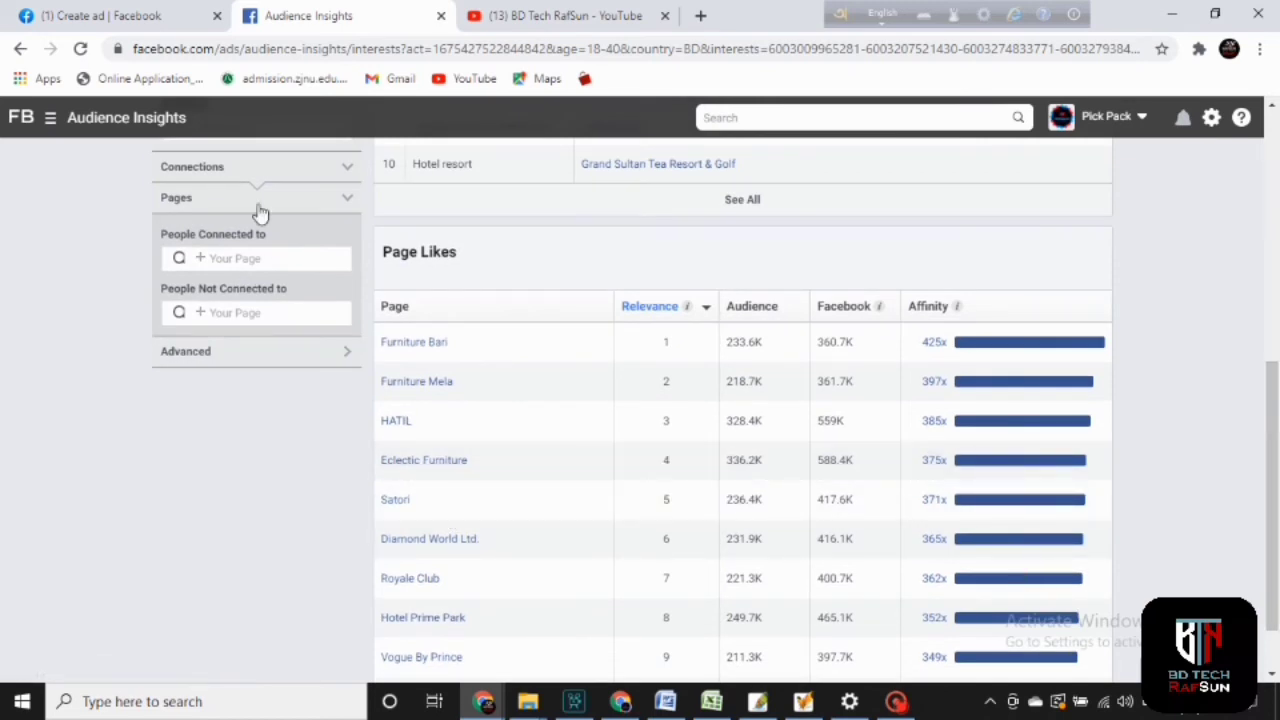
{"action": "left_click_drag", "start_coordinate": [1277, 450], "coordinate": [1277, 500]}
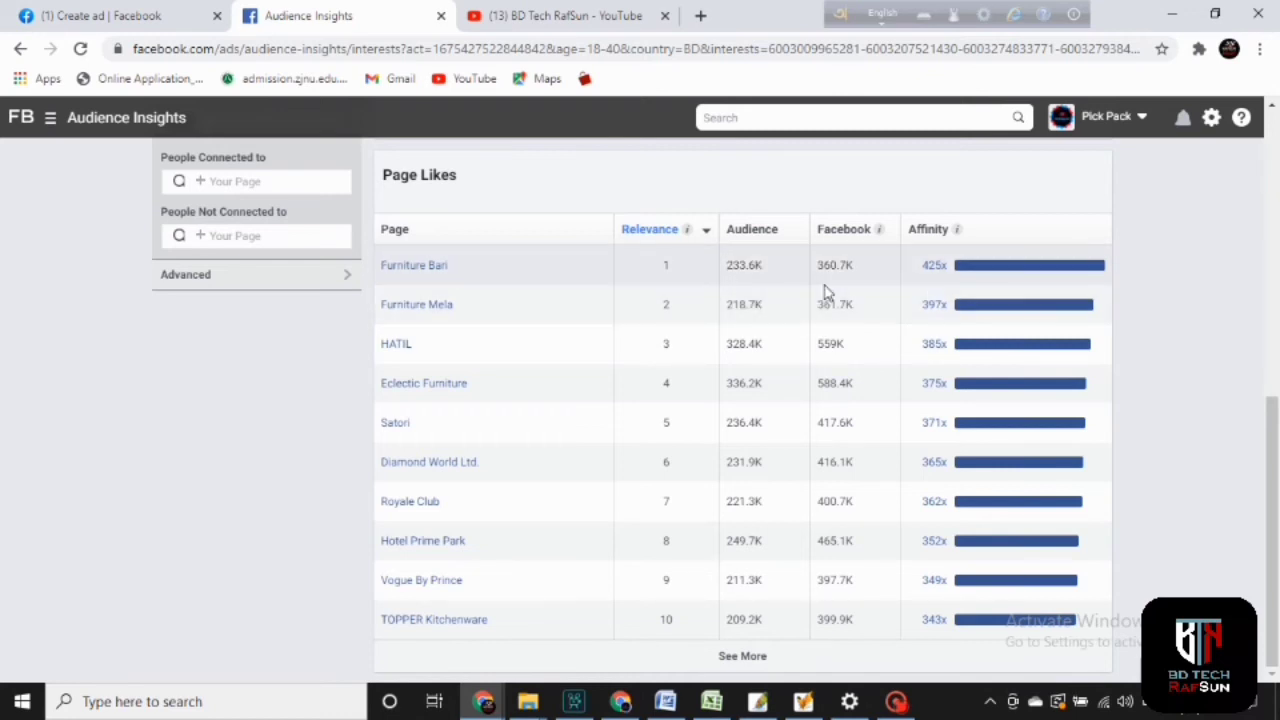
{"action": "mouse_move", "coordinate": [878, 240]}
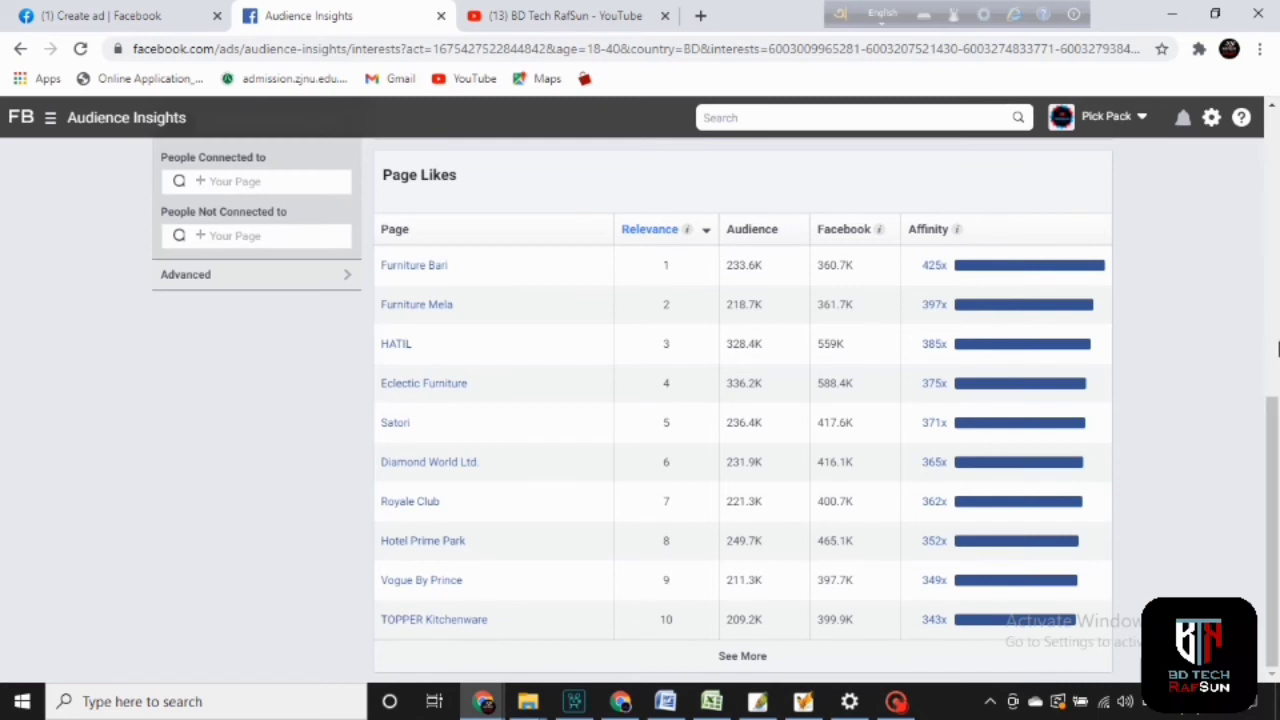
- Open the audience's Location insights and examine the selected-audience shares of the top towns and cities, including Dhaka
{"action": "left_click_drag", "start_coordinate": [1276, 463], "coordinate": [1265, 138]}
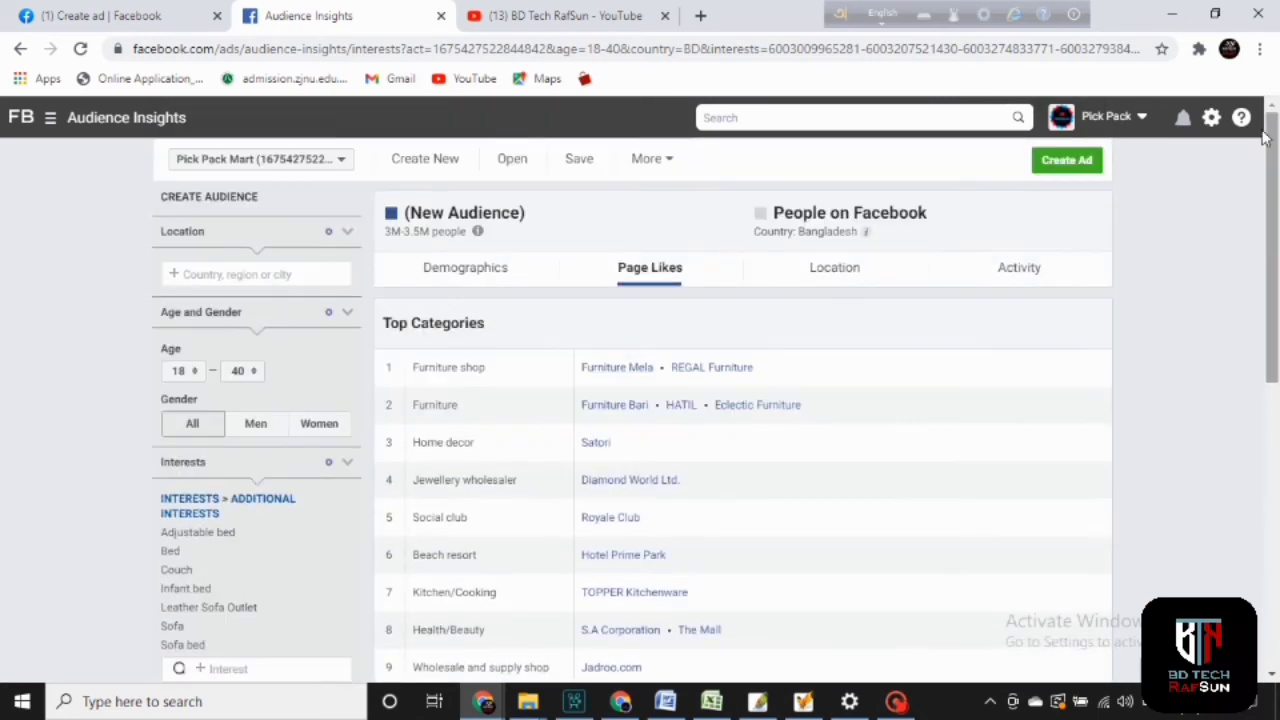
{"action": "left_click", "coordinate": [830, 272]}
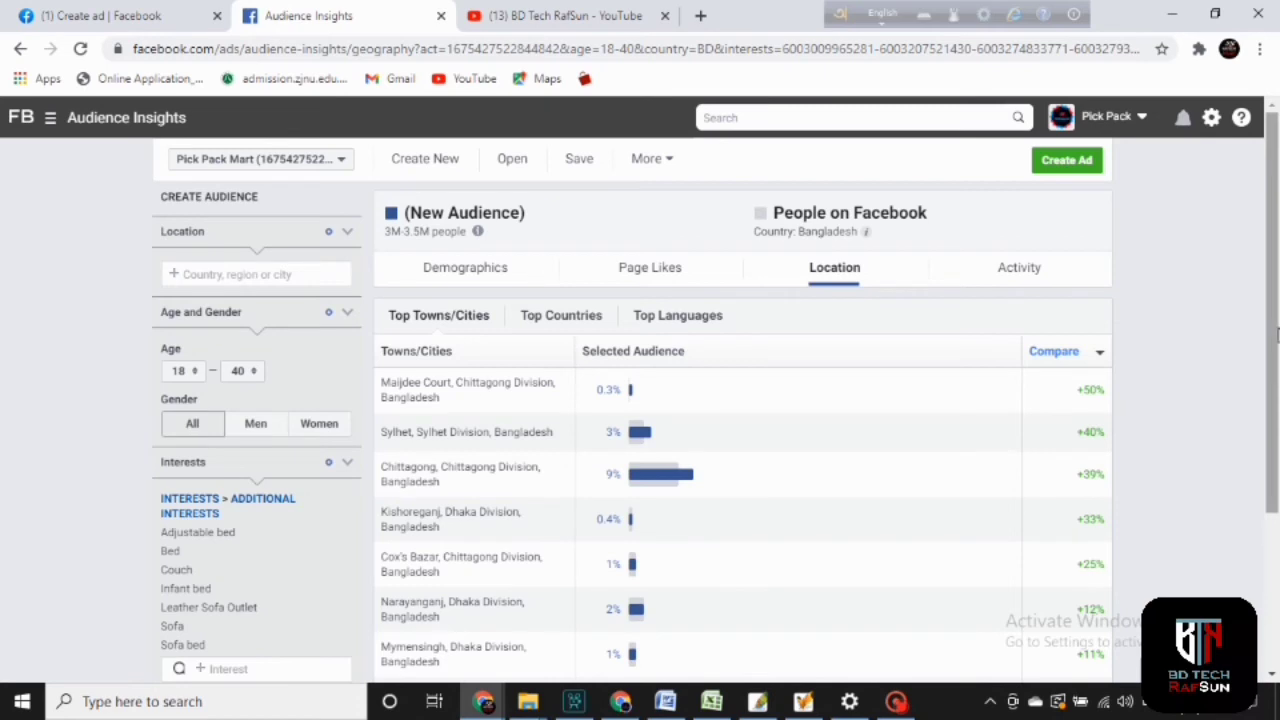
{"action": "left_click_drag", "start_coordinate": [1277, 307], "coordinate": [1277, 378]}
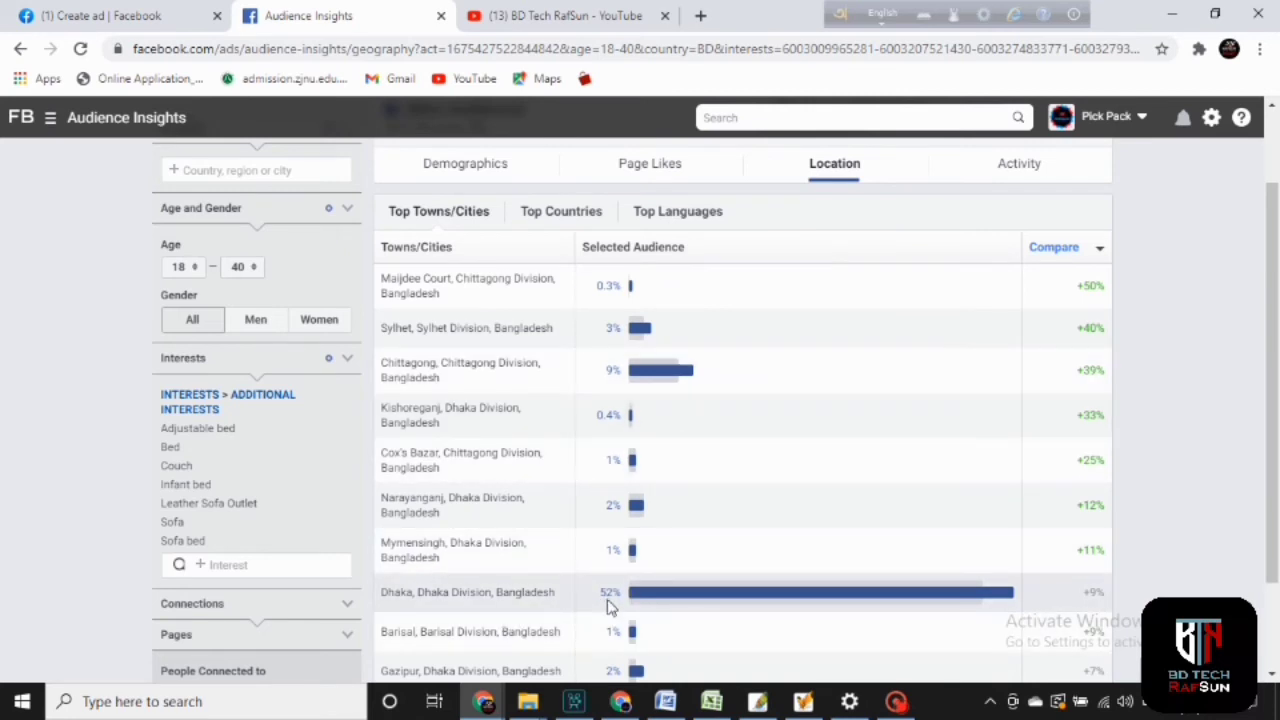
- Expand the Top Towns/Cities table to all entries and examine the selected-audience shares of the Bangladeshi cities
{"action": "mouse_move", "coordinate": [674, 603]}
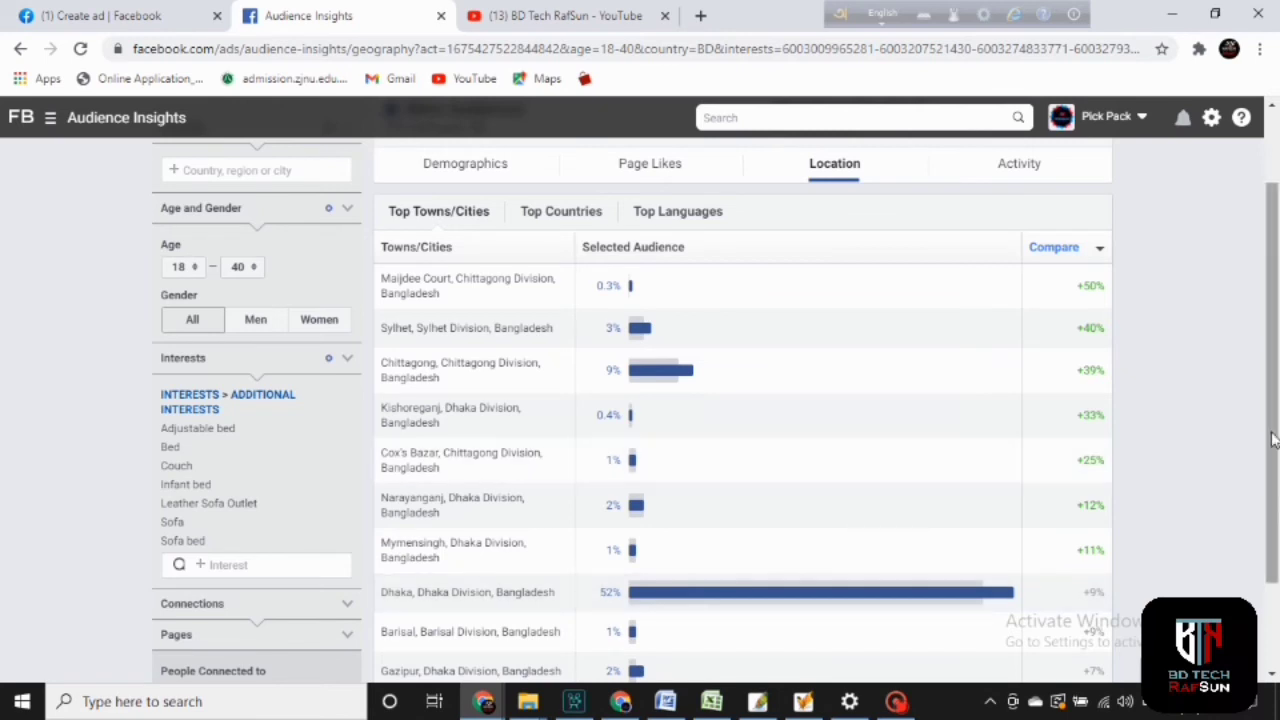
{"action": "left_click_drag", "start_coordinate": [1272, 440], "coordinate": [1278, 475]}
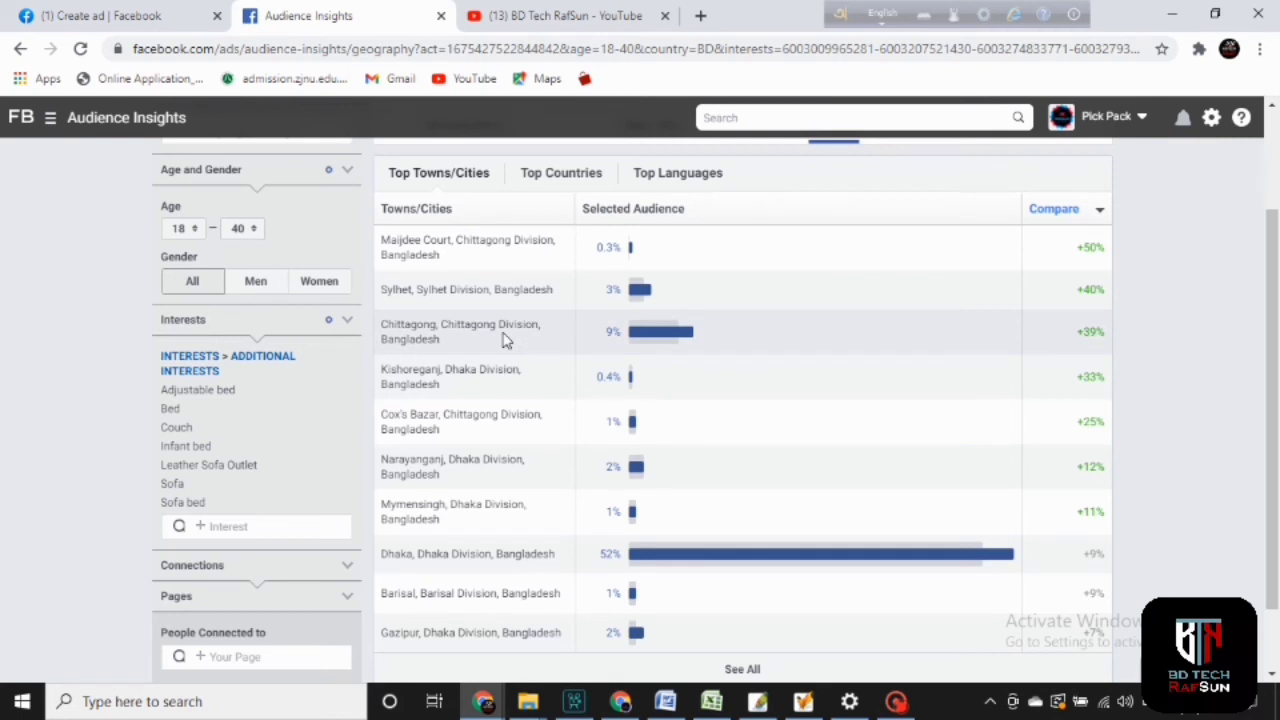
{"action": "mouse_move", "coordinate": [658, 568]}
{"action": "scroll", "coordinate": [660, 560], "scroll_direction": "down", "scroll_amount": 2}
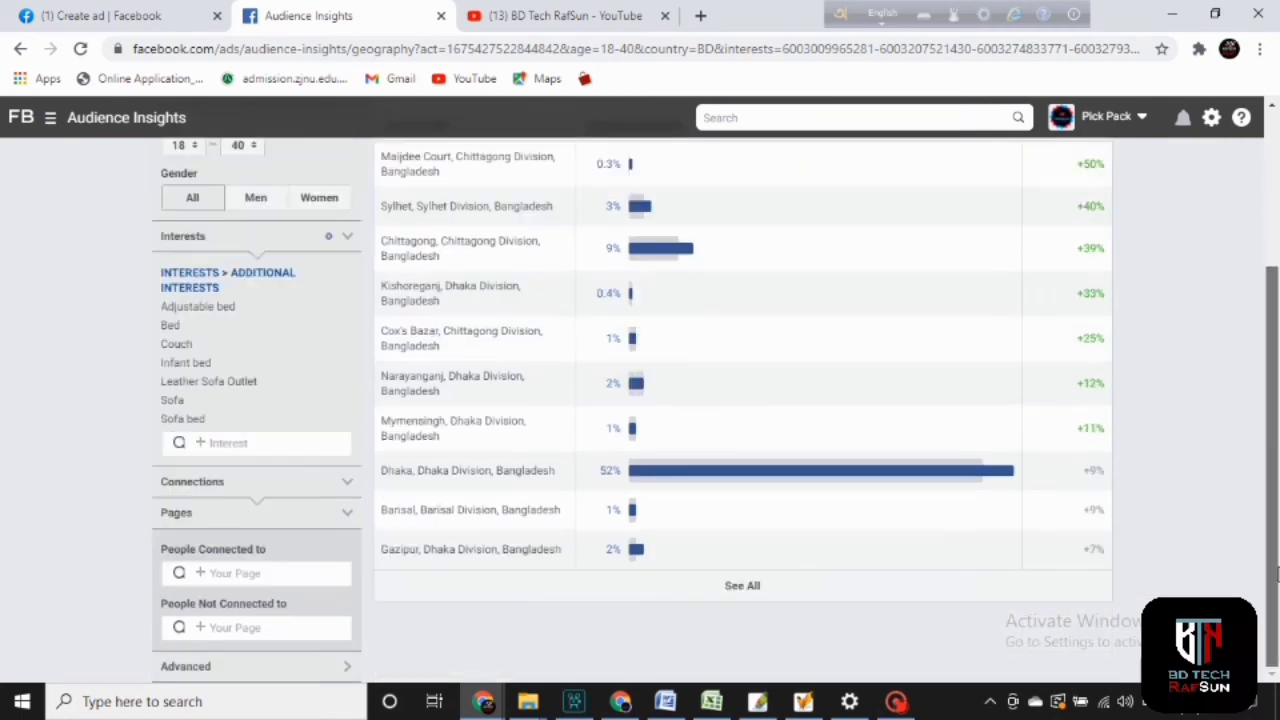
{"action": "left_click", "coordinate": [750, 586]}
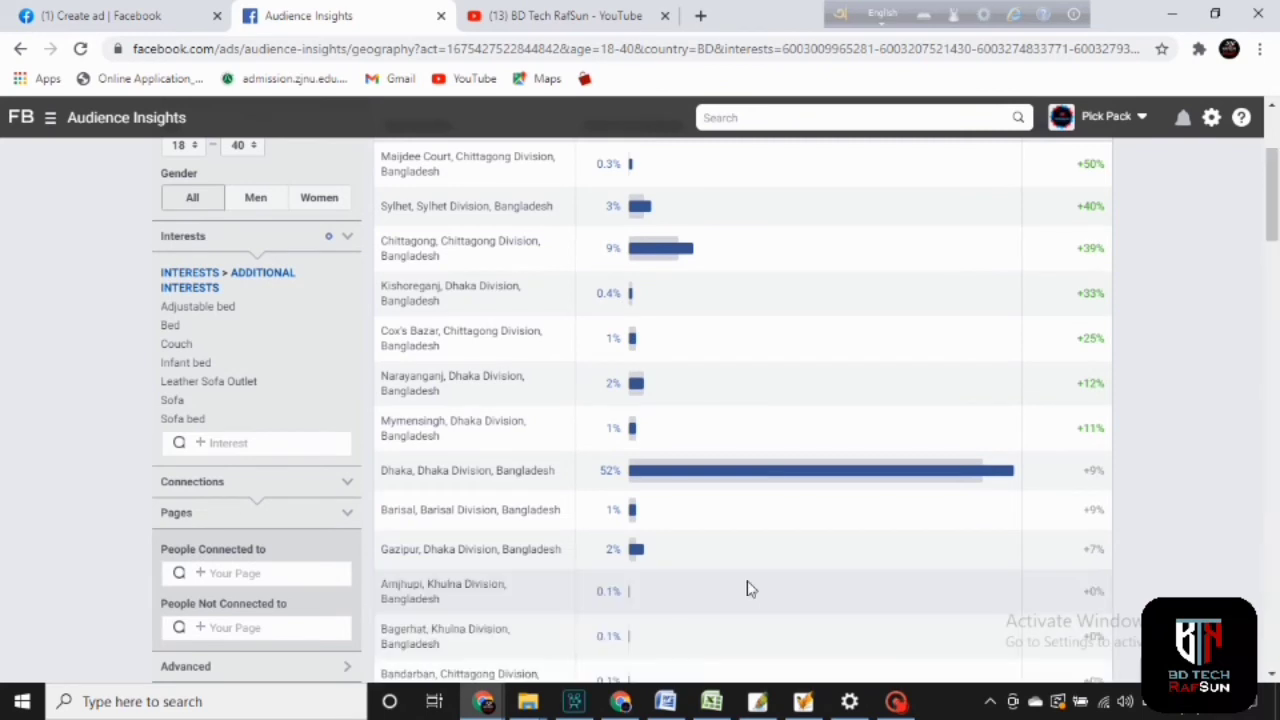
{"action": "mouse_move", "coordinate": [1273, 225]}
{"action": "left_mouse_down"}
{"action": "mouse_move", "coordinate": [1274, 650]}
{"action": "mouse_move", "coordinate": [1276, 200]}
{"action": "mouse_move", "coordinate": [1276, 216]}
{"action": "left_mouse_up"}
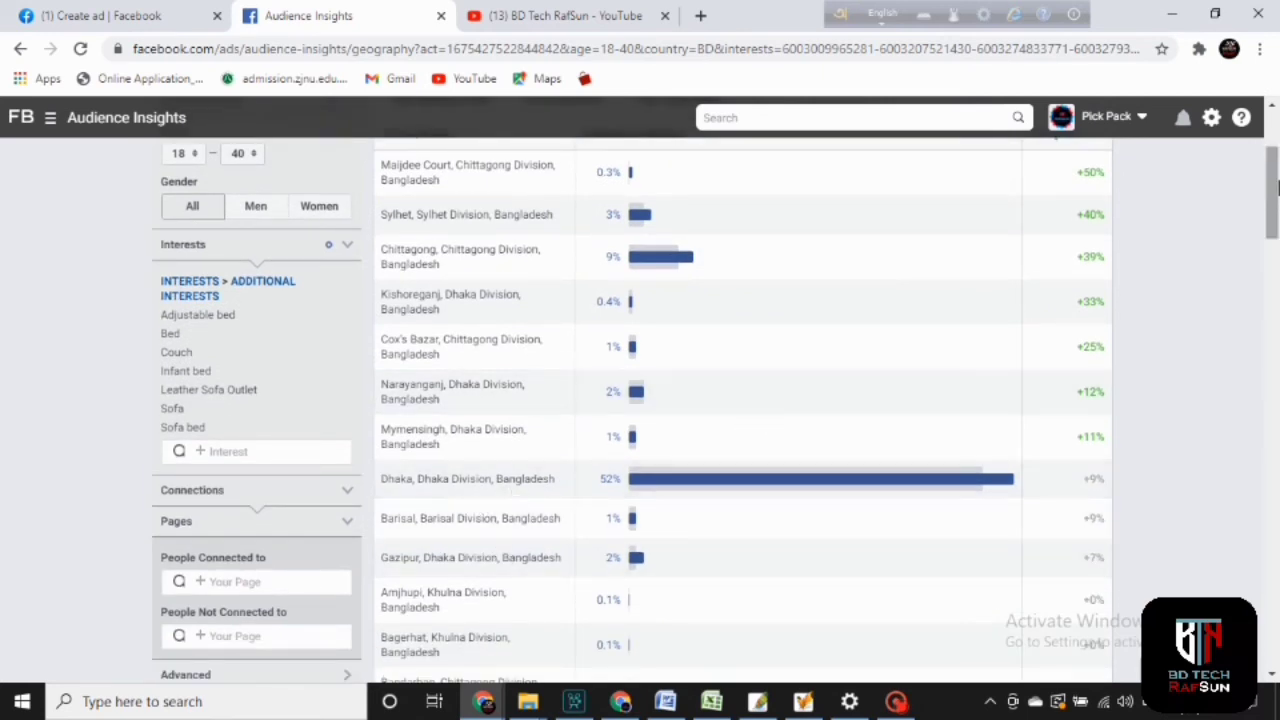
{"action": "left_click_drag", "start_coordinate": [1277, 185], "coordinate": [1277, 170]}
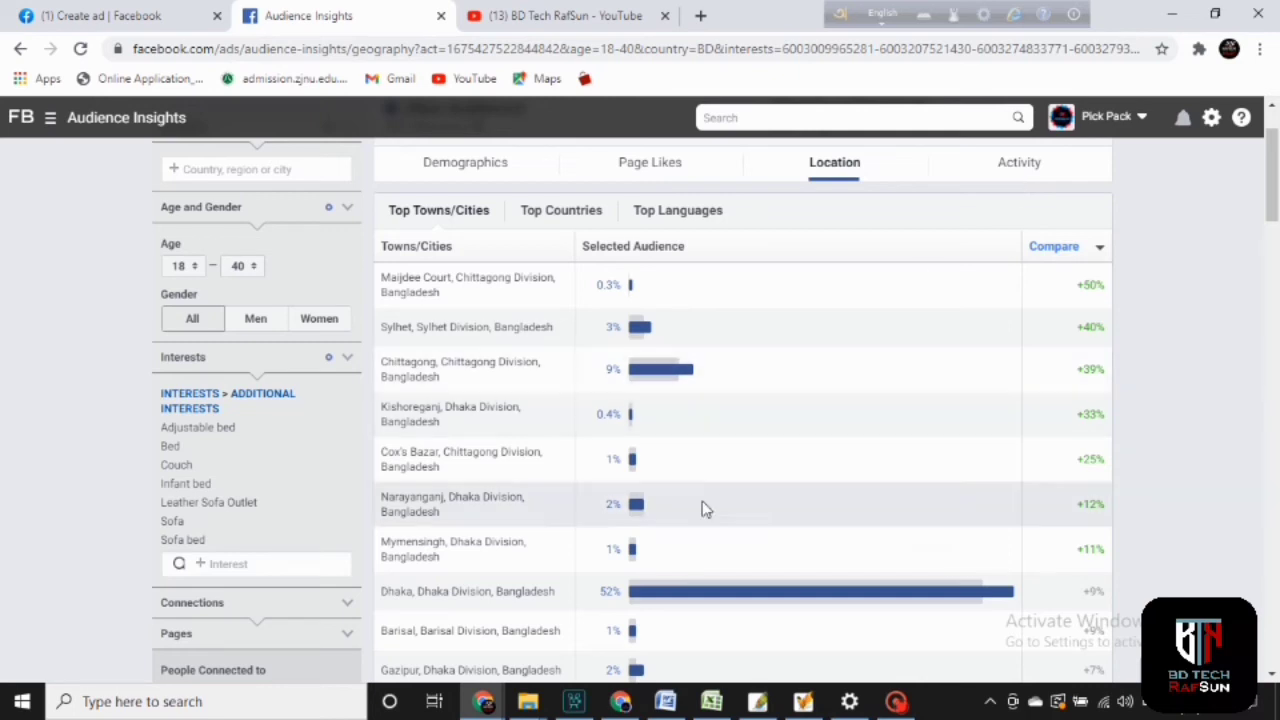
- Compare the audience's Page Likes, Location and Demographics insights, including relationship status, education level and job title, and return to Location
{"action": "left_click", "coordinate": [684, 172]}
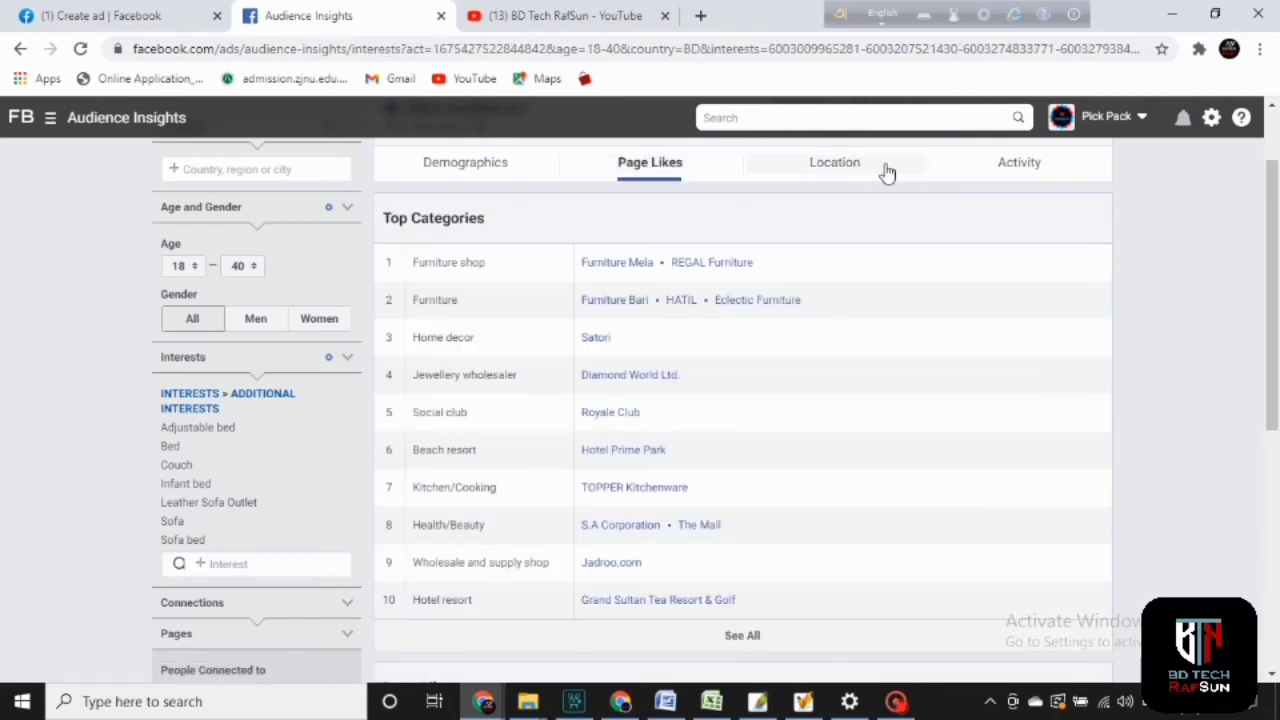
{"action": "left_click", "coordinate": [882, 172]}
{"action": "left_click", "coordinate": [664, 170]}
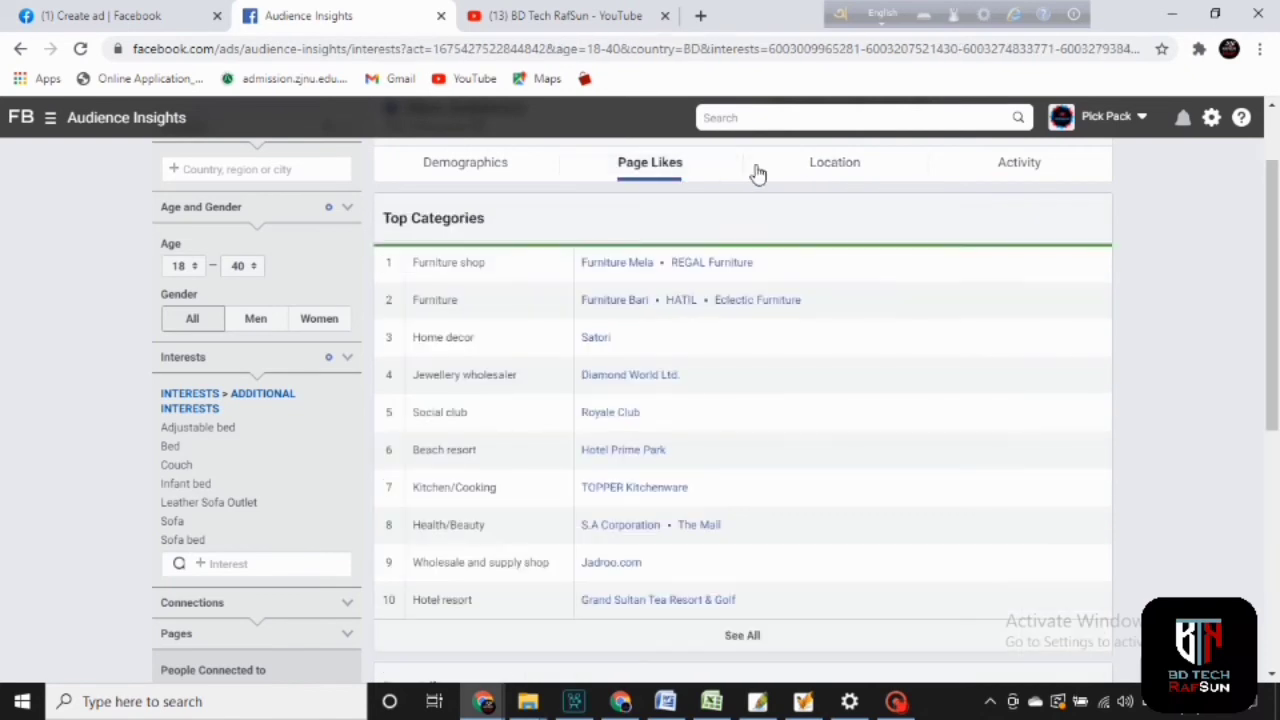
{"action": "left_click", "coordinate": [820, 171]}
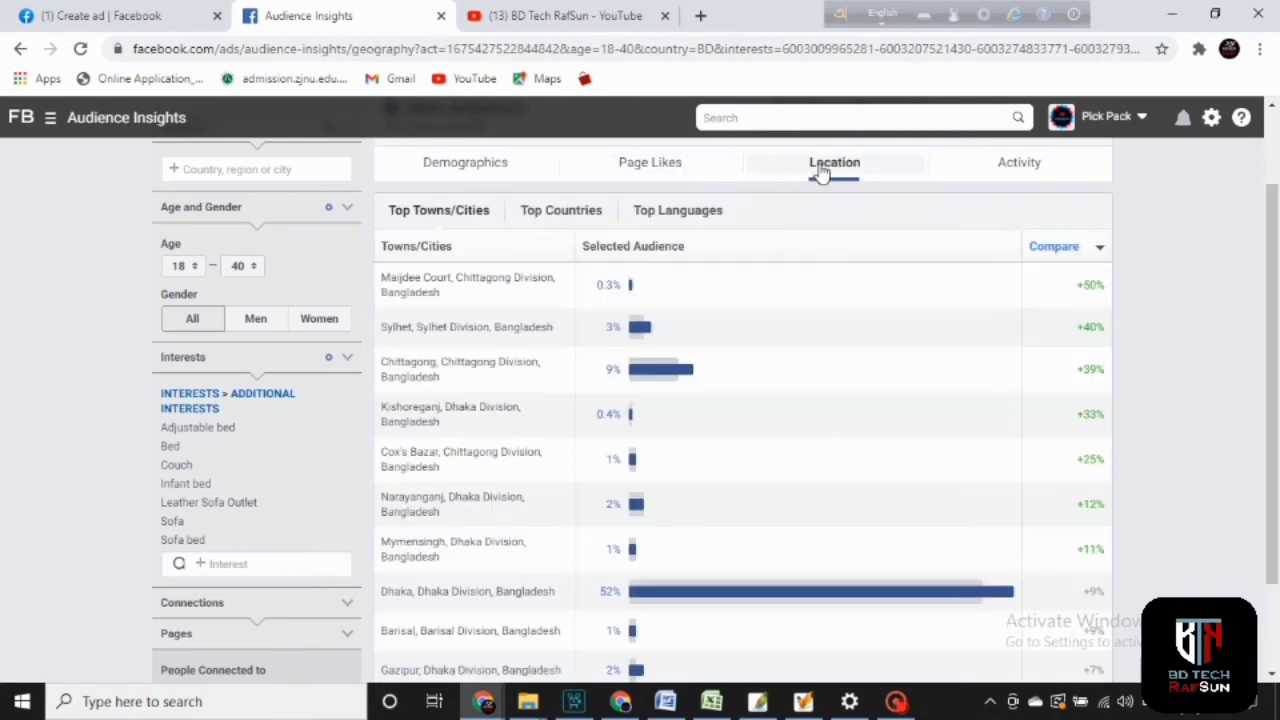
{"action": "left_click", "coordinate": [504, 172]}
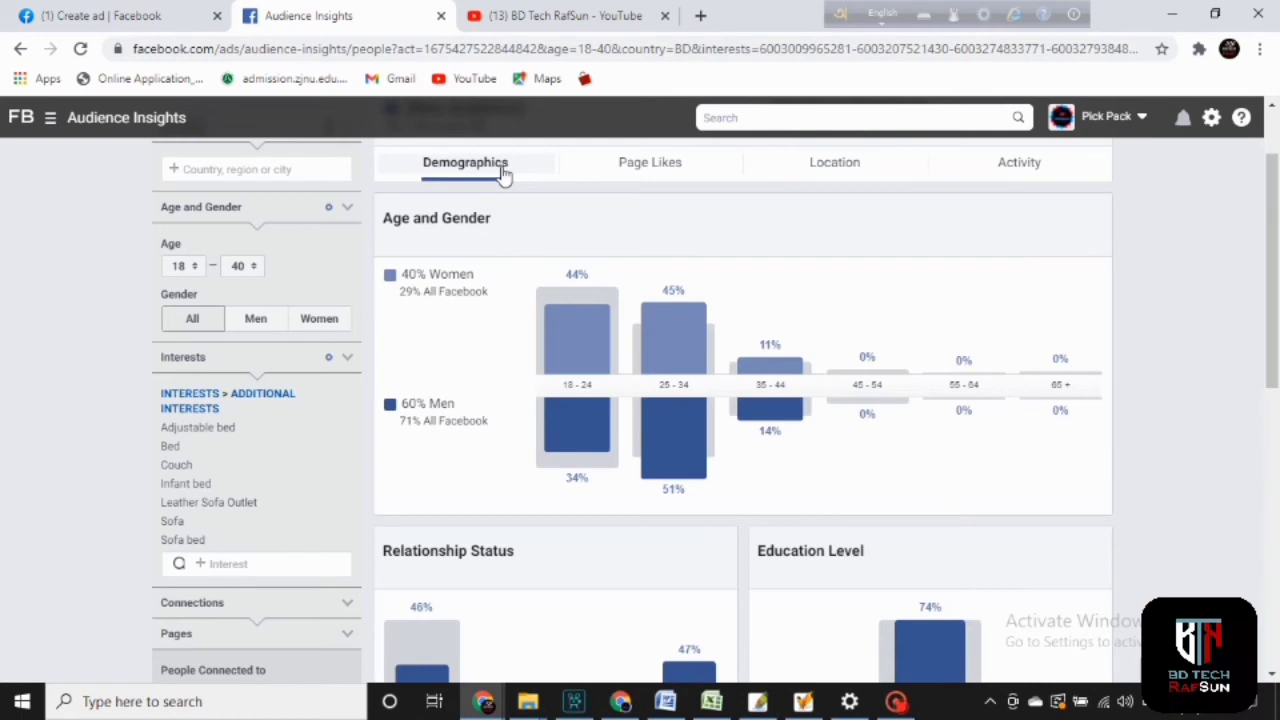
{"action": "left_click_drag", "start_coordinate": [1274, 329], "coordinate": [1276, 505]}
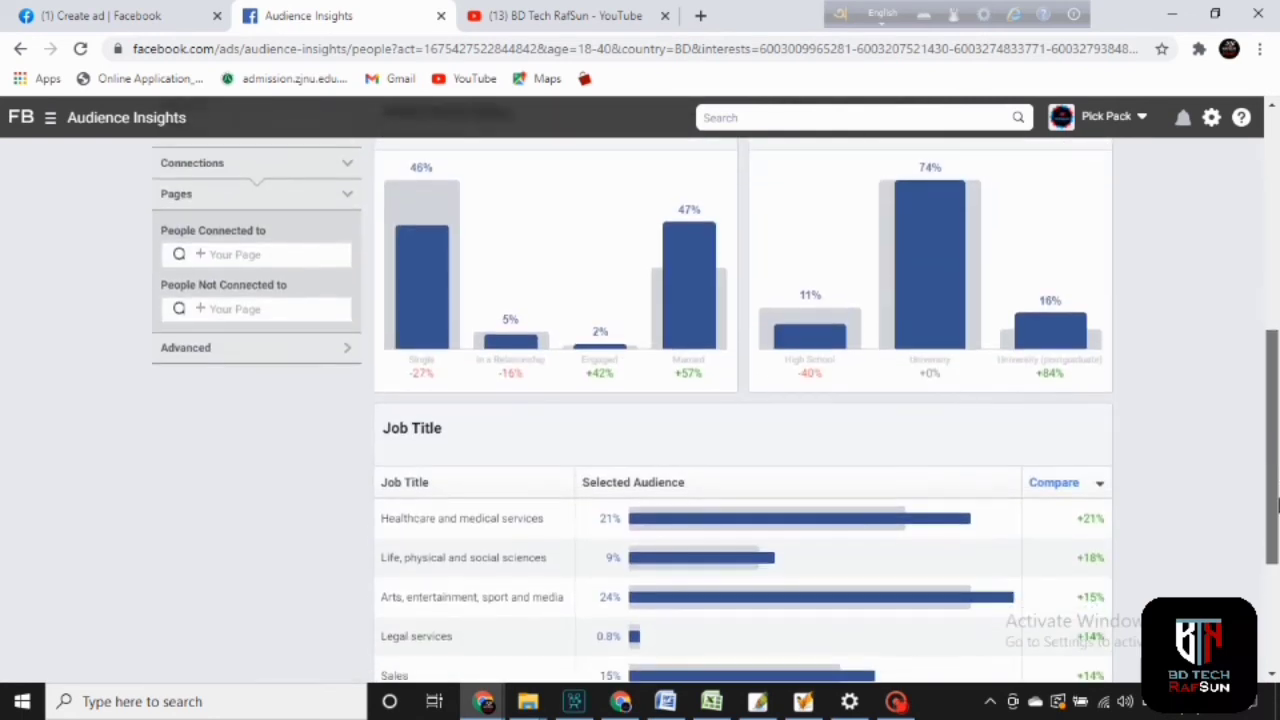
{"action": "scroll", "coordinate": [1060, 430], "scroll_direction": "up", "scroll_amount": 5}
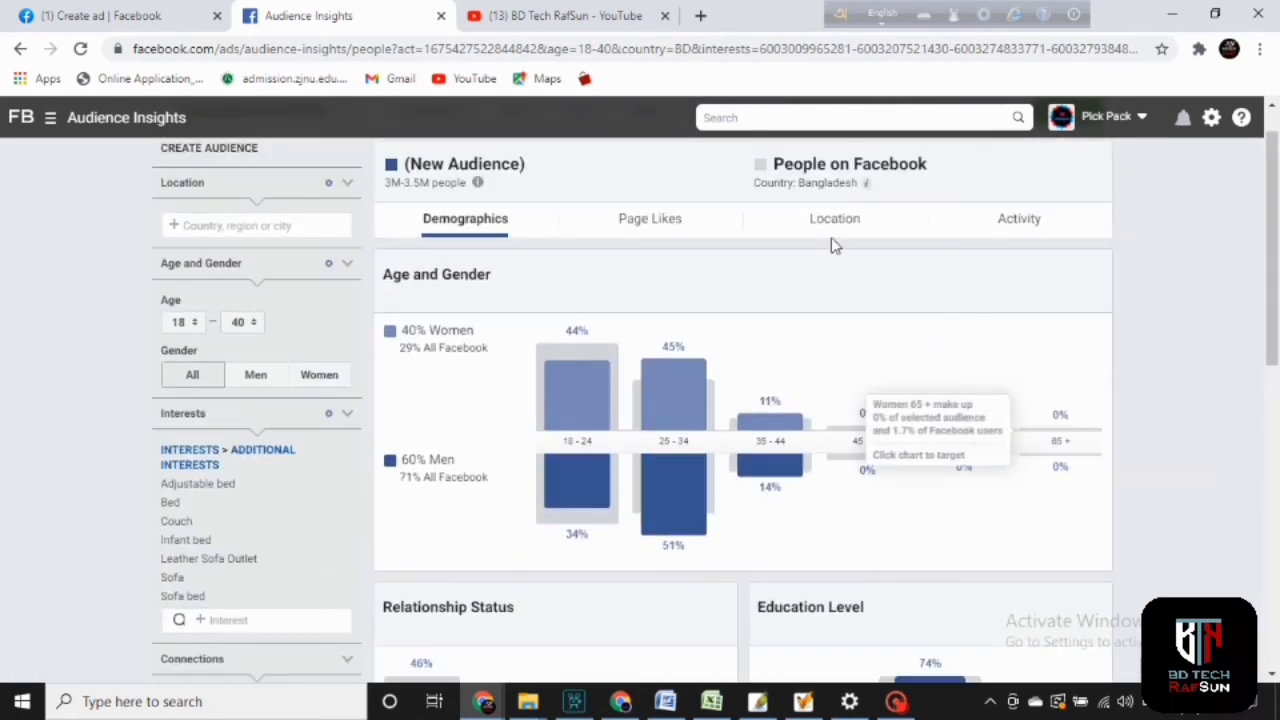
{"action": "left_click", "coordinate": [845, 228]}
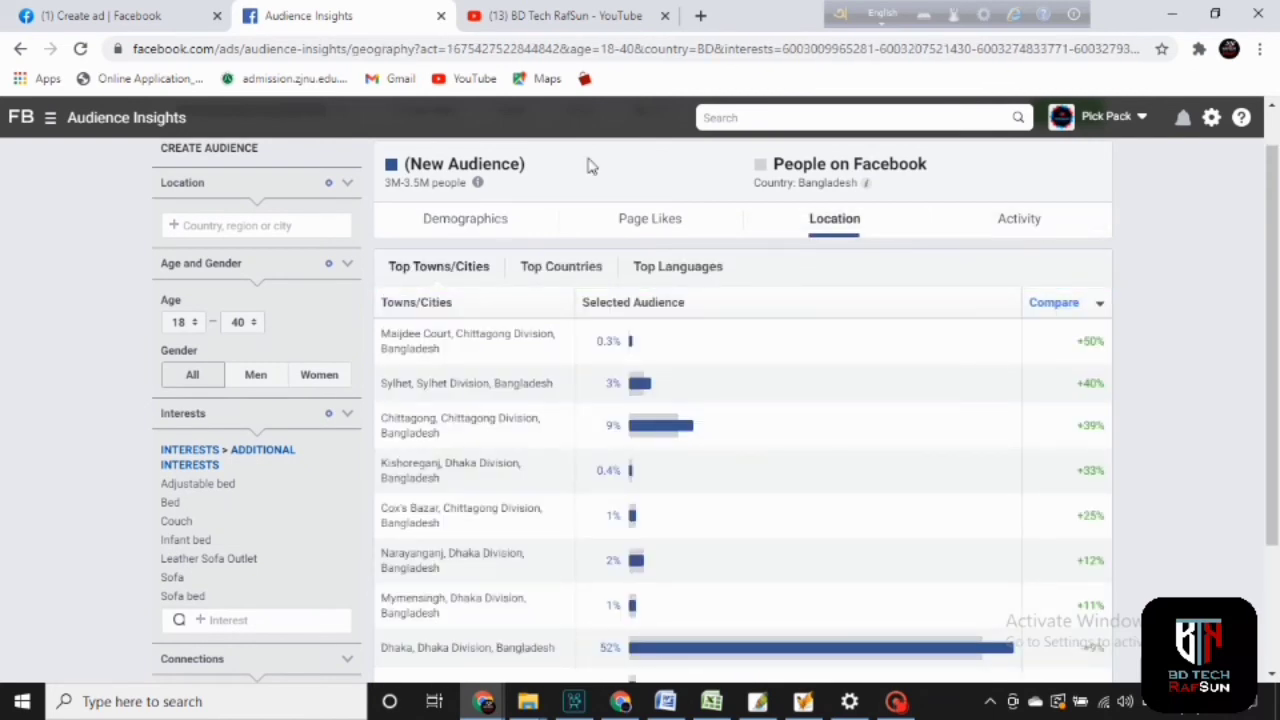
- Open the audience's Activity insights and view Device Users for Primary Devices and again for All Devices Used
{"action": "left_click", "coordinate": [1027, 224]}
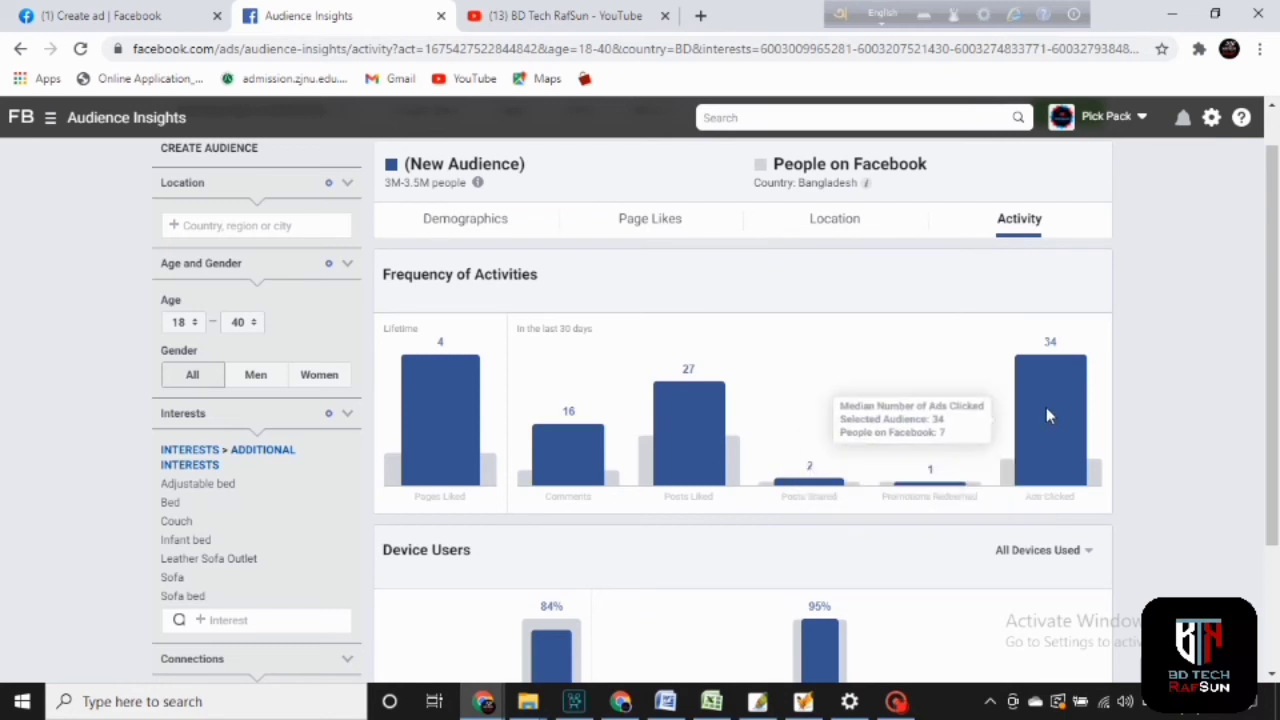
{"action": "left_click_drag", "start_coordinate": [1278, 298], "coordinate": [1278, 436]}
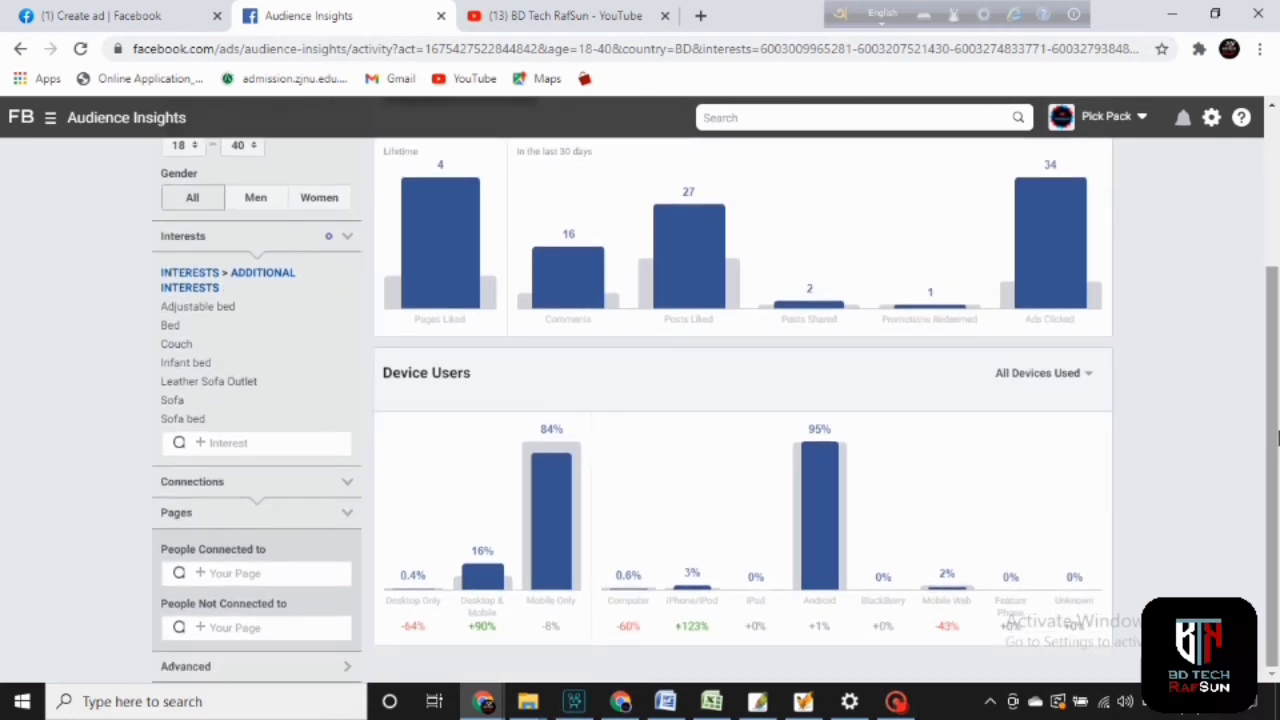
{"action": "left_click", "coordinate": [1080, 376]}
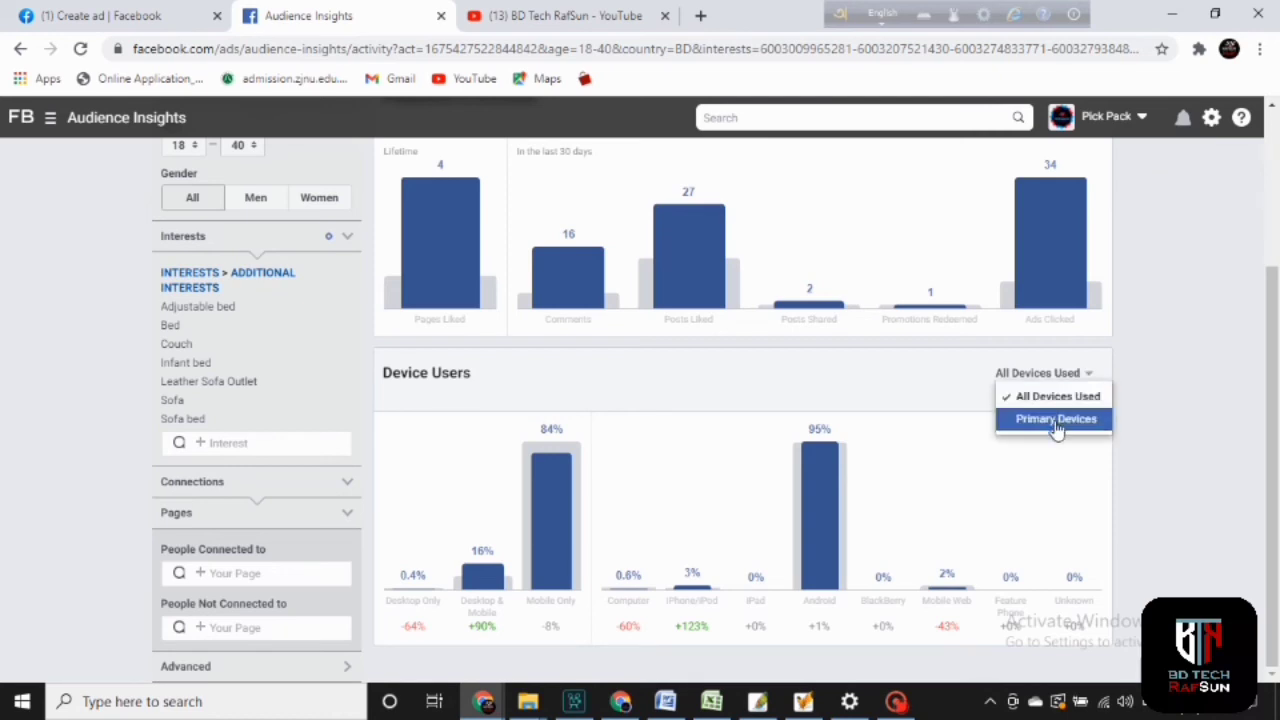
{"action": "left_click", "coordinate": [1055, 420]}
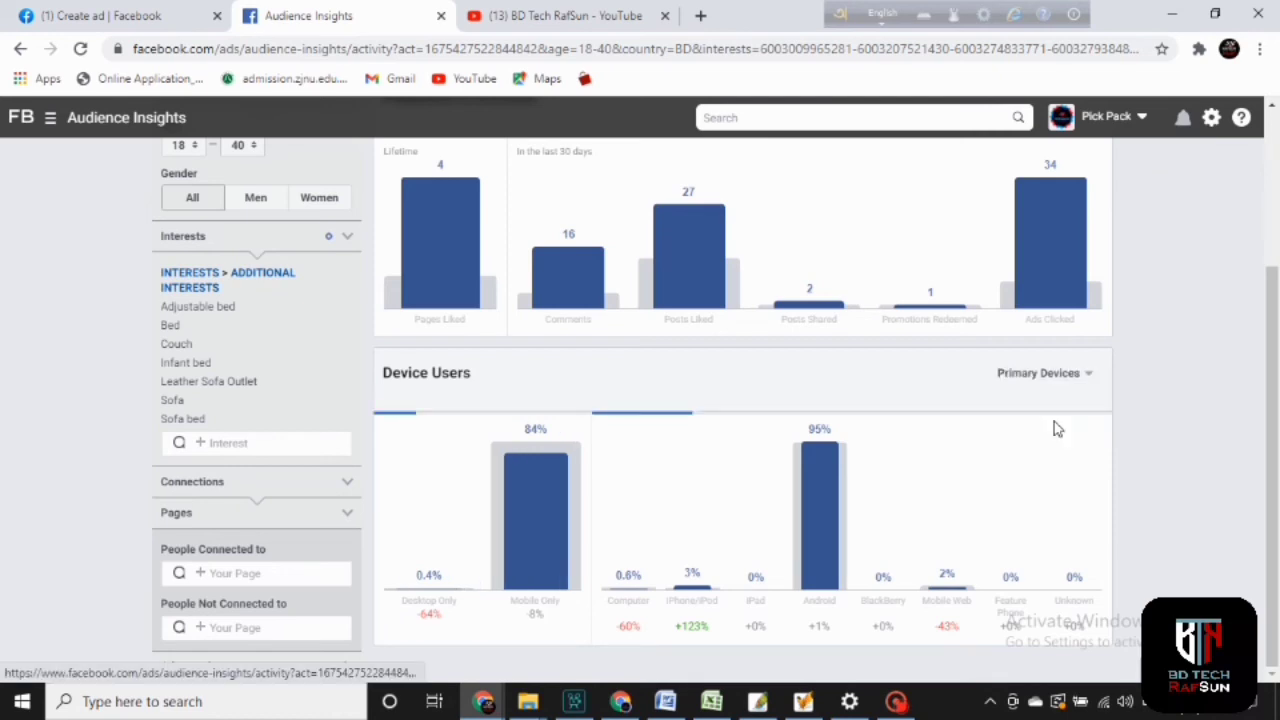
{"action": "left_click", "coordinate": [1087, 380]}
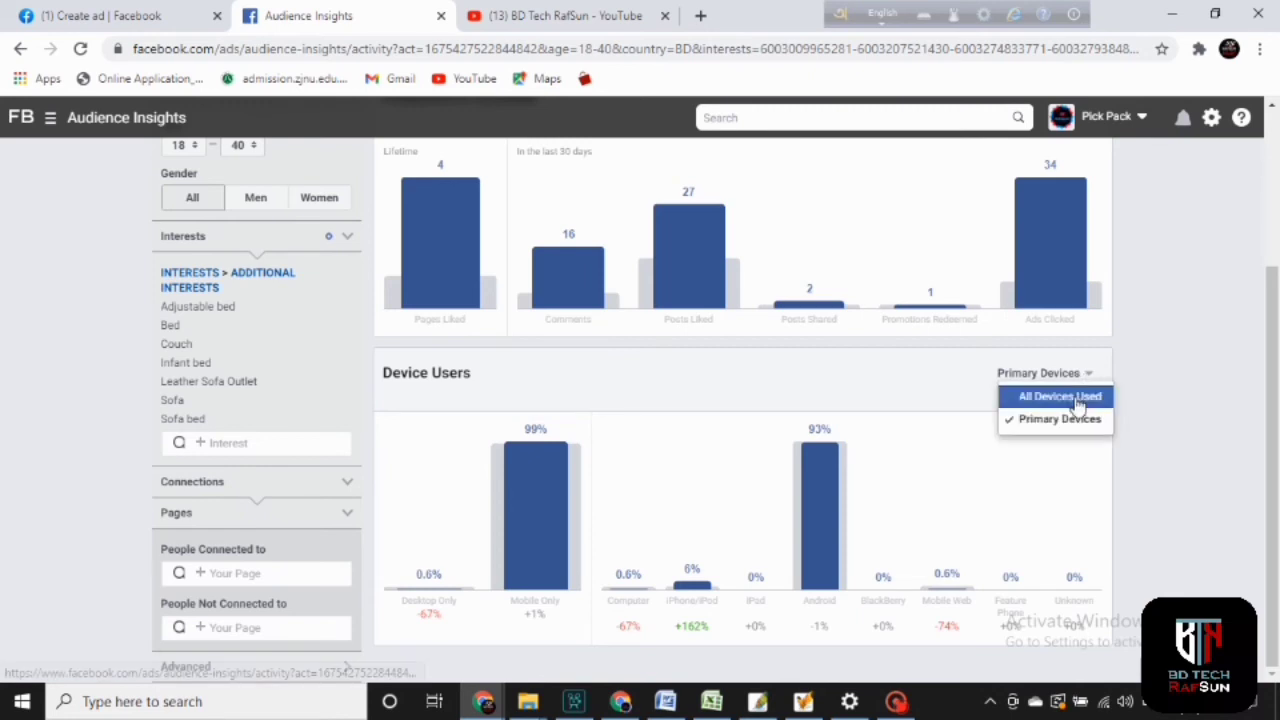
{"action": "left_click", "coordinate": [1078, 400]}
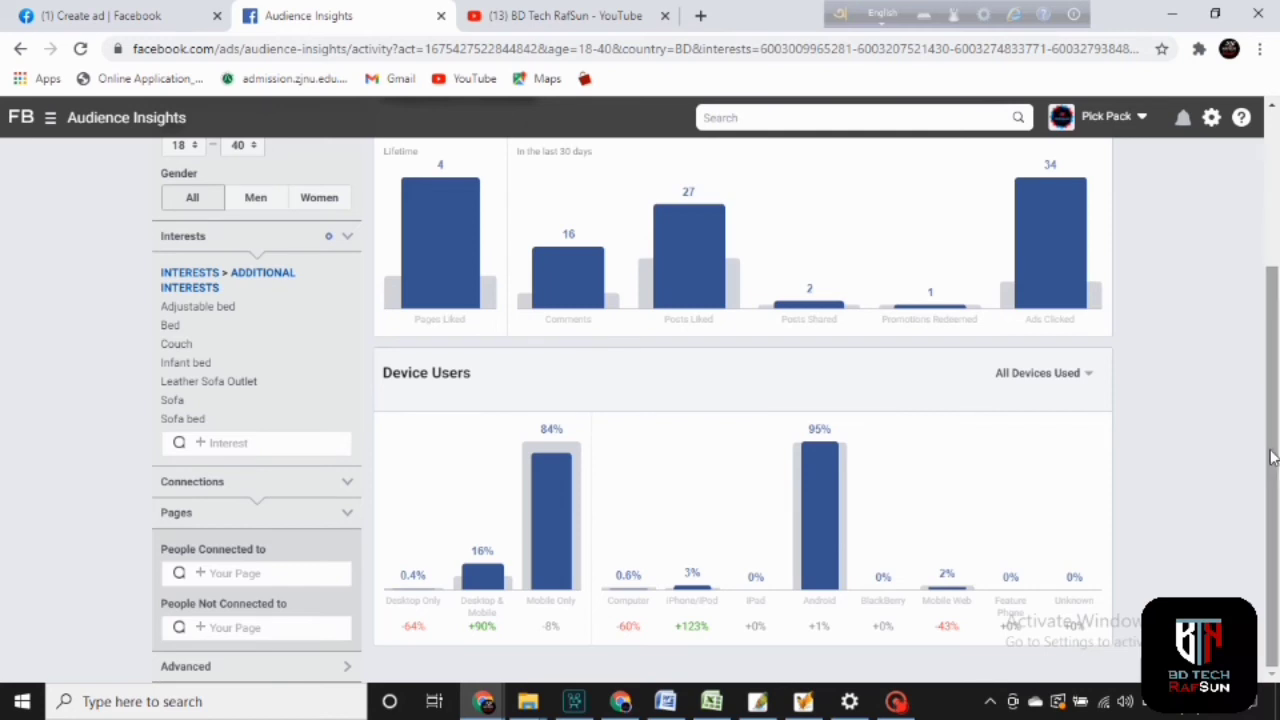
- Examine the Device Users charts, comparing Mobile Only with Desktop & Mobile and Android with computer, iPhone and the other devices
{"action": "mouse_move", "coordinate": [822, 514]}
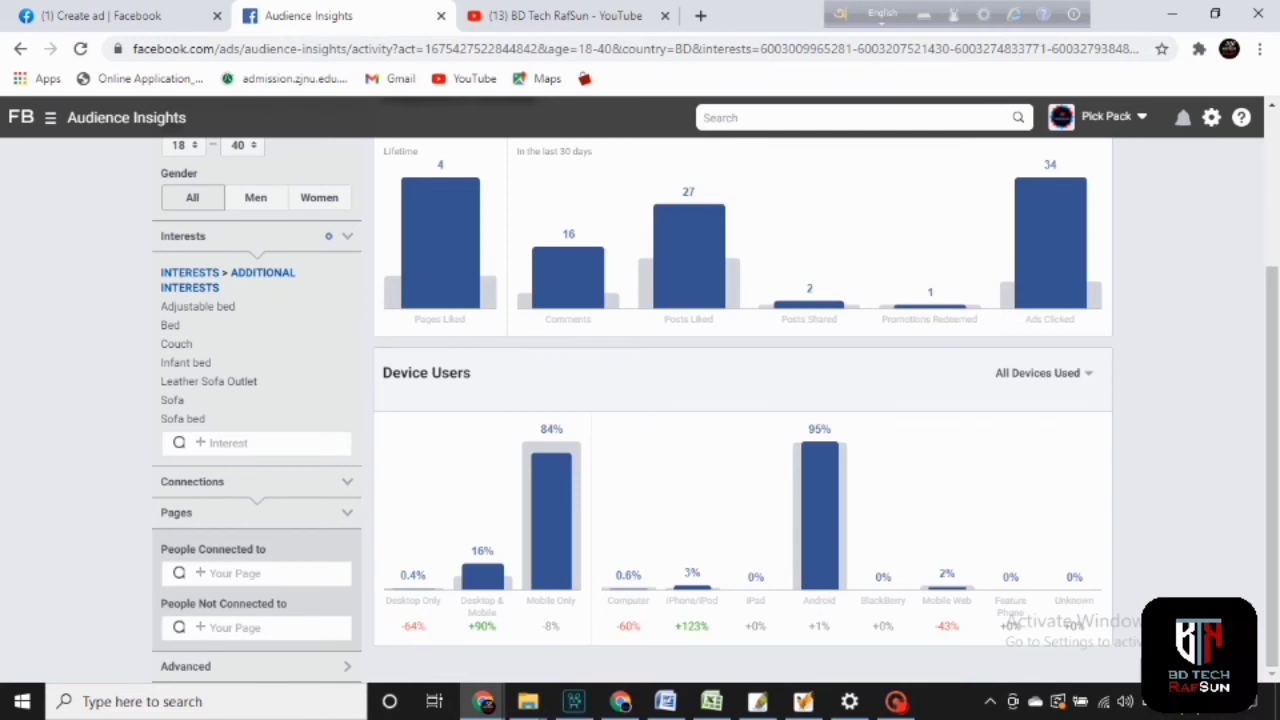
{"action": "mouse_move", "coordinate": [822, 573]}
{"action": "left_click_drag", "start_coordinate": [580, 602], "coordinate": [526, 601]}
{"action": "mouse_move", "coordinate": [565, 560]}
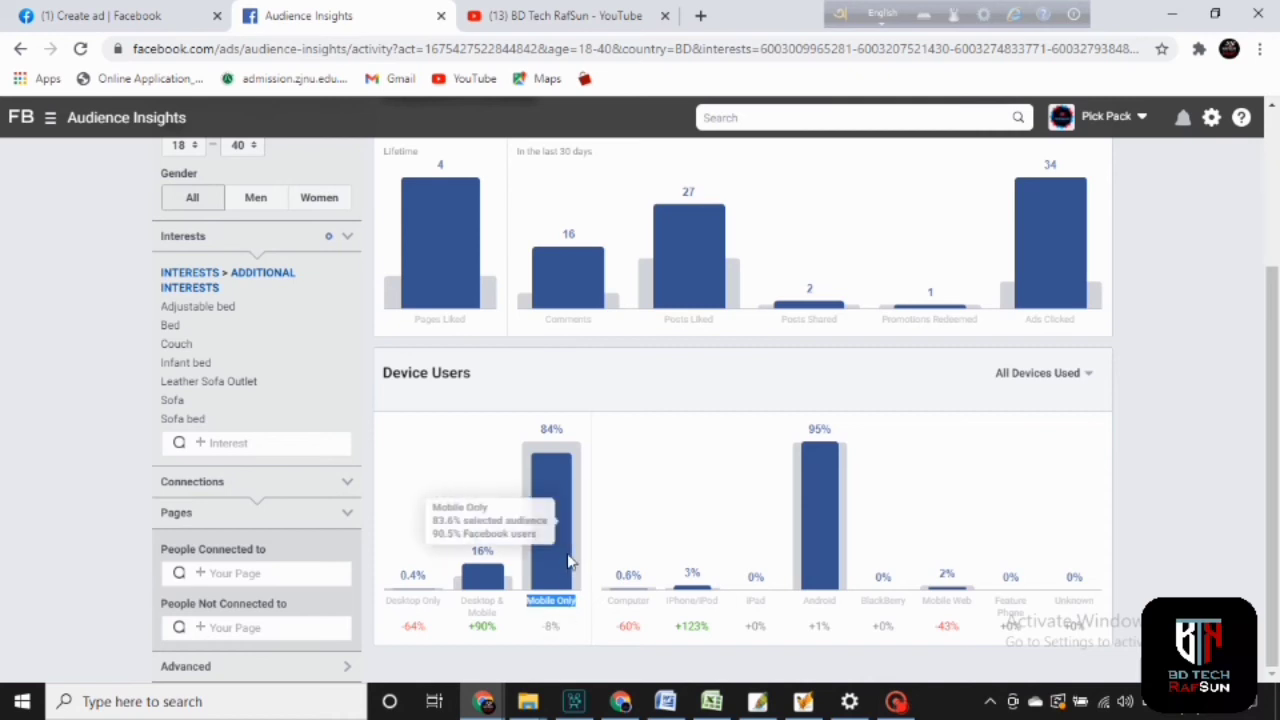
{"action": "mouse_move", "coordinate": [835, 560]}
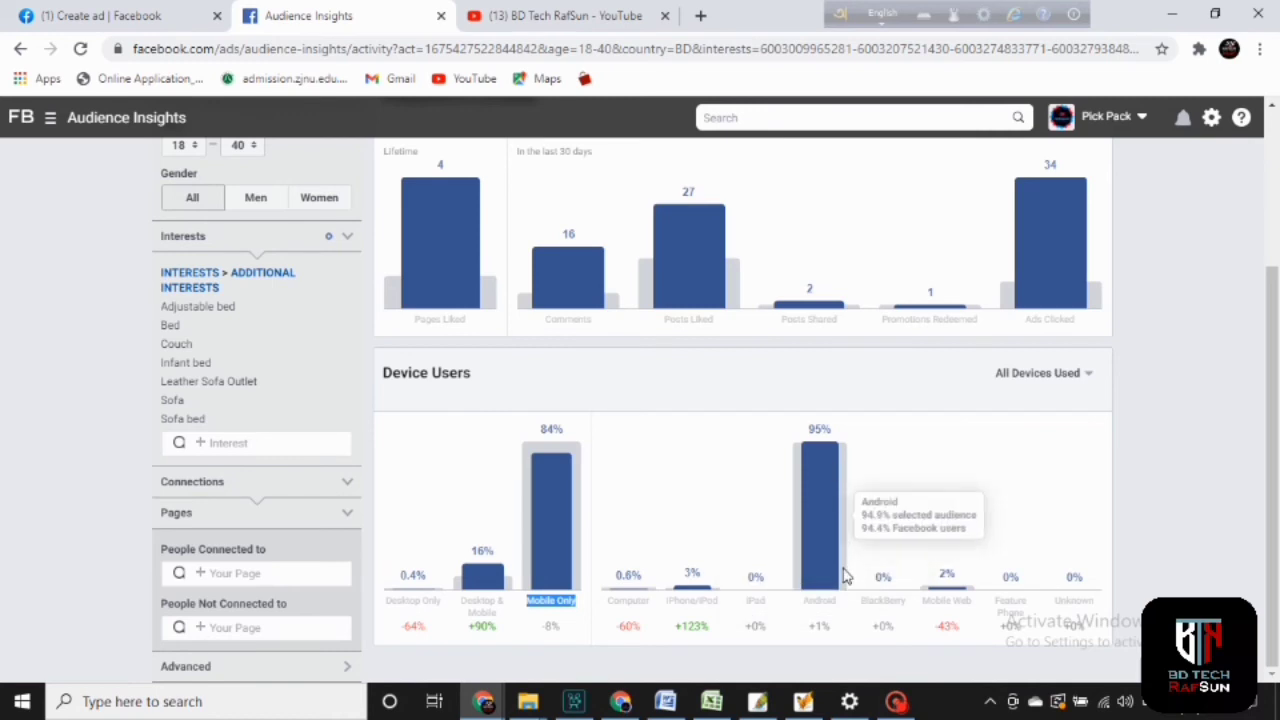
{"action": "mouse_move", "coordinate": [928, 632]}
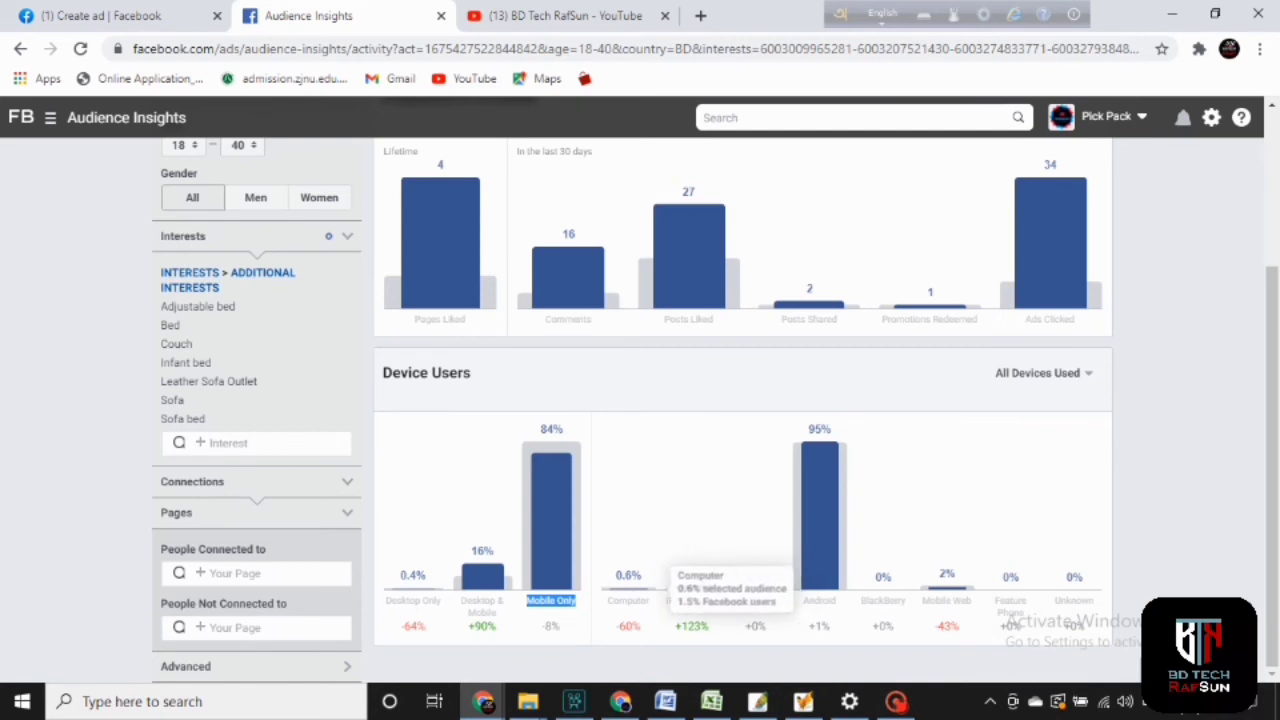
{"action": "mouse_move", "coordinate": [635, 592]}
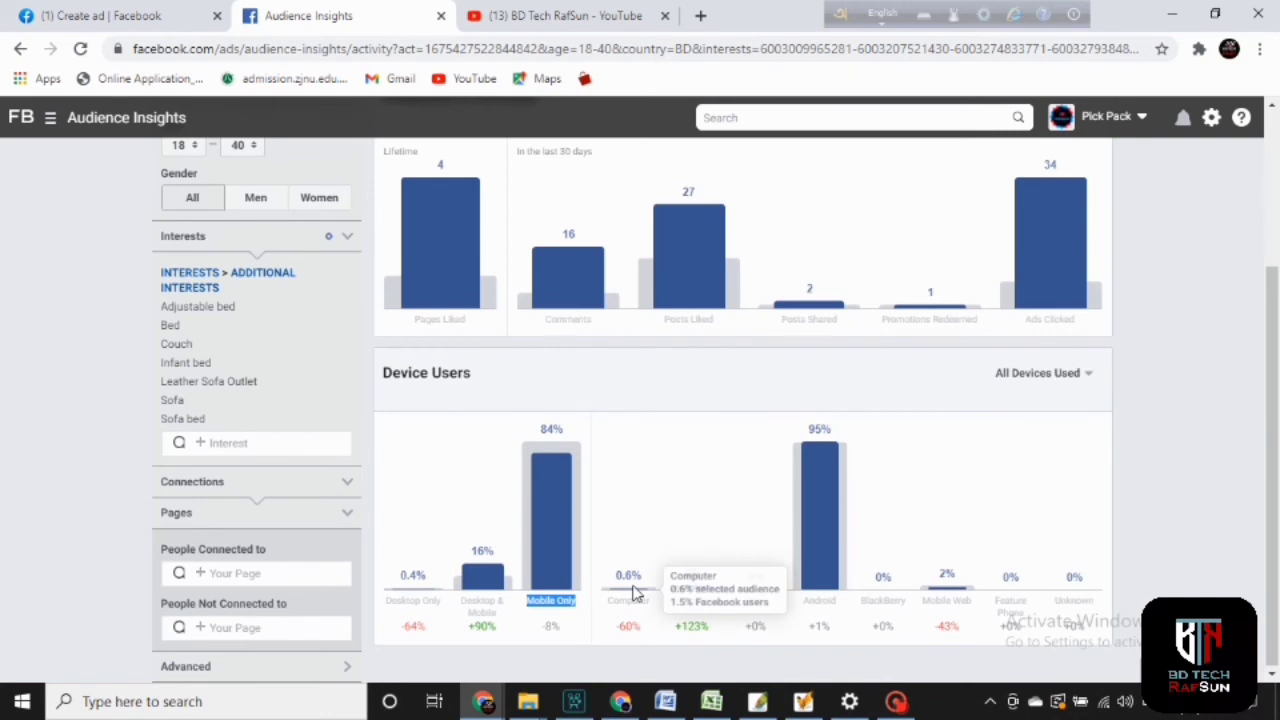
{"action": "mouse_move", "coordinate": [711, 578]}
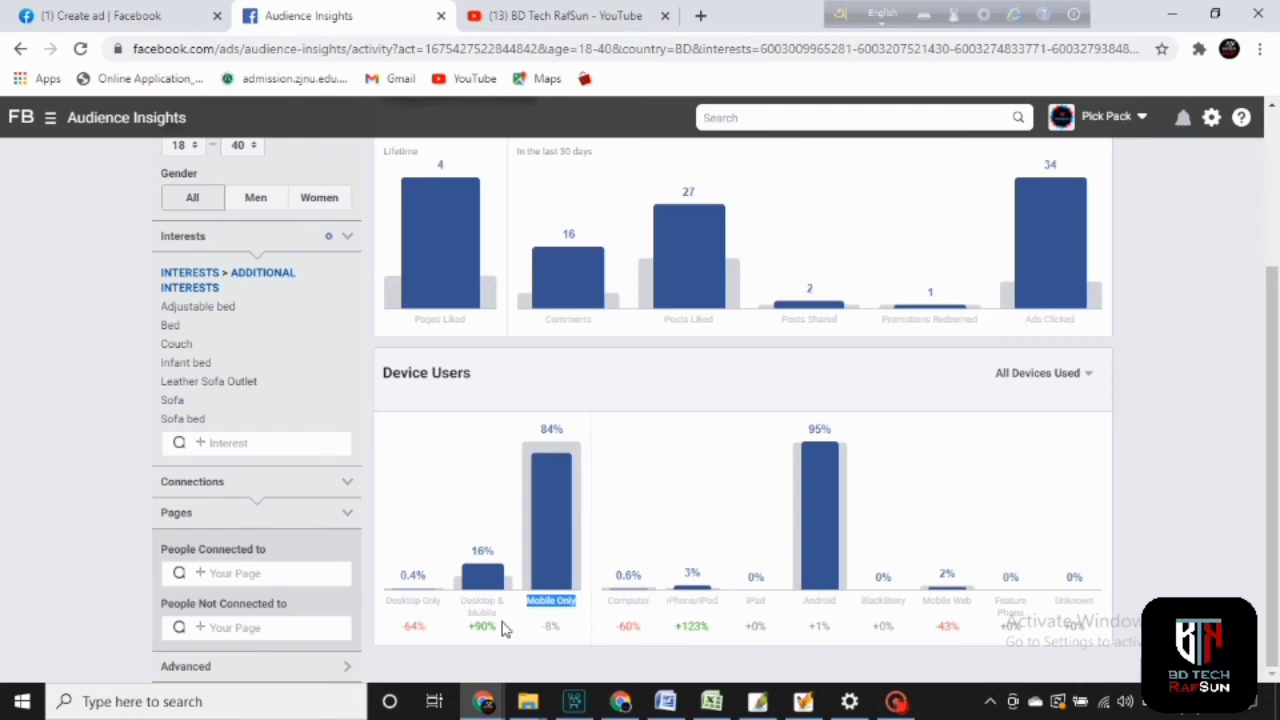
{"action": "left_click_drag", "start_coordinate": [506, 618], "coordinate": [452, 605]}
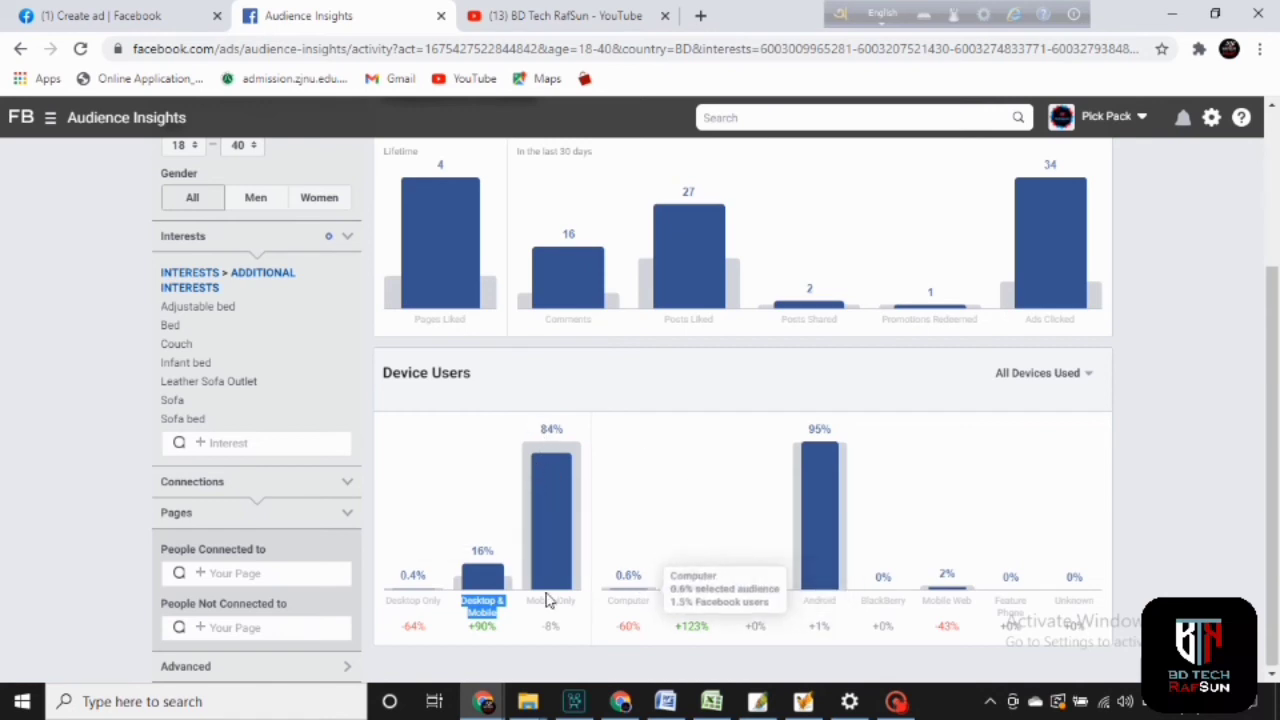
{"action": "left_click_drag", "start_coordinate": [528, 601], "coordinate": [580, 602]}
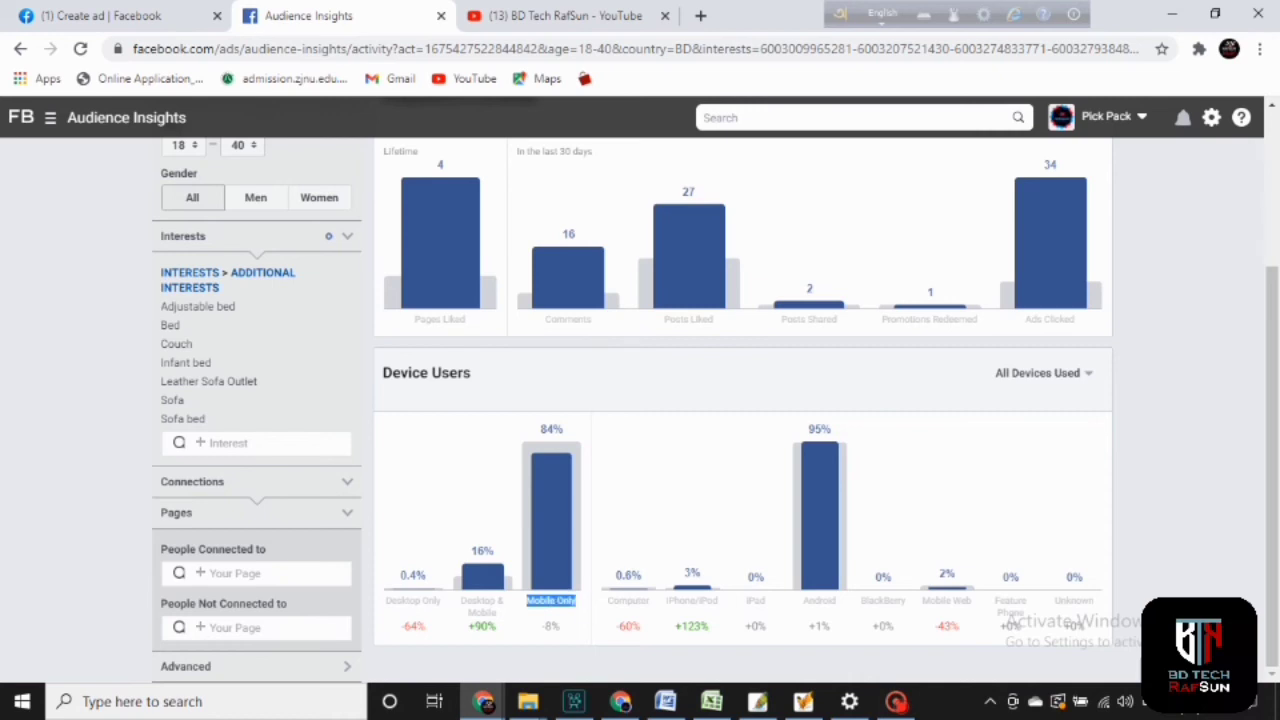
{"action": "left_click_drag", "start_coordinate": [803, 601], "coordinate": [843, 610]}
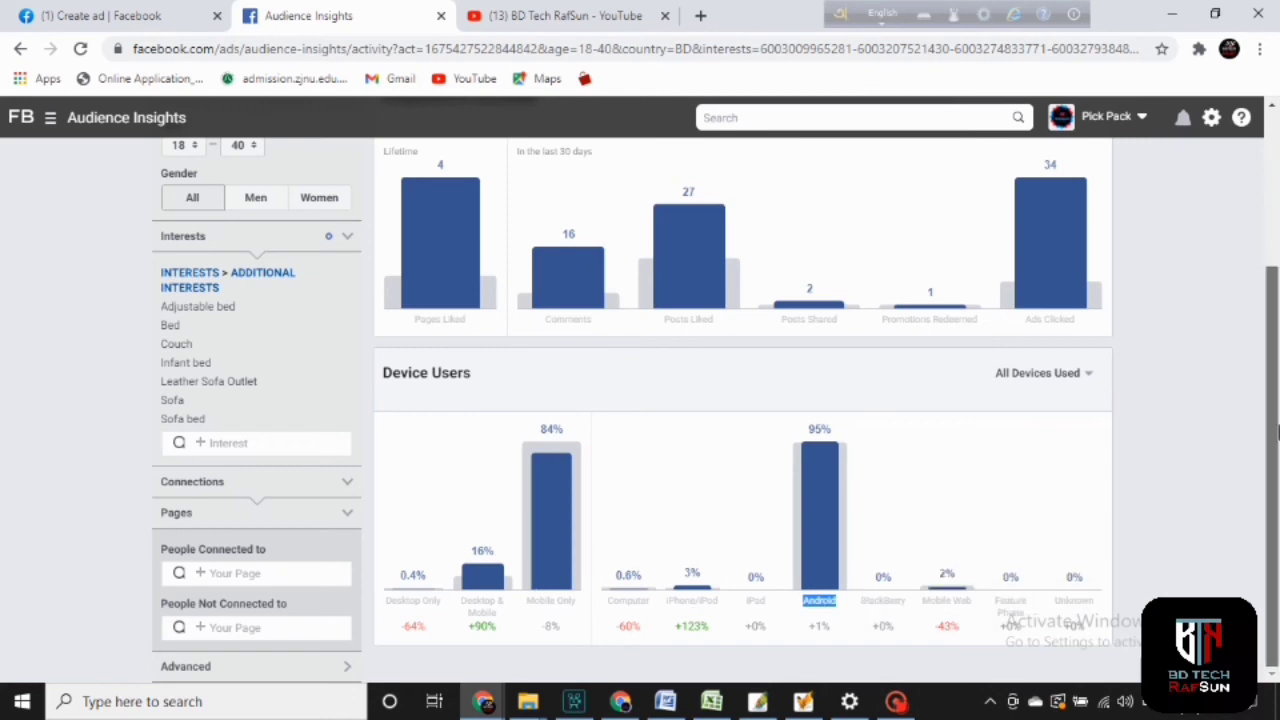
{"action": "left_click_drag", "start_coordinate": [1277, 516], "coordinate": [1277, 390]}
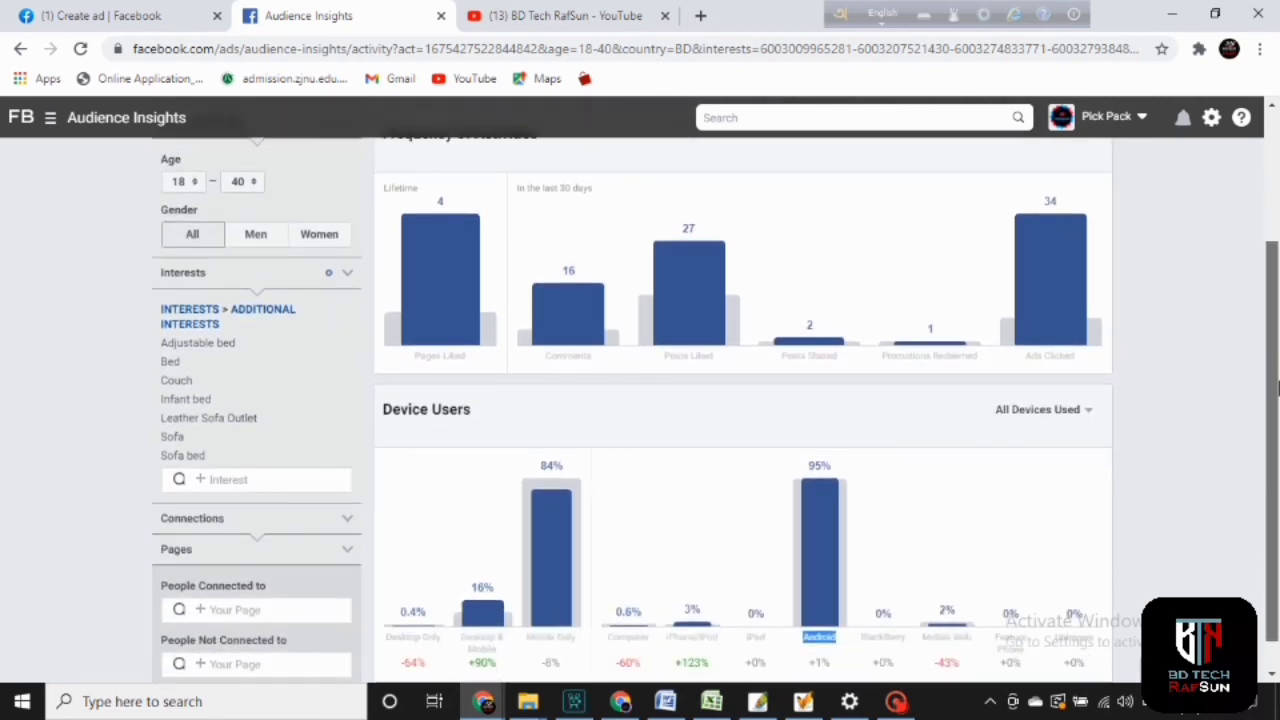
{"action": "left_click_drag", "start_coordinate": [1277, 390], "coordinate": [1277, 402]}
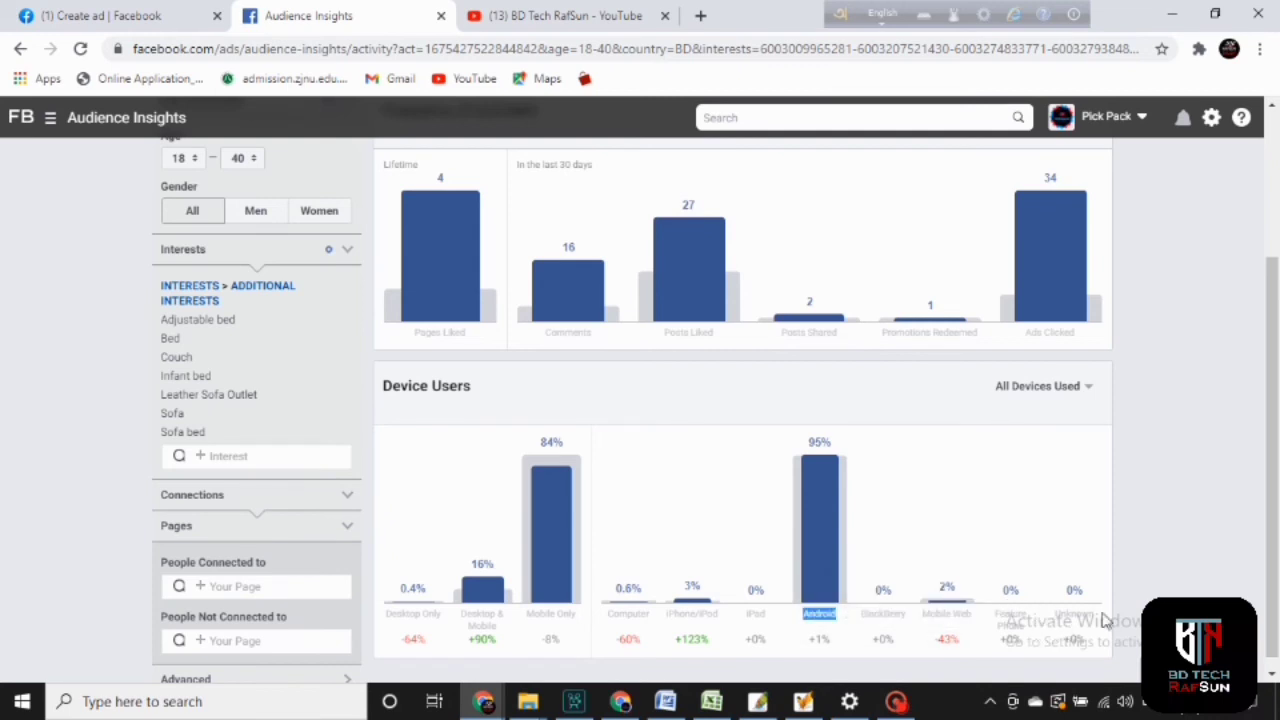
{"action": "scroll", "coordinate": [458, 644], "scroll_direction": "down", "scroll_amount": 1}
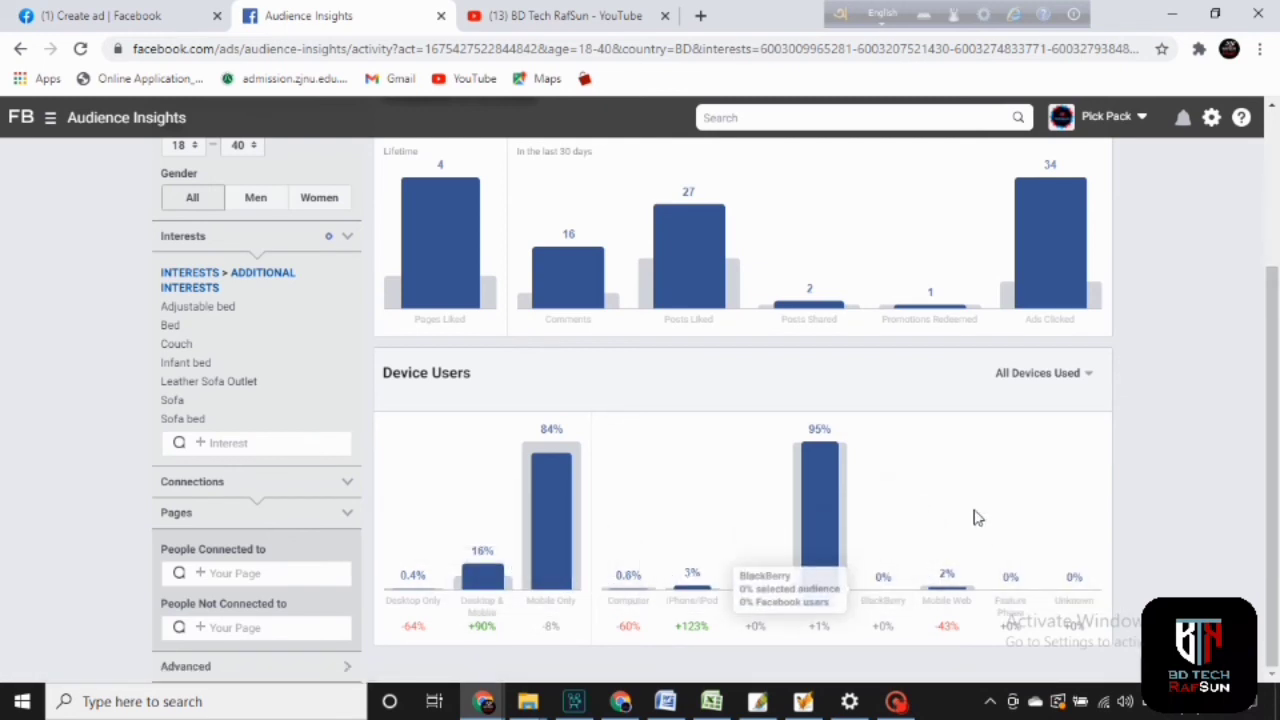
- Review the audience's Page Likes, Location and Activity insights once more and return to Demographics
{"action": "scroll", "coordinate": [1276, 557], "scroll_direction": "up", "scroll_amount": 3}
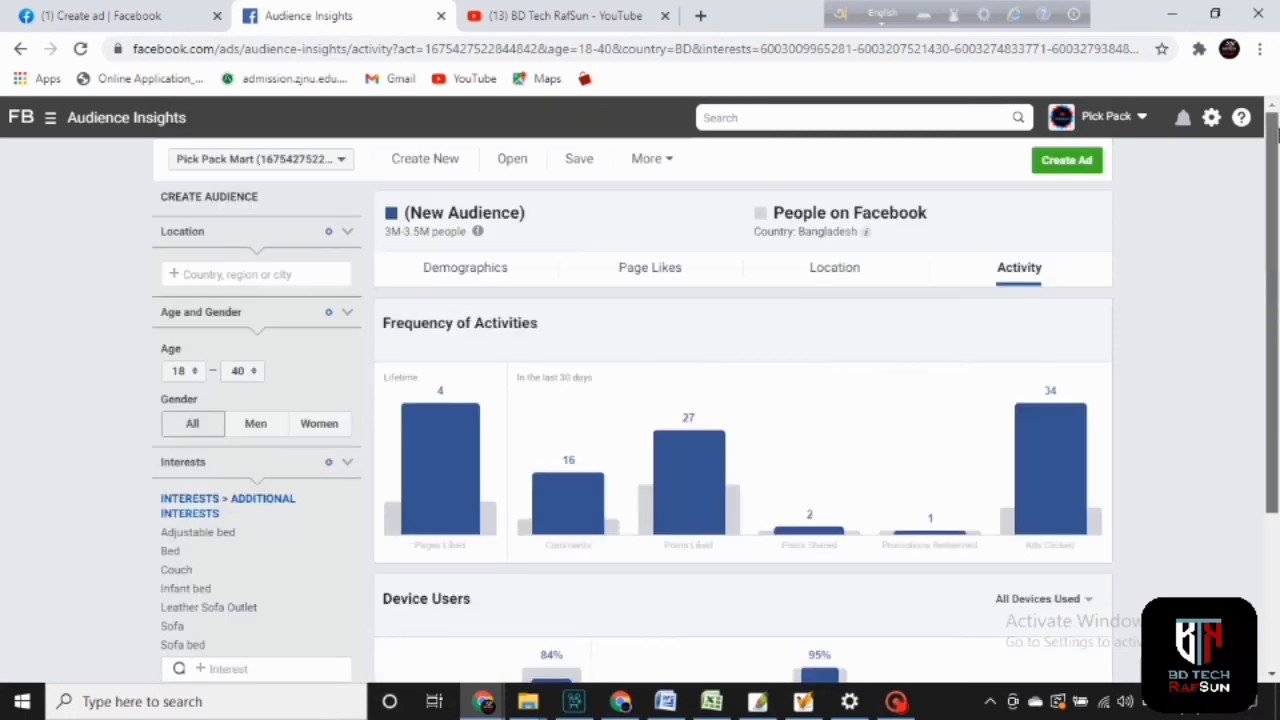
{"action": "left_click", "coordinate": [493, 278]}
{"action": "left_click", "coordinate": [643, 280]}
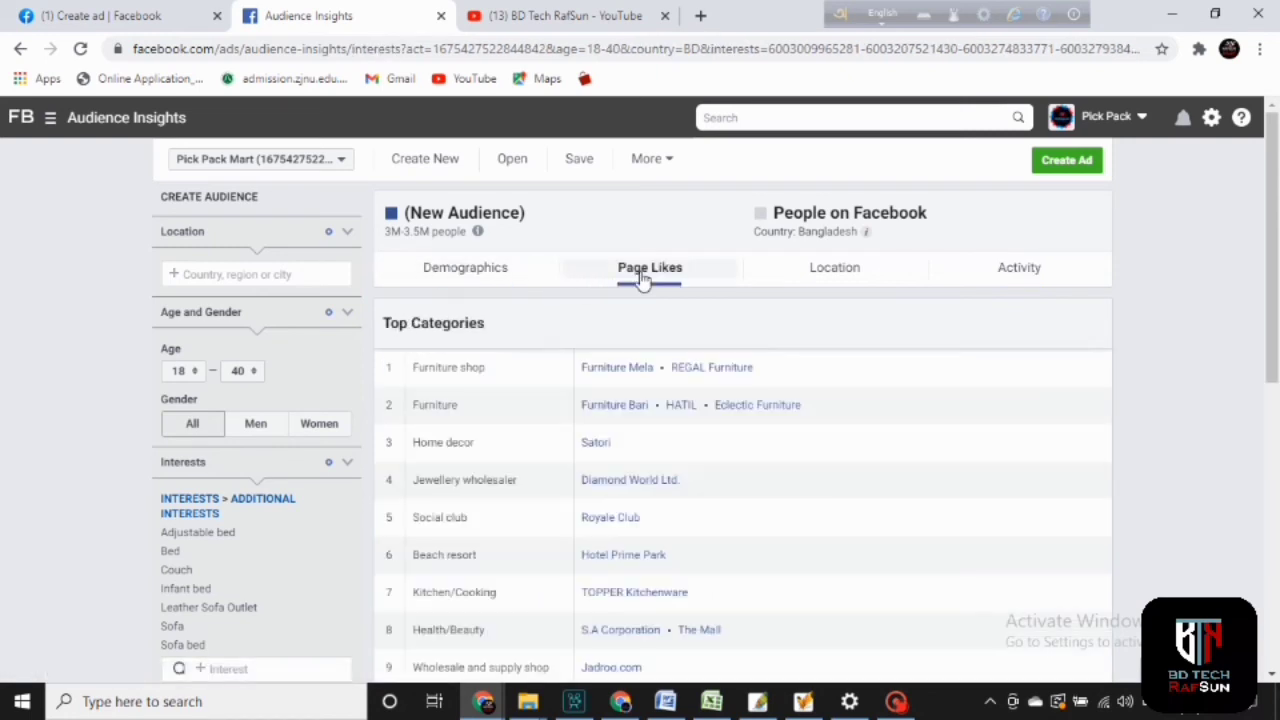
{"action": "left_click", "coordinate": [855, 278]}
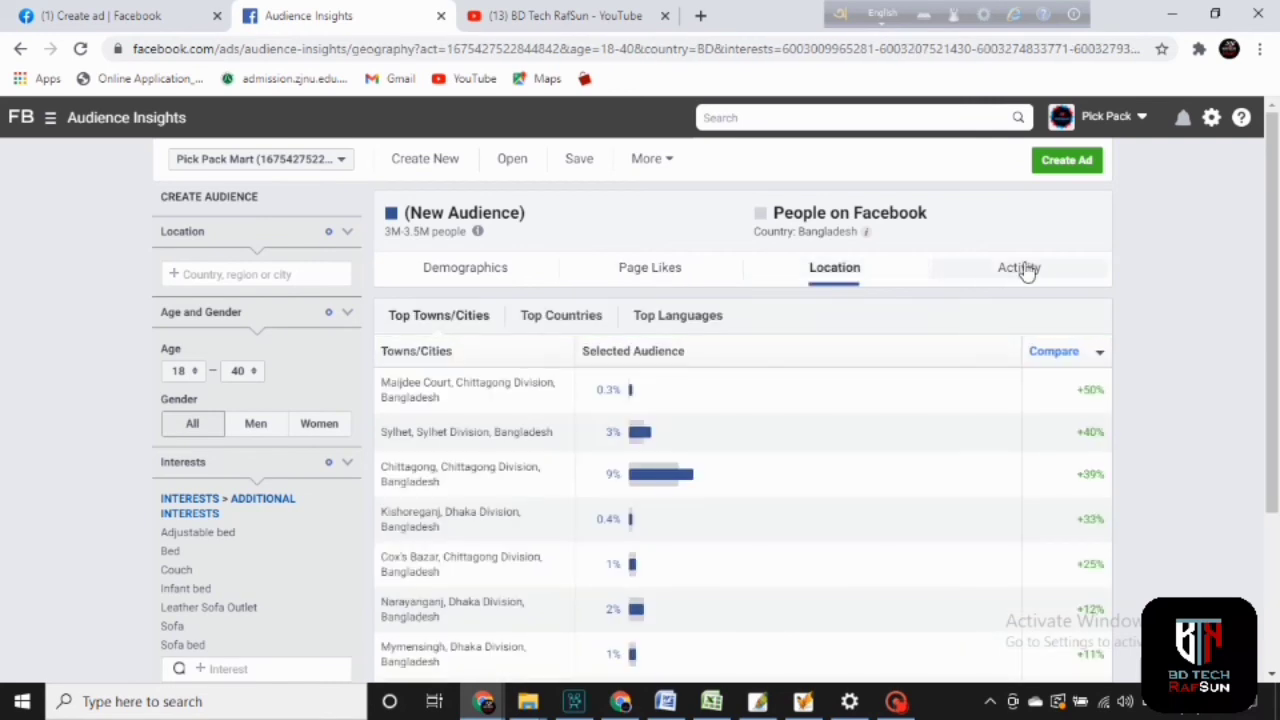
{"action": "left_click", "coordinate": [1022, 271]}
{"action": "left_click", "coordinate": [505, 278]}
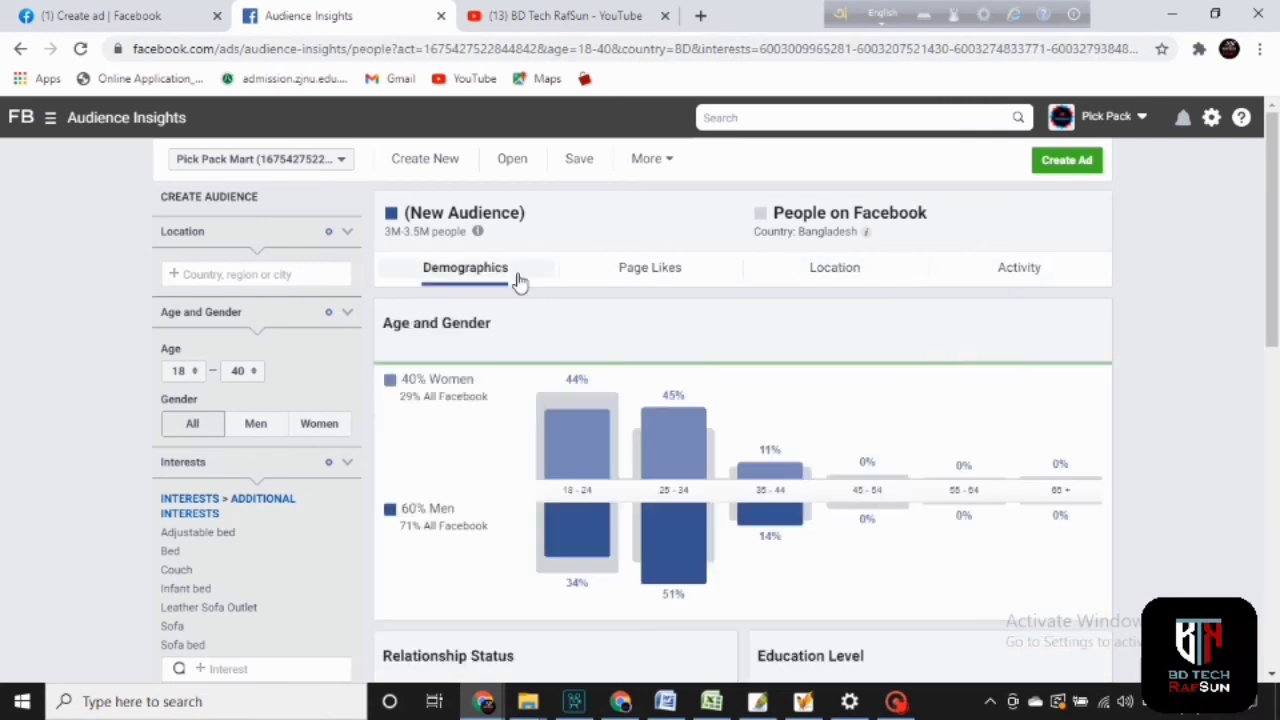
- Lower the audience's maximum age to 36 and view its Age and Gender demographics
{"action": "left_click", "coordinate": [628, 277]}
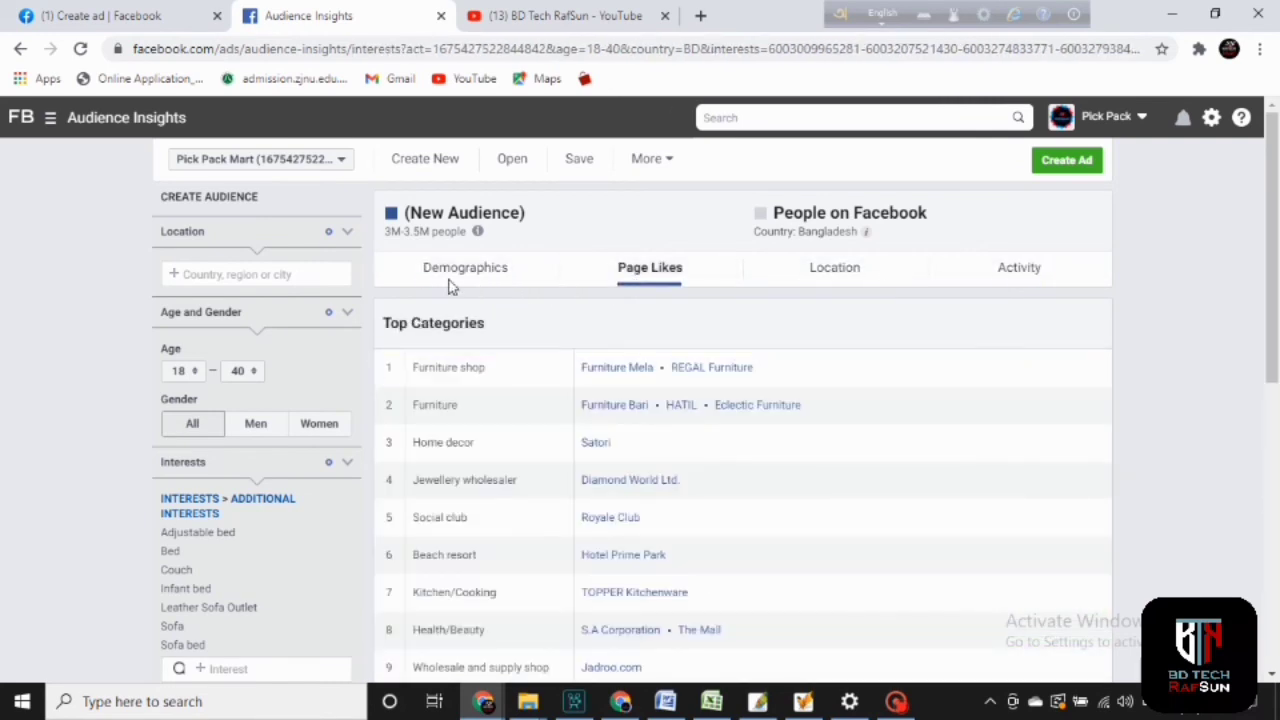
{"action": "left_click", "coordinate": [255, 372]}
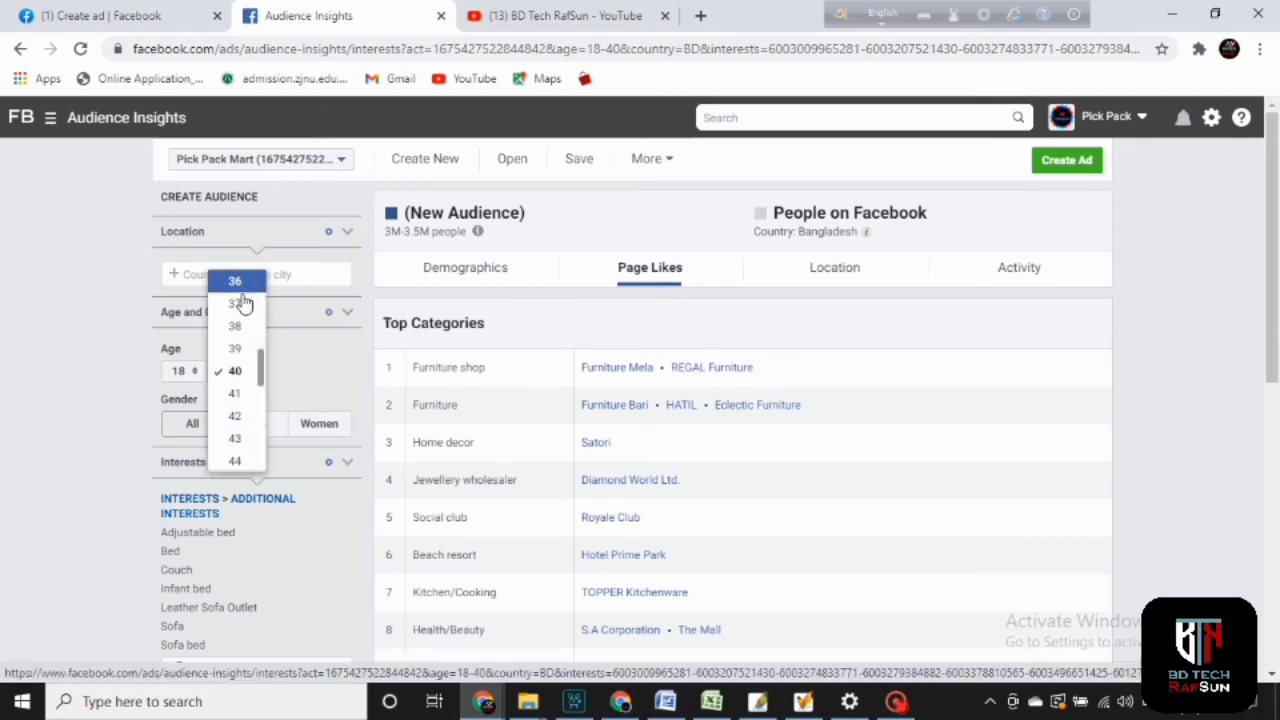
{"action": "left_click_drag", "start_coordinate": [260, 370], "coordinate": [259, 338]}
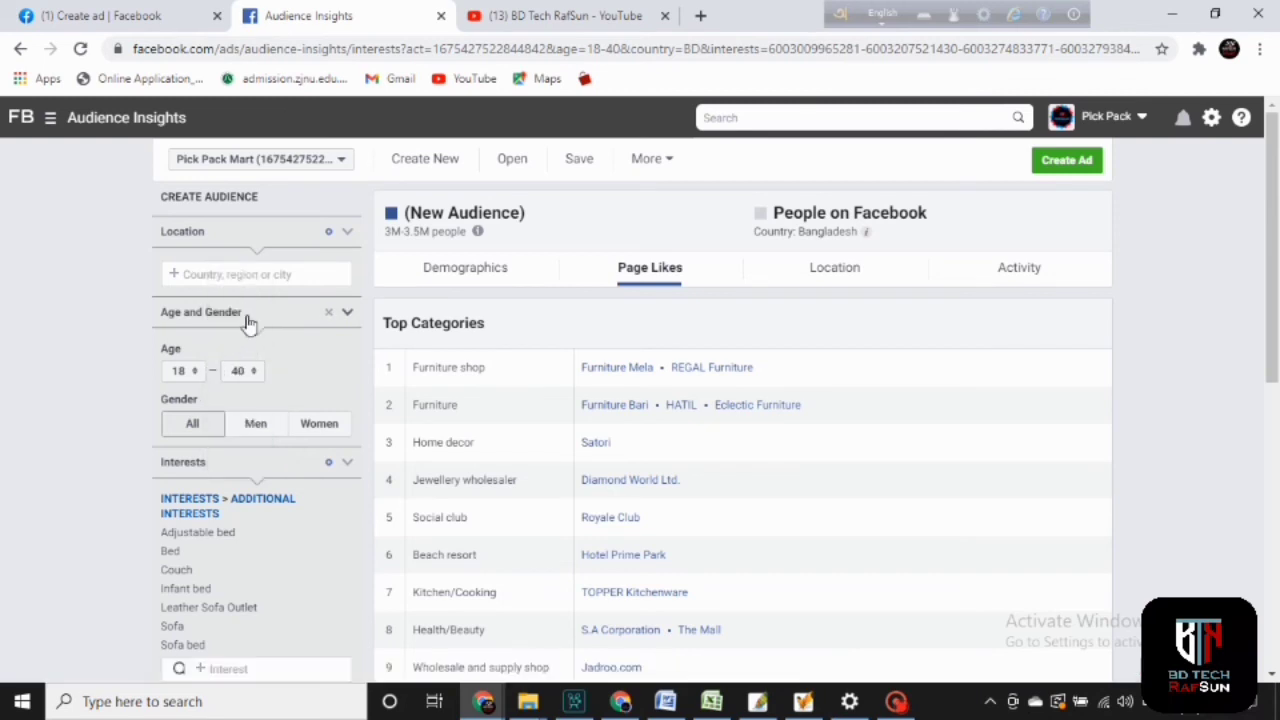
{"action": "left_click", "coordinate": [250, 371]}
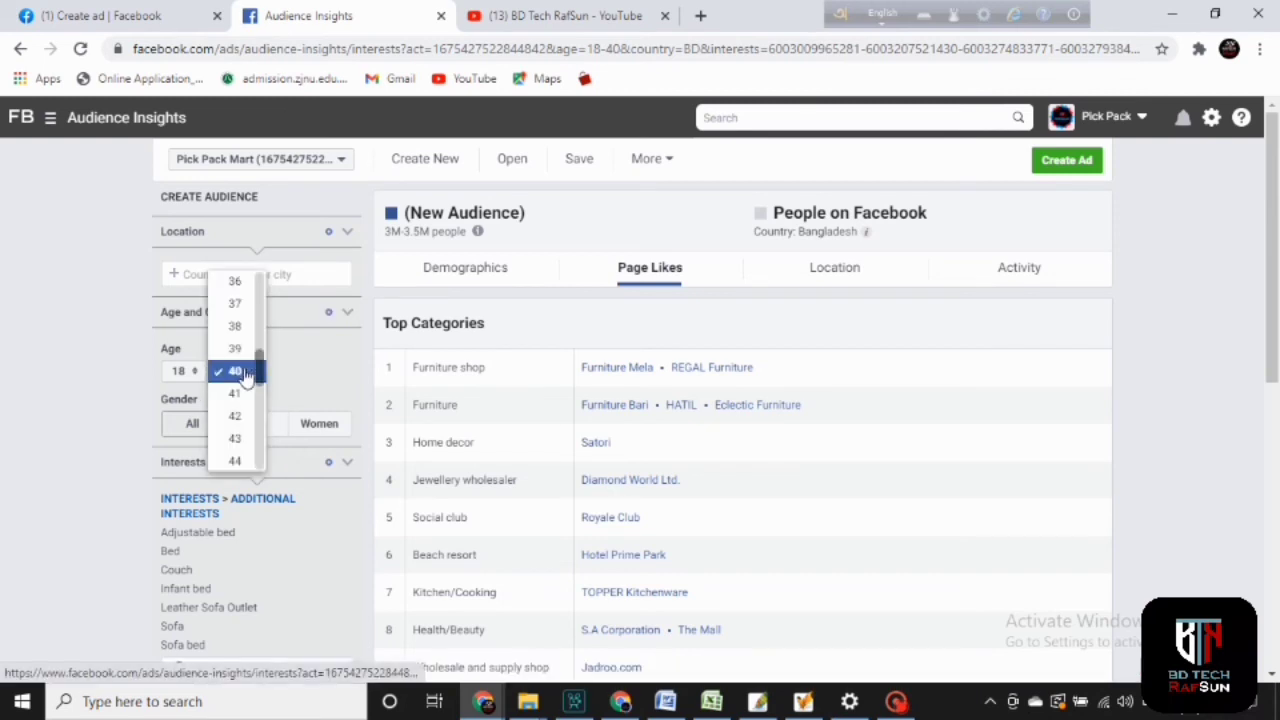
{"action": "left_click", "coordinate": [247, 285]}
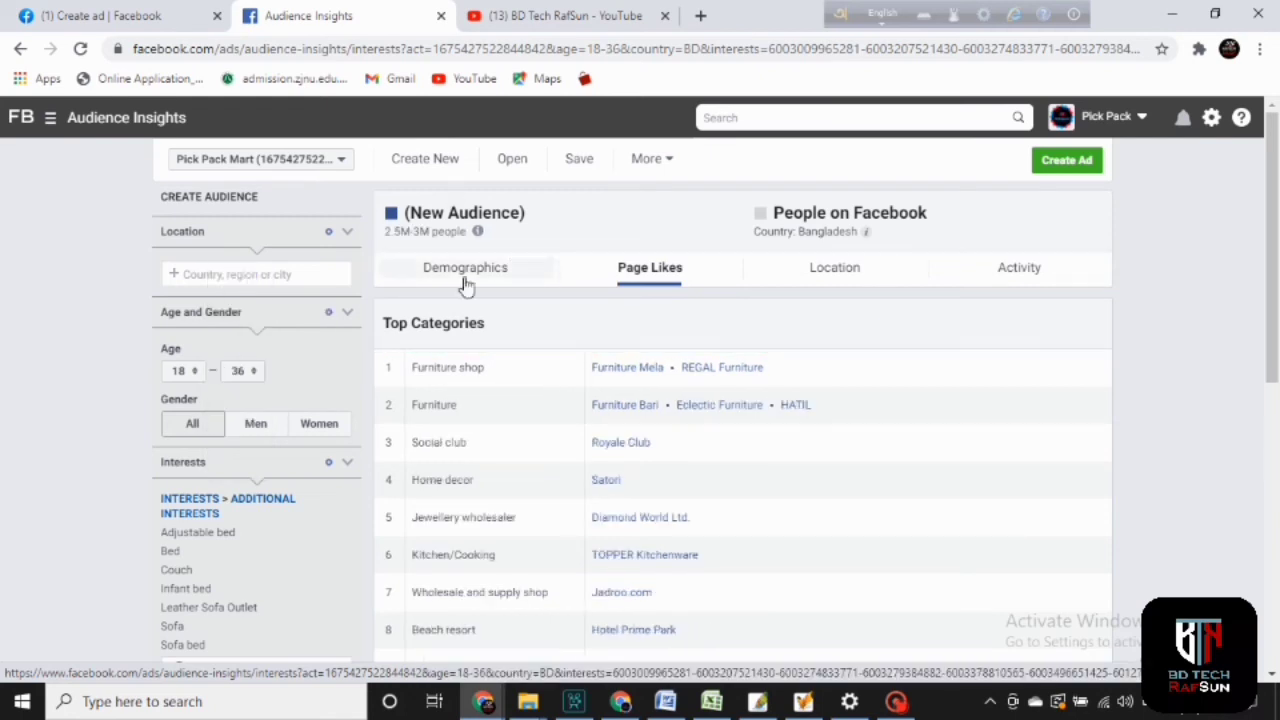
{"action": "left_click", "coordinate": [430, 276]}
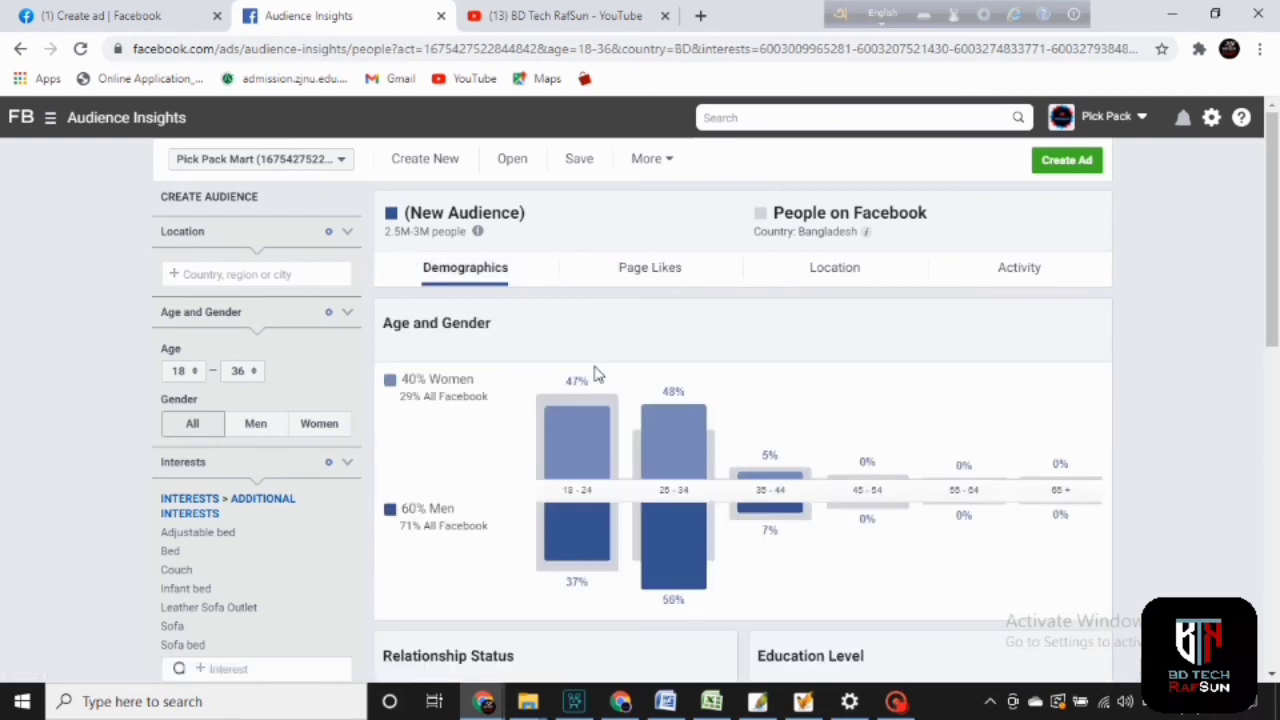
{"action": "mouse_move", "coordinate": [590, 395]}
- Set the audience's maximum age back to 40 and review the Age and Gender chart
{"action": "left_click", "coordinate": [252, 372]}
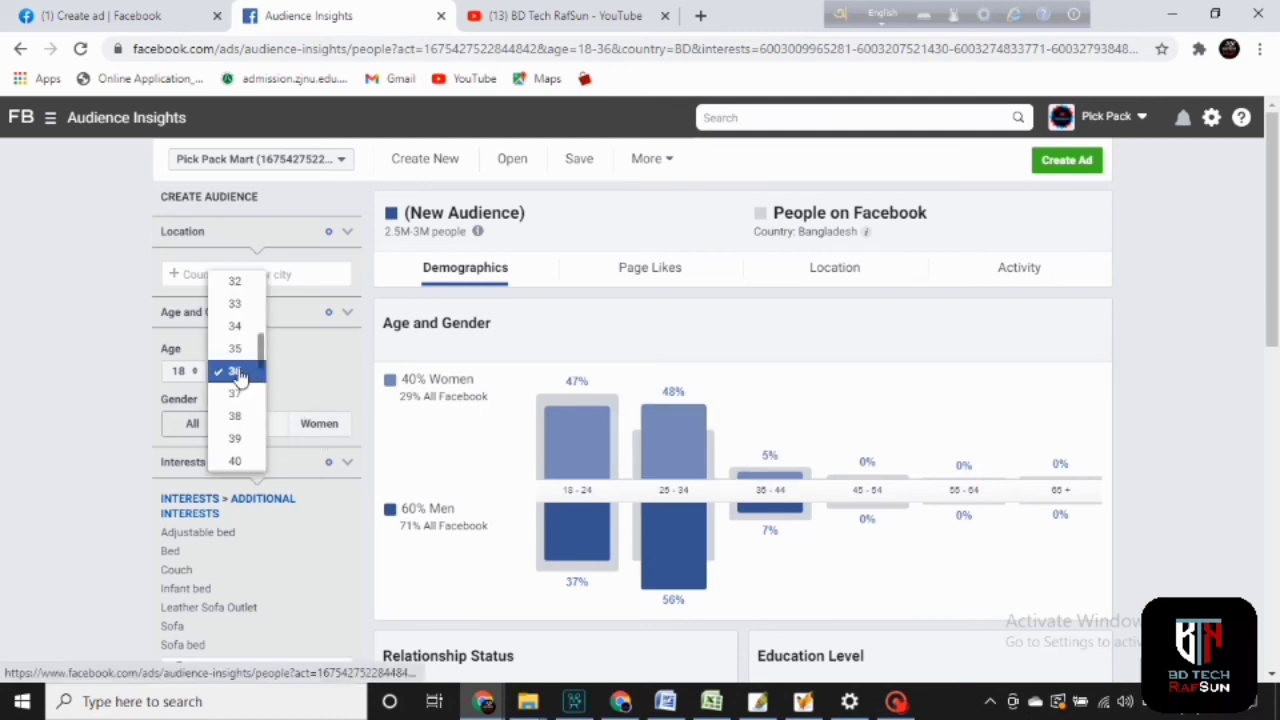
{"action": "left_click", "coordinate": [240, 461]}
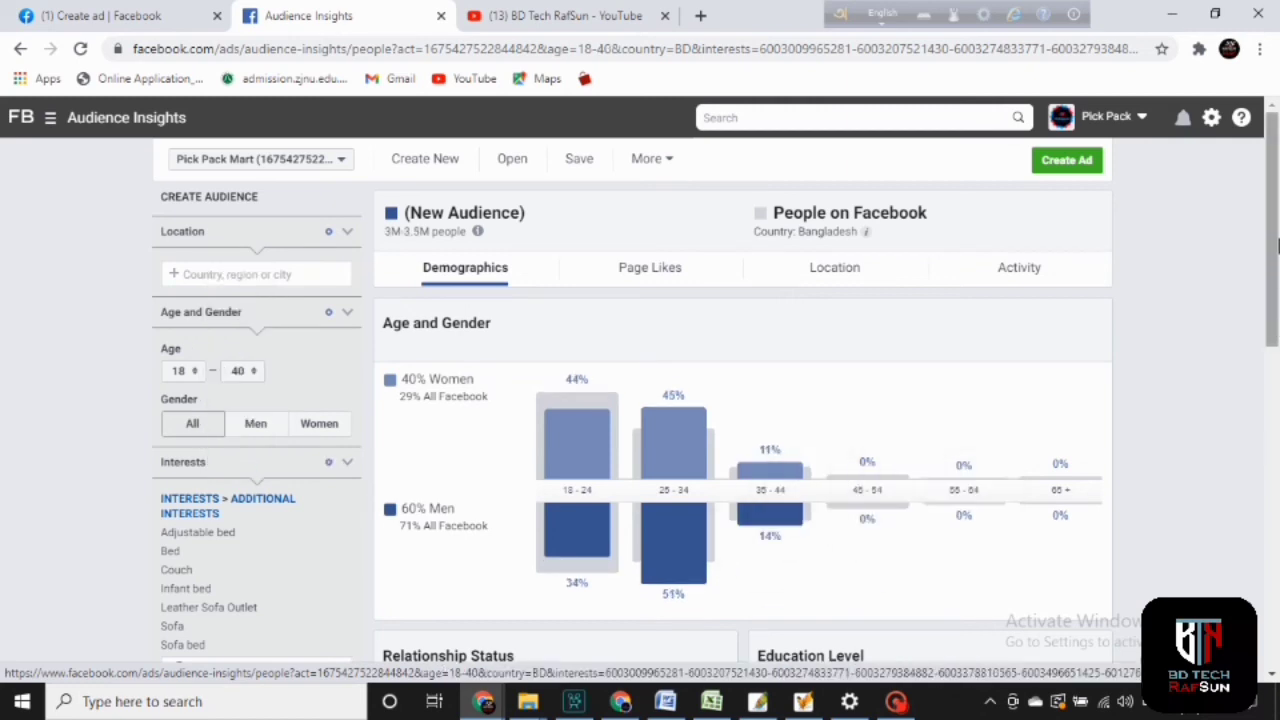
{"action": "scroll", "coordinate": [1277, 230], "scroll_direction": "down", "scroll_amount": 3}
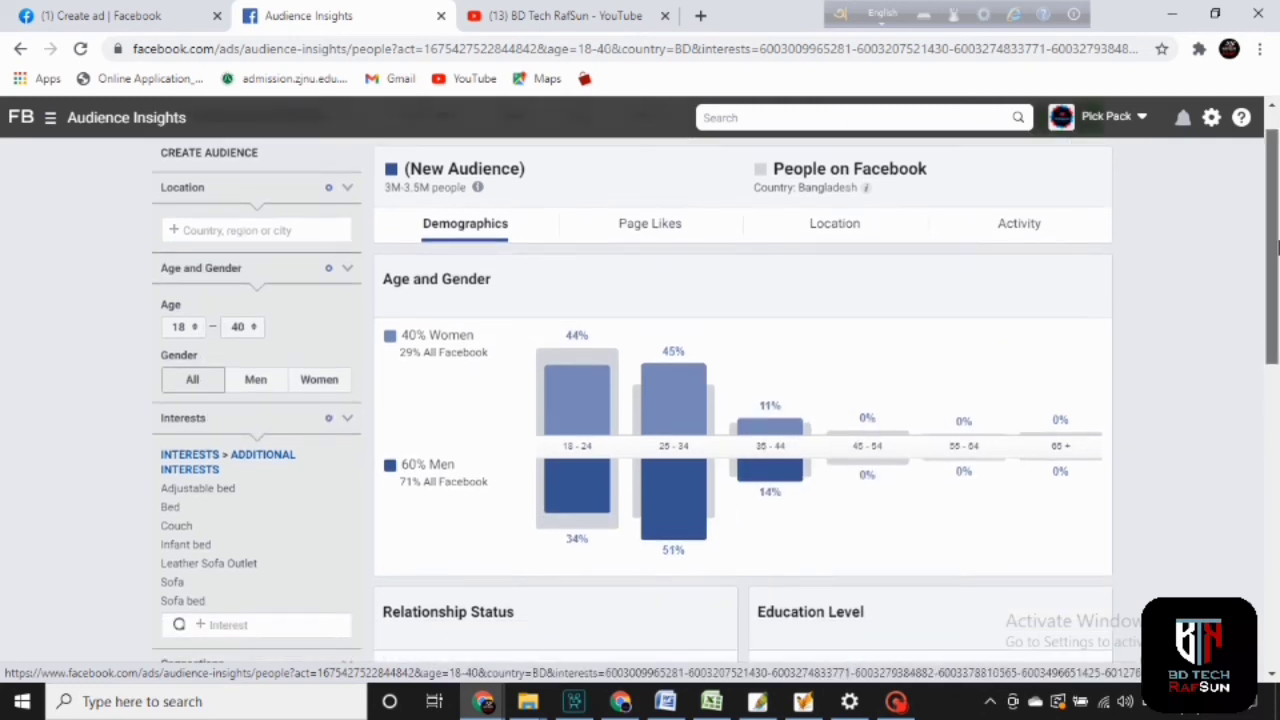
{"action": "scroll", "coordinate": [1277, 232], "scroll_direction": "up", "scroll_amount": 2}
{"action": "left_click_drag", "start_coordinate": [1277, 232], "coordinate": [1277, 216]}
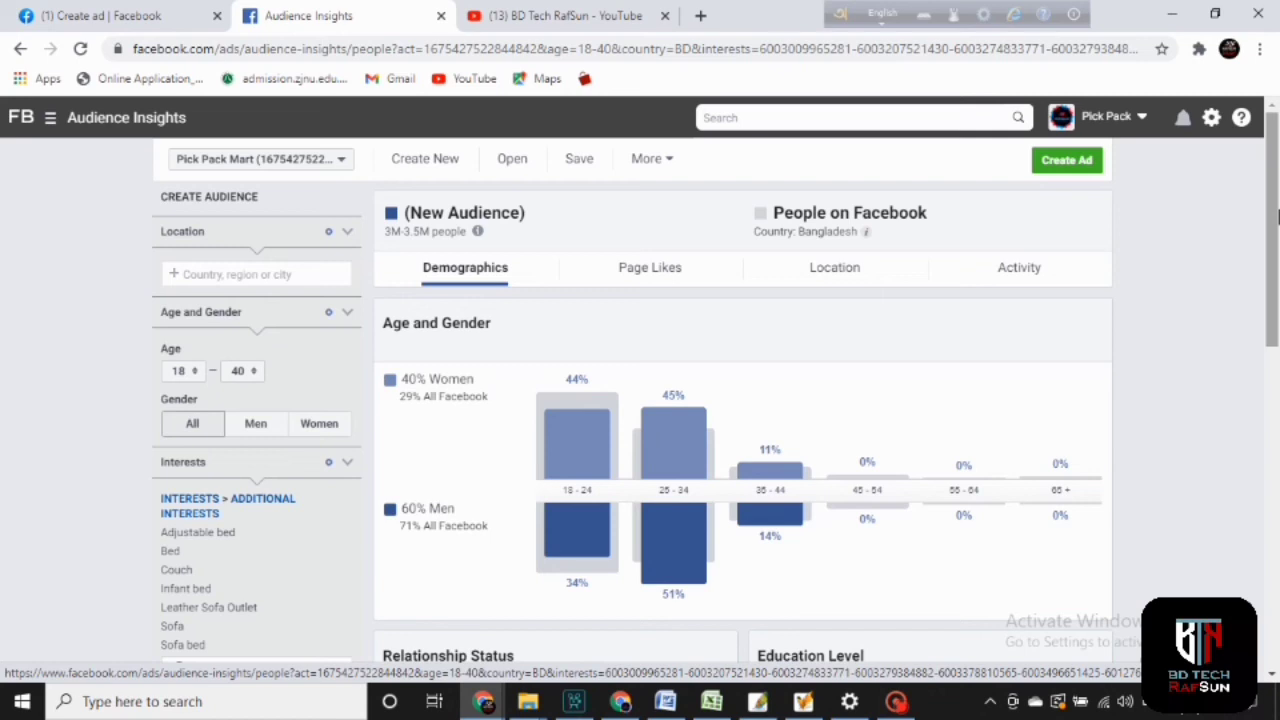
{"action": "left_click", "coordinate": [577, 163]}
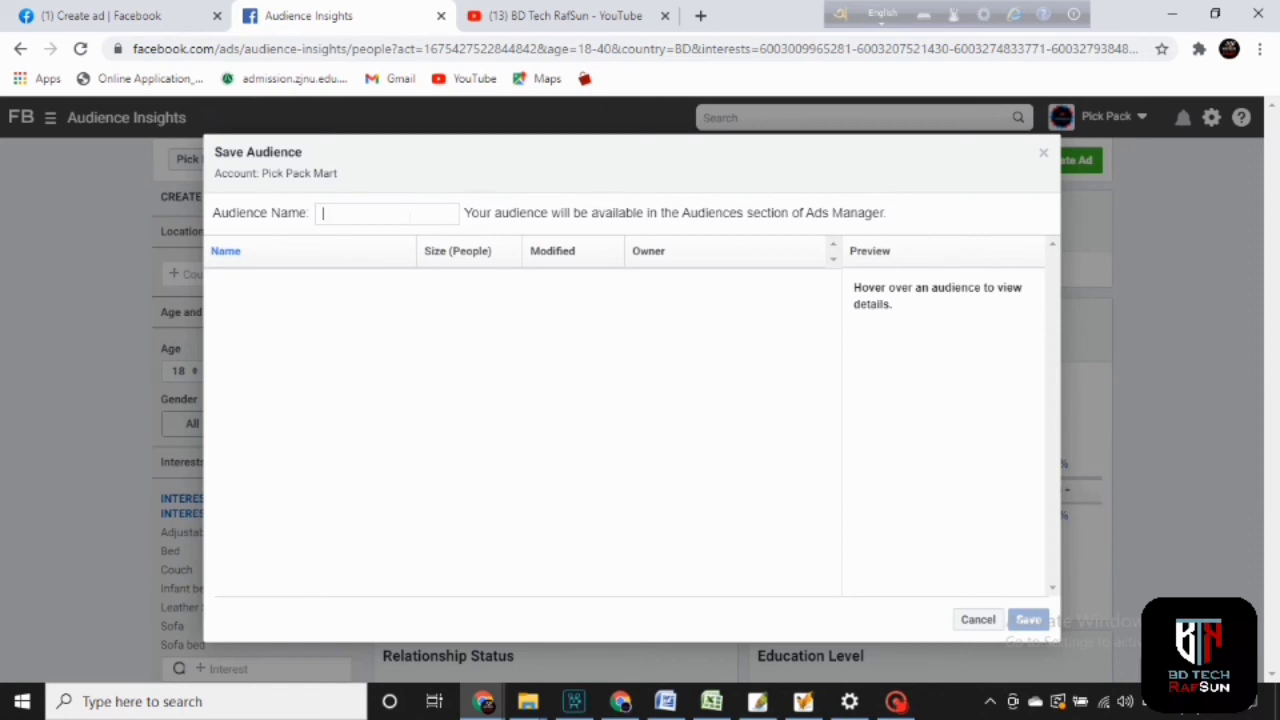
{"action": "type", "text": "ai"}
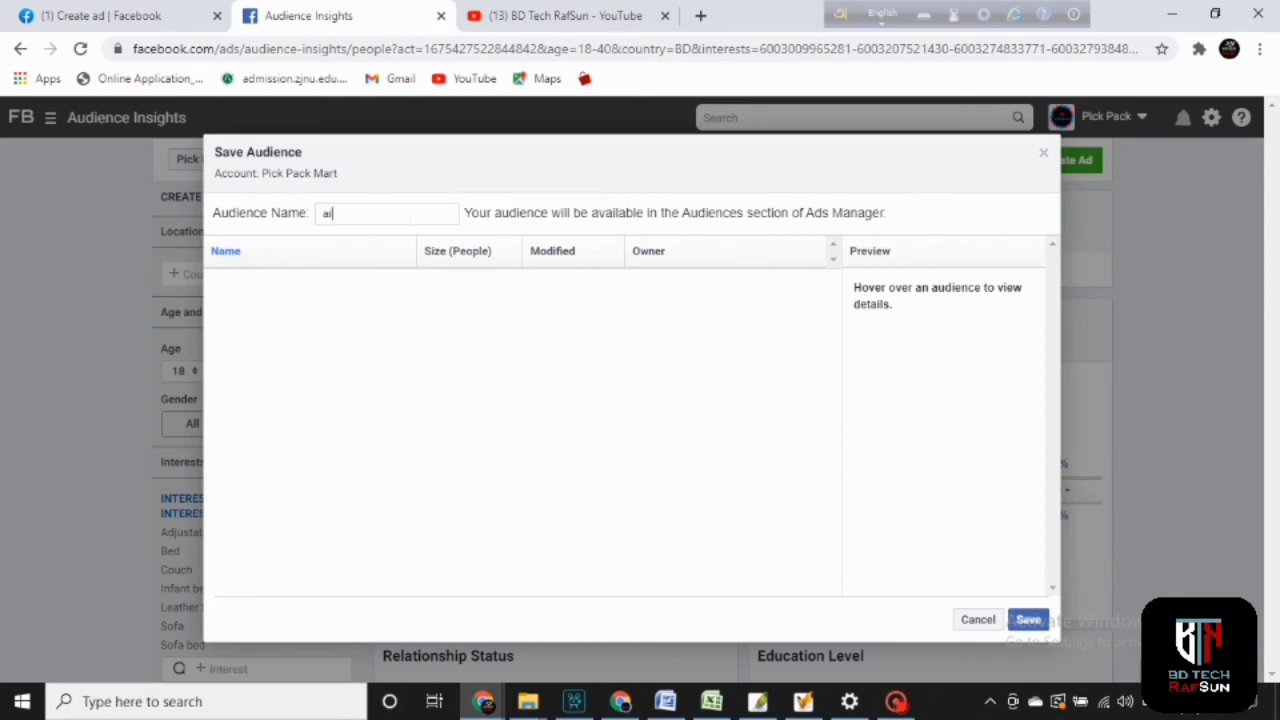
{"action": "type", "text": "r sofabed"}
{"action": "left_click", "coordinate": [354, 215]}
{"action": "key", "text": "BackSpace"}
{"action": "left_click", "coordinate": [1043, 155]}
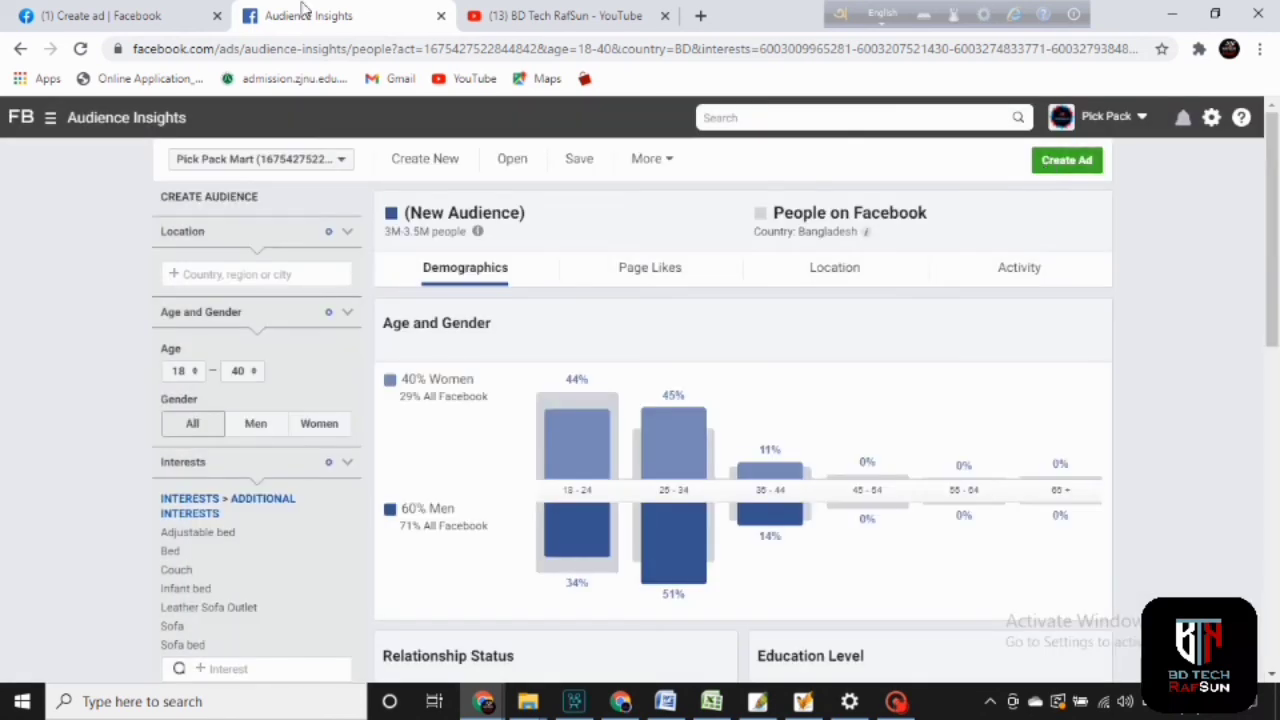
- Switch to the Create ad page and review the Air Sofa audience's gender, age, location and Detailed targeting settings
{"action": "left_click", "coordinate": [175, 10]}
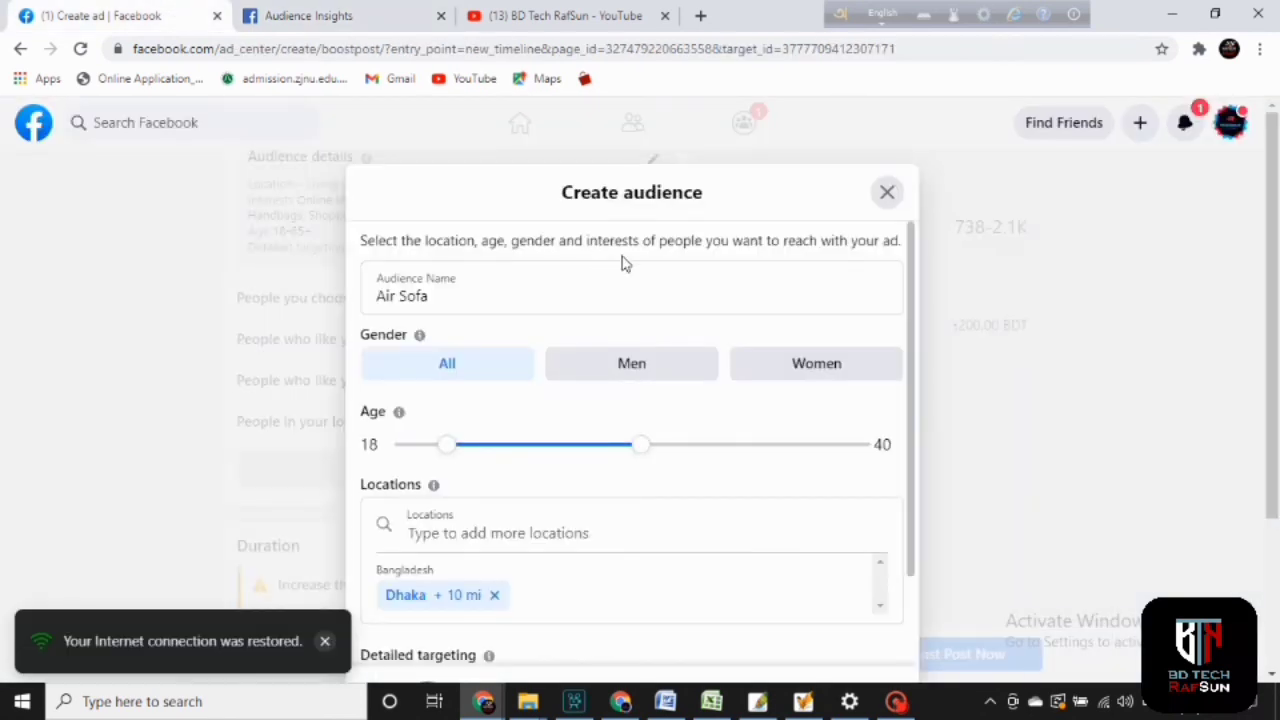
{"action": "left_click", "coordinate": [343, 12]}
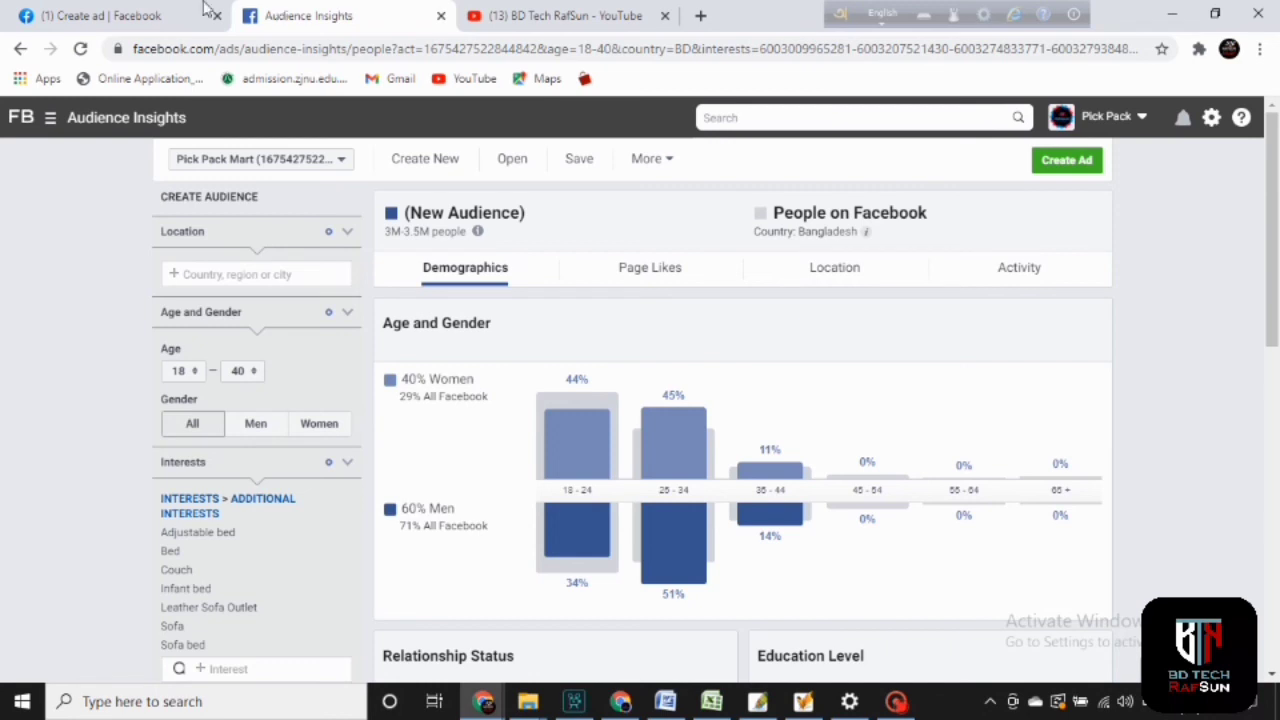
{"action": "left_click", "coordinate": [160, 12]}
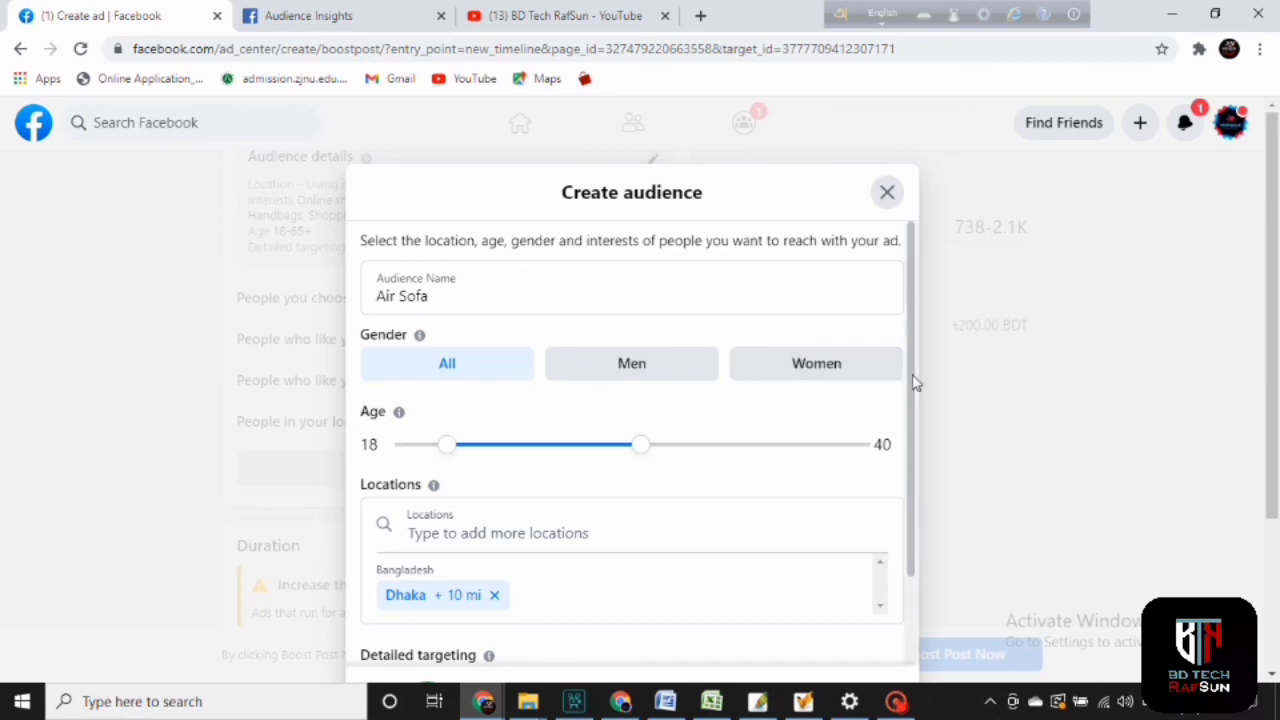
{"action": "scroll", "coordinate": [911, 374], "scroll_direction": "down", "scroll_amount": 2}
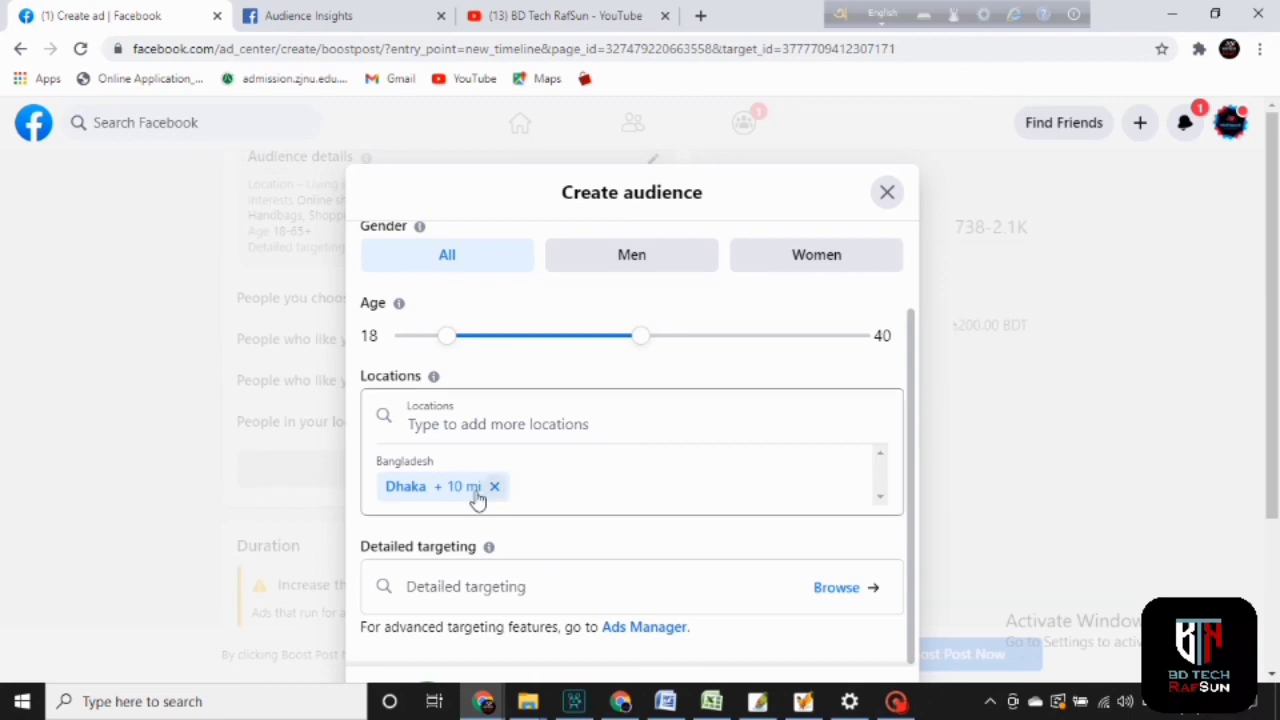
{"action": "left_click", "coordinate": [586, 598]}
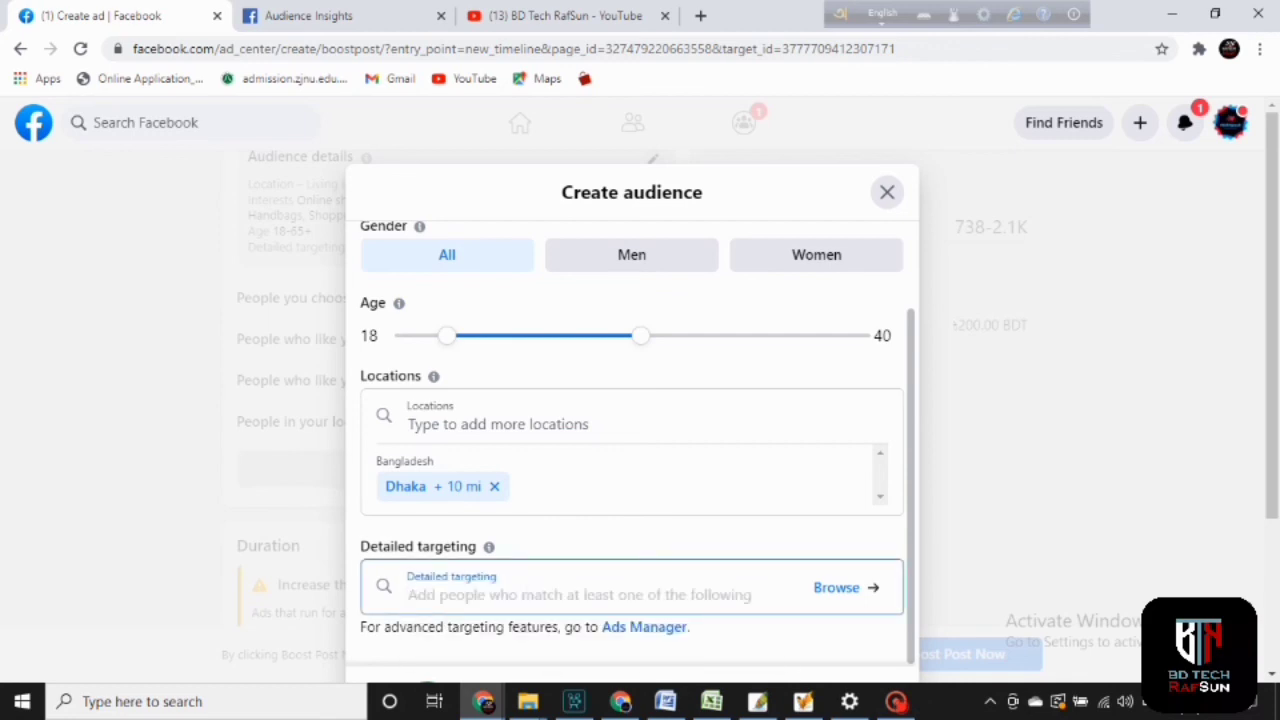
- Compare the Air Sofa audience form with the Audience Insights demographics, including Relationship Status and Education Level
{"action": "left_click", "coordinate": [318, 15]}
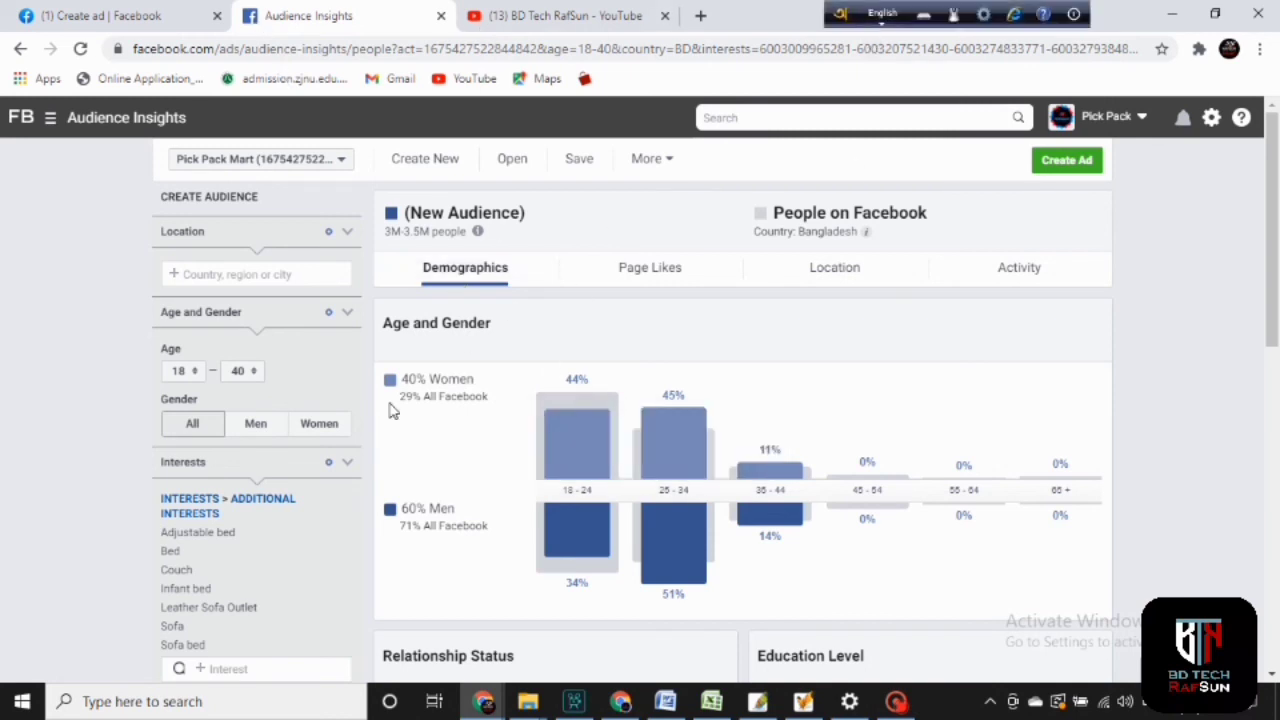
{"action": "left_click", "coordinate": [110, 15]}
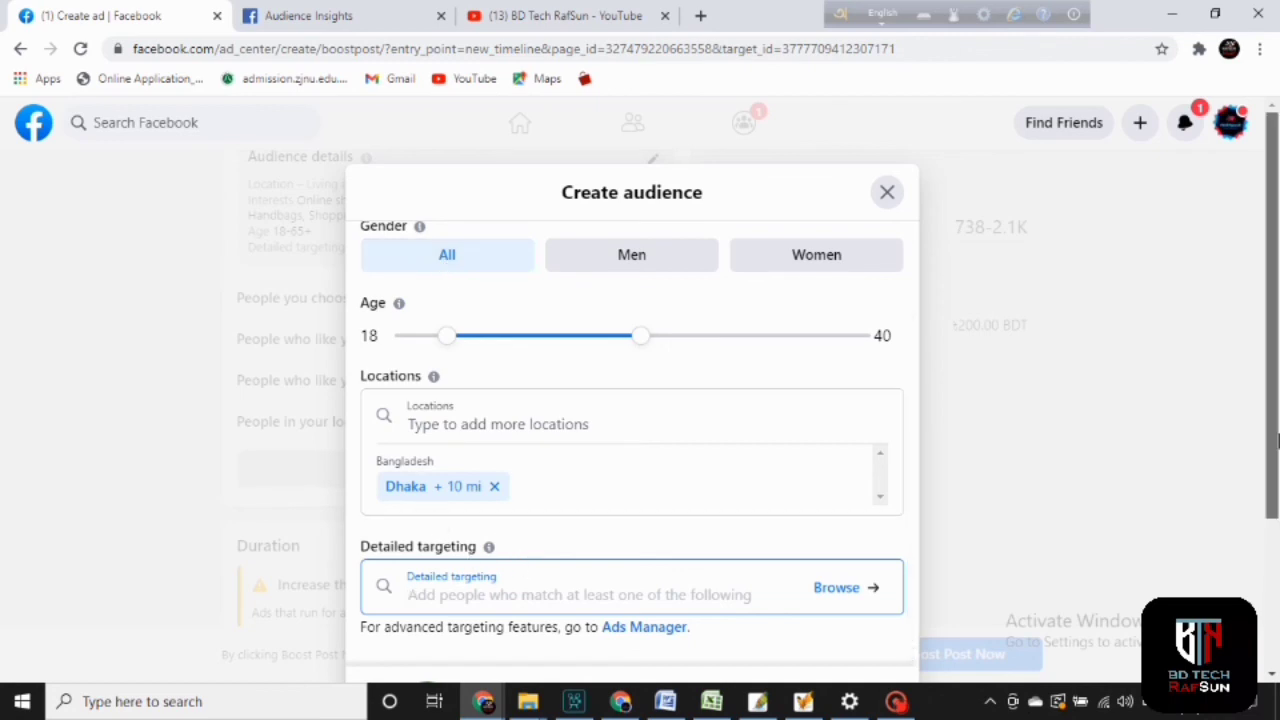
{"action": "scroll", "coordinate": [1275, 568], "scroll_direction": "down", "scroll_amount": 2}
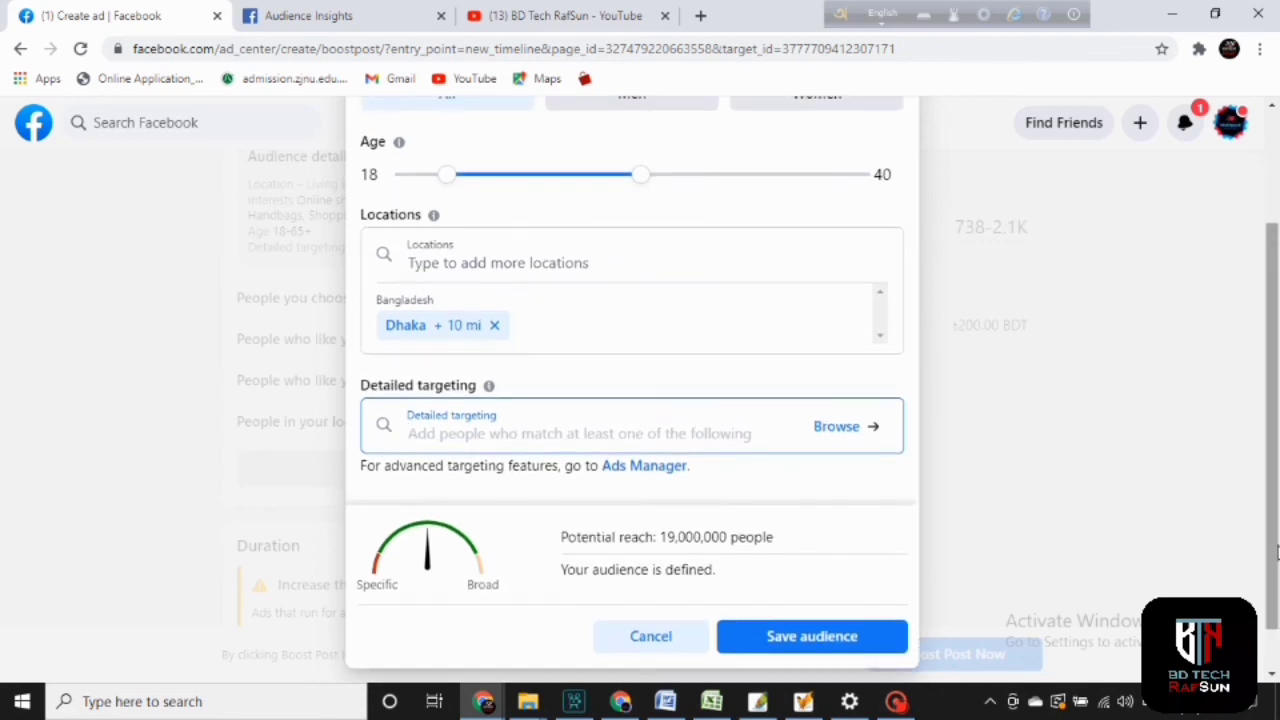
{"action": "scroll", "coordinate": [1275, 568], "scroll_direction": "up", "scroll_amount": 1}
{"action": "left_click", "coordinate": [319, 14]}
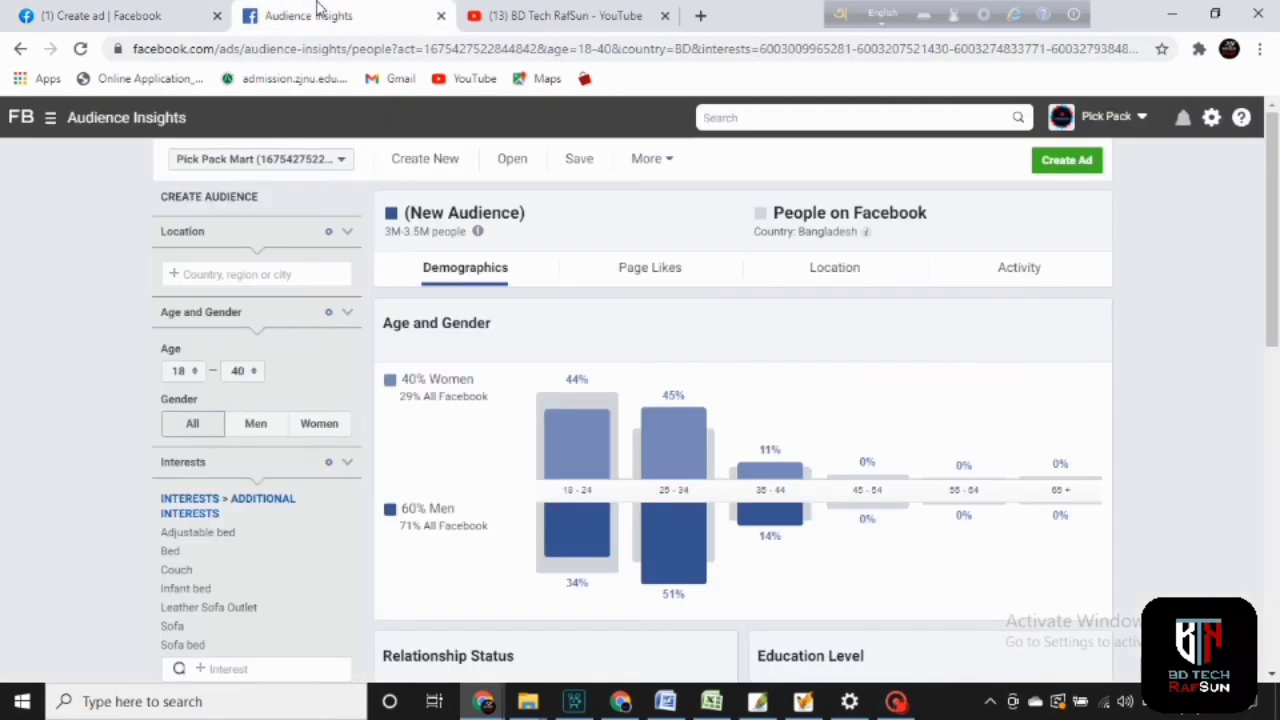
{"action": "scroll", "coordinate": [1277, 340], "scroll_direction": "down", "scroll_amount": 3}
{"action": "scroll", "coordinate": [1277, 340], "scroll_direction": "down", "scroll_amount": 1}
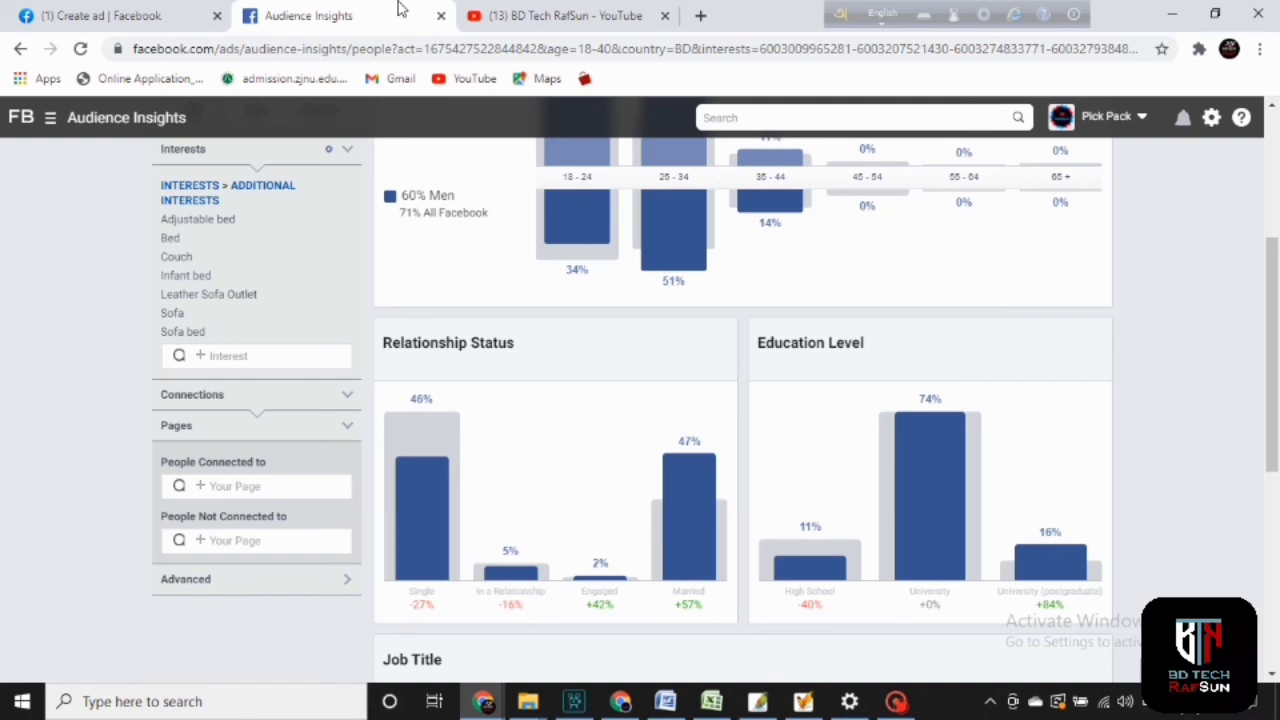
- Add the Single and Married demographics to the Air Sofa audience's detailed targeting in the ad form
{"action": "left_click", "coordinate": [160, 15]}
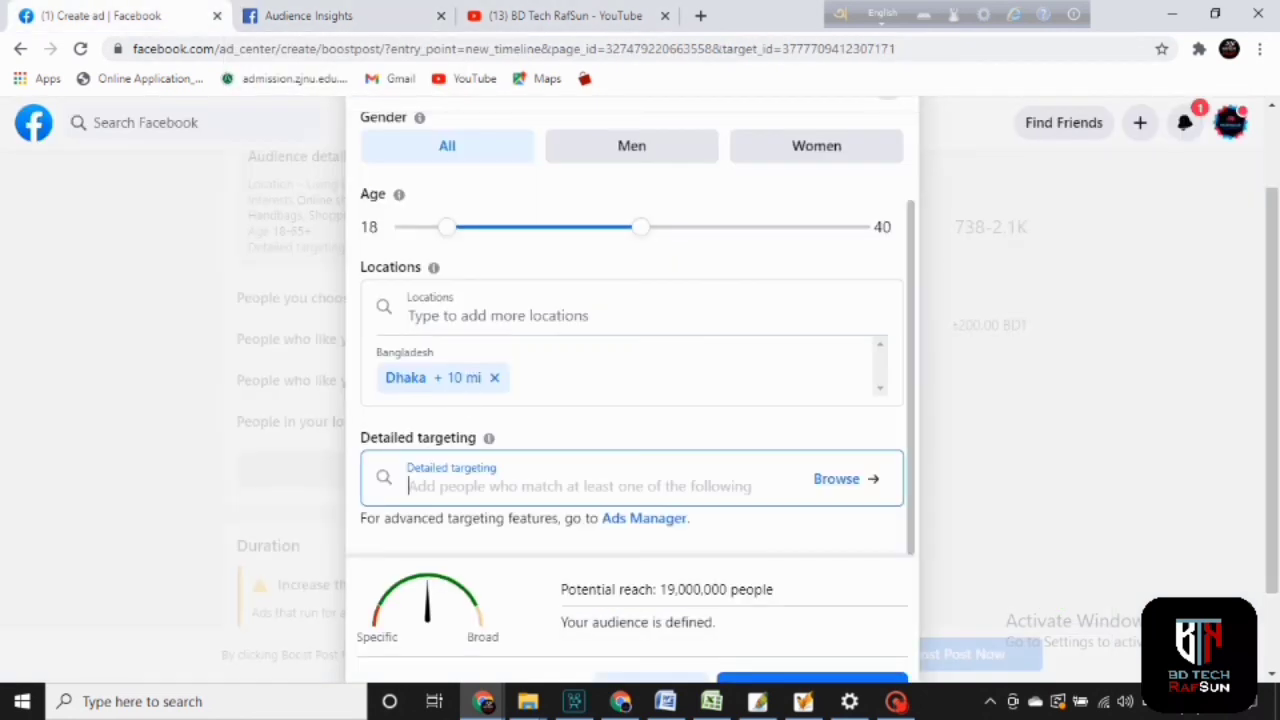
{"action": "type", "text": "singl"}
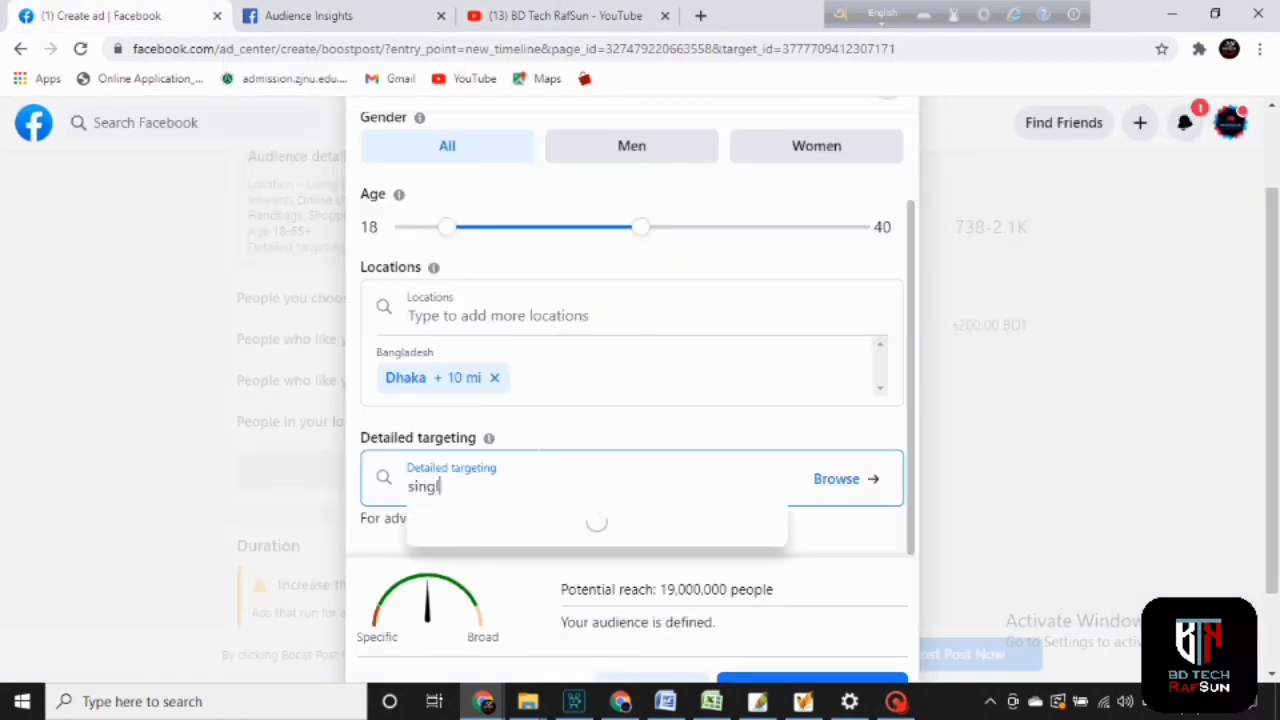
{"action": "type", "text": "e"}
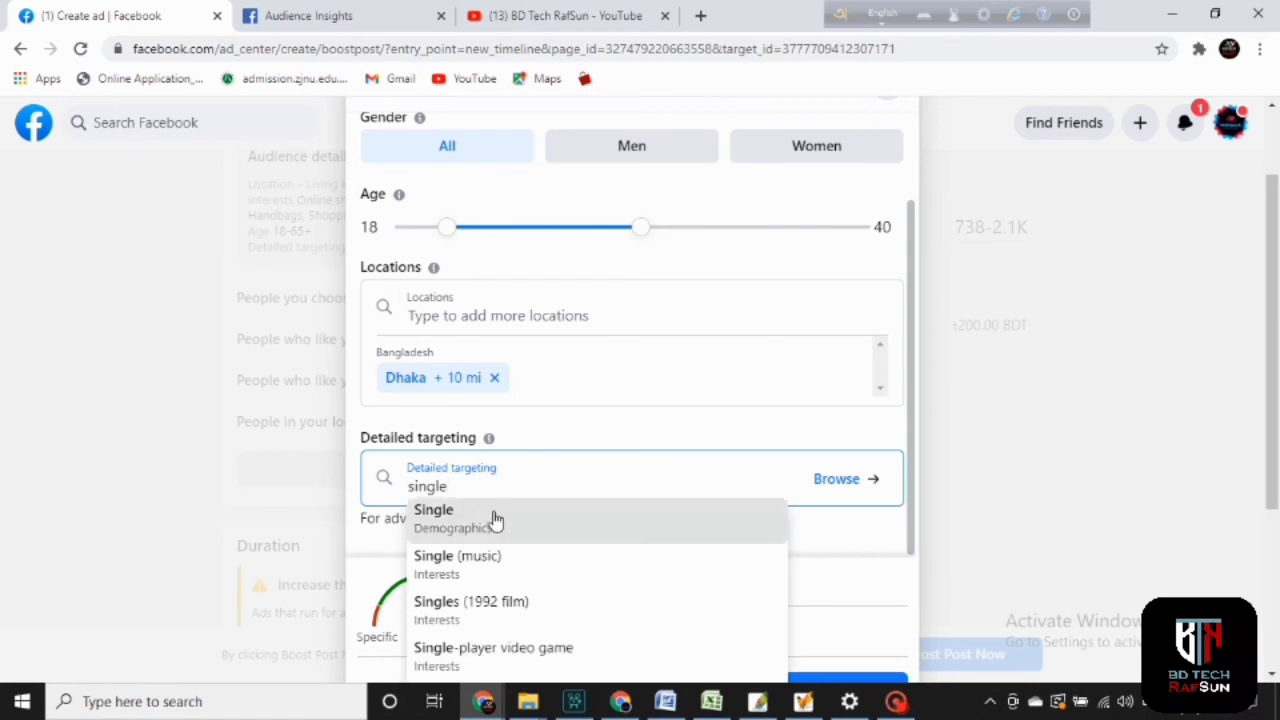
{"action": "left_click", "coordinate": [494, 520]}
{"action": "type", "text": "married"}
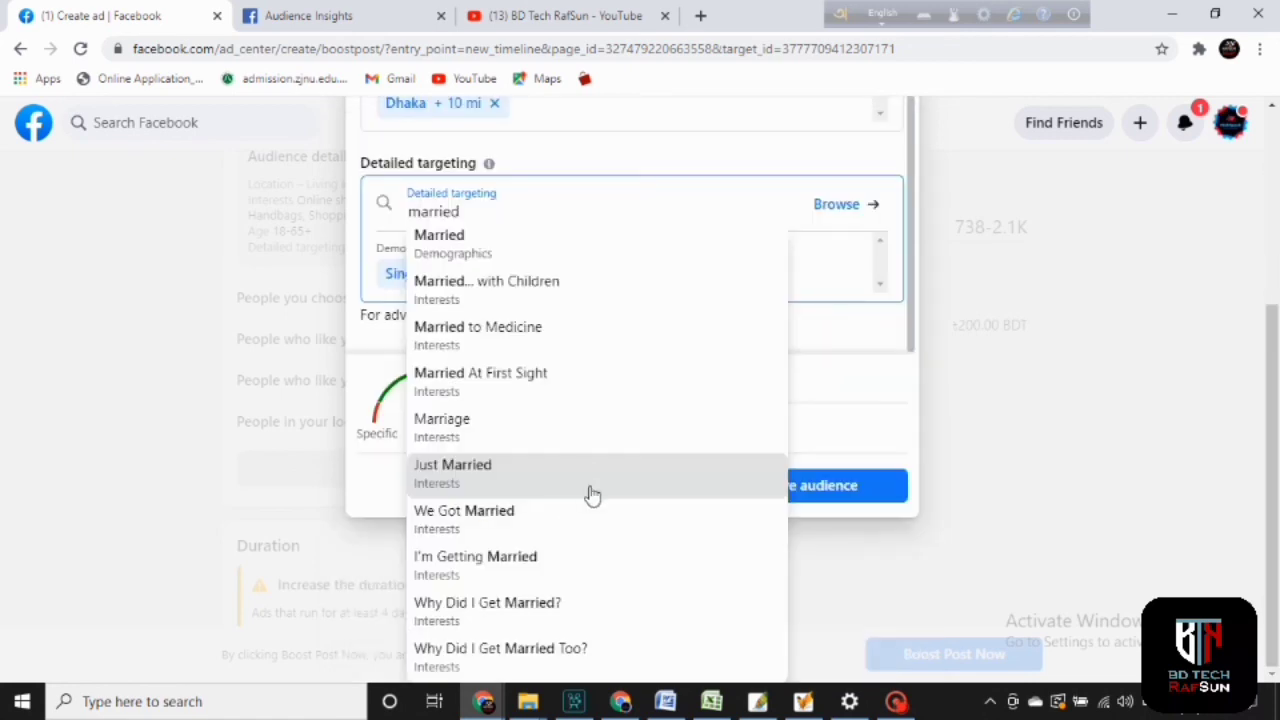
{"action": "left_click", "coordinate": [483, 250]}
- Add the interest "Married... with Children" to the Air Sofa audience's detailed targeting
{"action": "type", "text": "ma"}
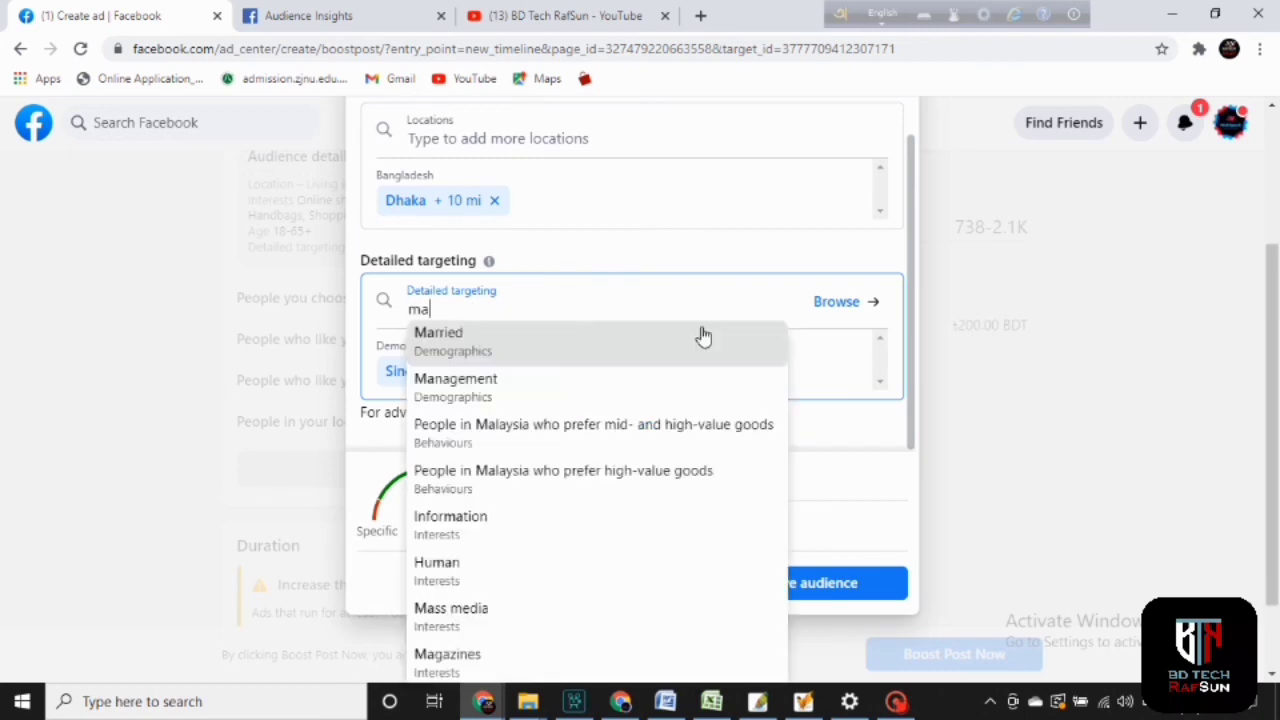
{"action": "type", "text": "rried"}
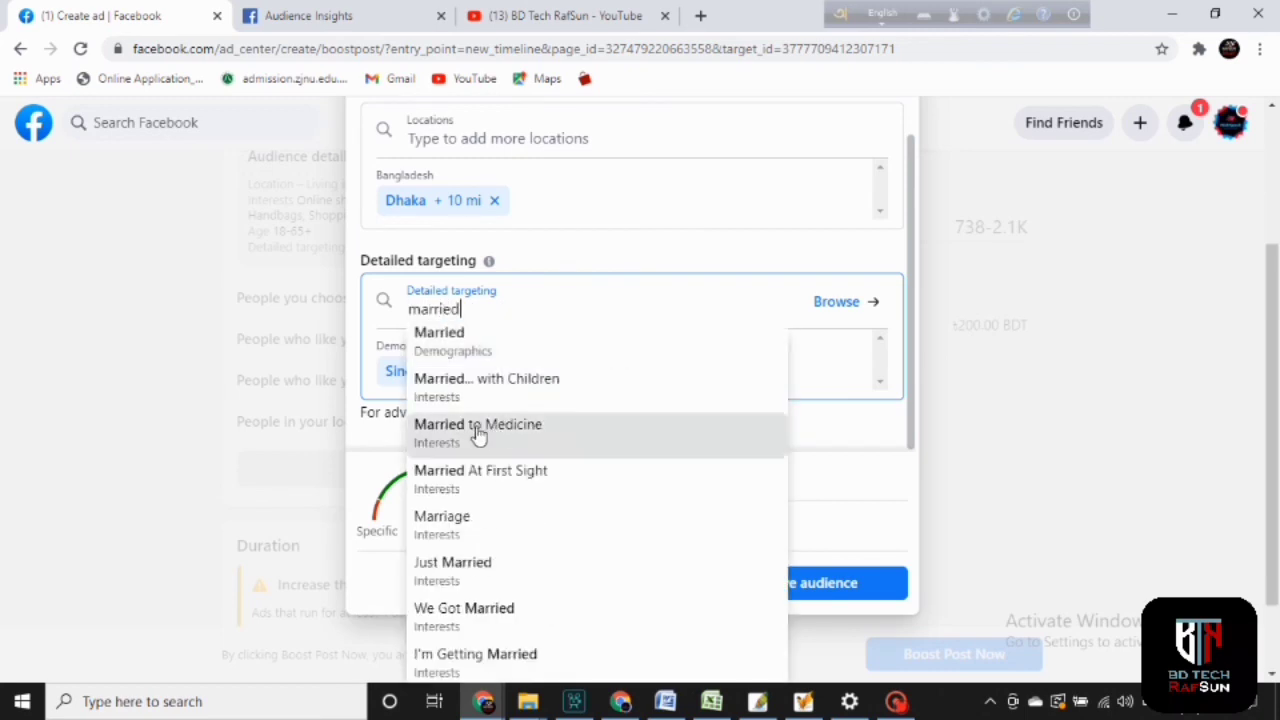
{"action": "left_click", "coordinate": [497, 385]}
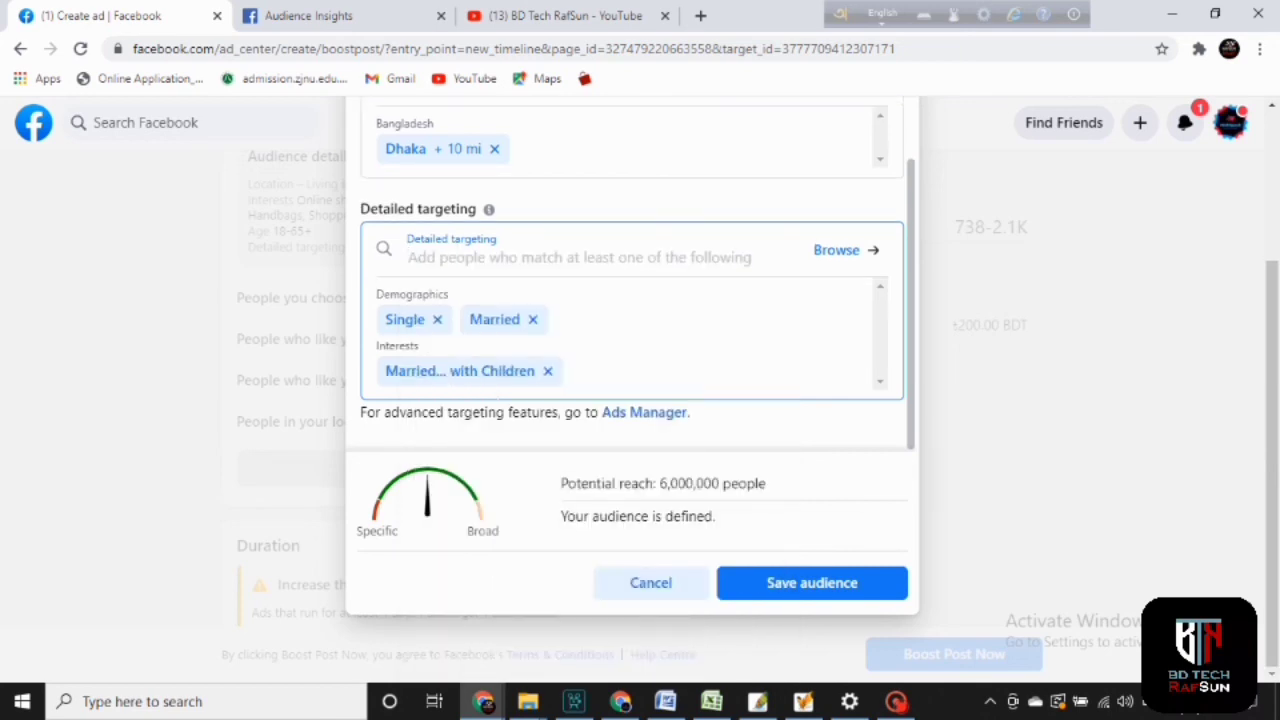
- Check the Education Level chart in Audience Insights and try to add the "At high school" demographic to the Air Sofa audience's detailed targeting
{"action": "left_click", "coordinate": [310, 15]}
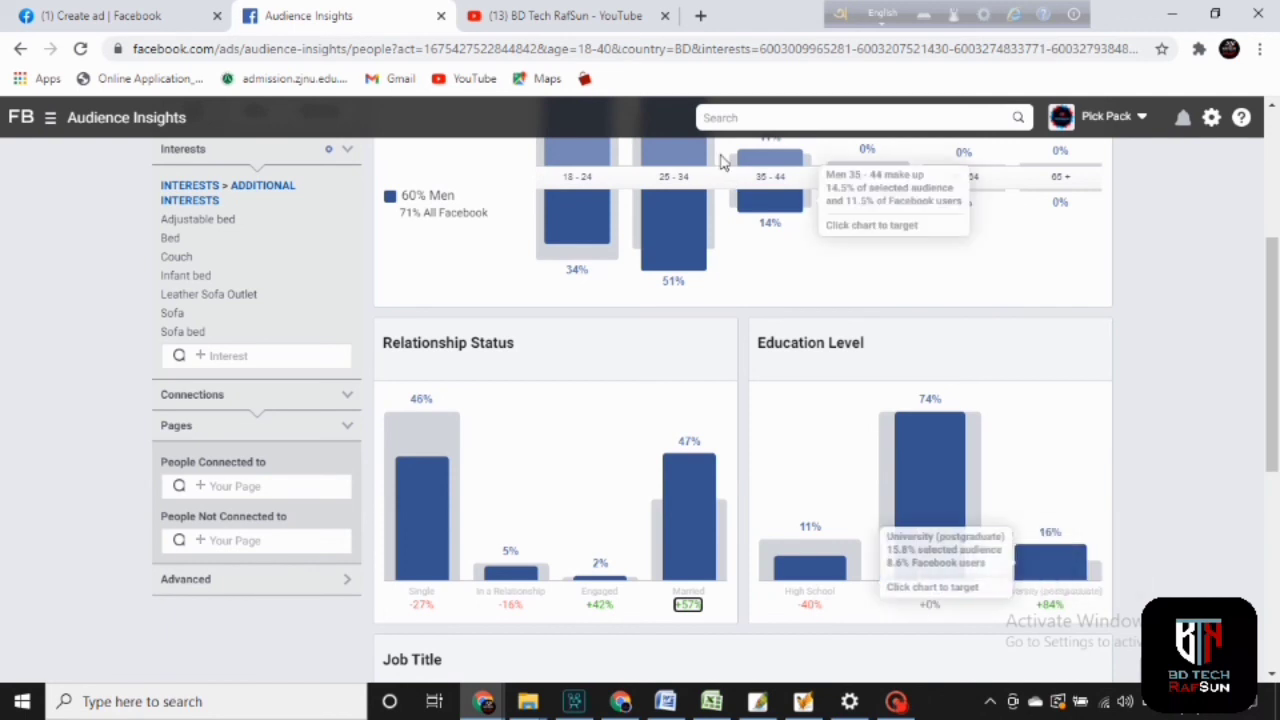
{"action": "left_click", "coordinate": [172, 8]}
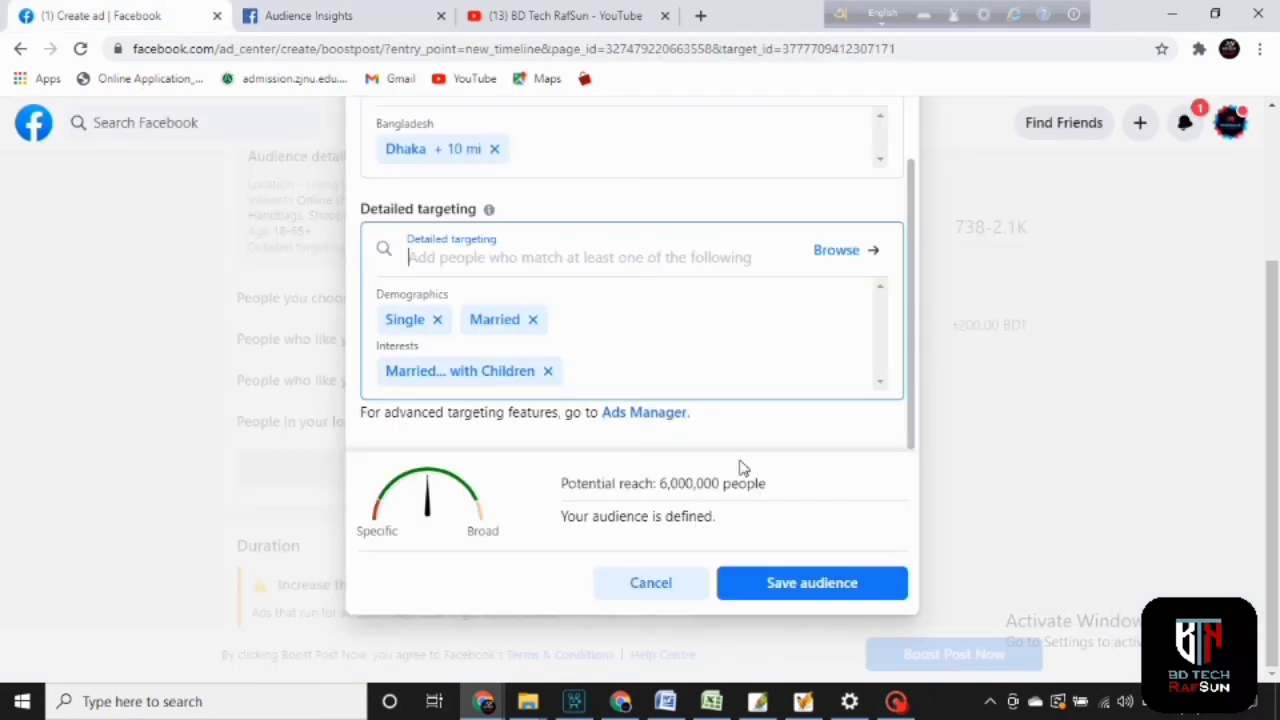
{"action": "type", "text": "high"}
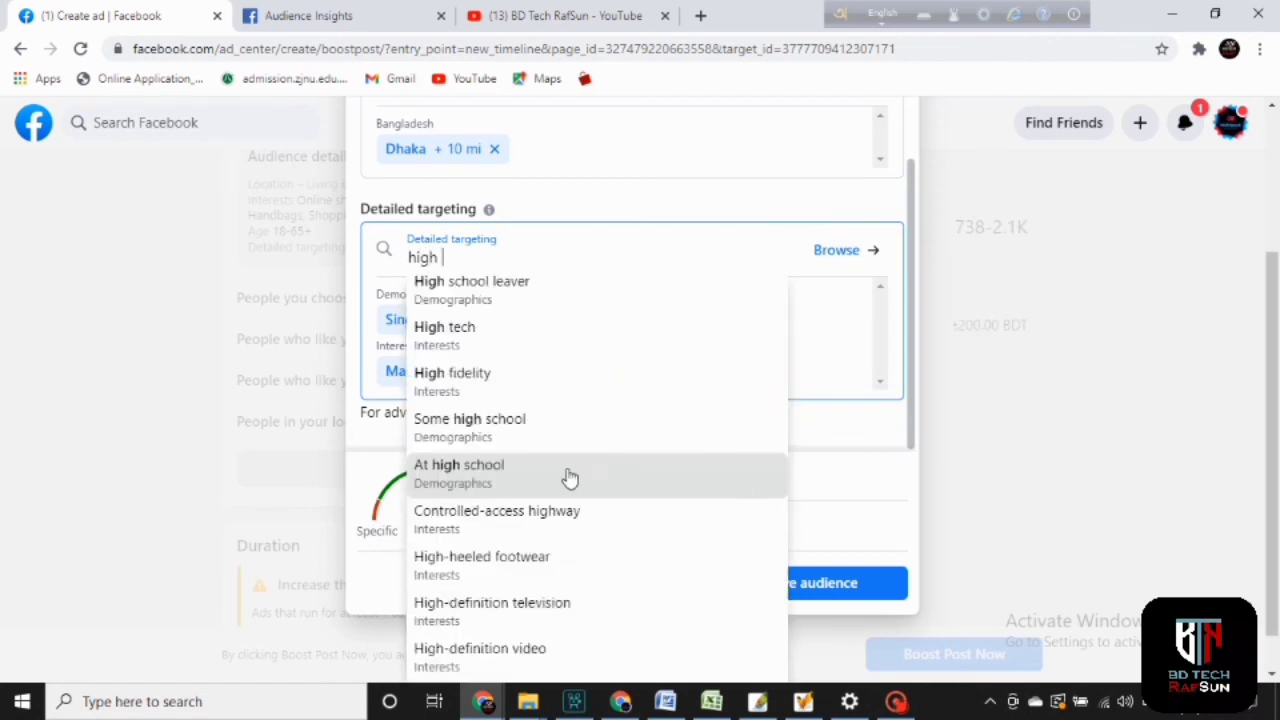
{"action": "left_click", "coordinate": [539, 479]}
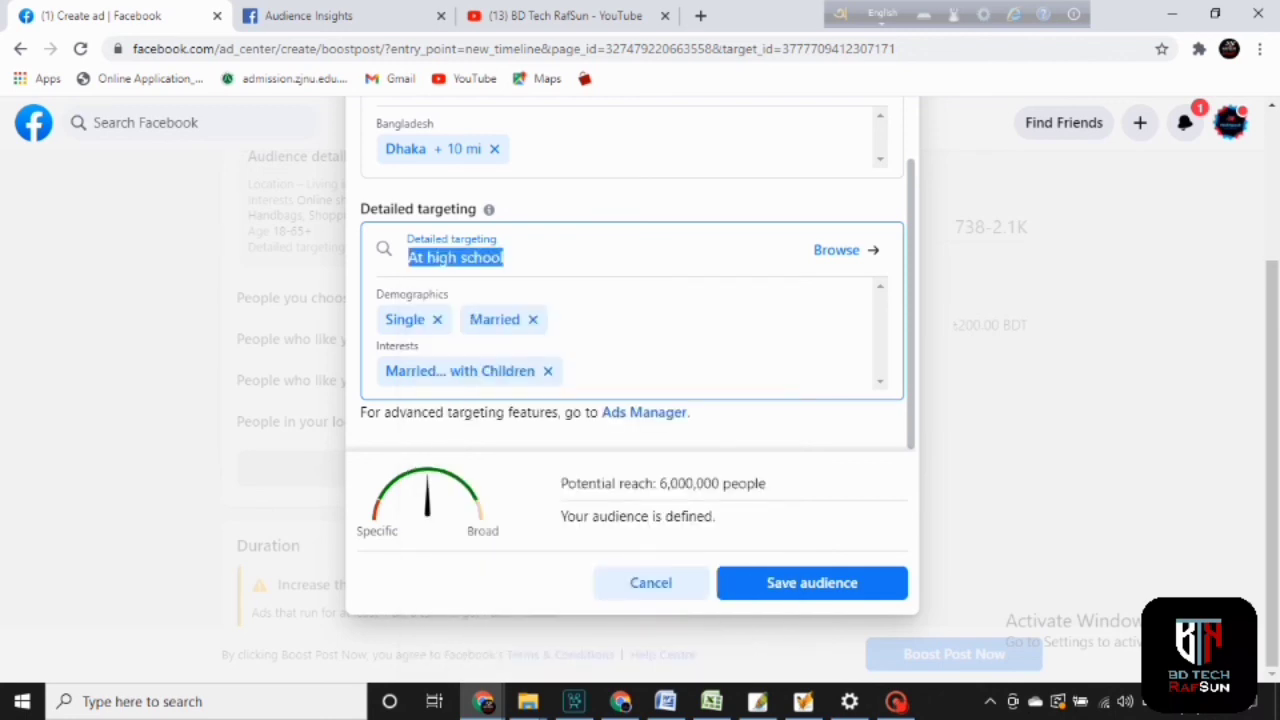
{"action": "left_click", "coordinate": [633, 262]}
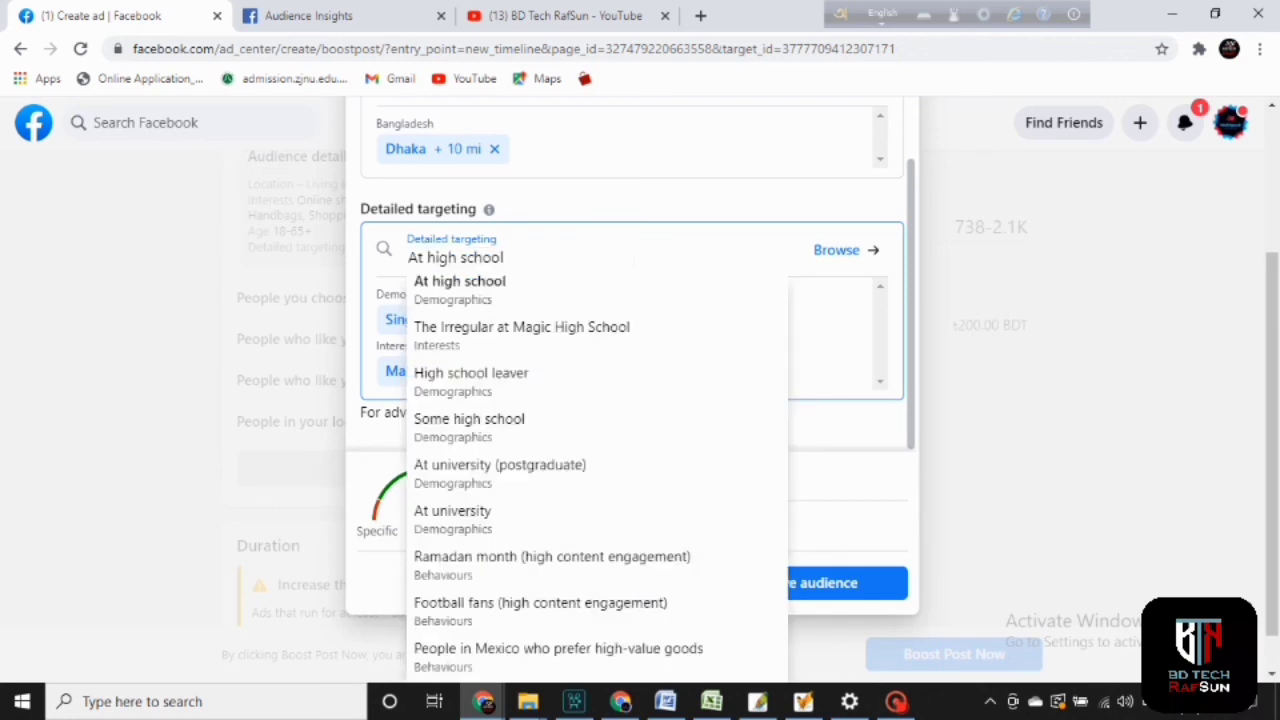
{"action": "left_click", "coordinate": [531, 306]}
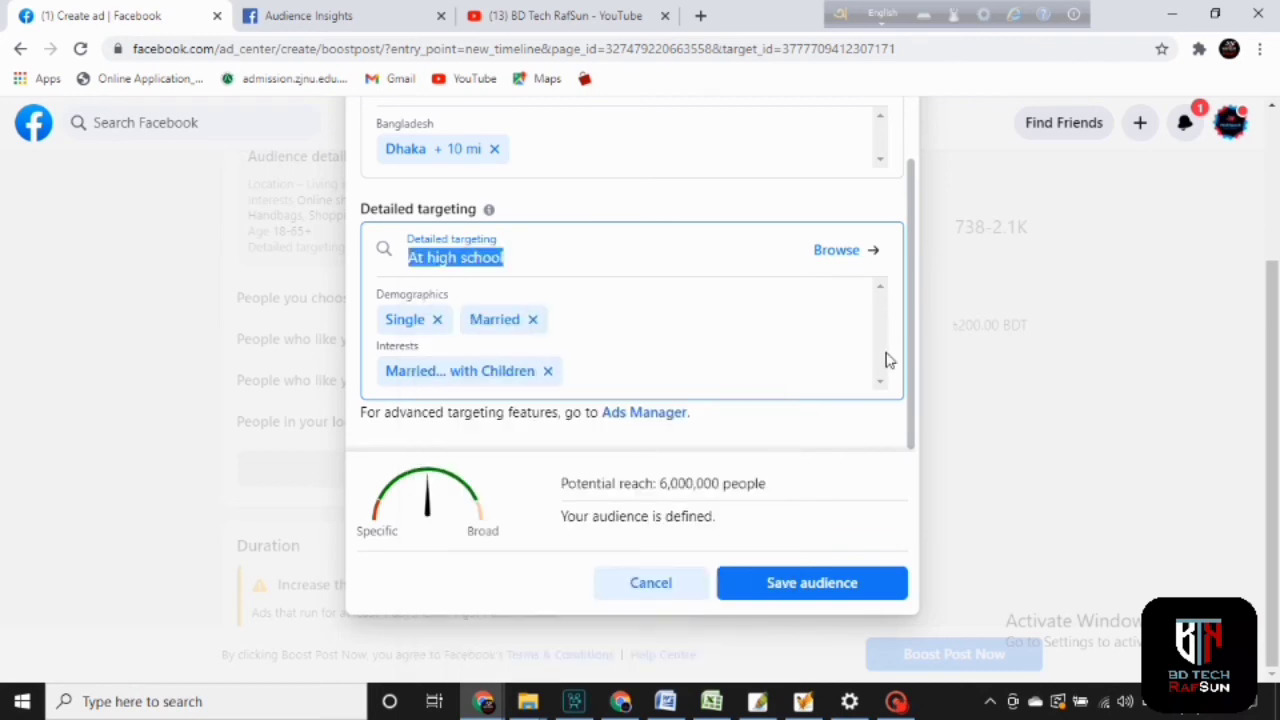
{"action": "left_click", "coordinate": [885, 383]}
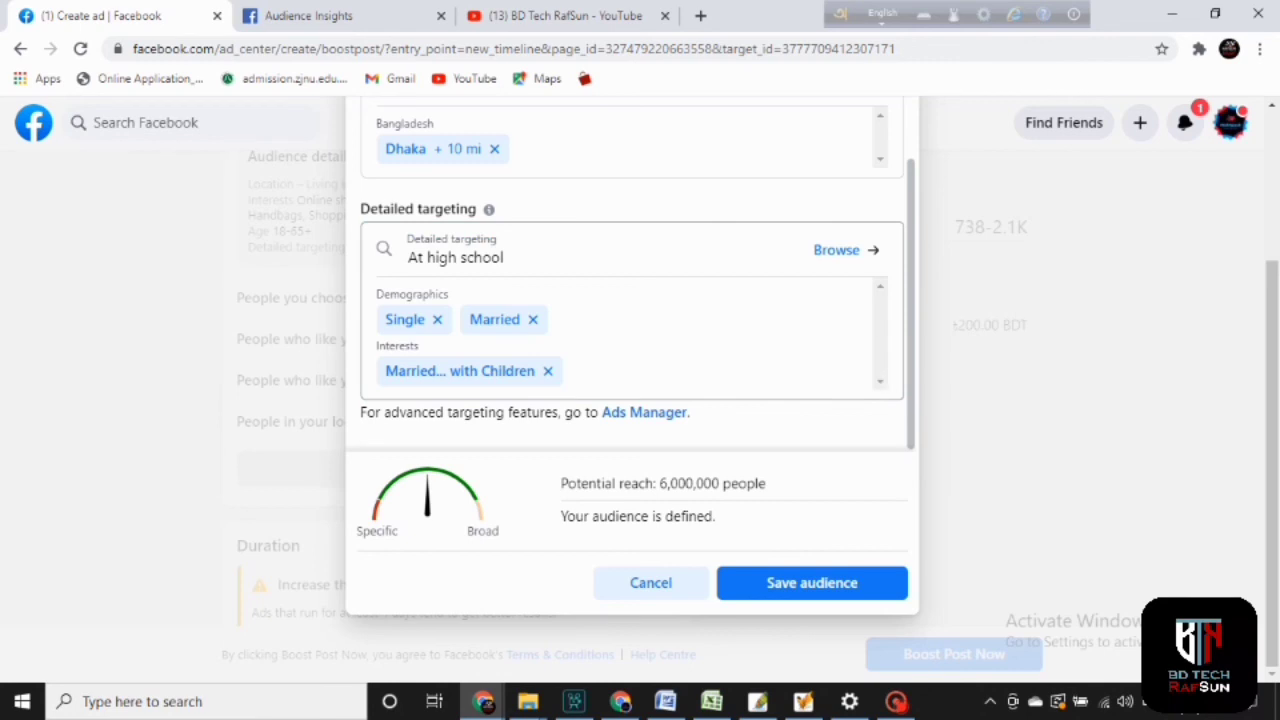
{"action": "left_click", "coordinate": [731, 228]}
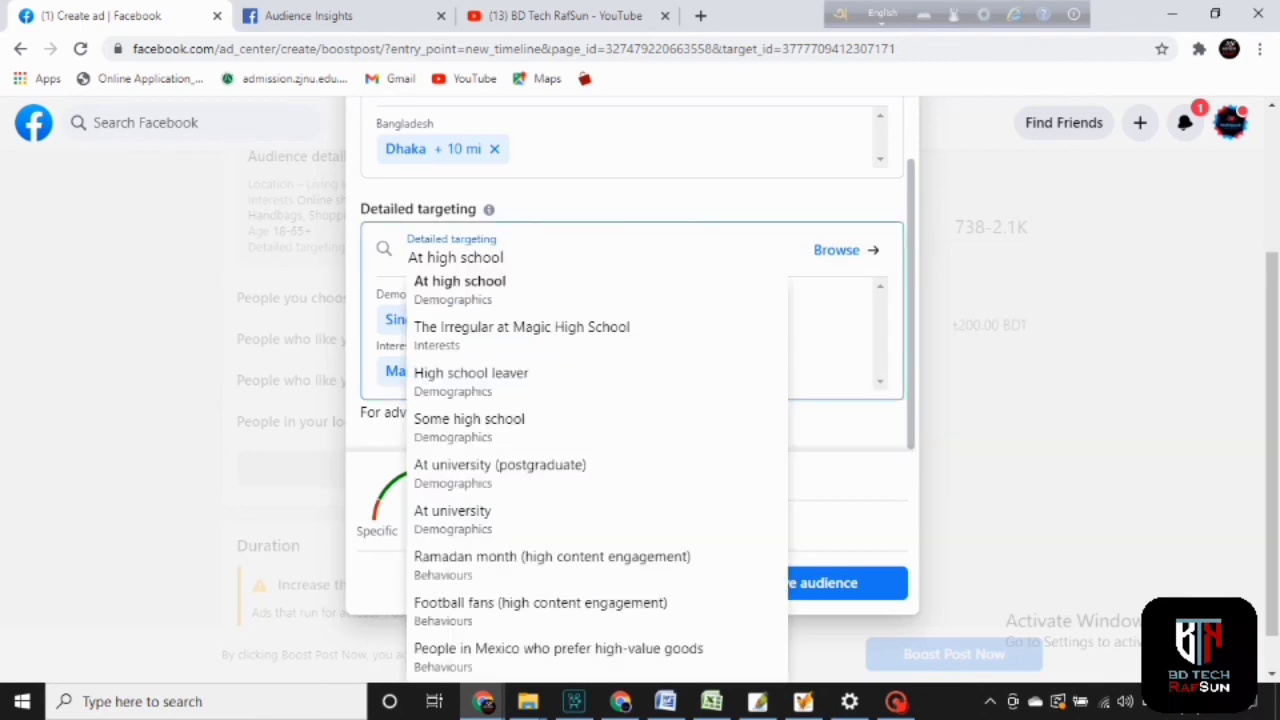
{"action": "left_click", "coordinate": [571, 291]}
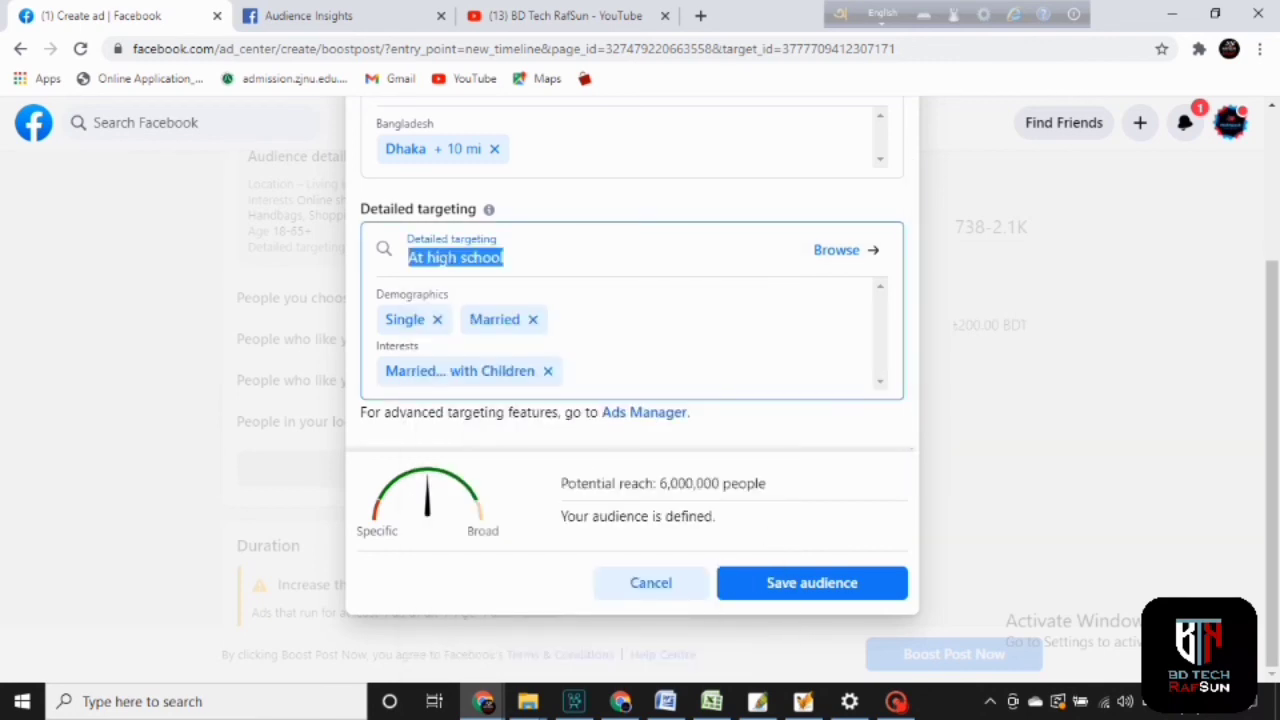
{"action": "key", "text": "BackSpace"}
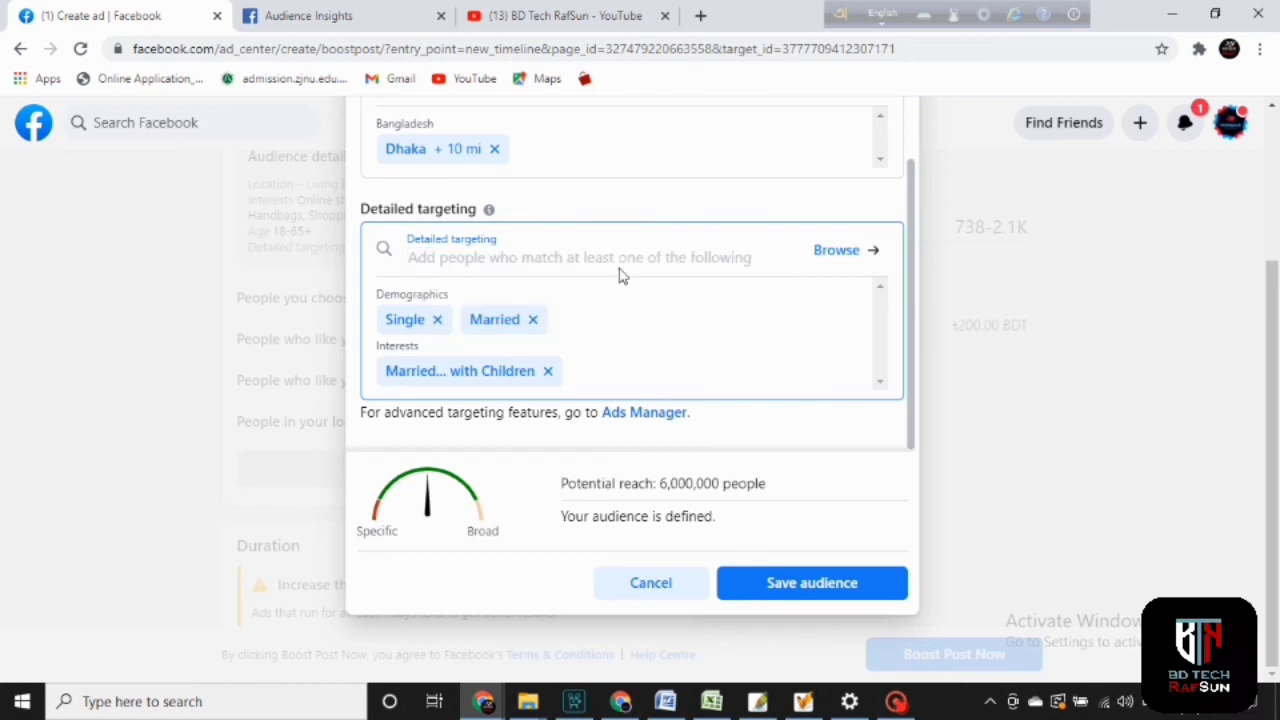
- Add the interests University and Postgraduate education to the Air Sofa audience's detailed targeting
{"action": "type", "text": "un"}
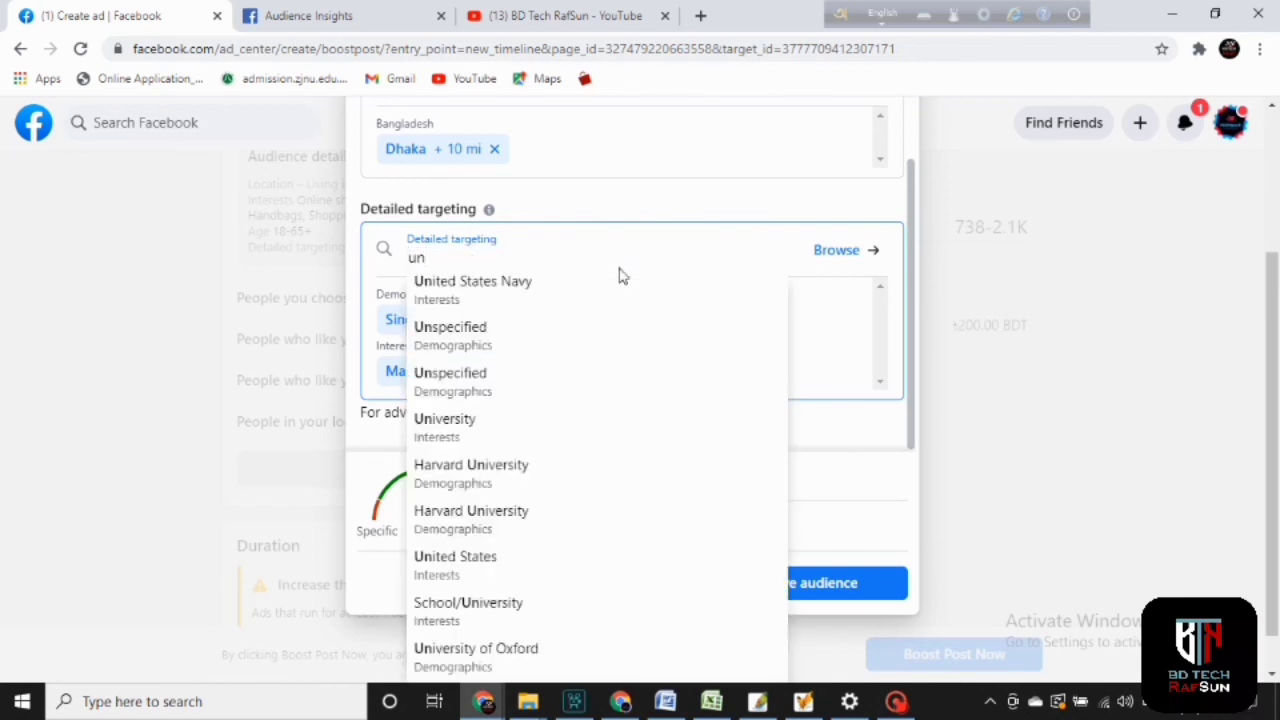
{"action": "type", "text": "iver"}
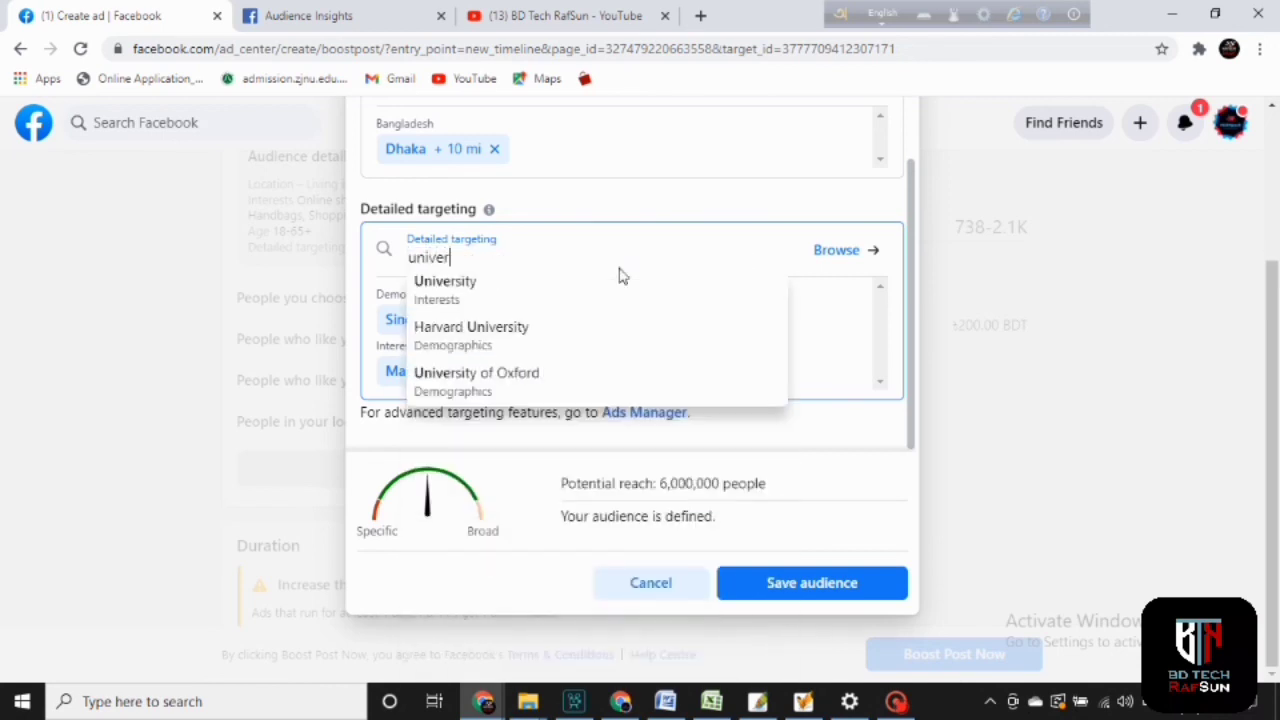
{"action": "left_click", "coordinate": [487, 301]}
{"action": "type", "text": "post"}
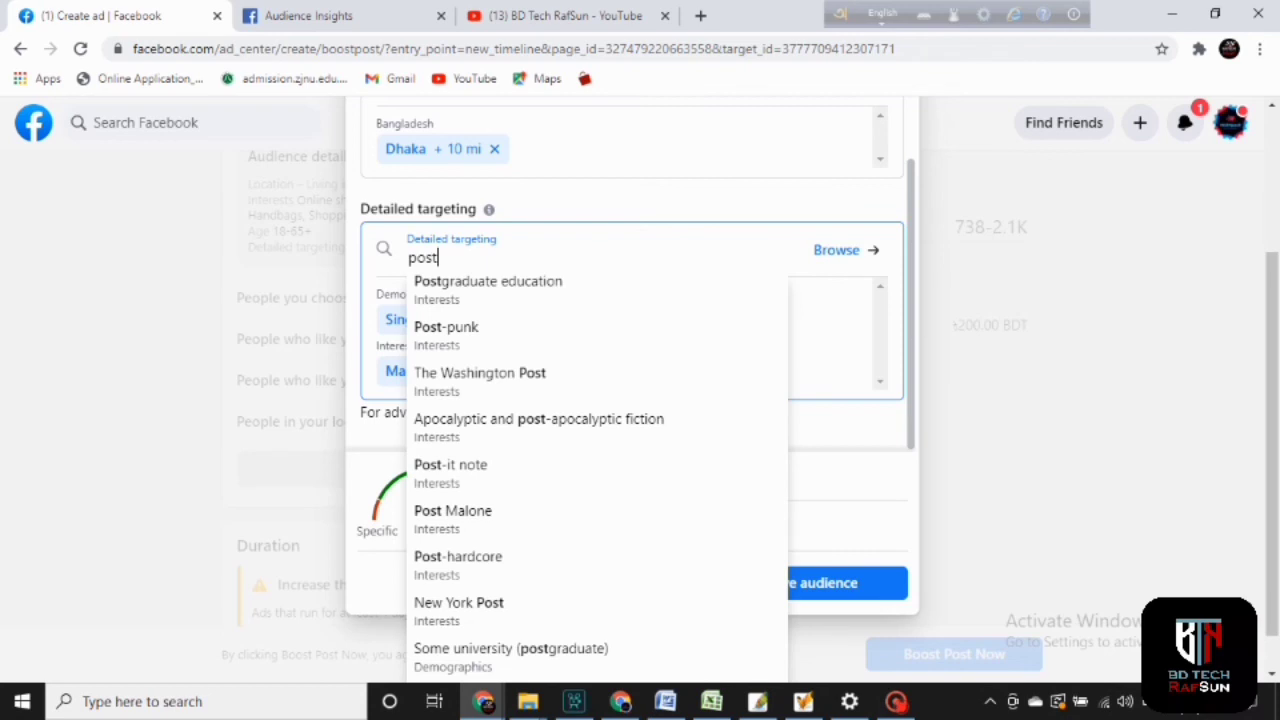
{"action": "left_click", "coordinate": [569, 292]}
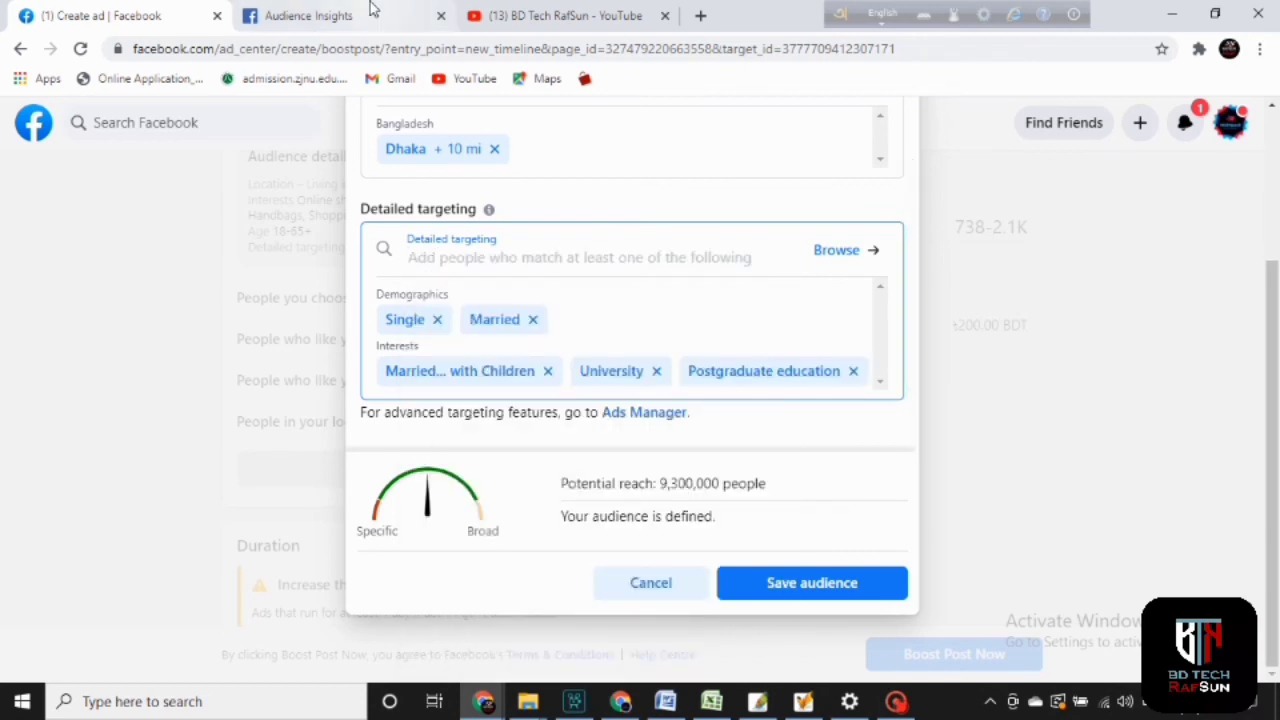
- Recheck the Audience Insights demographics and add the Android demographic to the Air Sofa audience's detailed targeting
{"action": "left_click", "coordinate": [310, 15]}
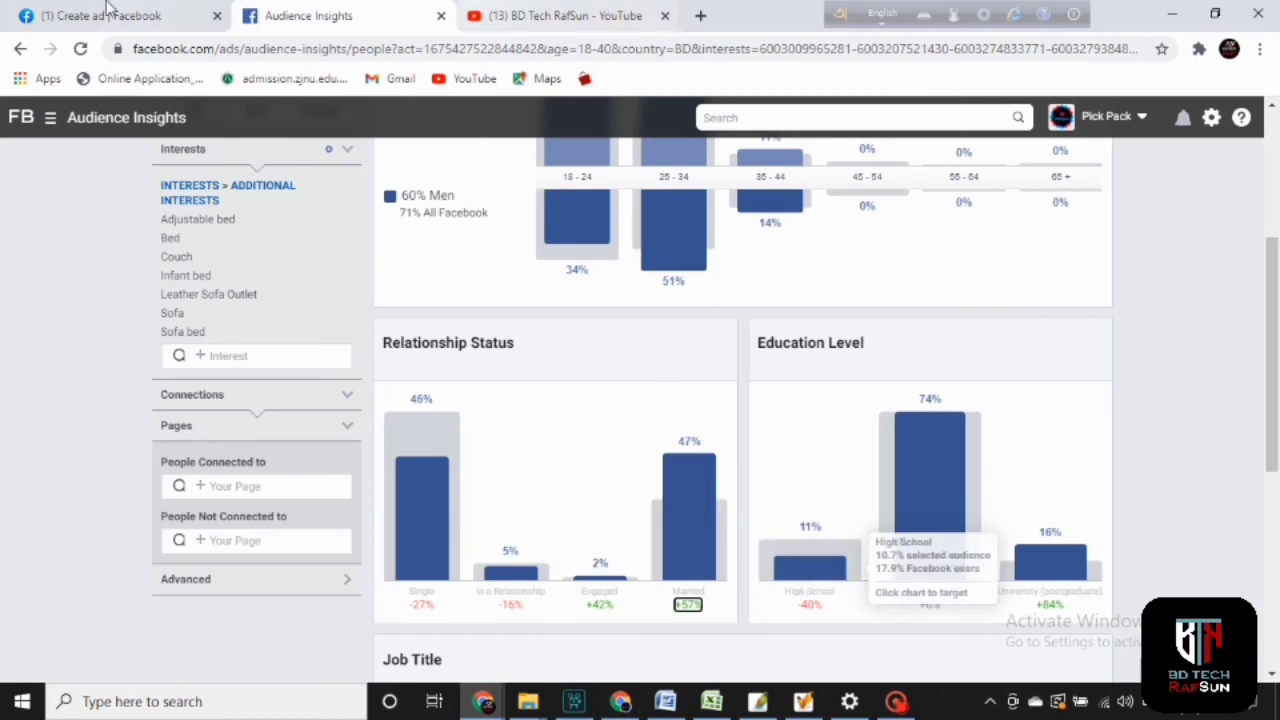
{"action": "left_click", "coordinate": [100, 15]}
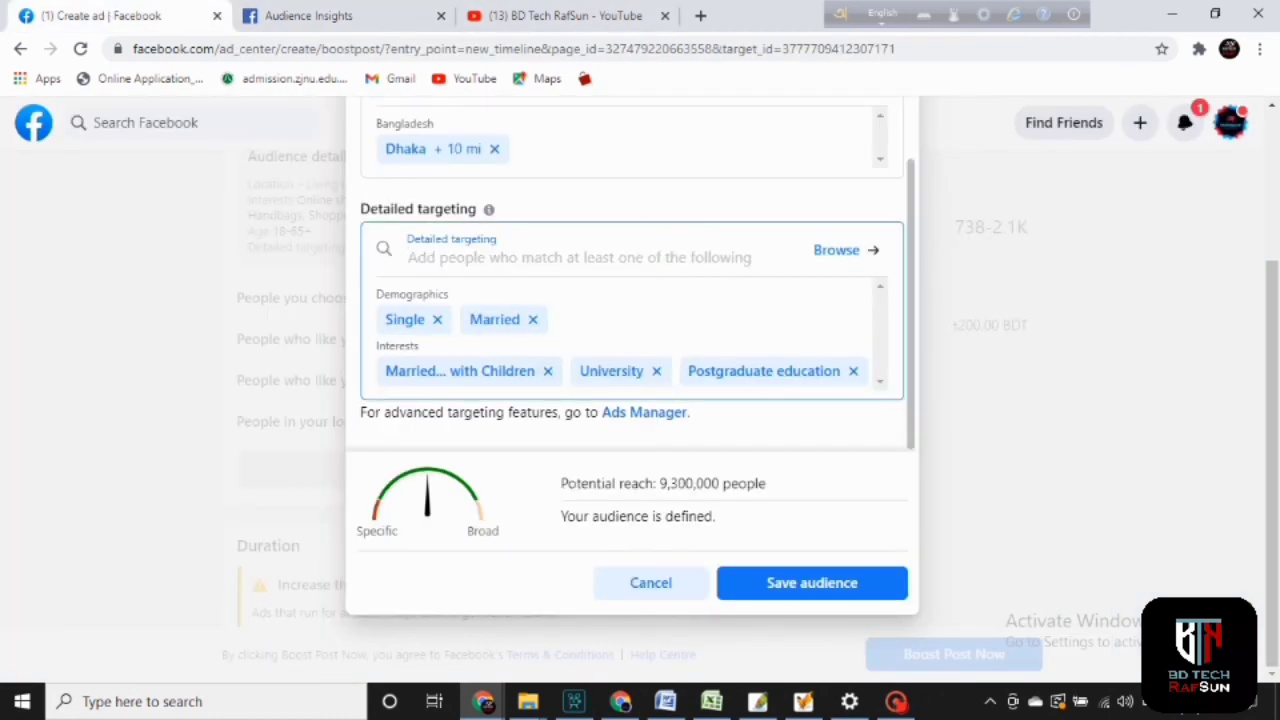
{"action": "type", "text": "andr"}
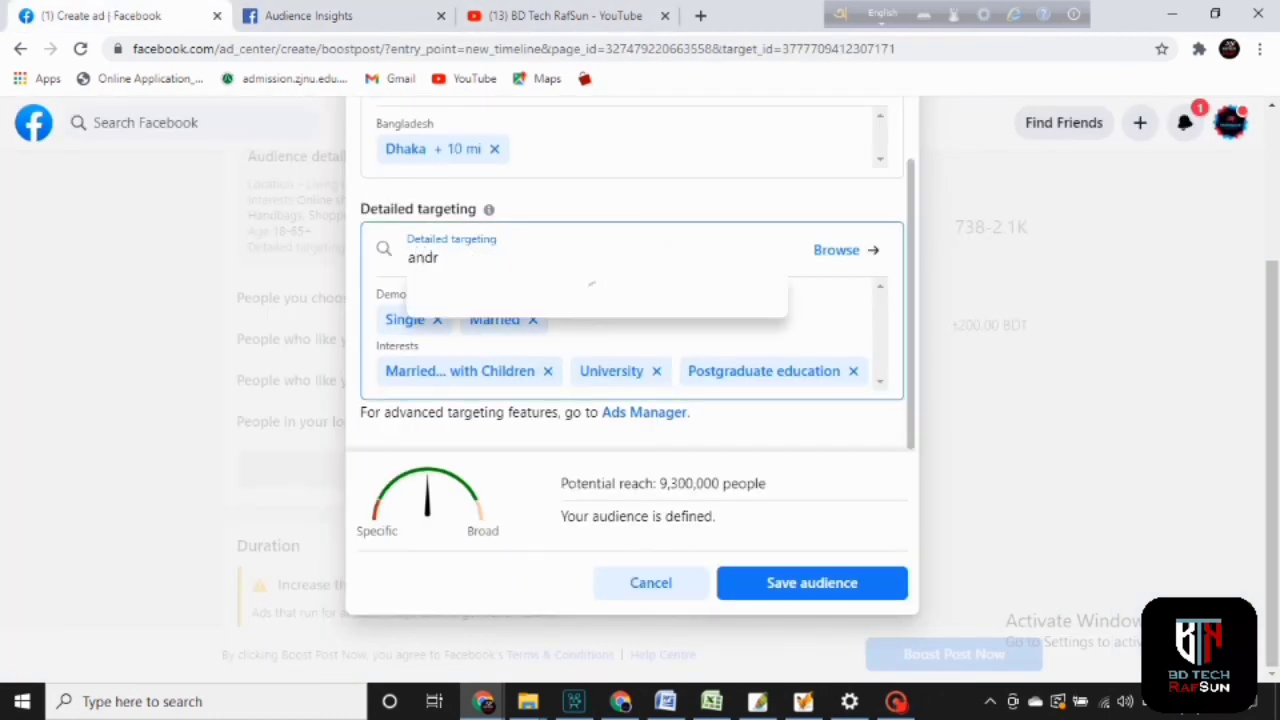
{"action": "type", "text": "oi"}
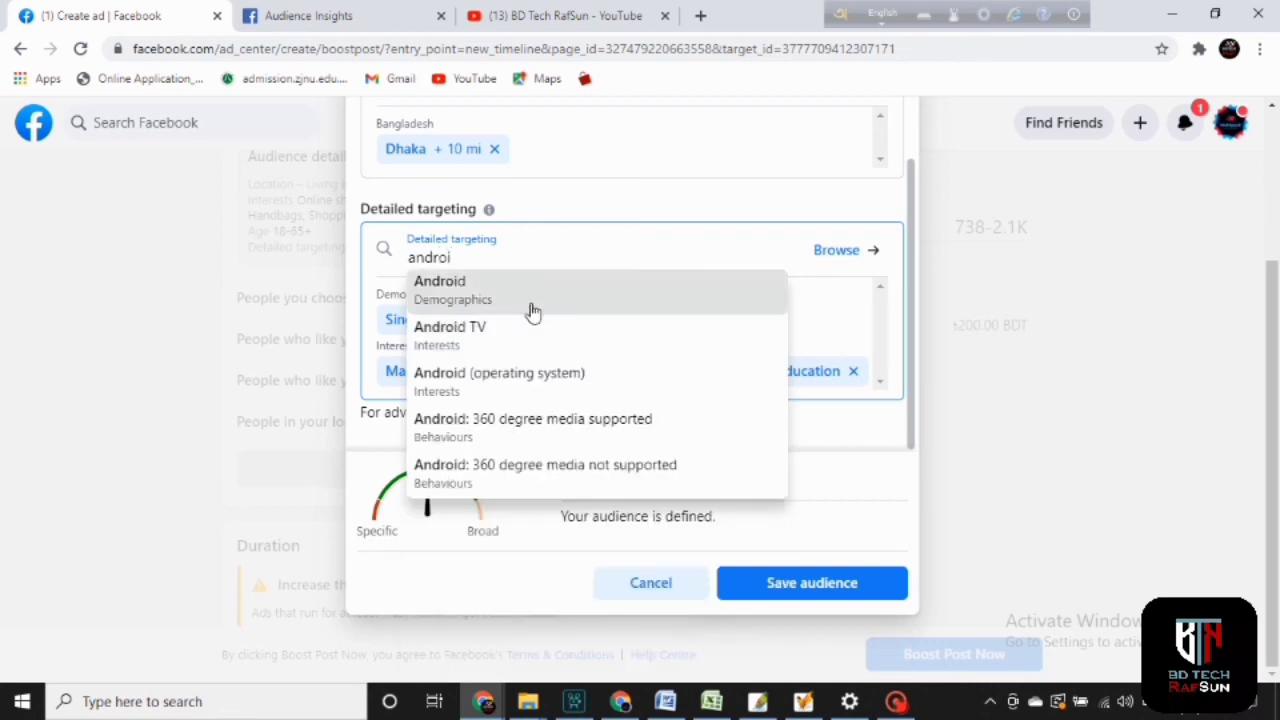
{"action": "left_click", "coordinate": [517, 300]}
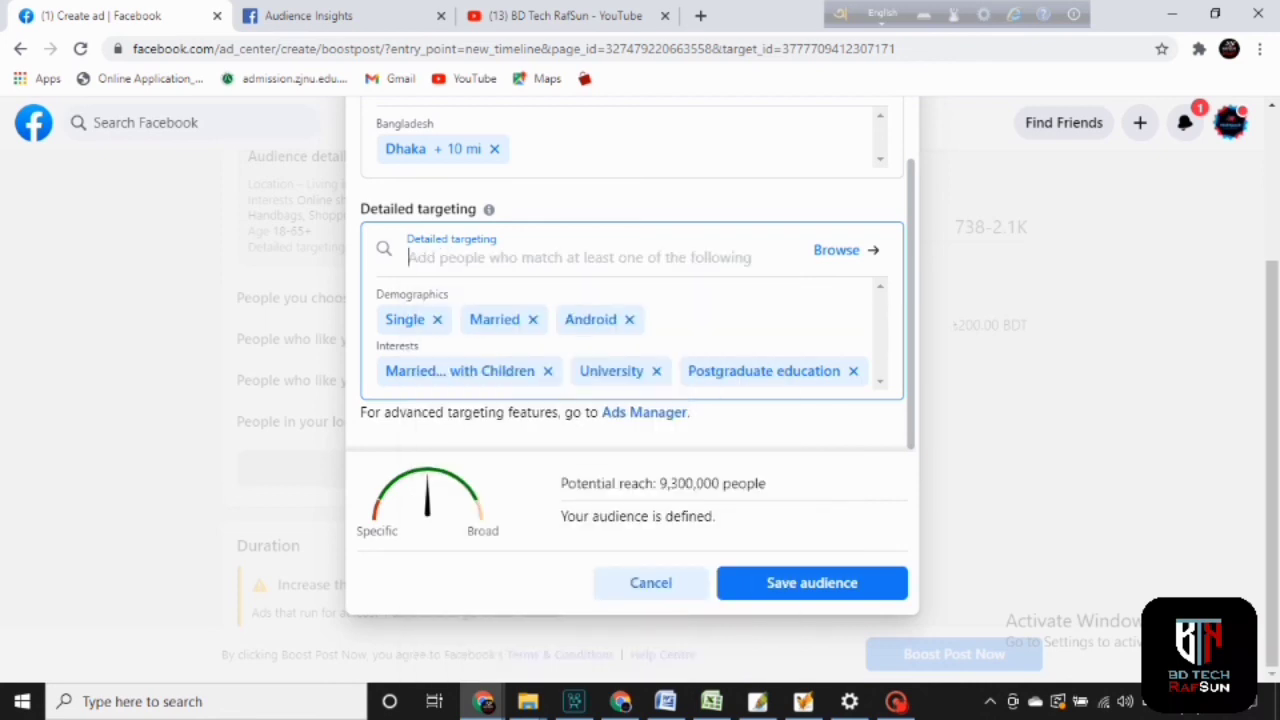
- Add the behaviour "Facebook access (mobile): Android devices" to the Air Sofa audience's detailed targeting
{"action": "type", "text": "mobile"}
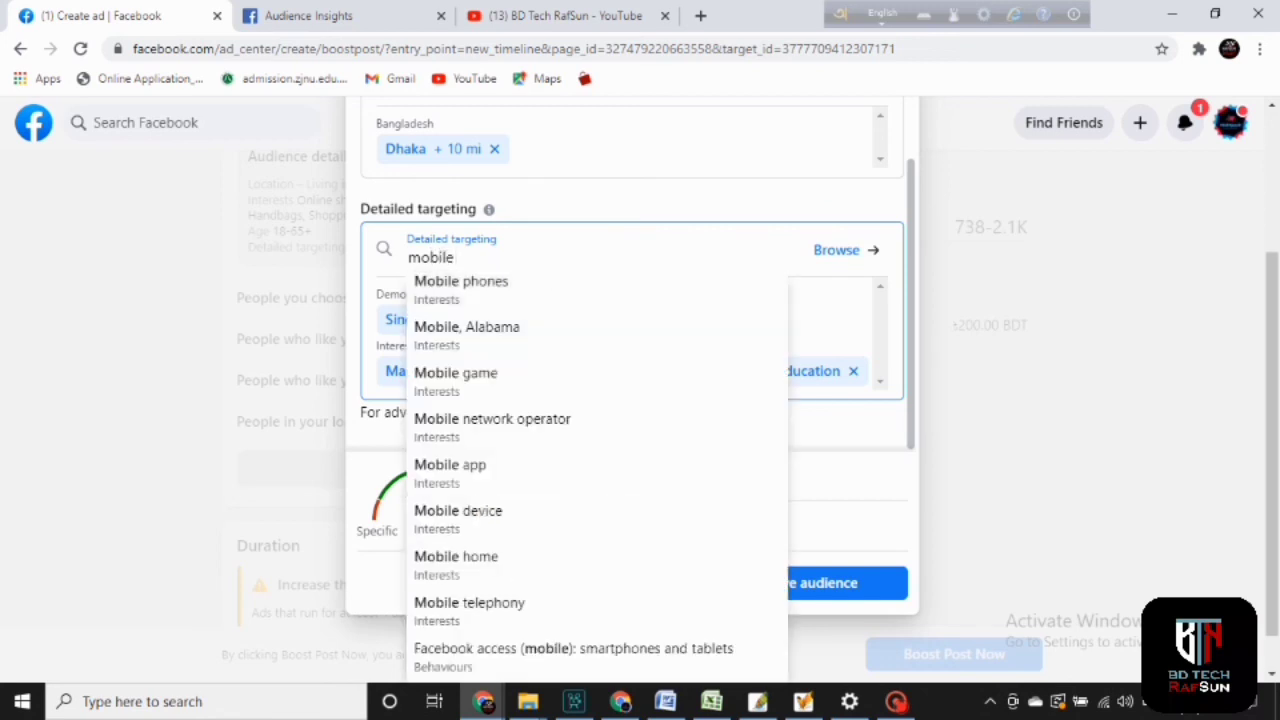
{"action": "type", "text": " onl"}
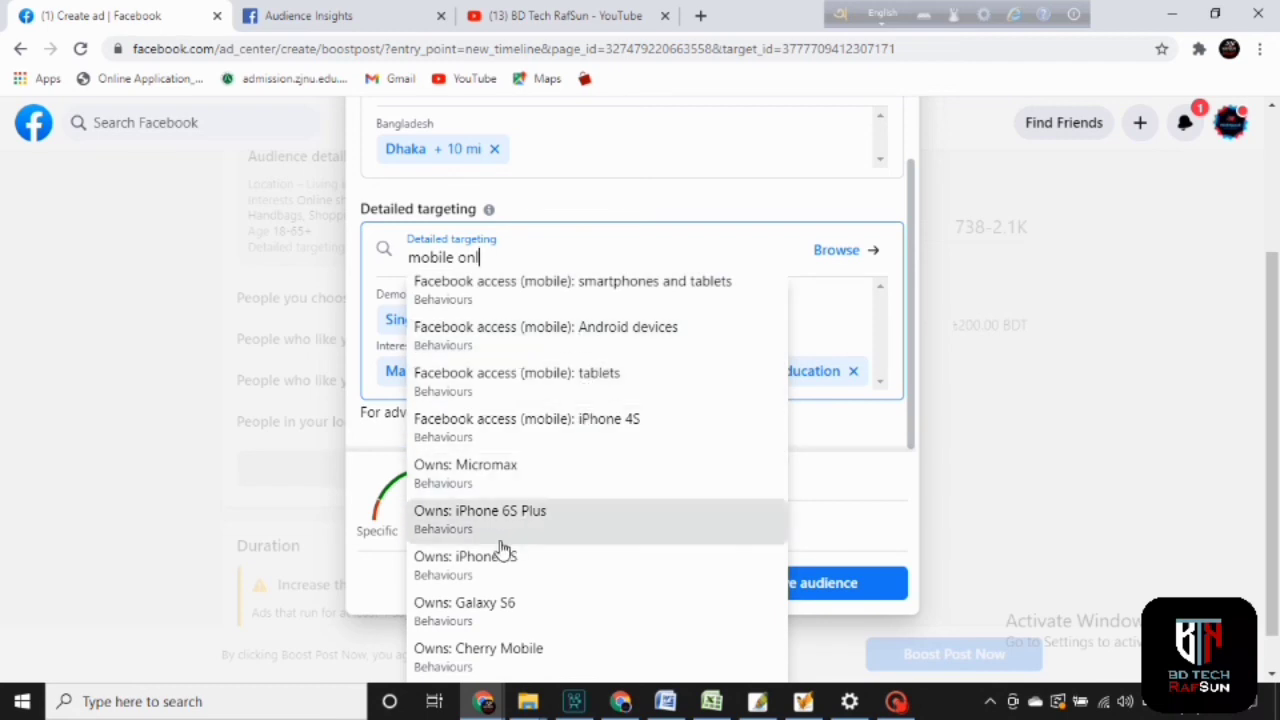
{"action": "left_click", "coordinate": [513, 338]}
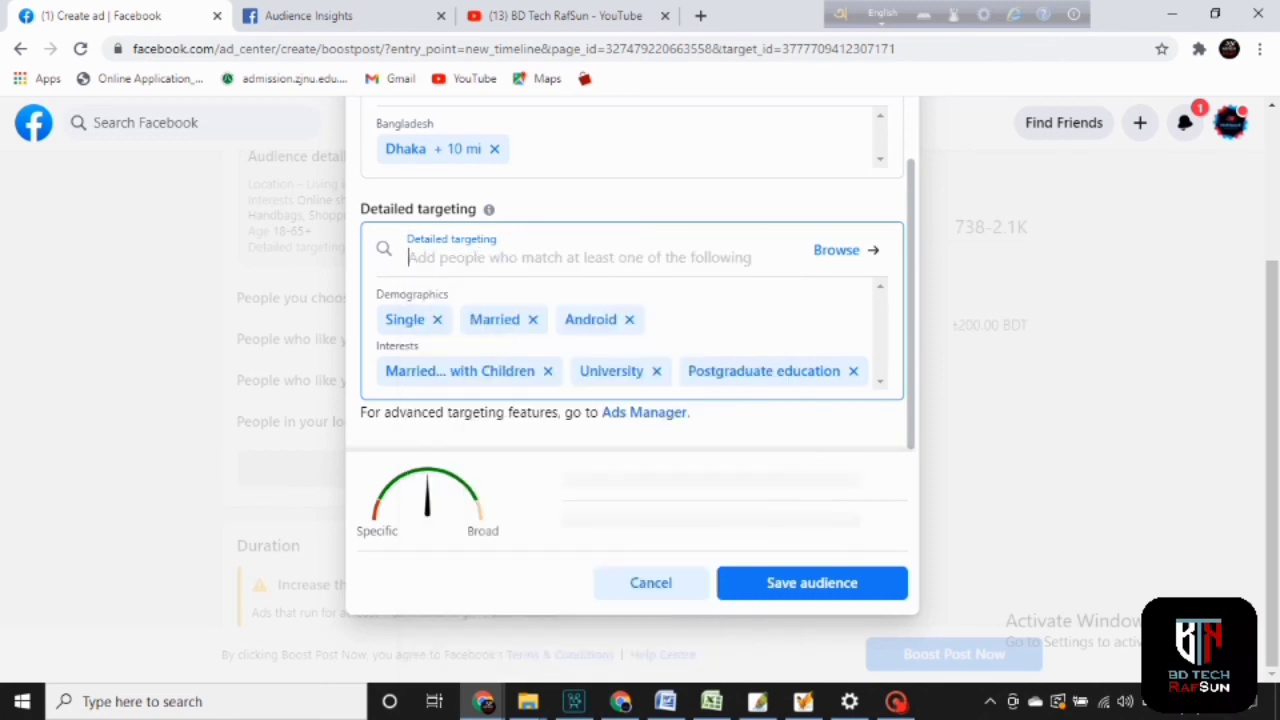
- Search the detailed targeting options for "facebook access" and clear the search without choosing an option
{"action": "type", "text": "facebb"}
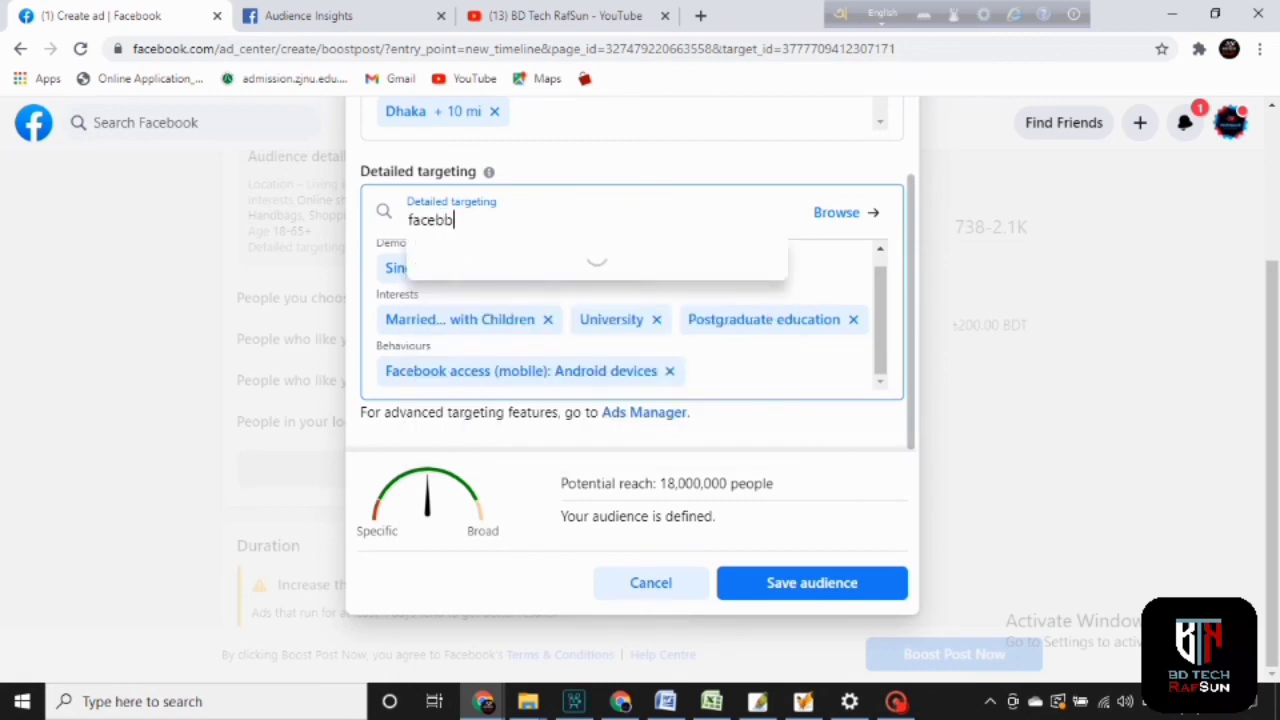
{"action": "key", "text": "BackSpace"}
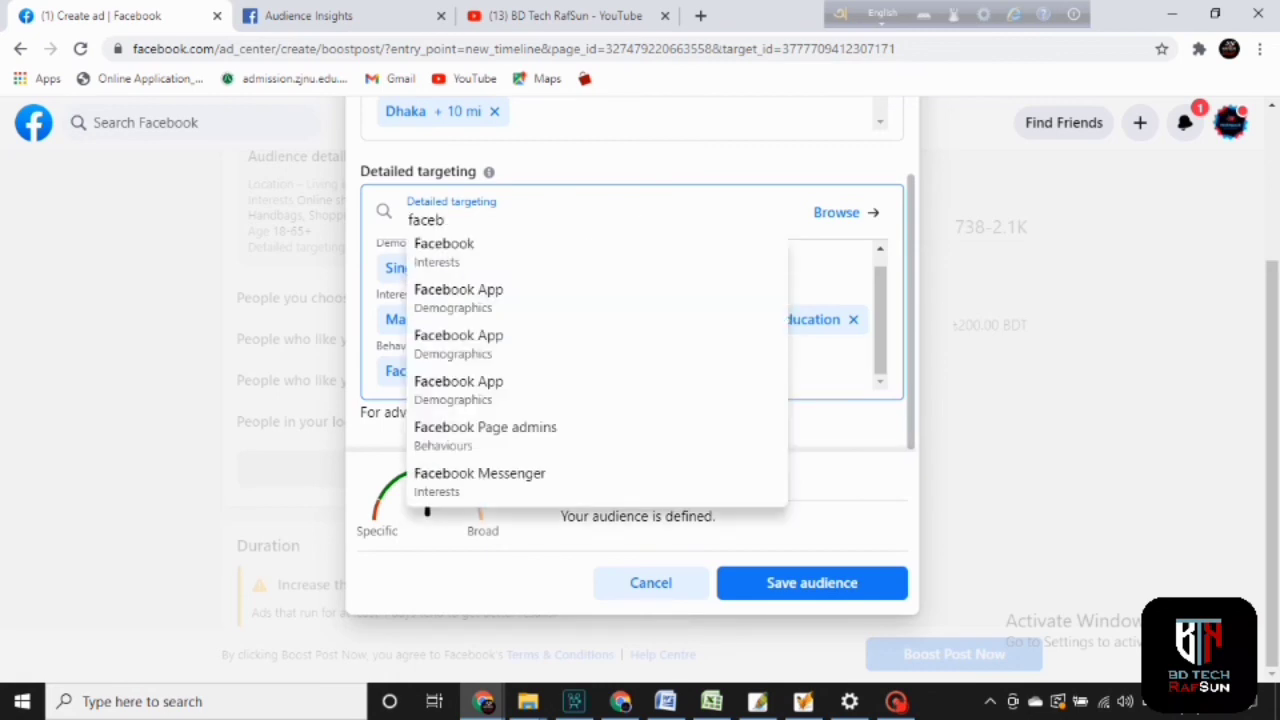
{"action": "type", "text": "ook a"}
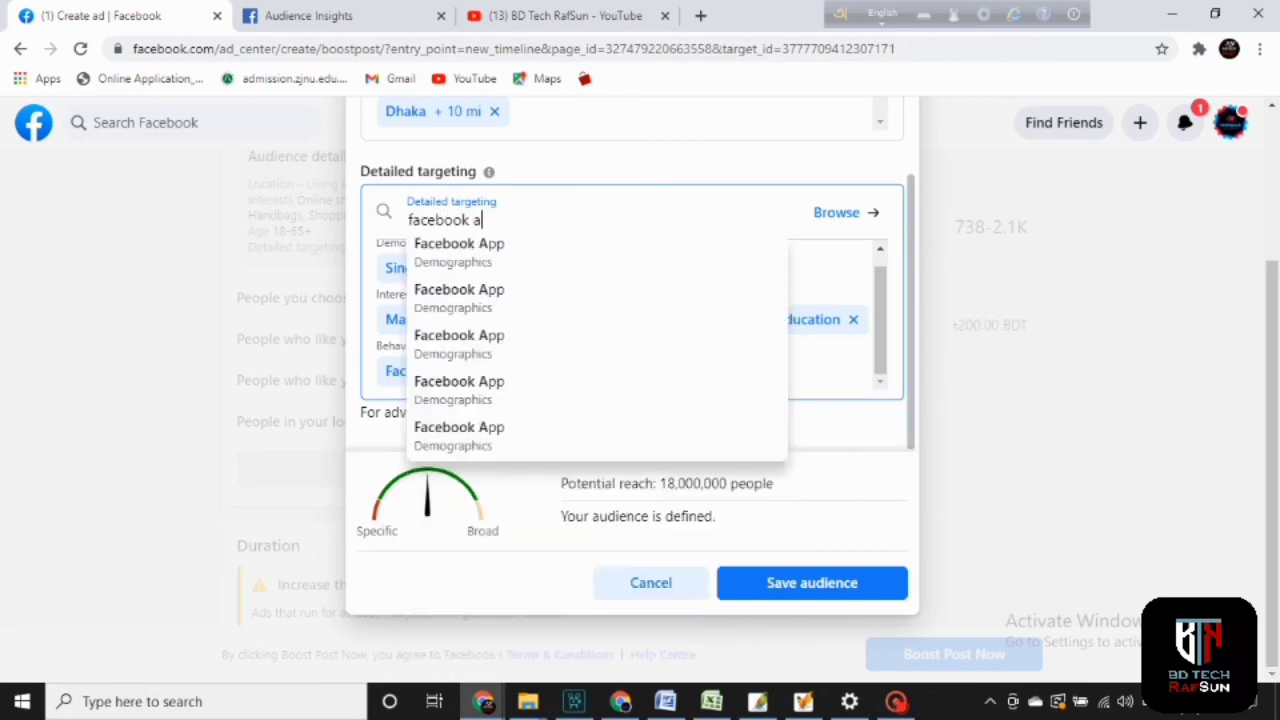
{"action": "type", "text": "cc"}
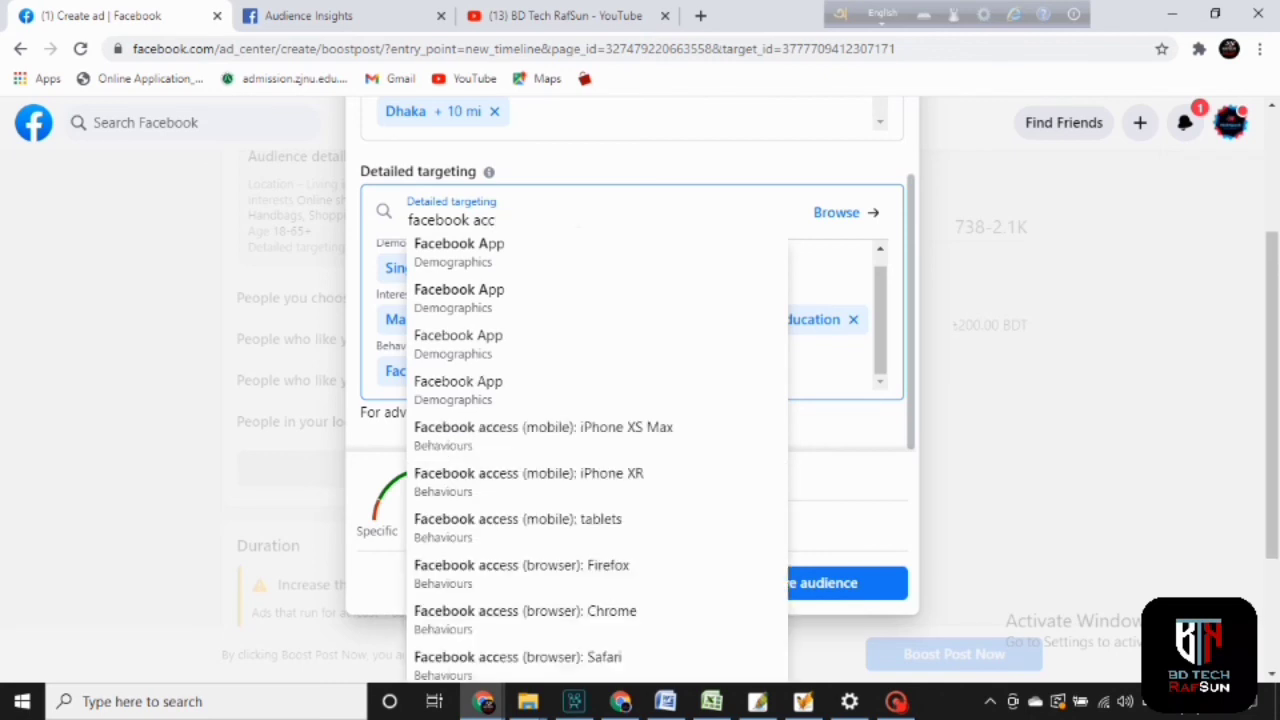
{"action": "type", "text": "ess"}
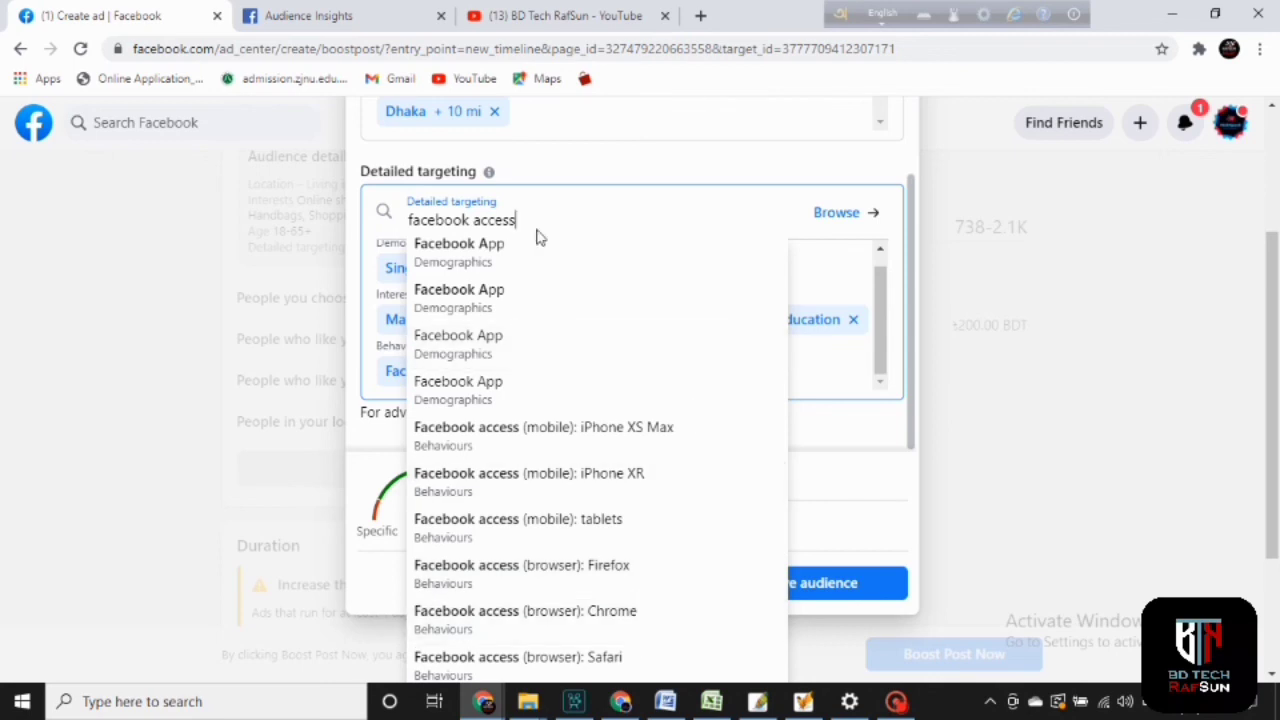
{"action": "key", "text": "BackSpace"}
{"action": "key", "text": "BackSpace"}
{"action": "key", "text": "BackSpace"}
{"action": "key", "text": "BackSpace"}
{"action": "key", "text": "BackSpace"}
{"action": "key", "text": "BackSpace"}
{"action": "key", "text": "BackSpace"}
{"action": "key", "text": "BackSpace"}
{"action": "key", "text": "BackSpace"}
{"action": "key", "text": "BackSpace"}
{"action": "key", "text": "BackSpace"}
{"action": "key", "text": "BackSpace"}
{"action": "key", "text": "BackSpace"}
{"action": "key", "text": "BackSpace"}
{"action": "key", "text": "BackSpace"}
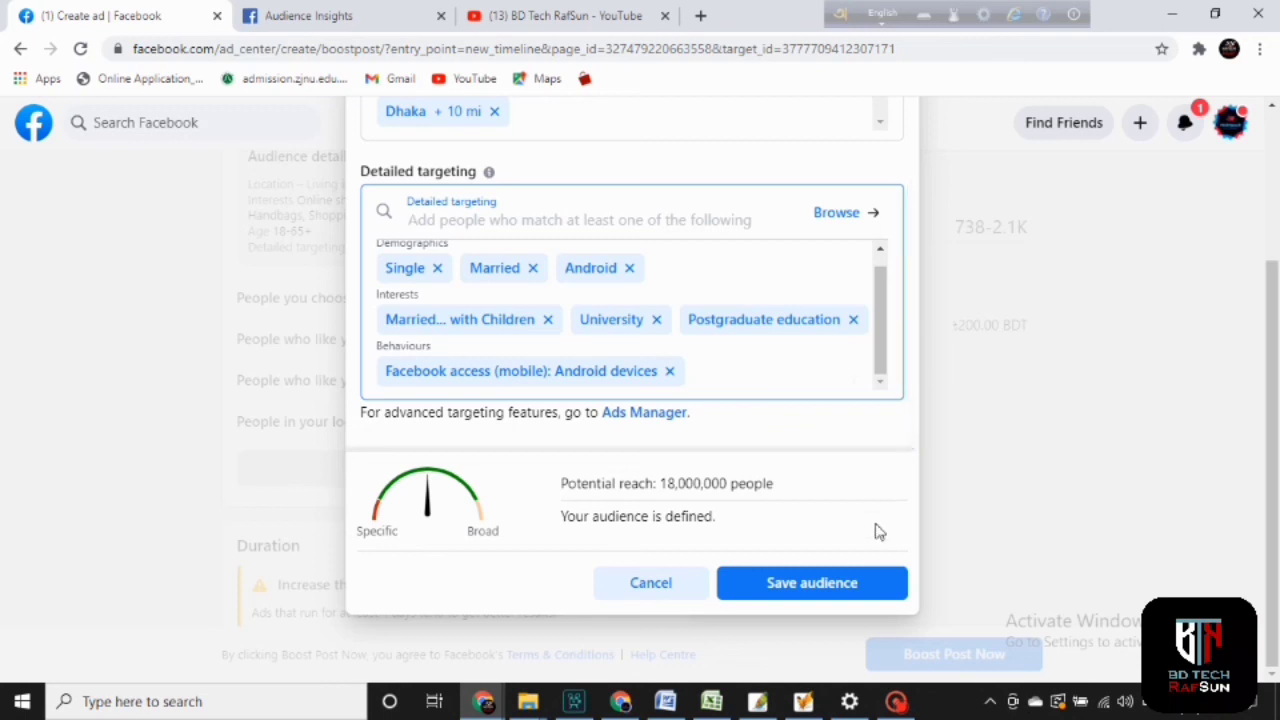
- Save the edited Air Sofa audience
{"action": "left_click", "coordinate": [857, 580]}
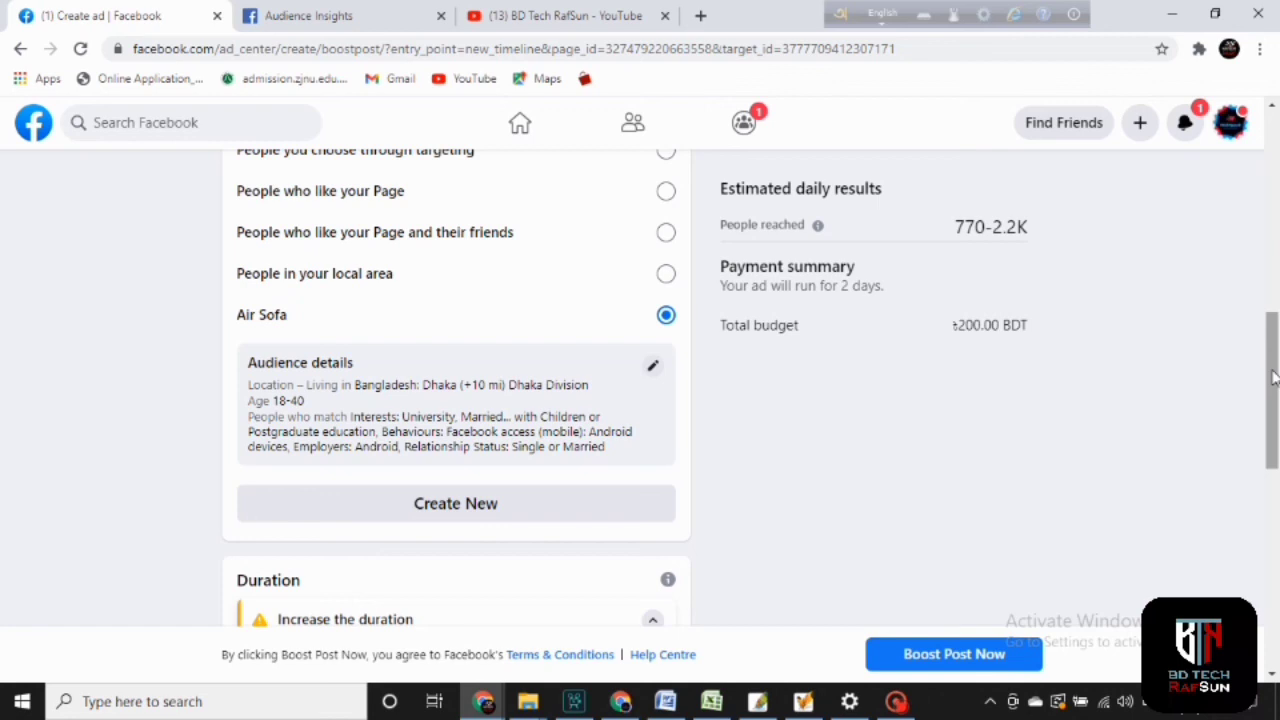
- Set the boost's duration to 4 days and its total budget to 450.00 BDT
{"action": "left_click_drag", "start_coordinate": [1273, 377], "coordinate": [1273, 463]}
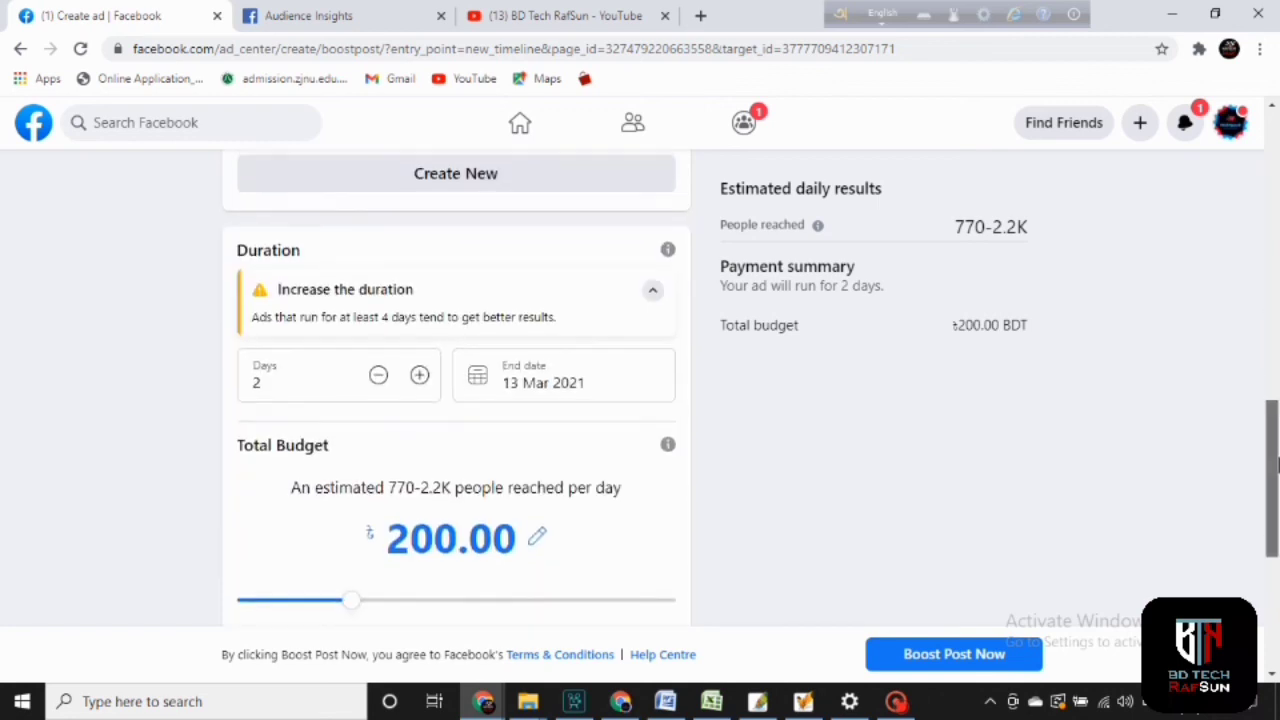
{"action": "left_click", "coordinate": [419, 376]}
{"action": "left_click", "coordinate": [419, 376]}
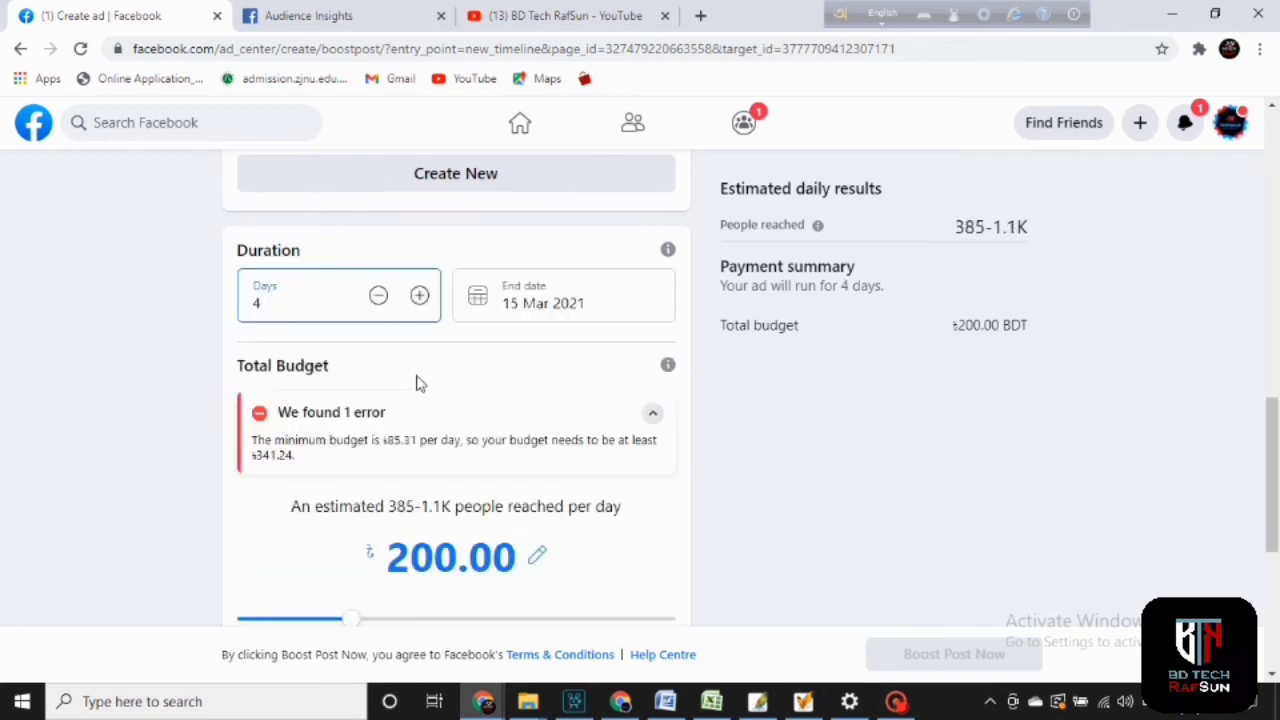
{"action": "left_click_drag", "start_coordinate": [367, 625], "coordinate": [480, 617]}
{"action": "left_click", "coordinate": [770, 475]}
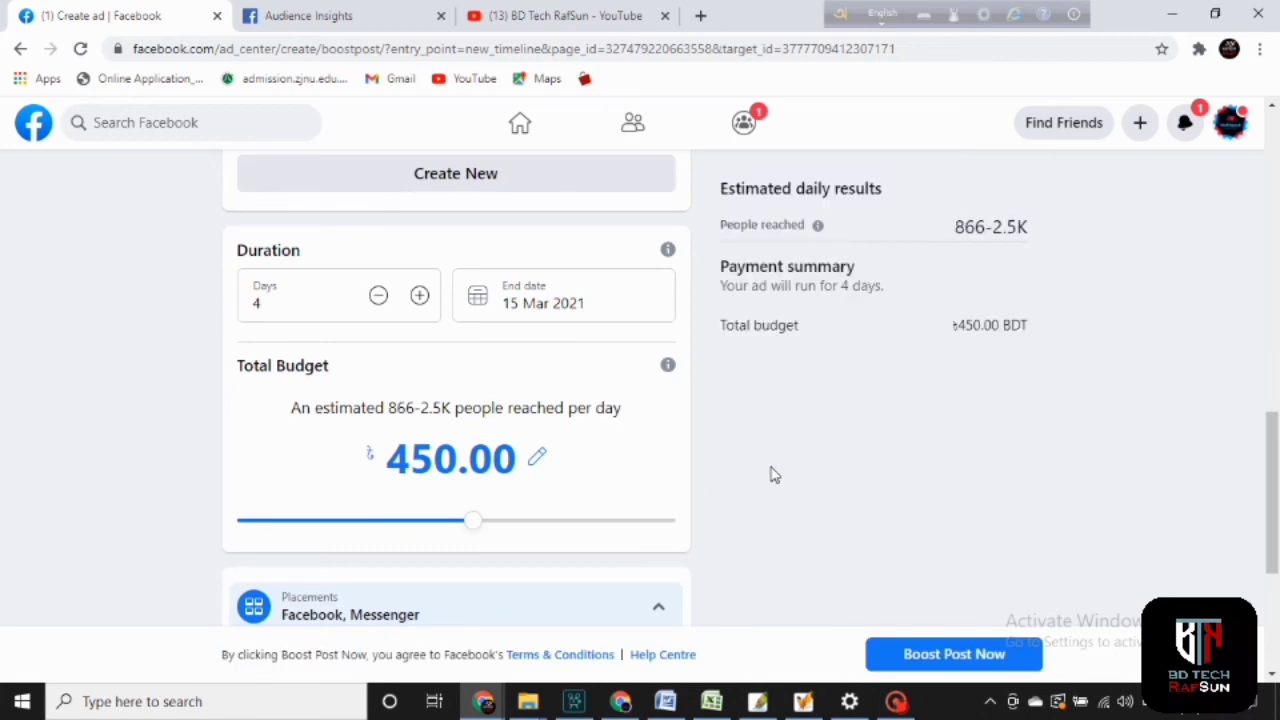
- Review the boost's placements and payment settings, and view the Age and Gender chart in Audience Insights
{"action": "left_click_drag", "start_coordinate": [1273, 462], "coordinate": [1275, 580]}
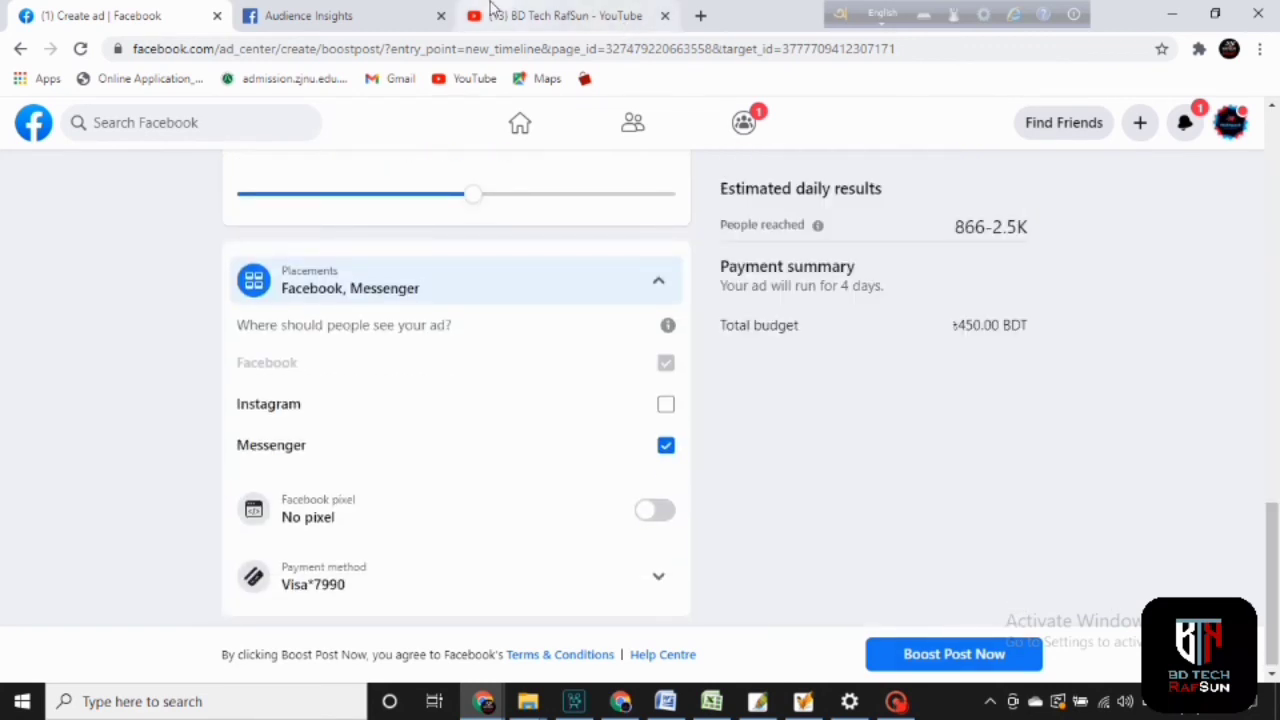
{"action": "left_click", "coordinate": [323, 12]}
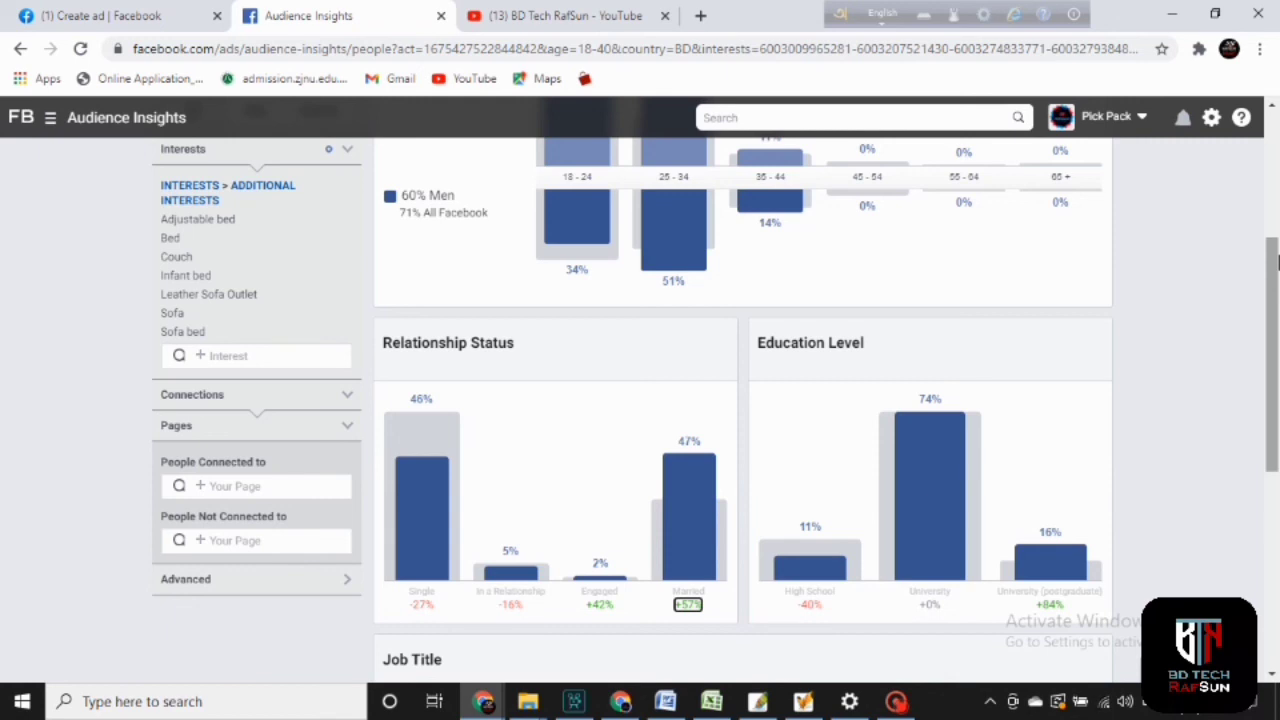
{"action": "left_click_drag", "start_coordinate": [1276, 262], "coordinate": [1276, 148]}
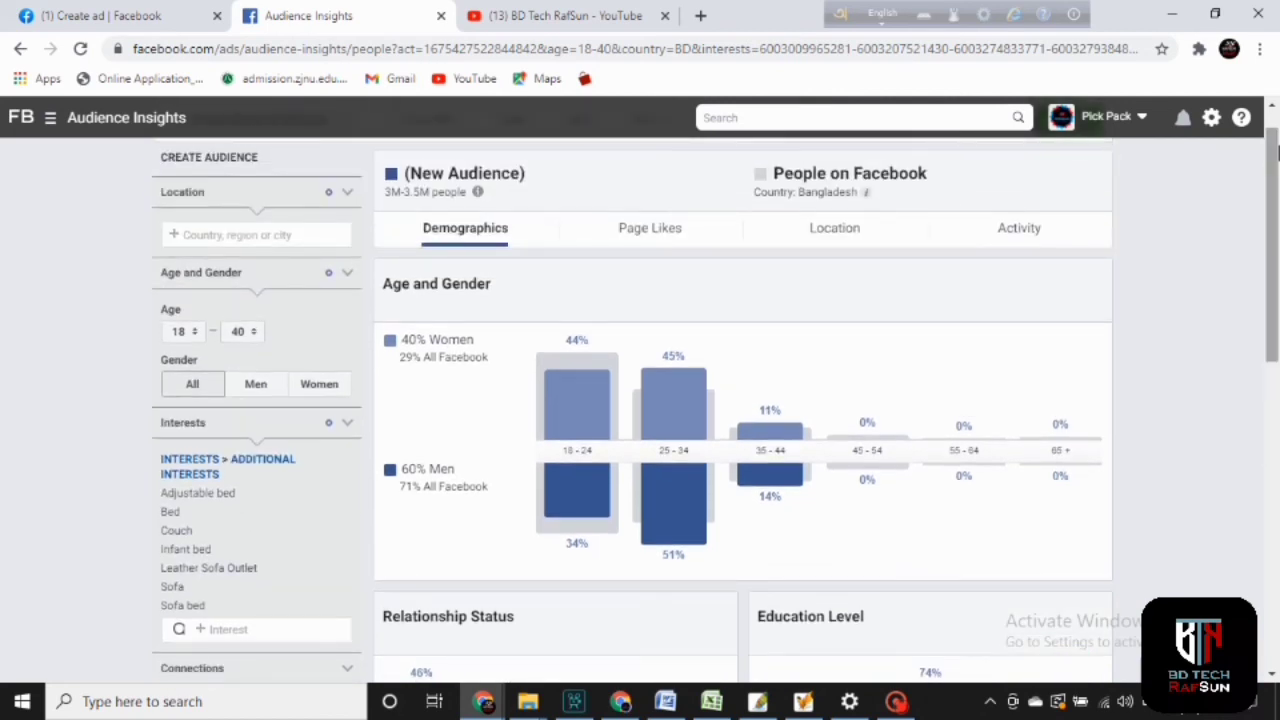